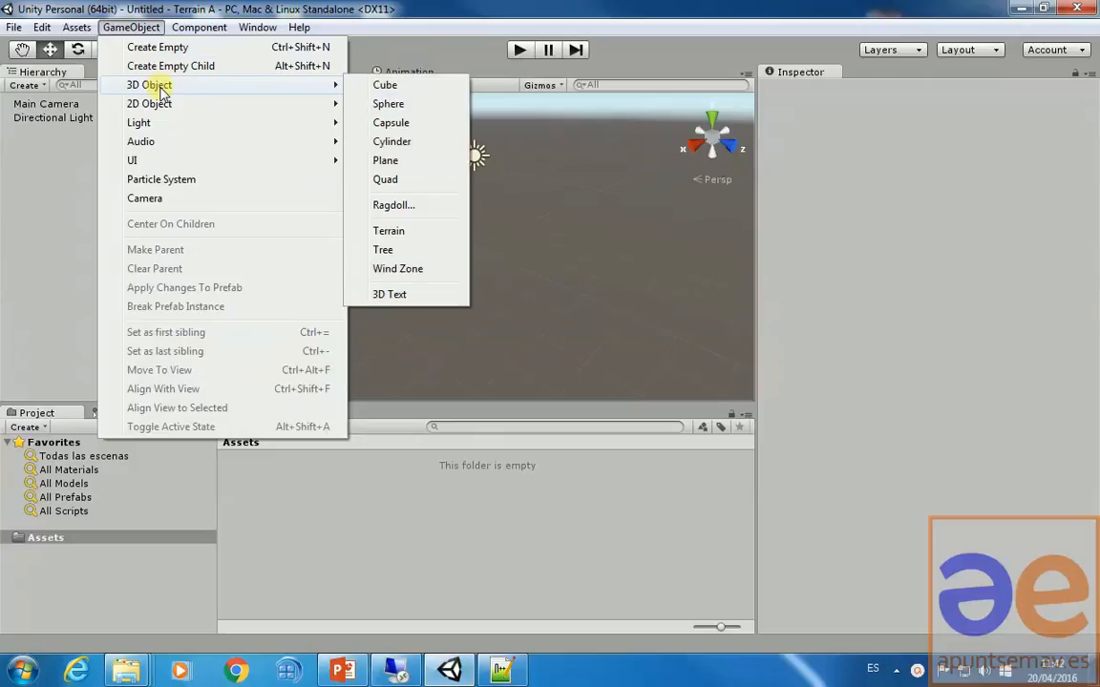
# - Add a Terrain object to the scene and bring its whole surface into view
pyautogui.click(423, 236)
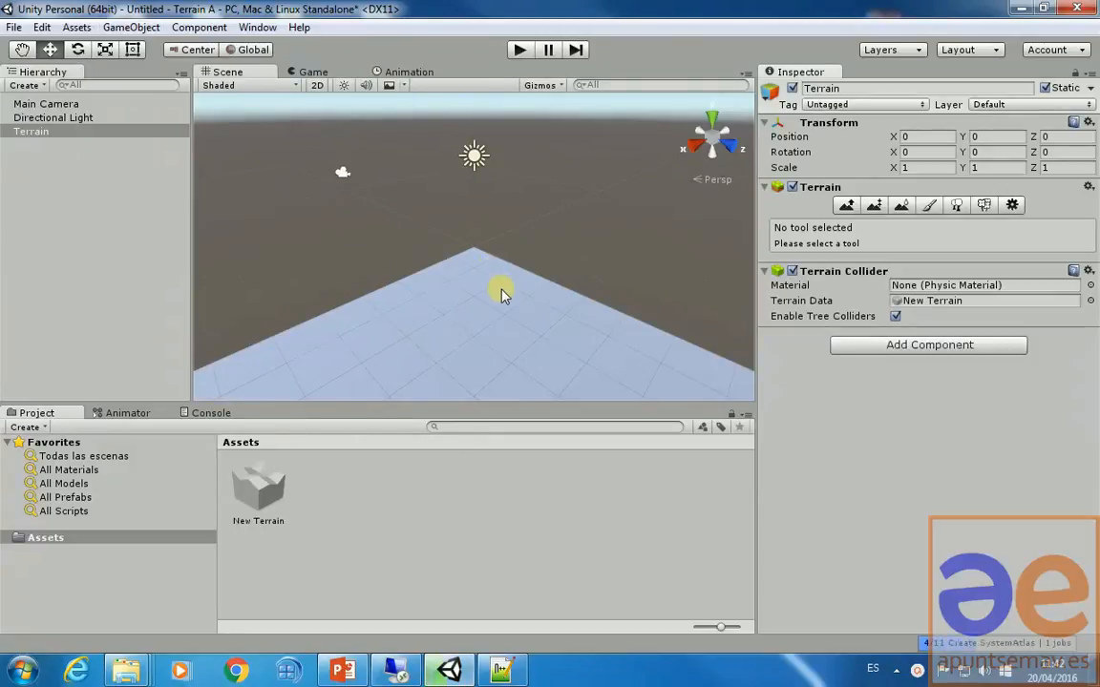
pyautogui.scroll(-2, 503, 290)
pyautogui.scroll(-10, 513, 356)
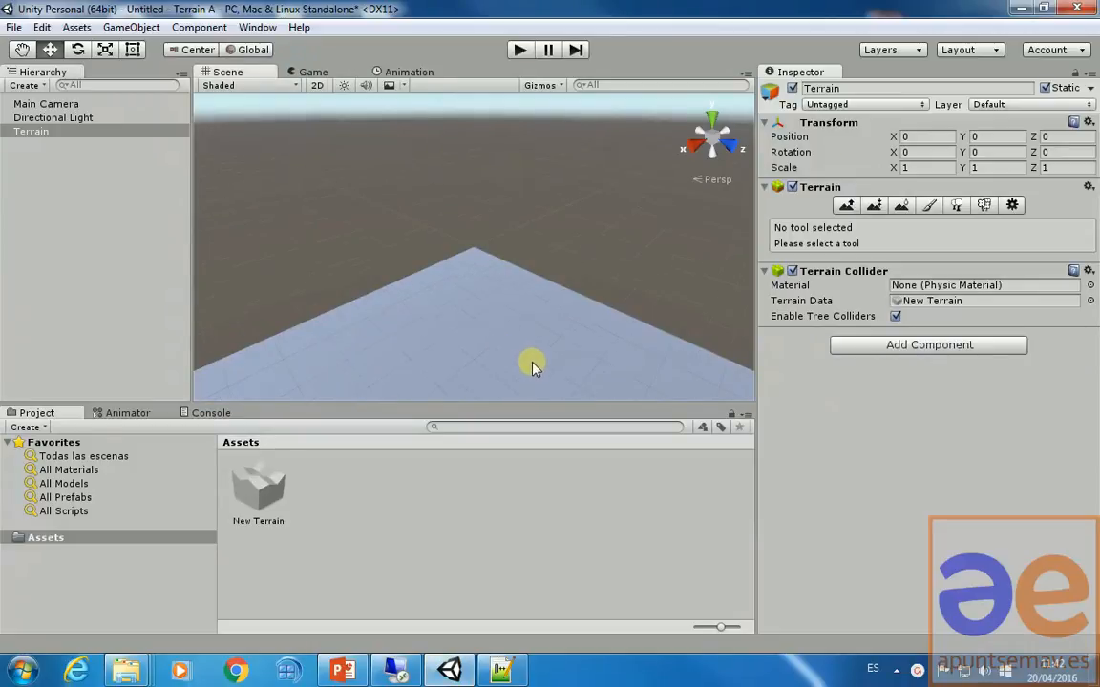
pyautogui.scroll(-6, 534, 366)
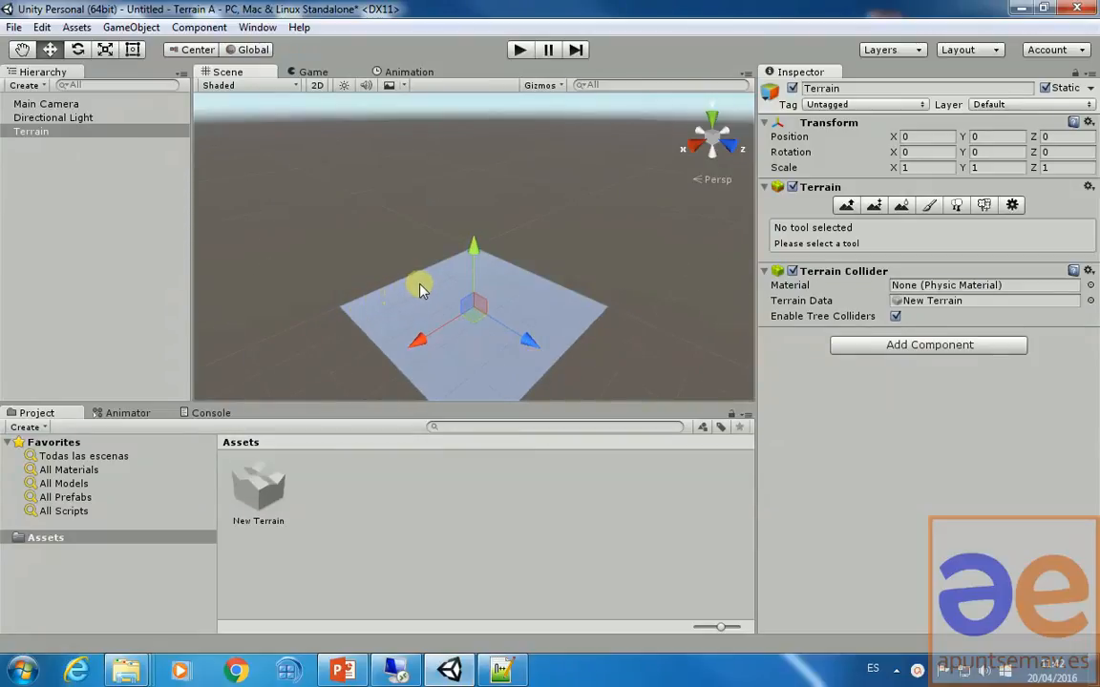
pyautogui.scroll(3, 492, 300)
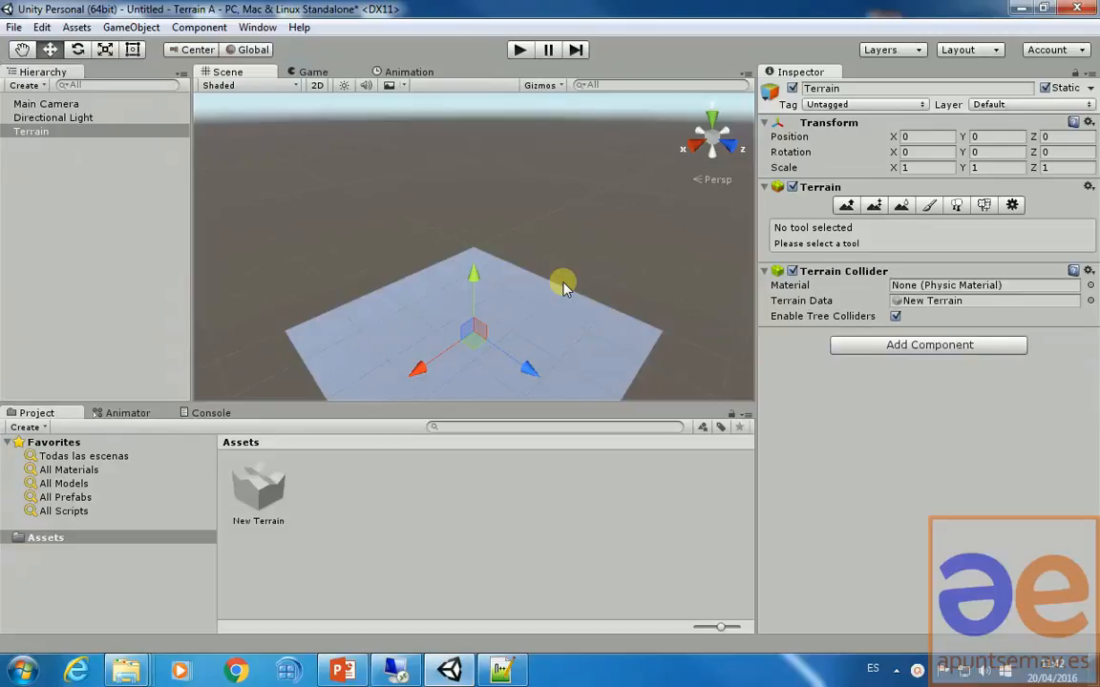
# - In the terrain settings, set both the terrain width and the terrain length to 2000
pyautogui.click(1011, 205)
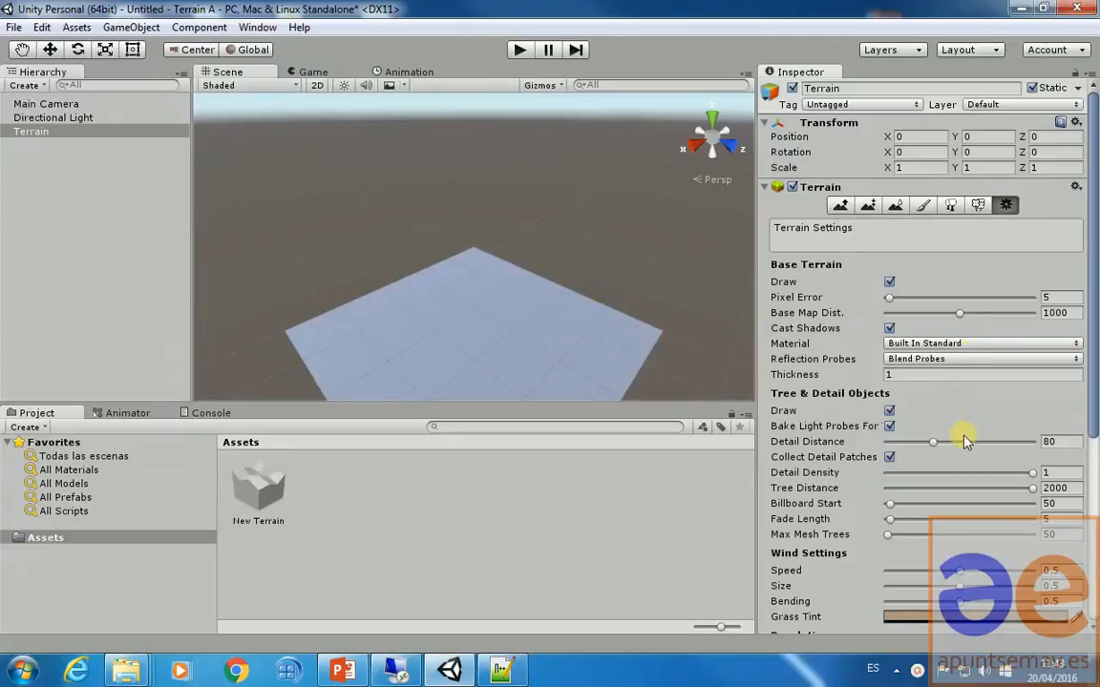
pyautogui.scroll(-5, 926, 458)
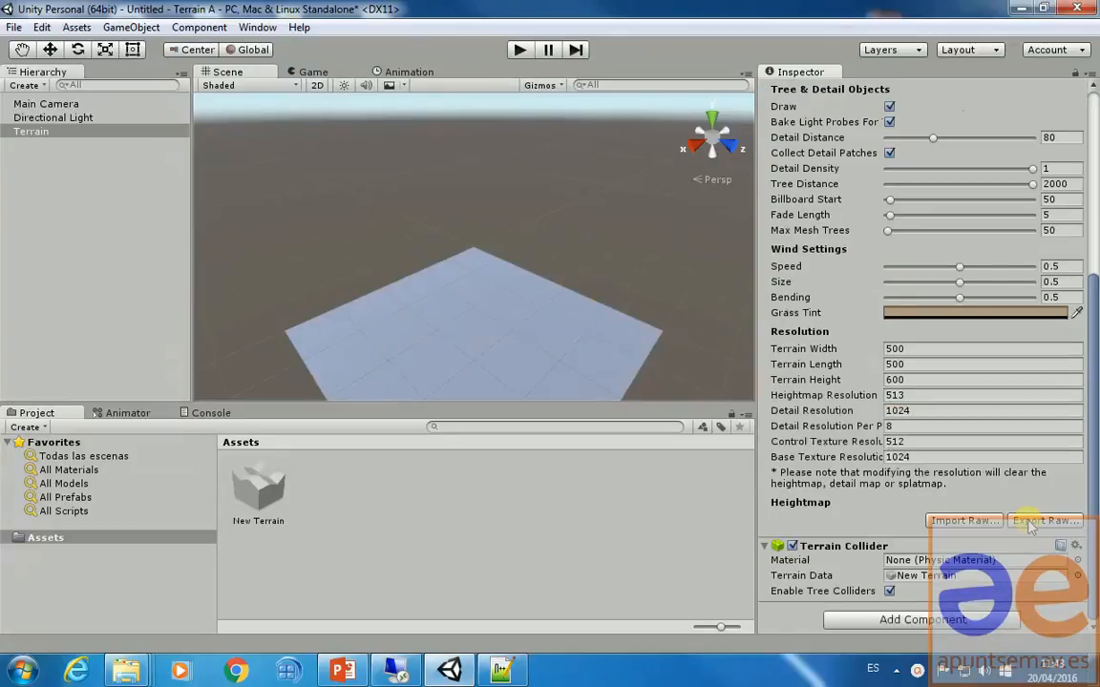
pyautogui.click(893, 349)
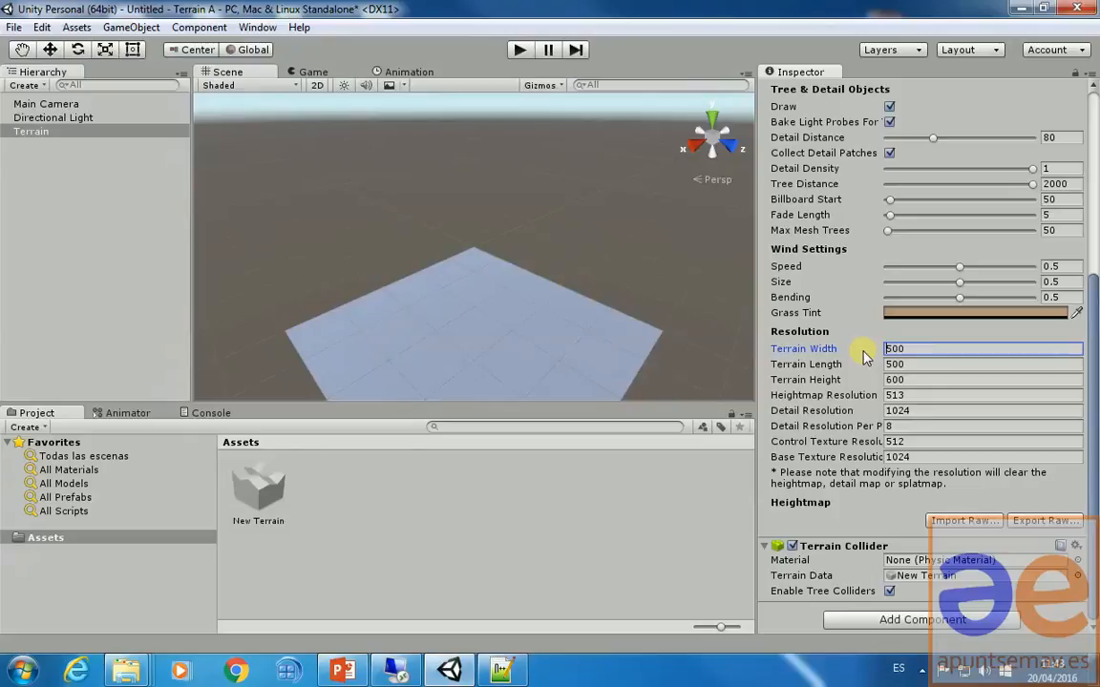
pyautogui.write('2000')
pyautogui.press('Tab')
pyautogui.write('2000')
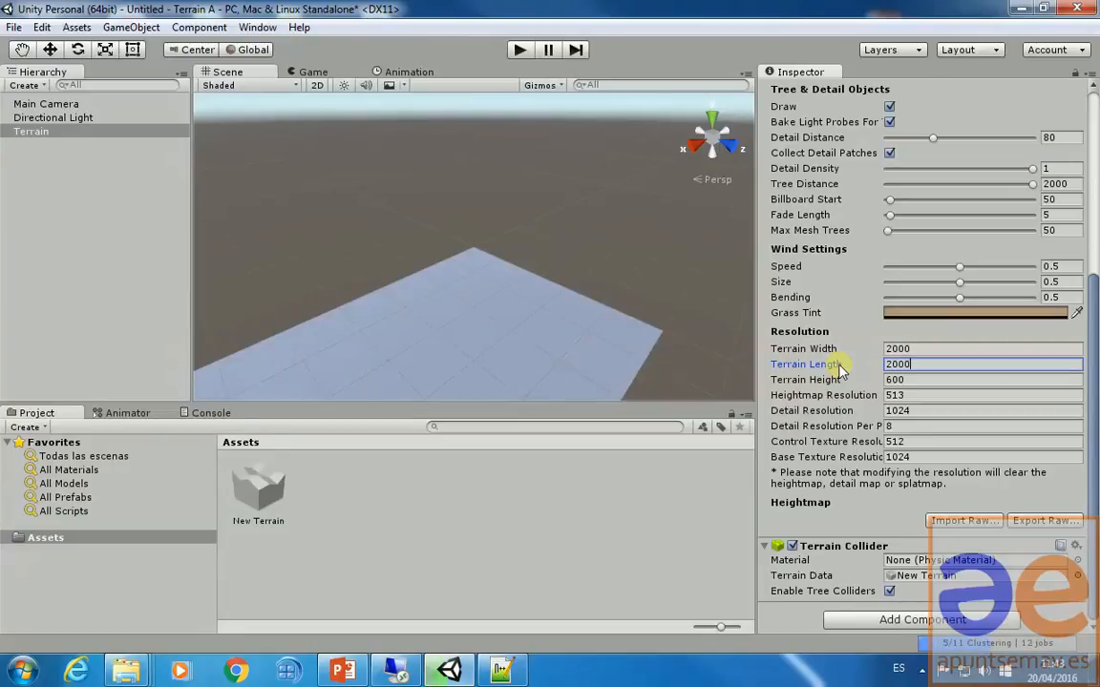
# - Set the terrain height to 300 in the terrain's resolution settings
pyautogui.click(904, 381)
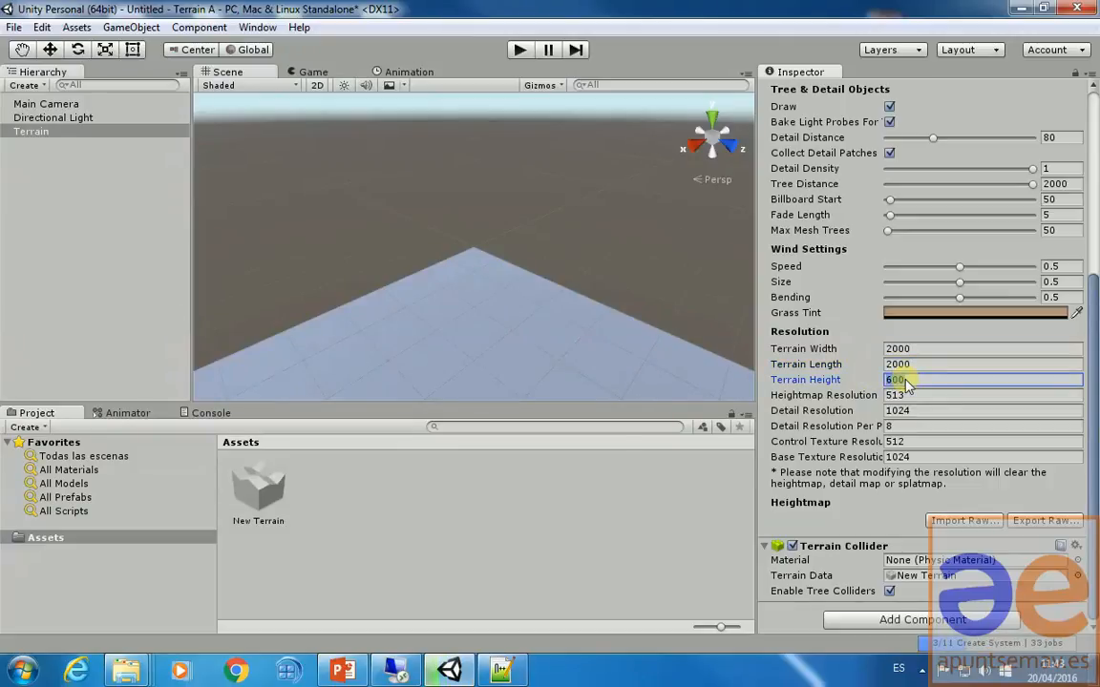
pyautogui.write('200')
pyautogui.press('BackSpace')
pyautogui.press('BackSpace')
pyautogui.press('BackSpace')
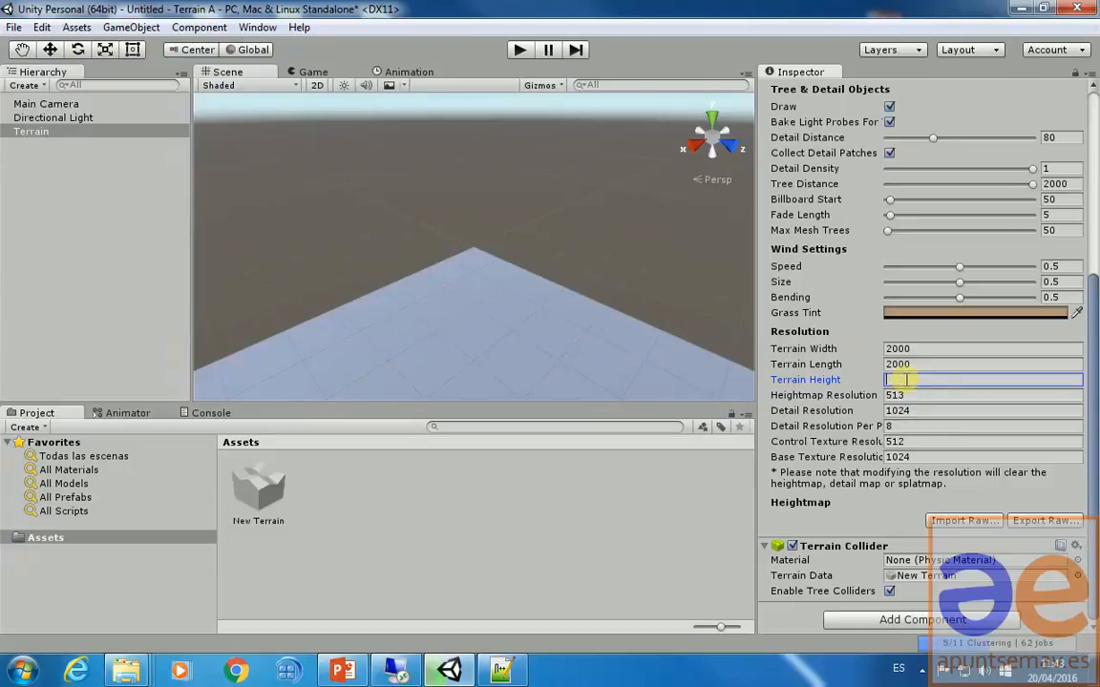
pyautogui.write('300')
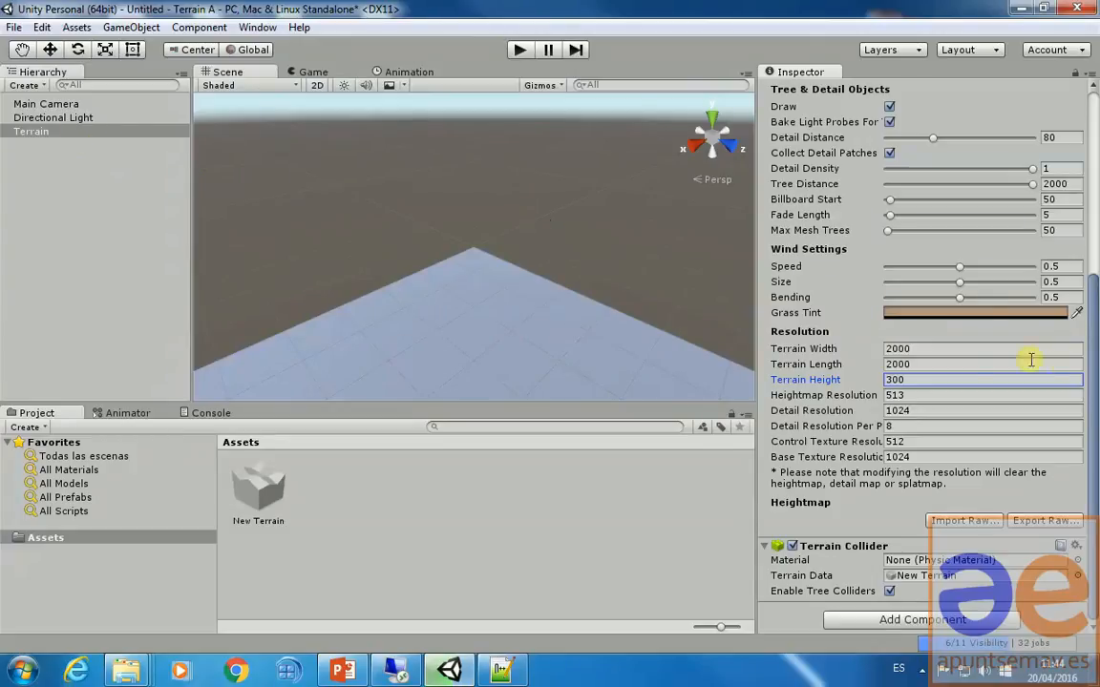
# - Sculpt curved ridges and small bumps around the terrain's centre with Raise / Lower Terrain and the smallest soft round brush, also trying its lowering mode
pyautogui.scroll(5, 993, 349)
pyautogui.scroll(3, 979, 344)
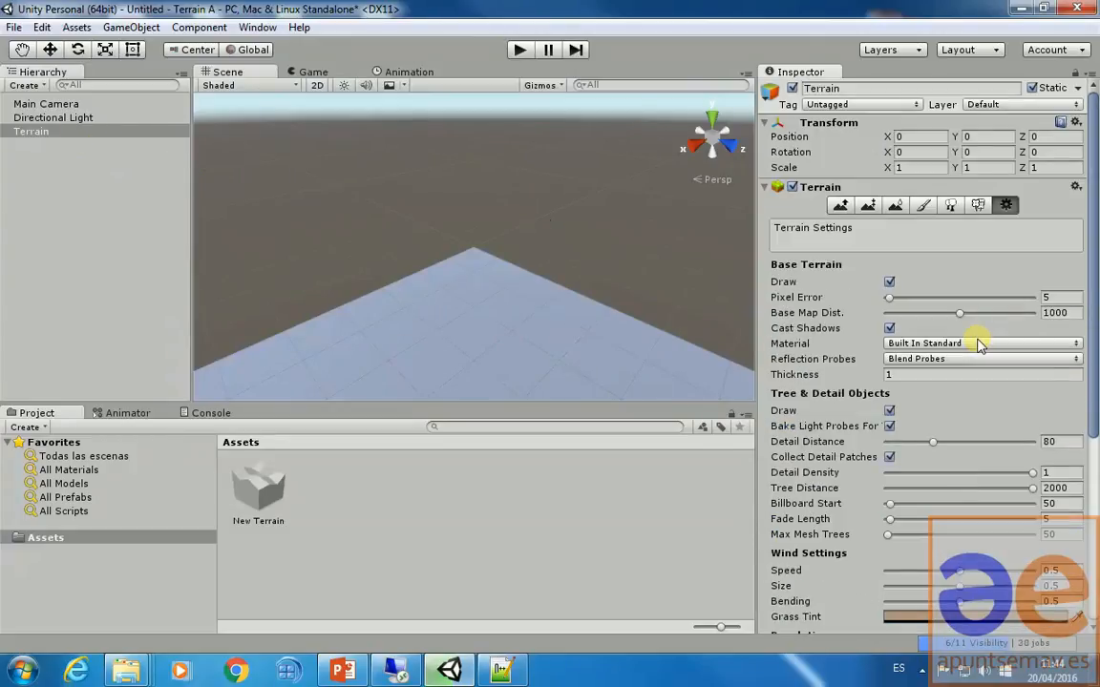
pyautogui.click(842, 208)
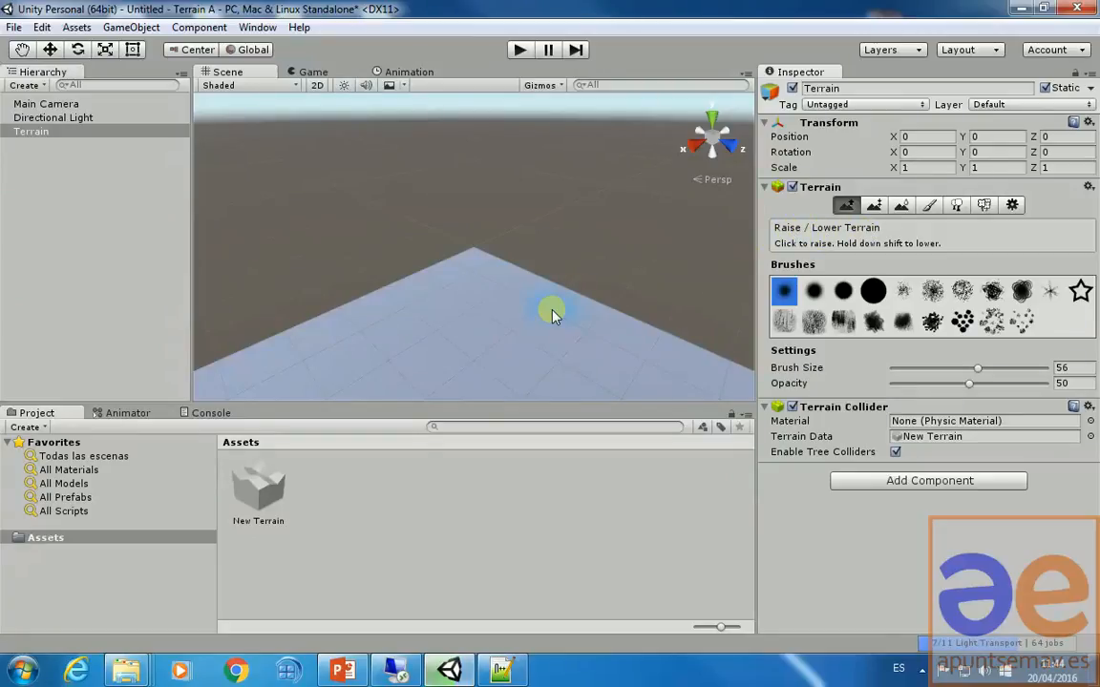
pyautogui.moveTo(562, 333); pyautogui.dragTo(502, 315, button='middle')
pyautogui.scroll(-3, 501, 315)
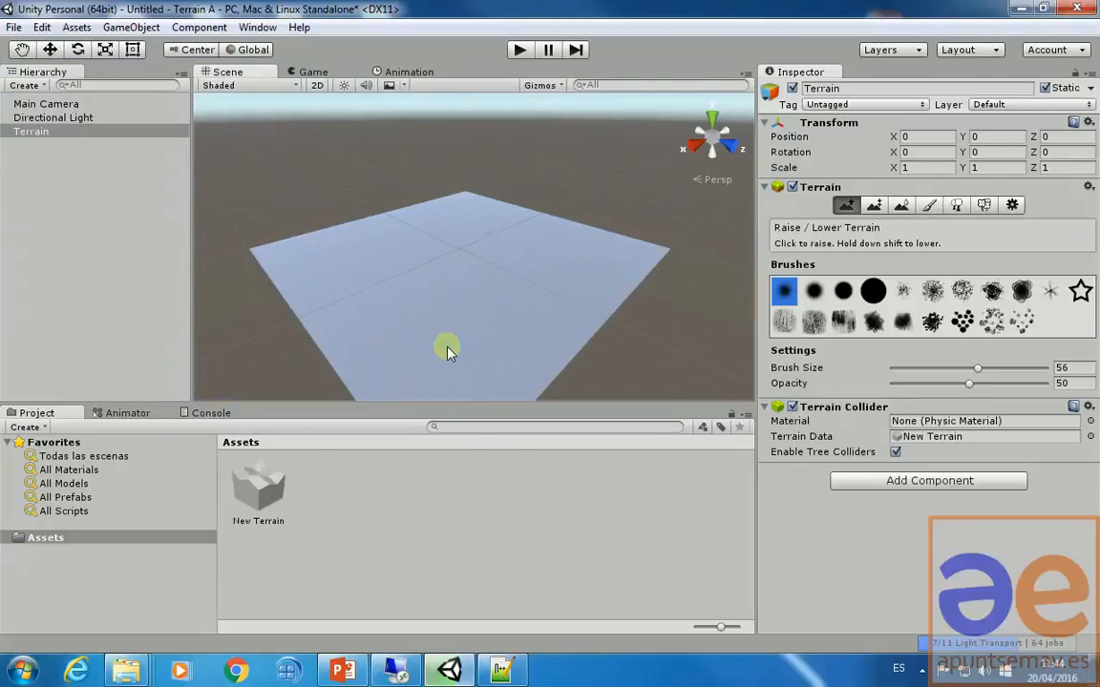
pyautogui.moveTo(459, 349)
pyautogui.keyDown('alt'); pyautogui.mouseDown()
pyautogui.moveTo(592, 369)
pyautogui.moveTo(554, 264)
pyautogui.moveTo(482, 265)
pyautogui.moveTo(550, 327)
pyautogui.moveTo(596, 340)
pyautogui.mouseUp(); pyautogui.keyUp('alt')
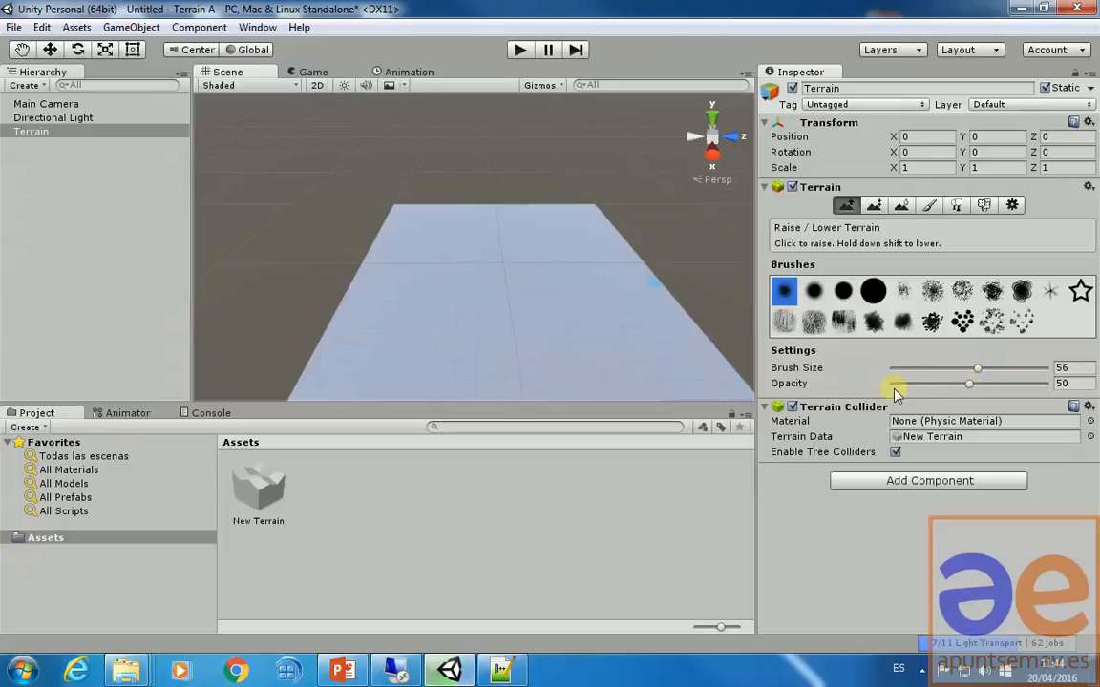
pyautogui.click(516, 330)
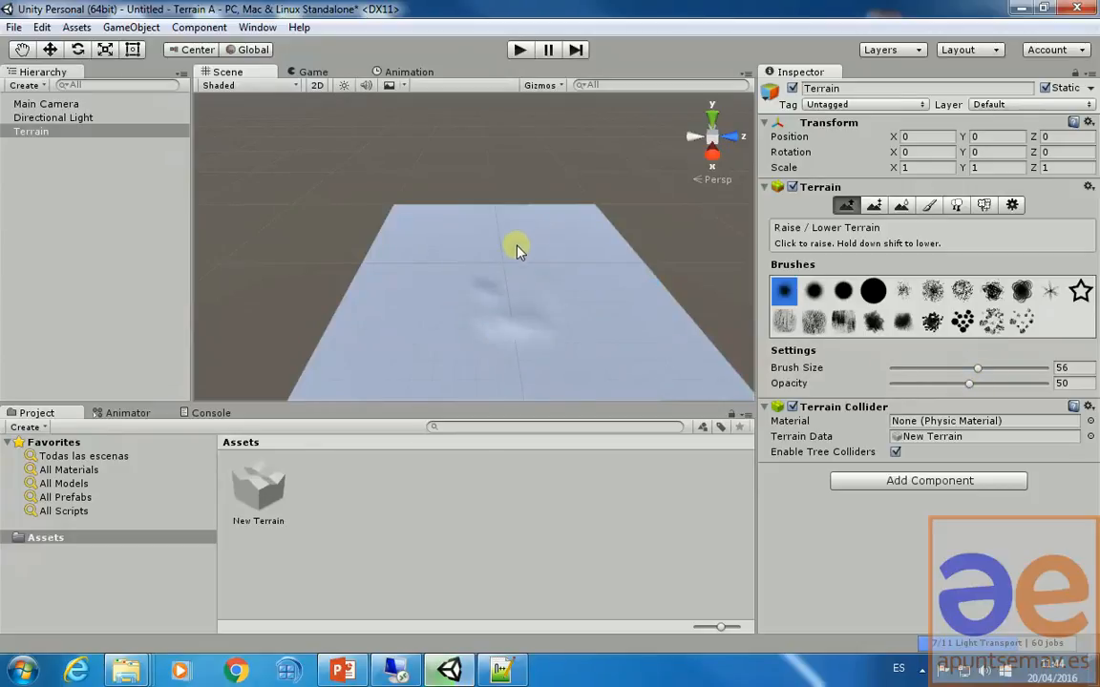
pyautogui.moveTo(531, 246); pyautogui.dragTo(491, 241)
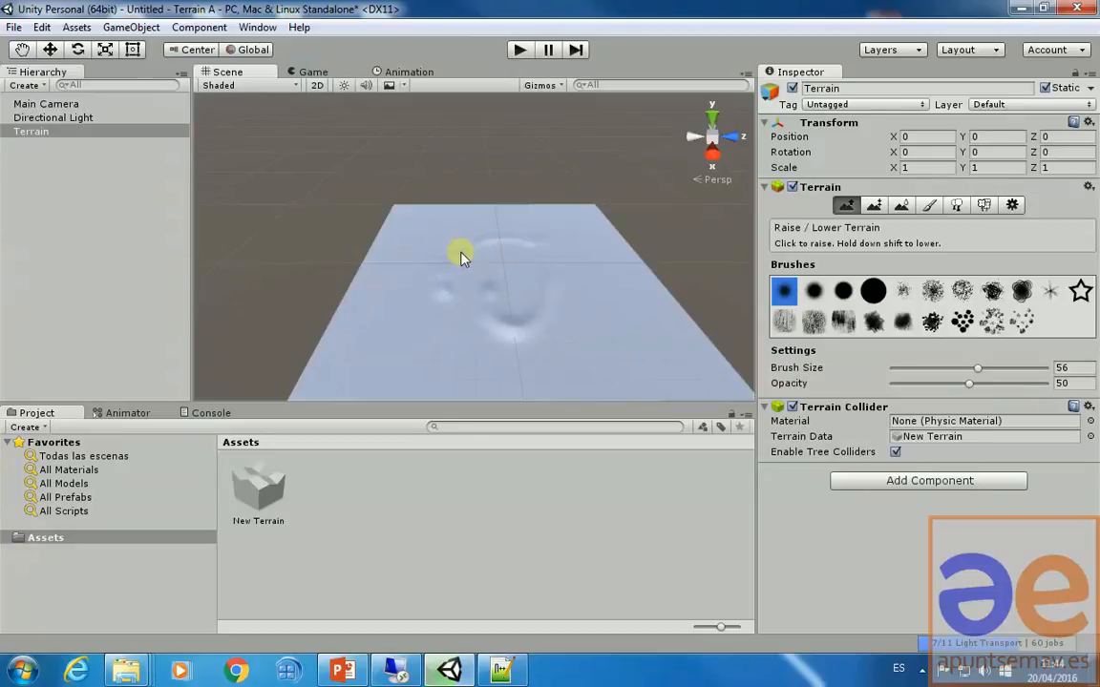
pyautogui.moveTo(461, 250)
pyautogui.keyDown('shift'); pyautogui.mouseDown()
pyautogui.moveTo(506, 300)
pyautogui.moveTo(578, 322)
pyautogui.moveTo(477, 302)
pyautogui.mouseUp(); pyautogui.keyUp('shift')
pyautogui.moveTo(454, 290); pyautogui.dragTo(452, 302)
# - Raise a tall, steep column beside the existing bumps and a small mound near the terrain's centre with the soft round brush
pyautogui.scroll(5, 455, 330)
pyautogui.scroll(3, 457, 337)
pyautogui.moveTo(461, 340); pyautogui.dragTo(496, 298, button='middle')
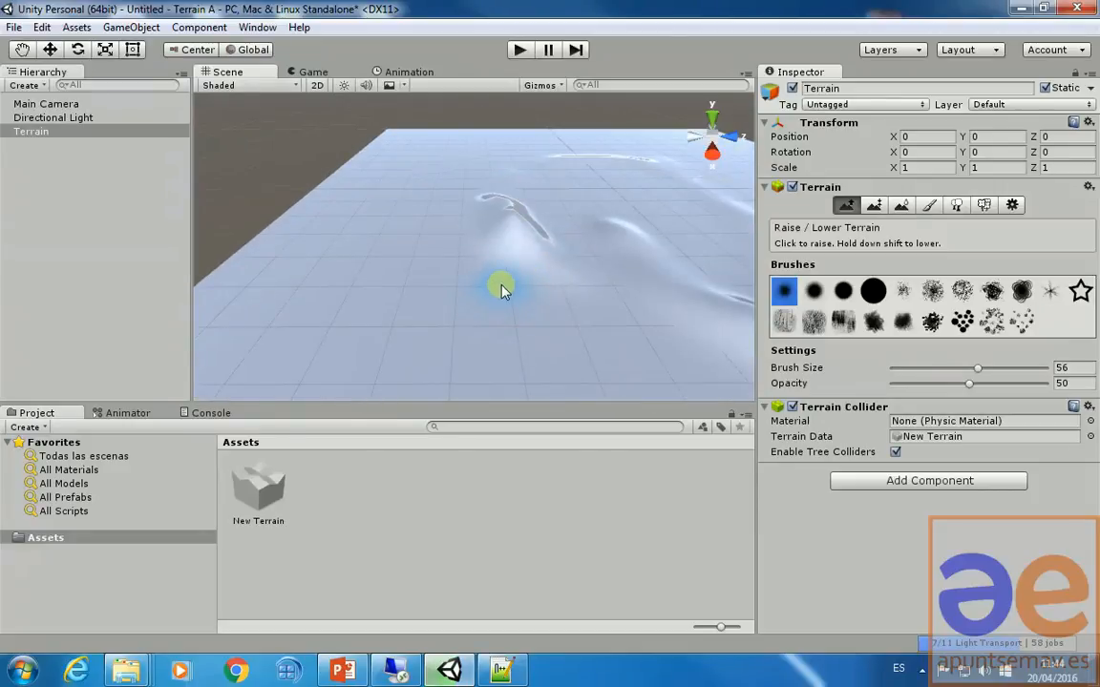
pyautogui.moveTo(503, 216)
pyautogui.mouseDown()
pyautogui.moveTo(527, 298)
pyautogui.moveTo(517, 240)
pyautogui.moveTo(534, 137)
pyautogui.moveTo(581, 209)
pyautogui.moveTo(554, 250)
pyautogui.moveTo(562, 224)
pyautogui.moveTo(476, 261)
pyautogui.moveTo(455, 254)
pyautogui.moveTo(453, 275)
pyautogui.moveTo(456, 247)
pyautogui.moveTo(450, 257)
pyautogui.mouseUp()
pyautogui.moveTo(523, 288)
pyautogui.mouseDown(button='middle')
pyautogui.moveTo(513, 270)
pyautogui.moveTo(483, 280)
pyautogui.mouseUp(button='middle')
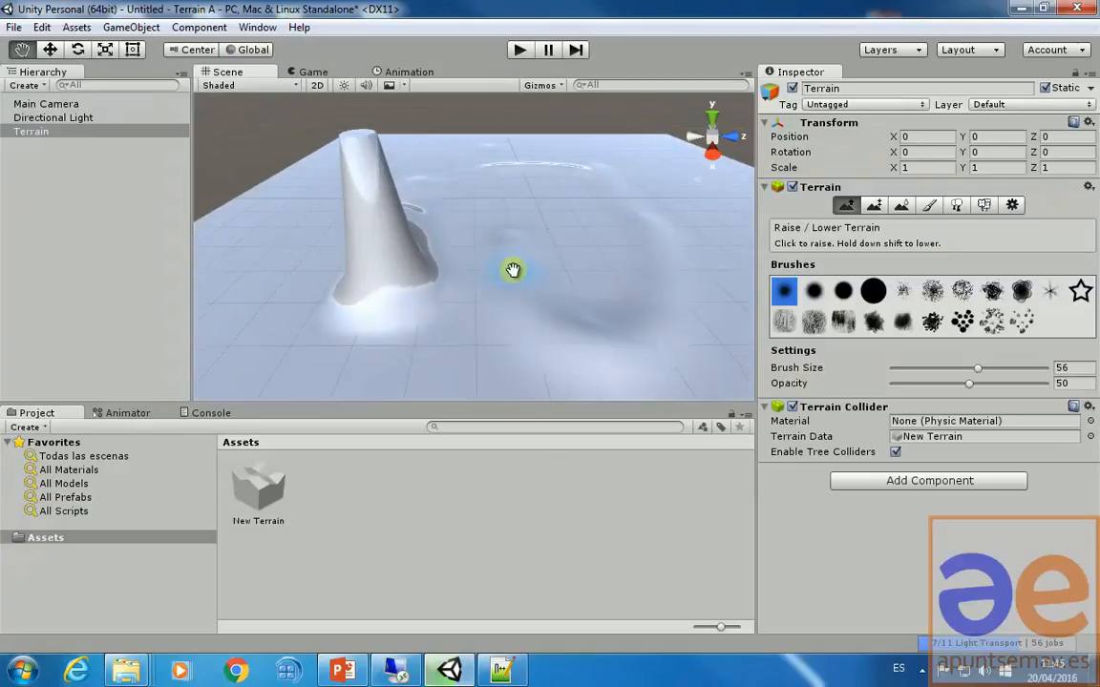
pyautogui.moveTo(483, 280)
pyautogui.mouseDown()
pyautogui.moveTo(500, 289)
pyautogui.moveTo(500, 248)
pyautogui.moveTo(500, 300)
pyautogui.mouseUp()
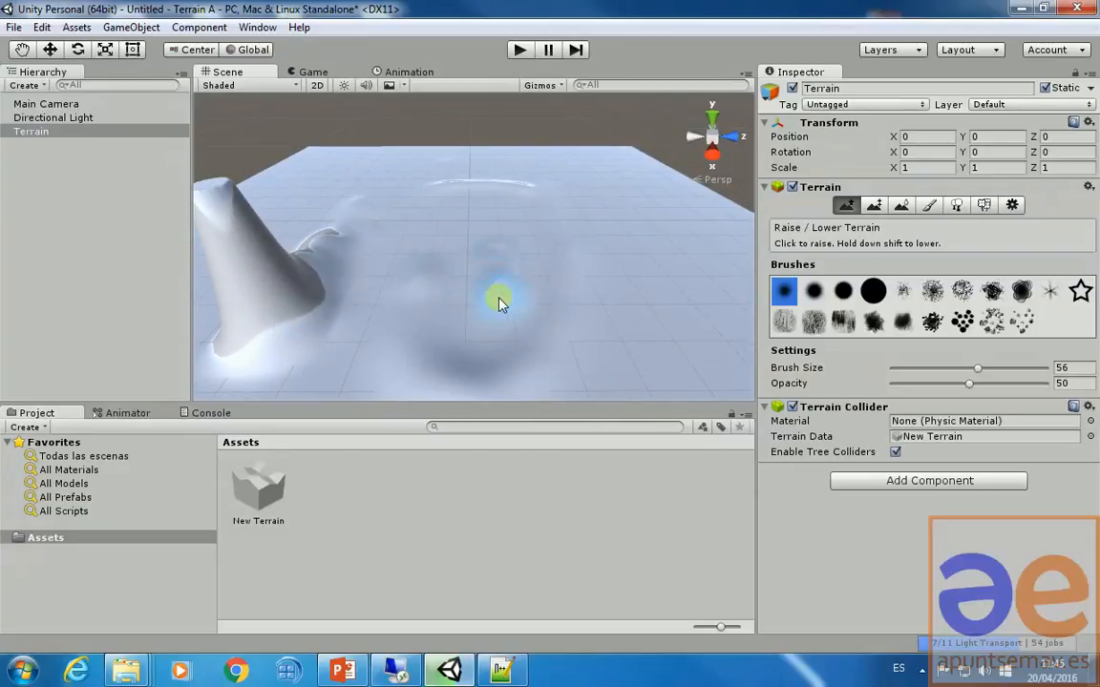
# - Raise rough, speckled patches beside and behind the central mound with a scattered-dots brush
pyautogui.click(932, 290)
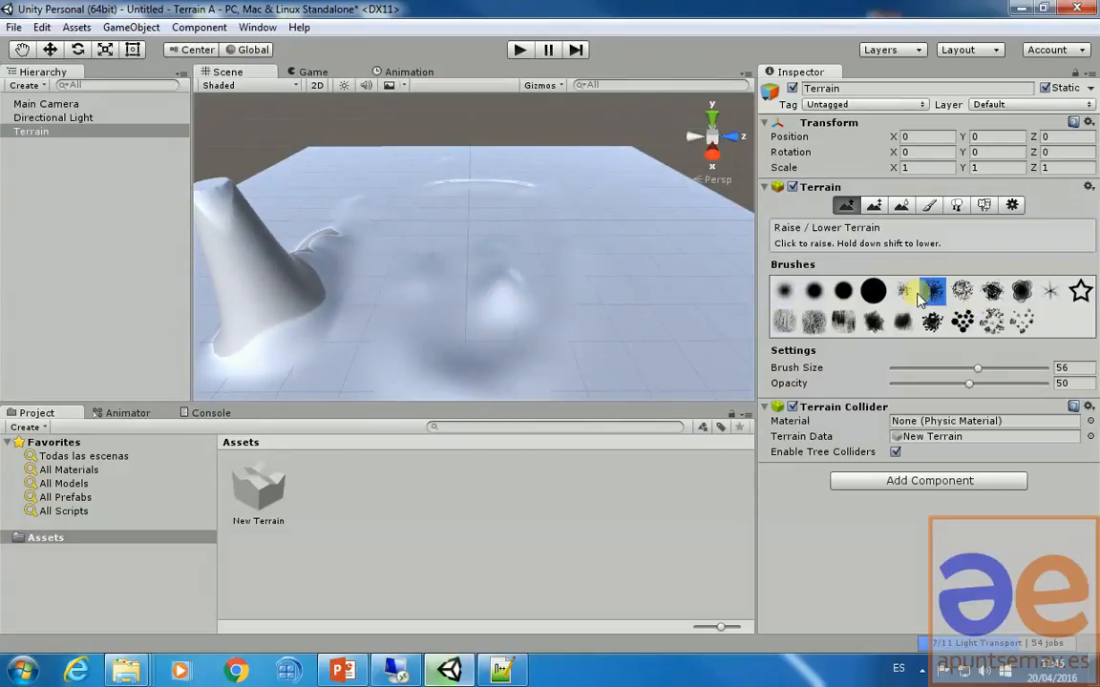
pyautogui.moveTo(640, 276)
pyautogui.mouseDown()
pyautogui.moveTo(614, 300)
pyautogui.moveTo(590, 356)
pyautogui.moveTo(673, 304)
pyautogui.mouseUp()
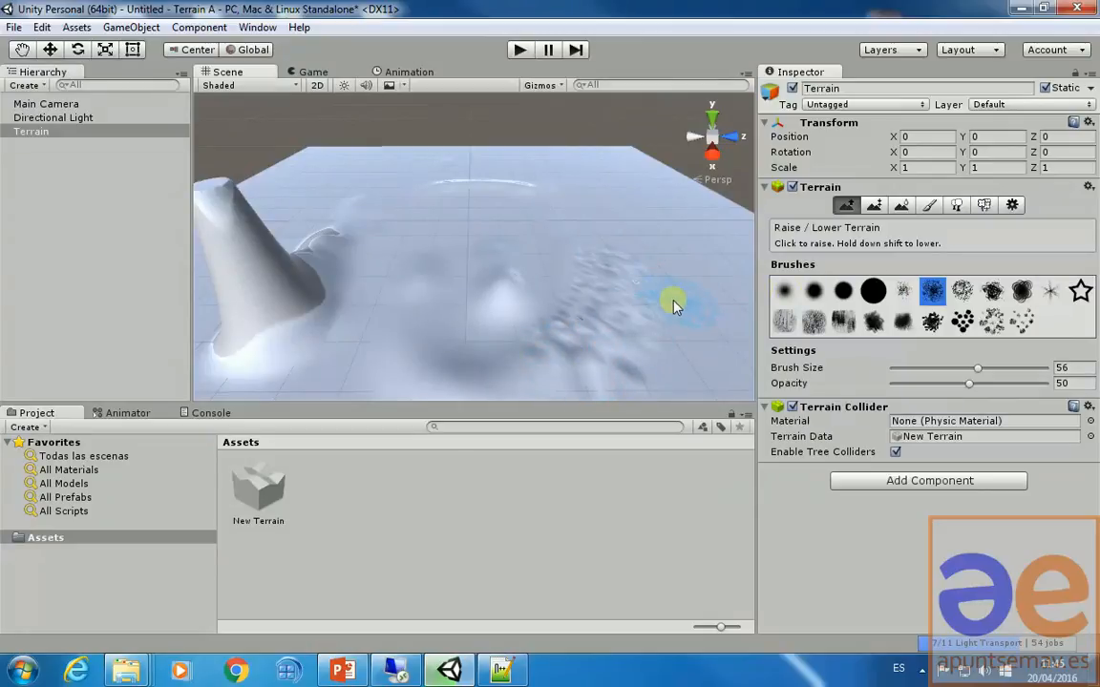
pyautogui.moveTo(396, 179)
pyautogui.mouseDown()
pyautogui.moveTo(442, 216)
pyautogui.moveTo(528, 241)
pyautogui.mouseUp()
# - With the third round brush, raise a broad ridge beyond the speckled patch and lower the top of the tall column
pyautogui.click(843, 291)
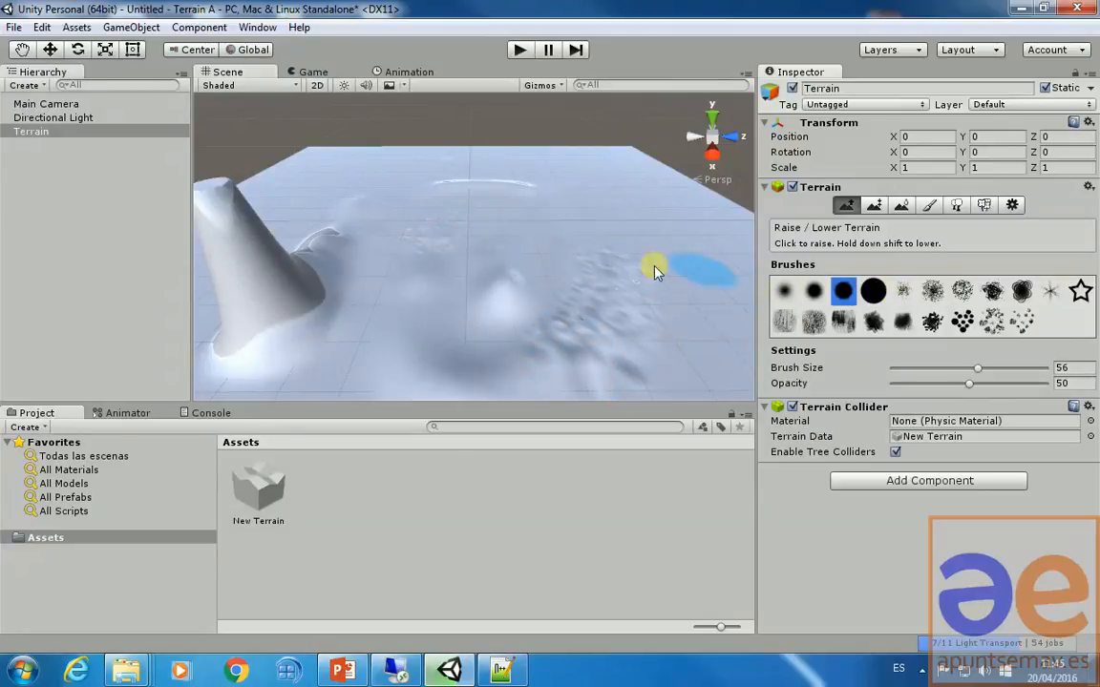
pyautogui.moveTo(592, 221)
pyautogui.mouseDown()
pyautogui.moveTo(646, 266)
pyautogui.moveTo(636, 253)
pyautogui.moveTo(599, 211)
pyautogui.moveTo(643, 284)
pyautogui.moveTo(618, 220)
pyautogui.moveTo(602, 210)
pyautogui.moveTo(630, 252)
pyautogui.mouseUp()
pyautogui.moveTo(491, 242); pyautogui.dragTo(541, 245, button='middle')
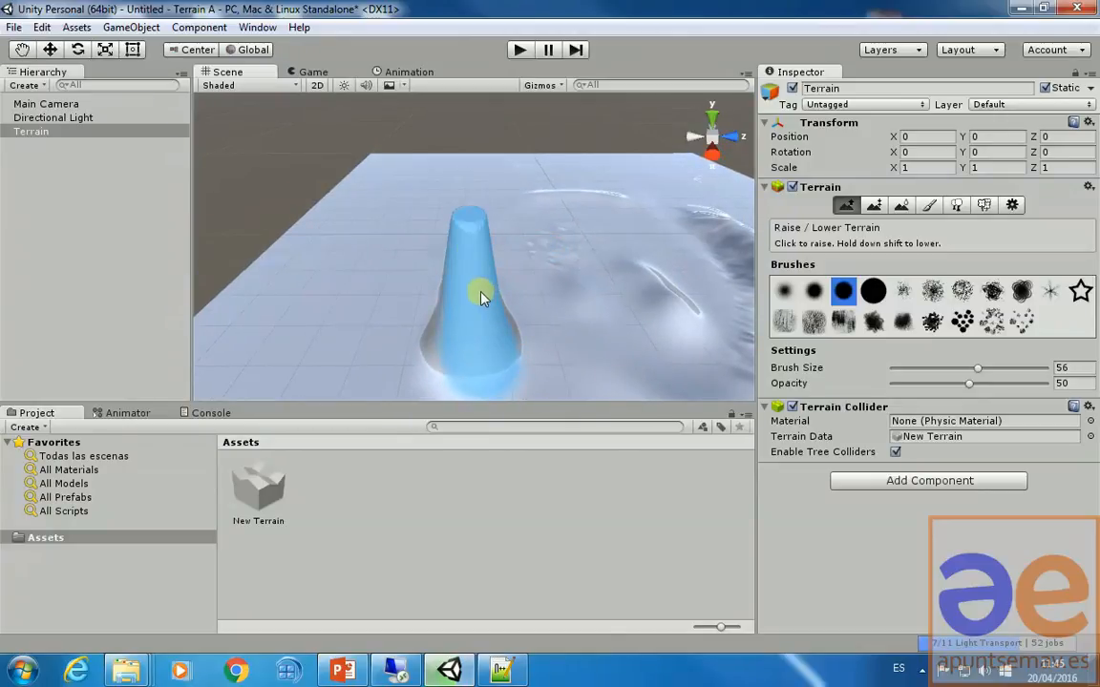
pyautogui.moveTo(462, 218)
pyautogui.keyDown('shift'); pyautogui.mouseDown()
pyautogui.moveTo(481, 242)
pyautogui.moveTo(473, 263)
pyautogui.mouseUp(); pyautogui.keyUp('shift')
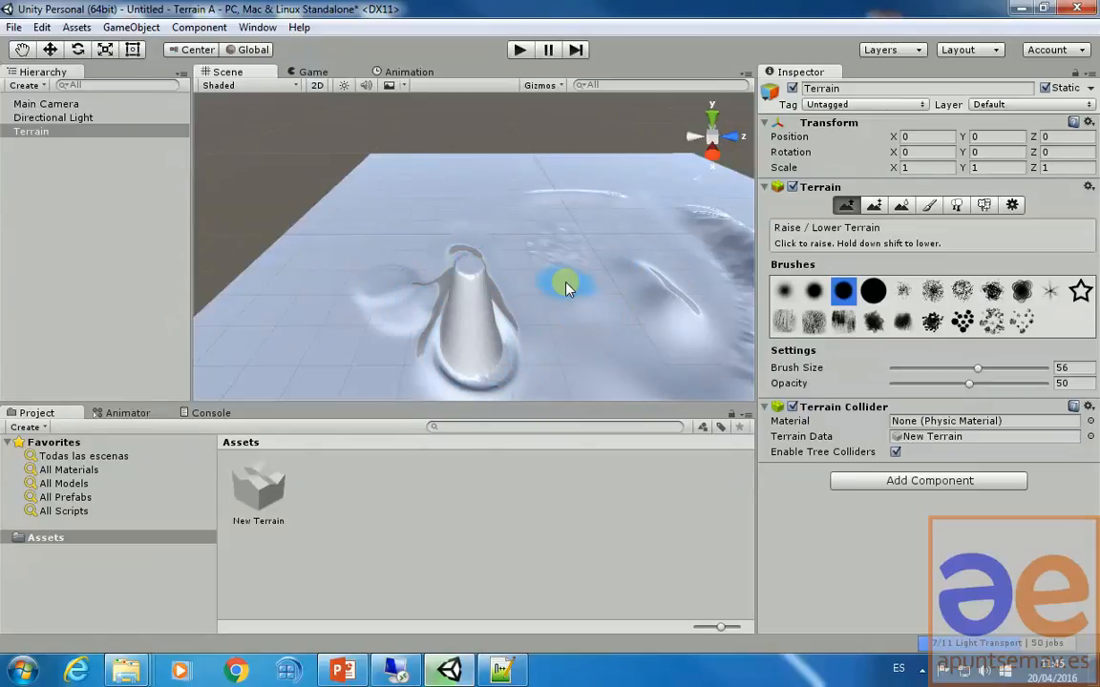
pyautogui.keyDown('alt'); pyautogui.moveTo(569, 314); pyautogui.dragTo(485, 315); pyautogui.keyUp('alt')
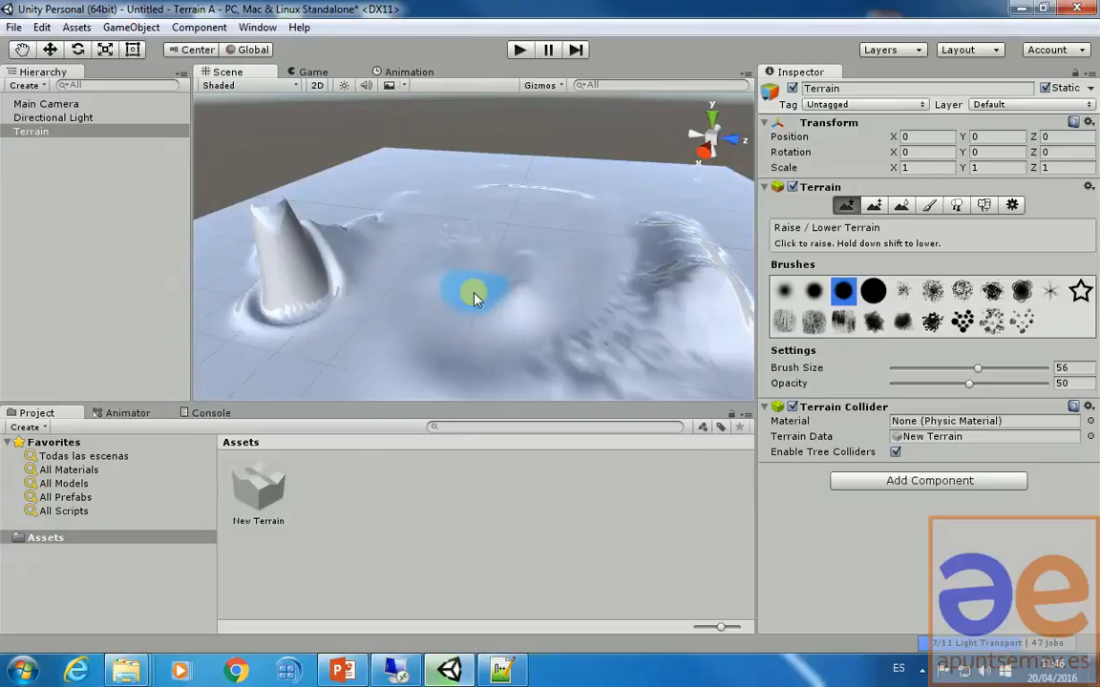
# - Import the complete Characters standard package into the project
pyautogui.click(79, 28)
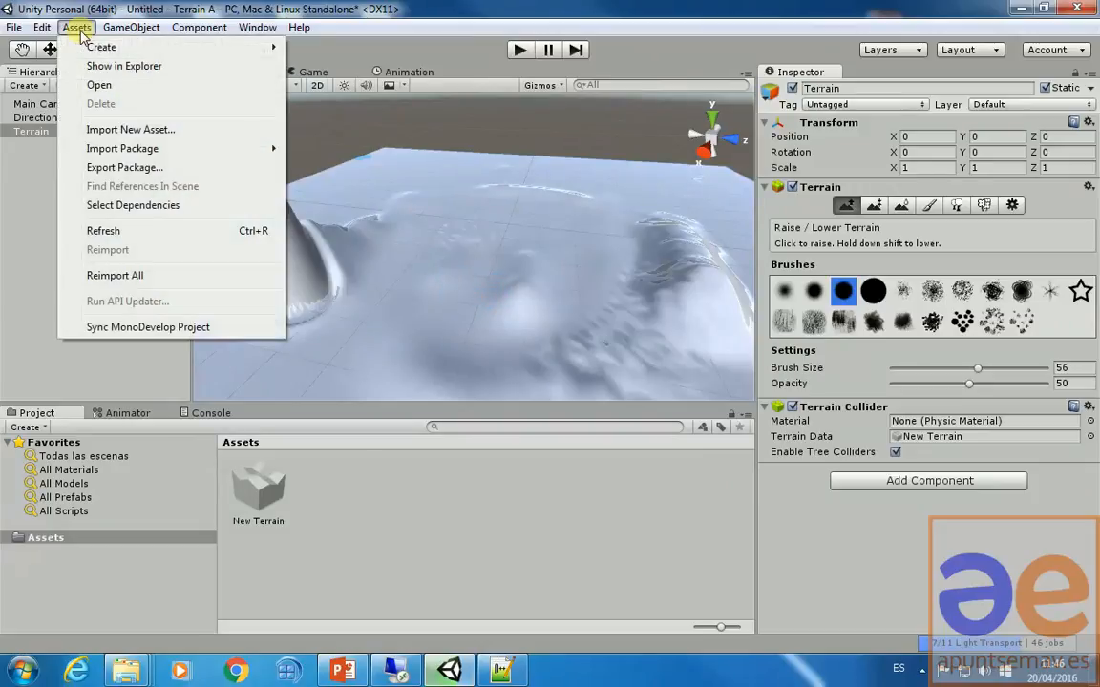
pyautogui.moveTo(112, 149)
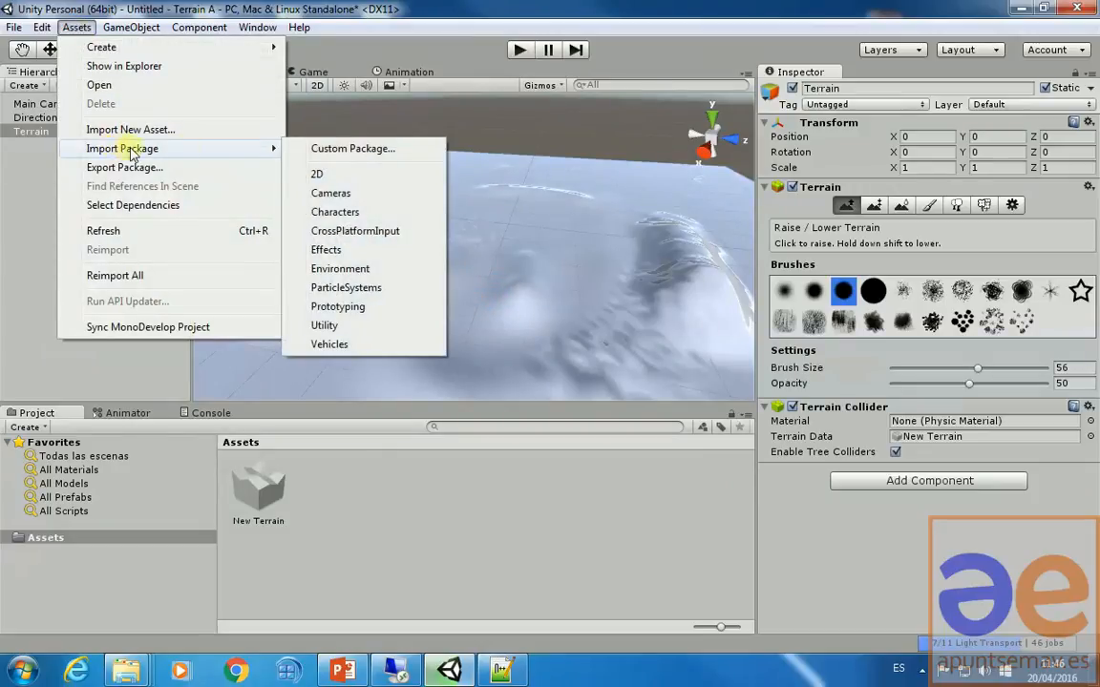
pyautogui.click(336, 211)
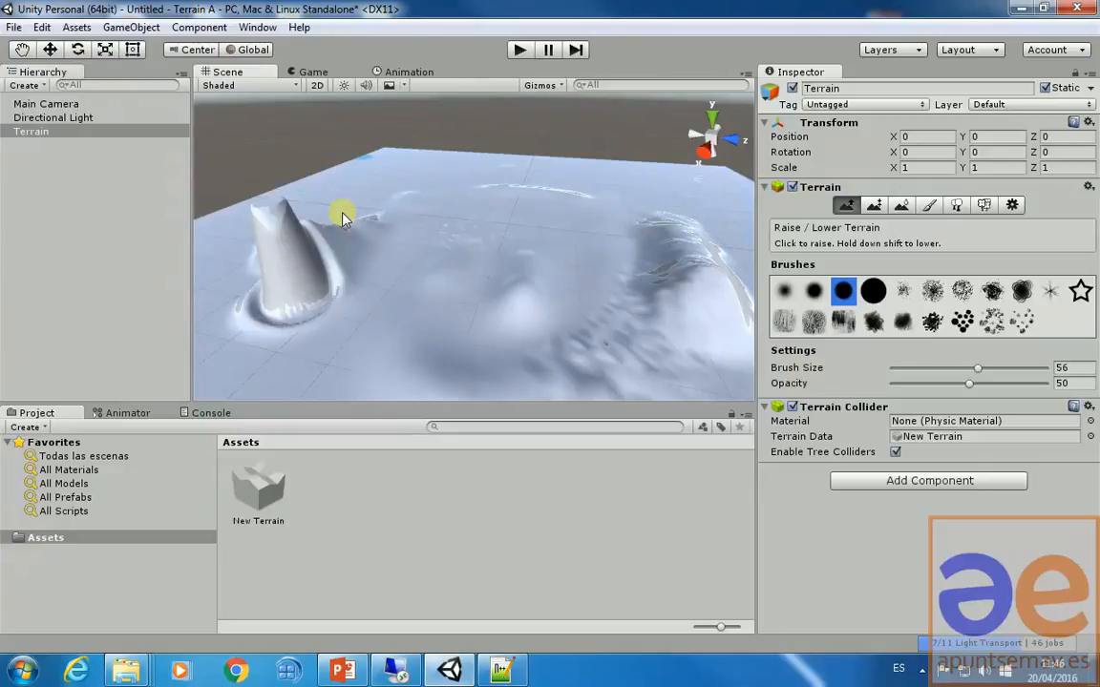
pyautogui.click(469, 387)
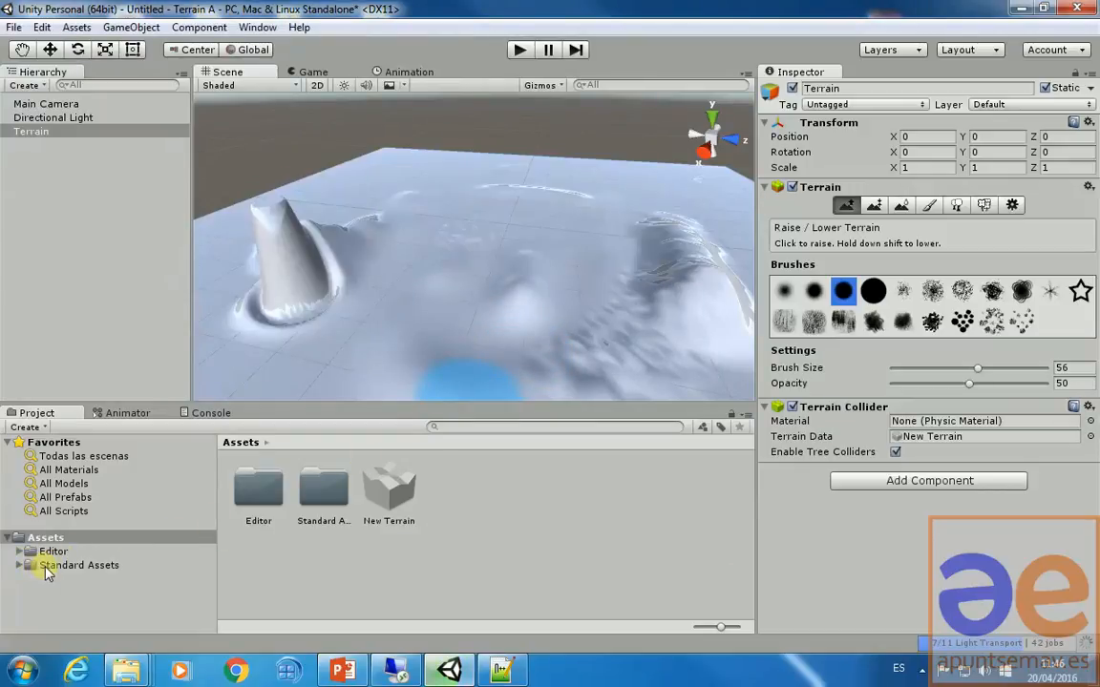
# - Add the FPSController prefab from Standard Assets > Characters > FirstPersonCharacter > Prefabs to the scene
pyautogui.click(45, 566)
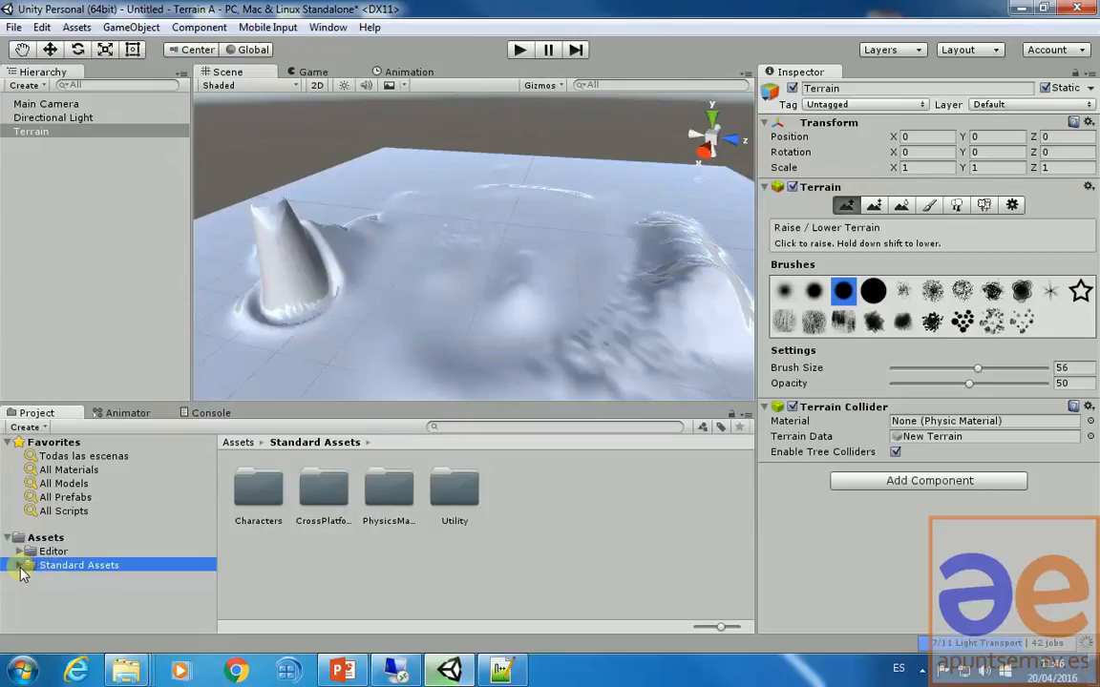
pyautogui.doubleClick(260, 501)
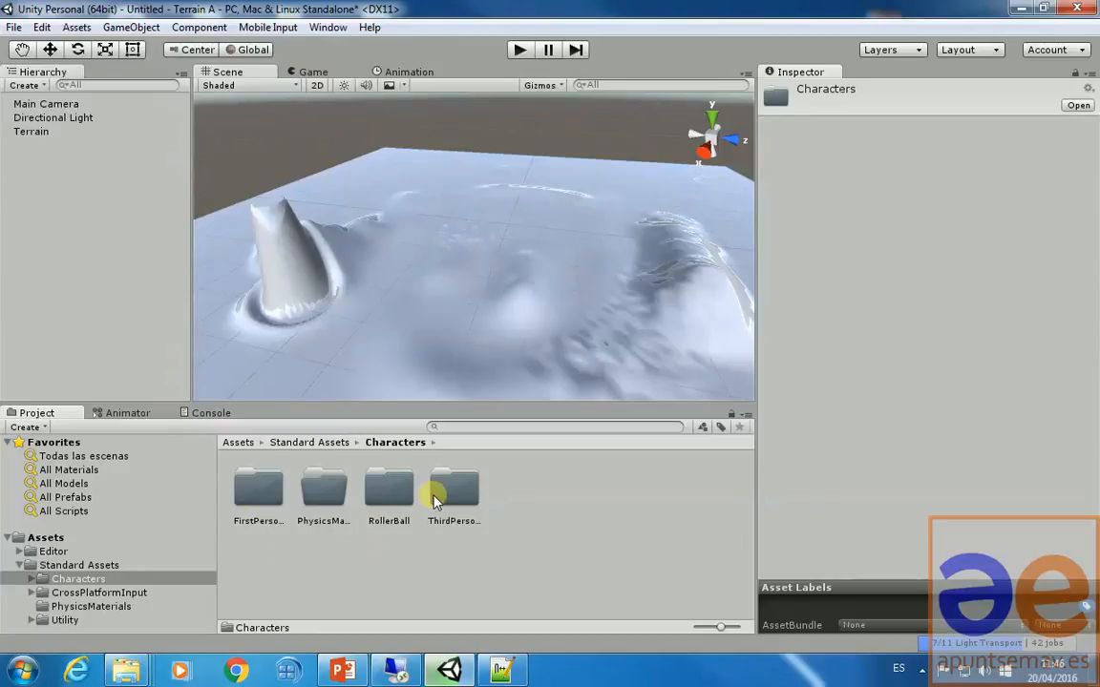
pyautogui.doubleClick(276, 499)
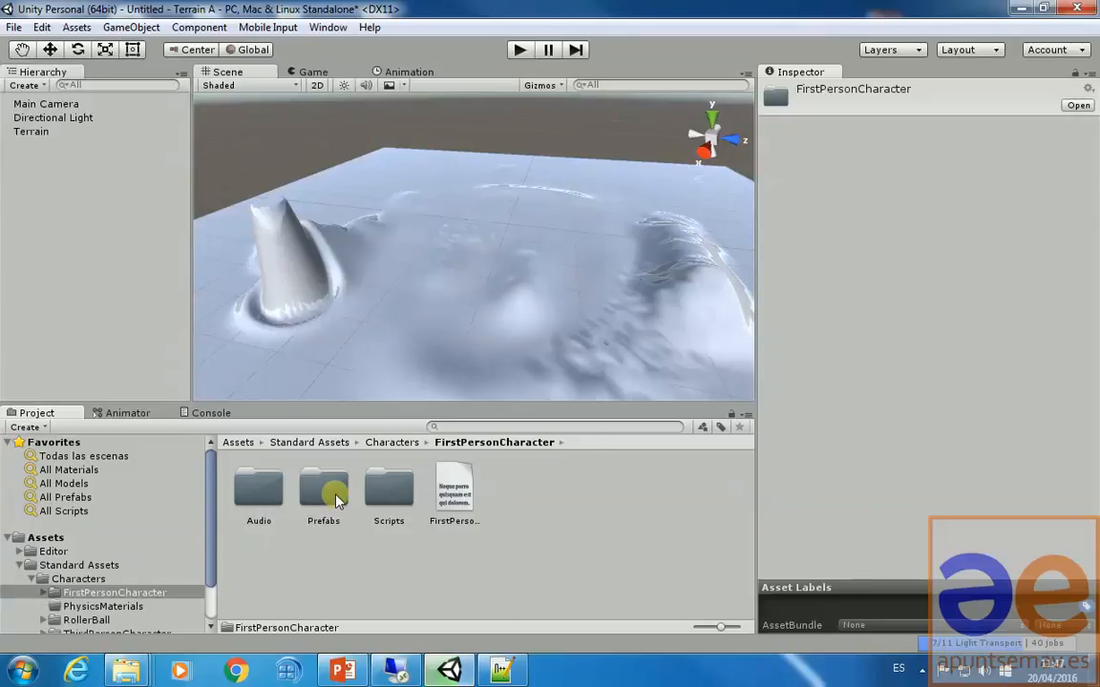
pyautogui.doubleClick(332, 497)
pyautogui.click(261, 487)
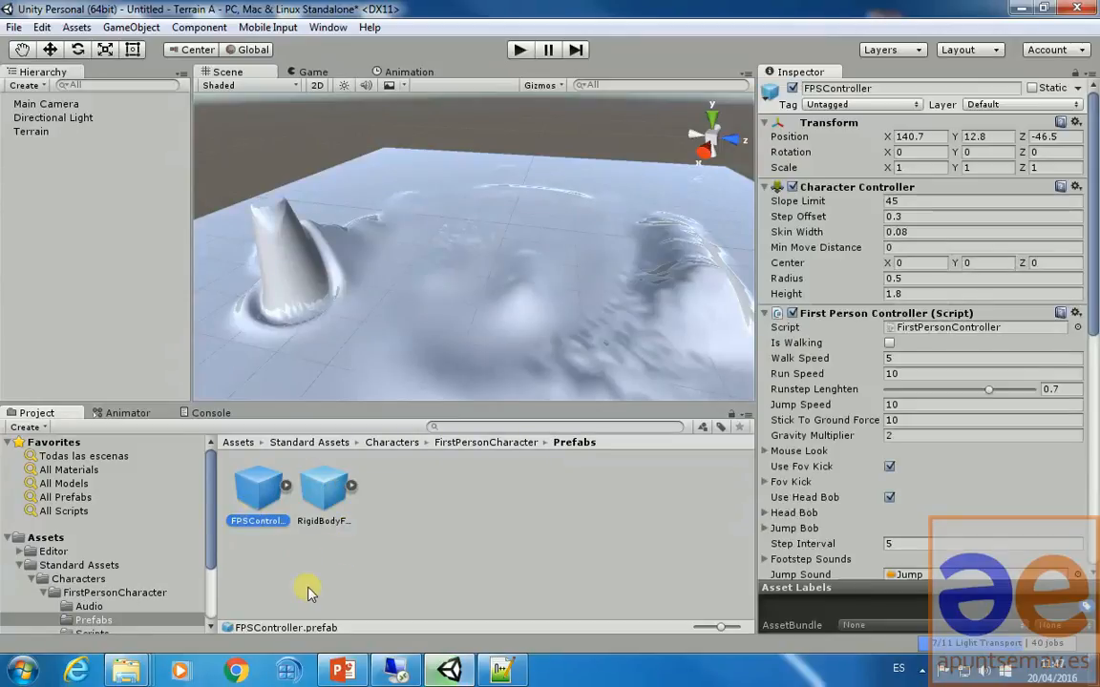
pyautogui.scroll(-2, 443, 304)
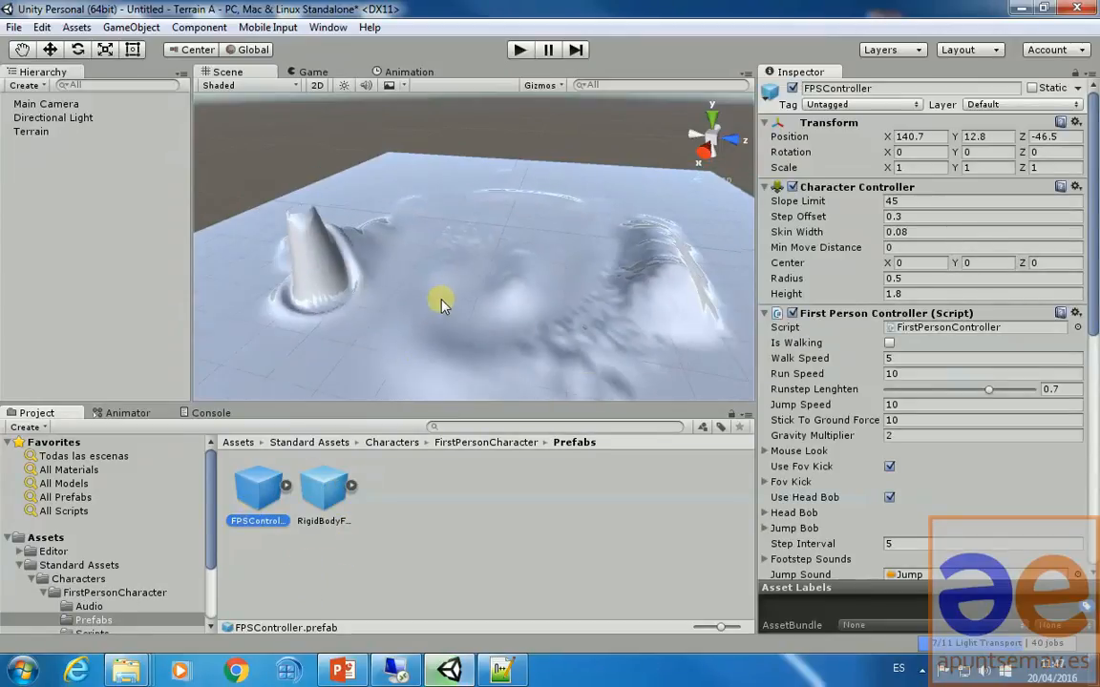
pyautogui.moveTo(253, 492); pyautogui.dragTo(110, 244)
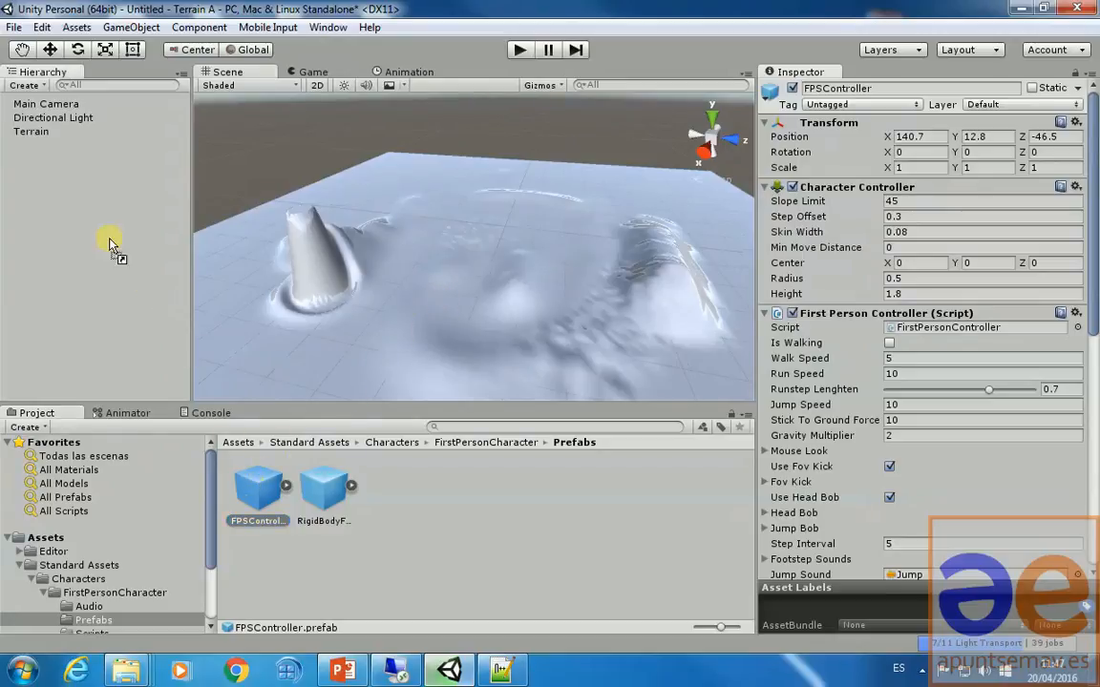
pyautogui.moveTo(54, 200); pyautogui.dragTo(55, 200)
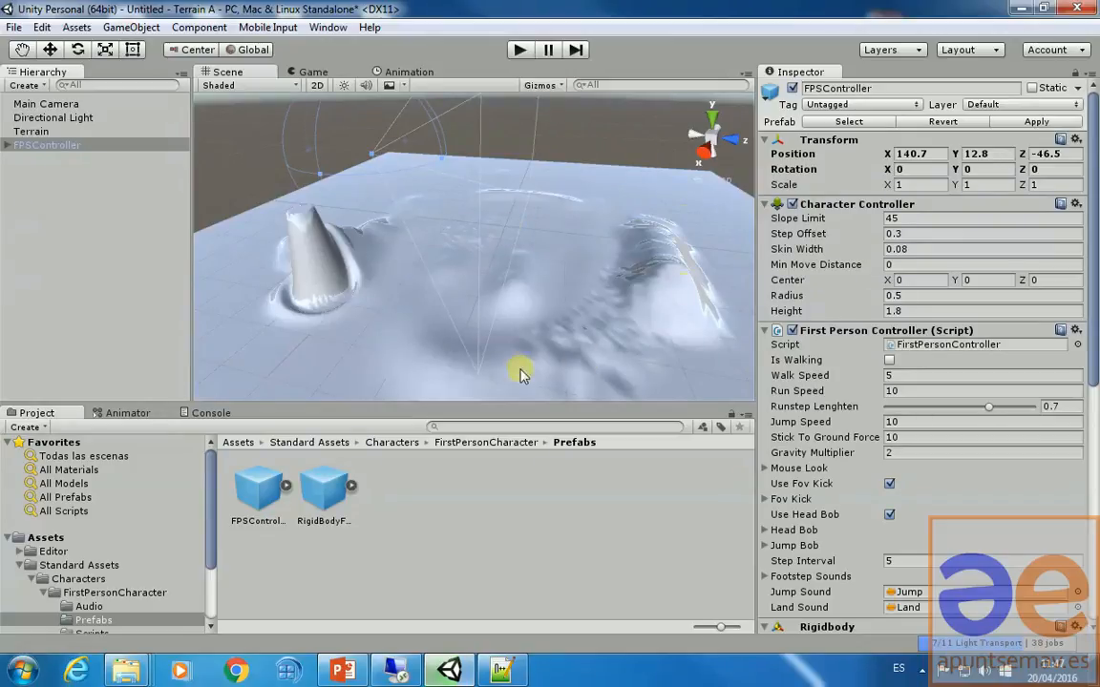
# - Set the FPSController's position to X 1000 and Z 1000, the middle of the terrain
pyautogui.click(933, 158)
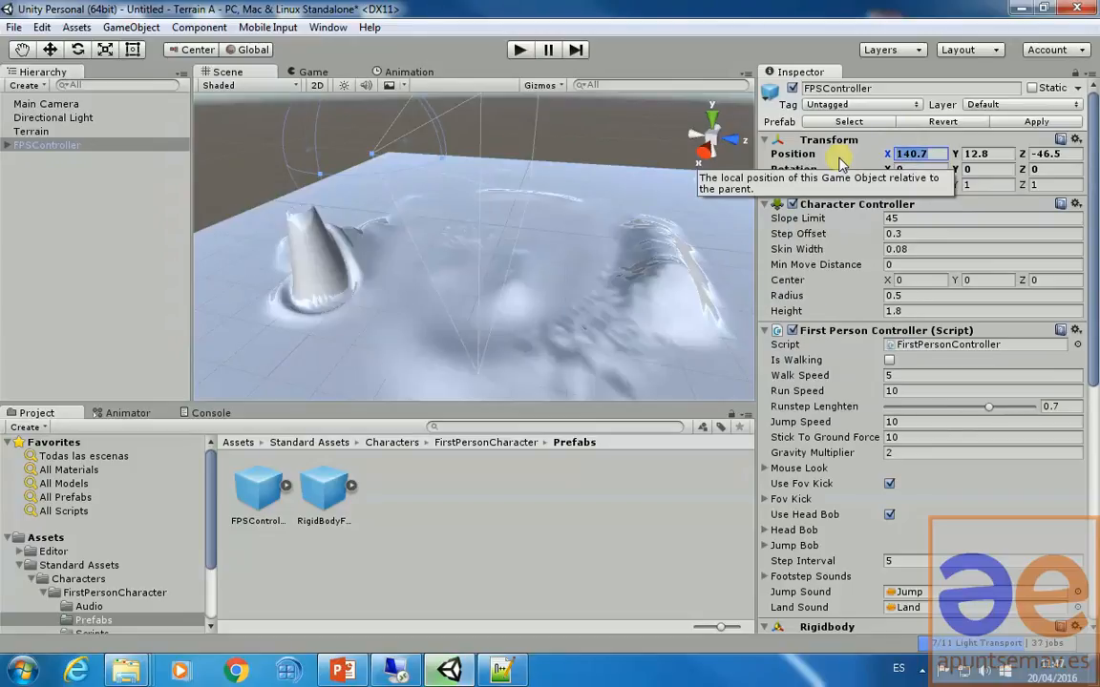
pyautogui.write('1000')
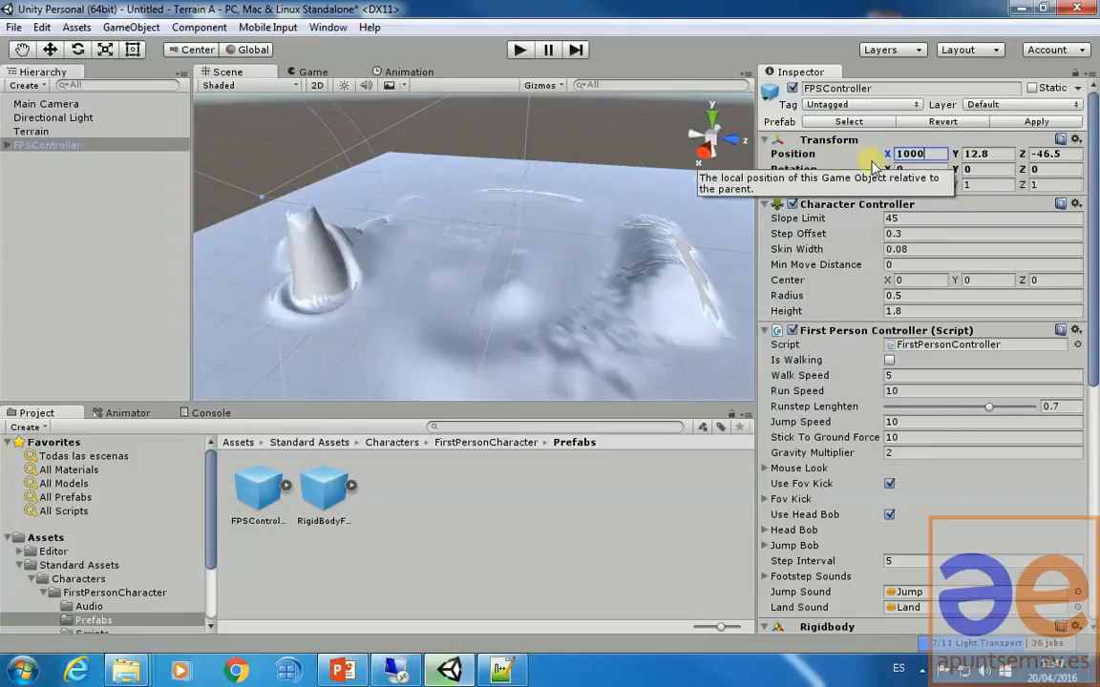
pyautogui.click(1043, 154)
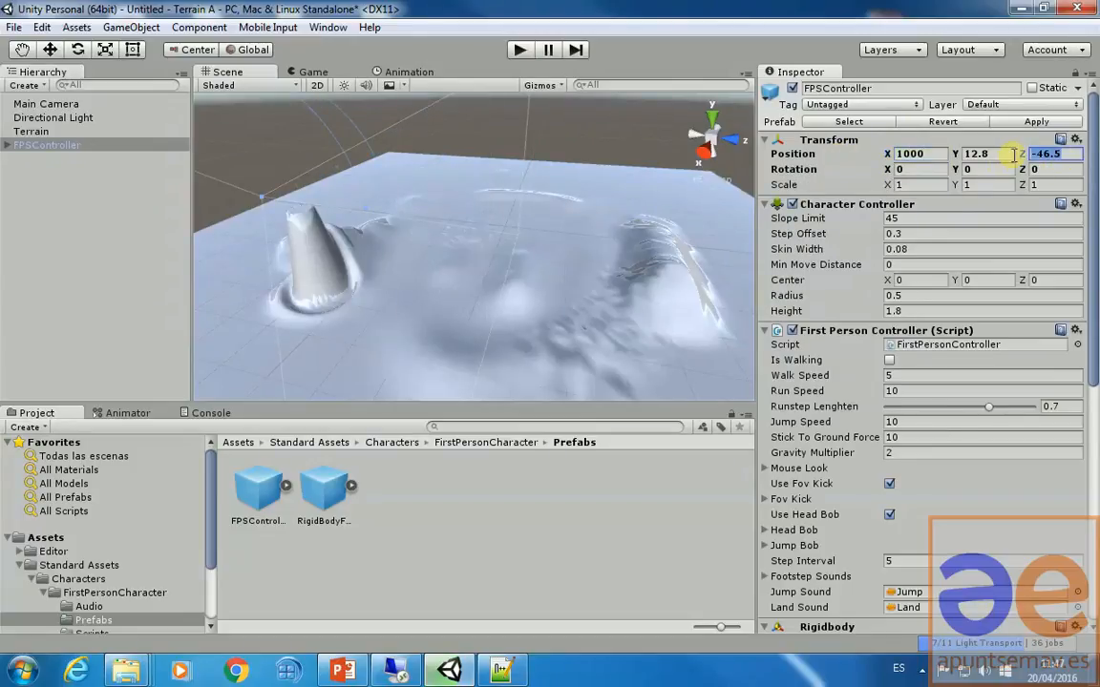
pyautogui.write('1000')
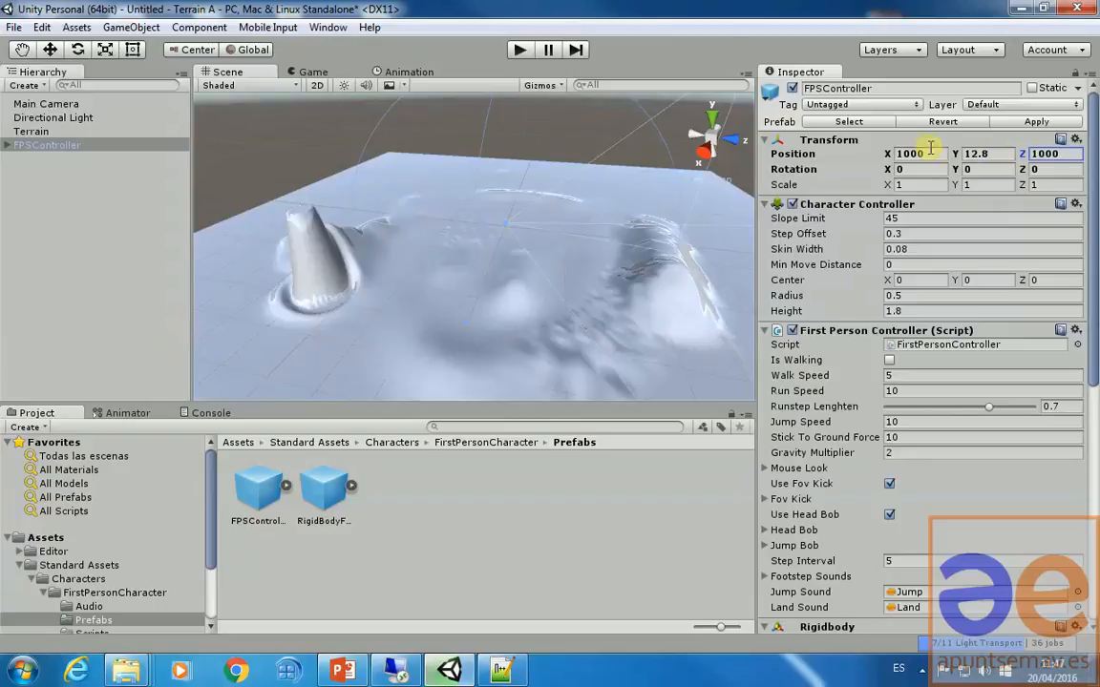
# - Play the scene, walk the first-person character forward across the terrain while looking around, and stop the game
pyautogui.click(519, 50)
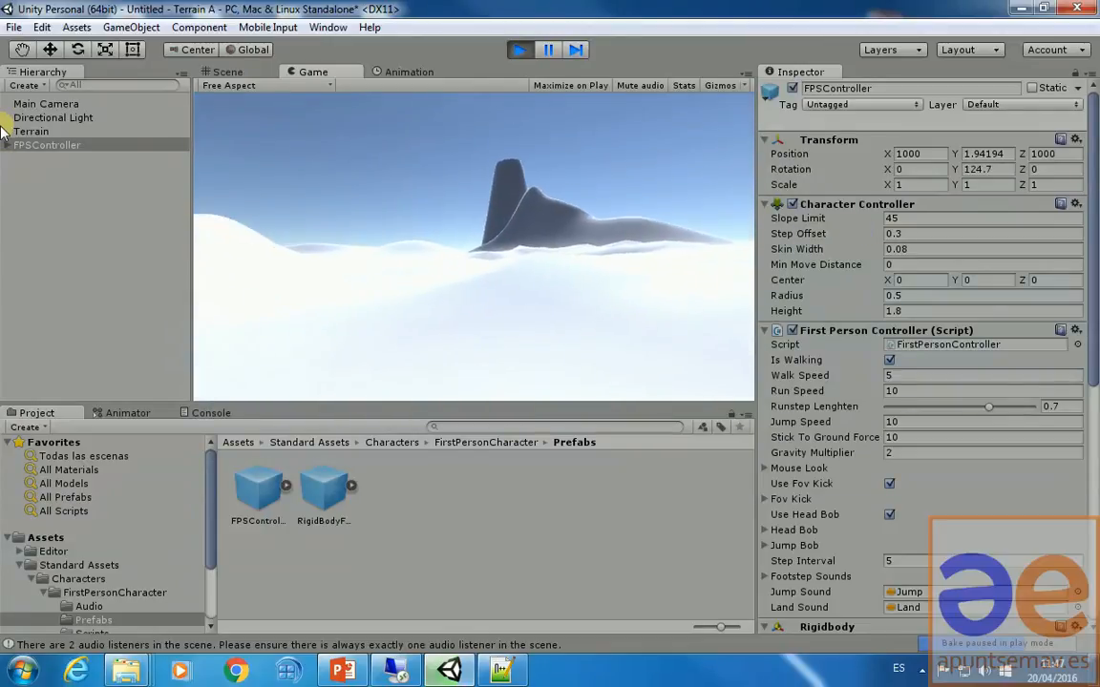
pyautogui.press('w')
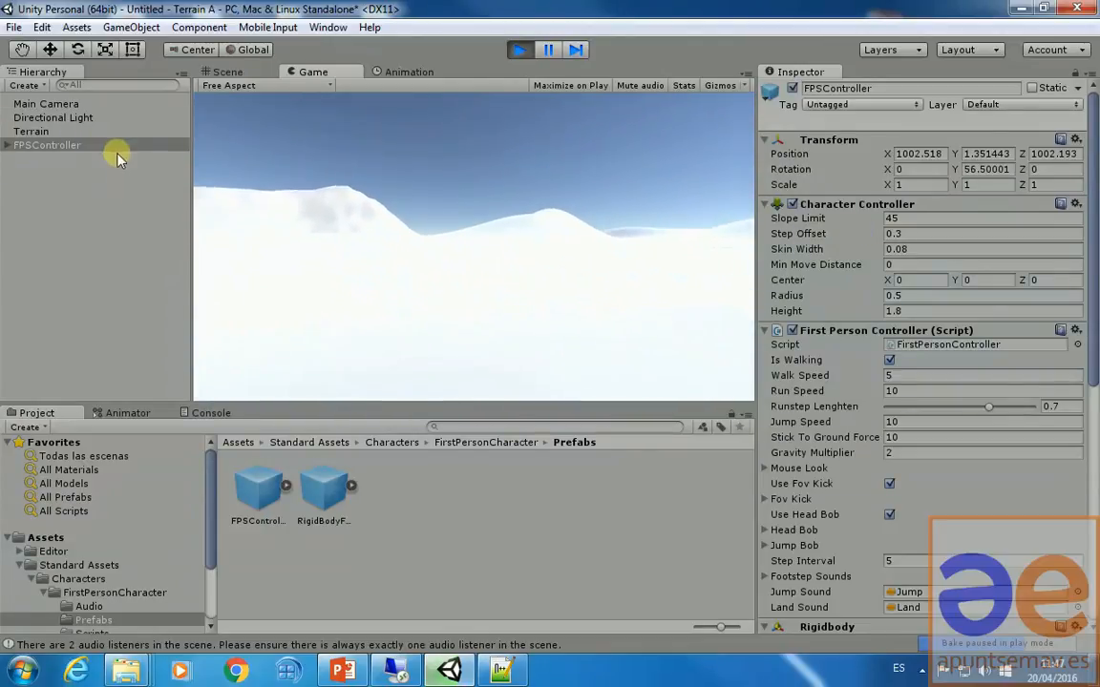
pyautogui.press('w')
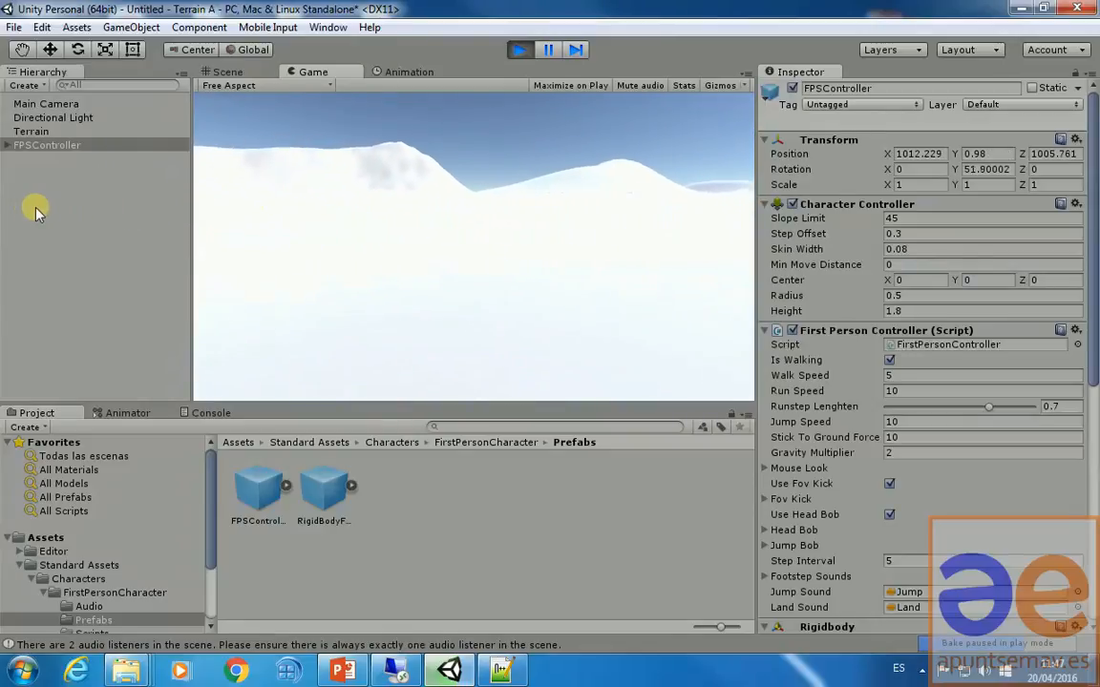
pyautogui.press('w')
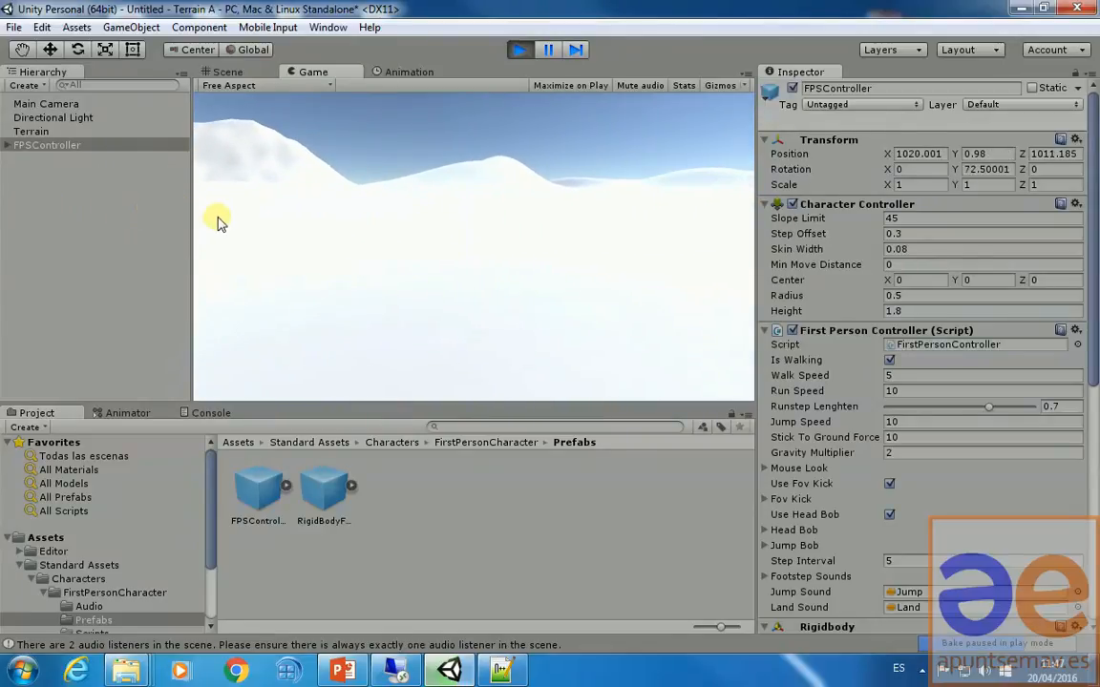
pyautogui.press('w')
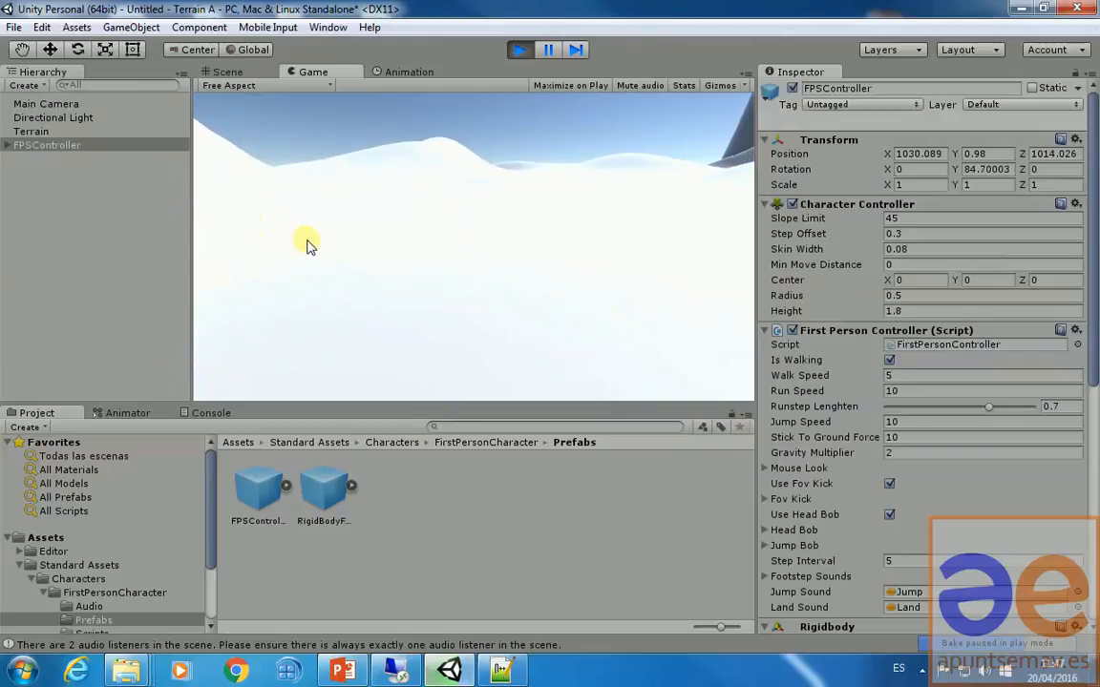
pyautogui.press('w')
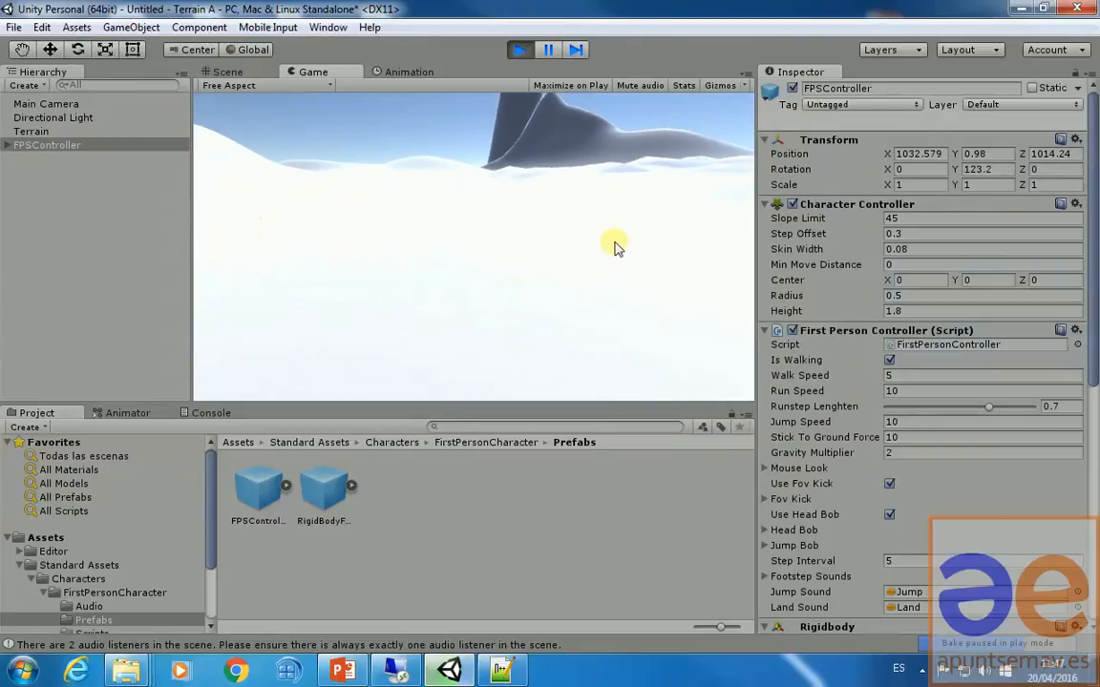
pyautogui.press('w')
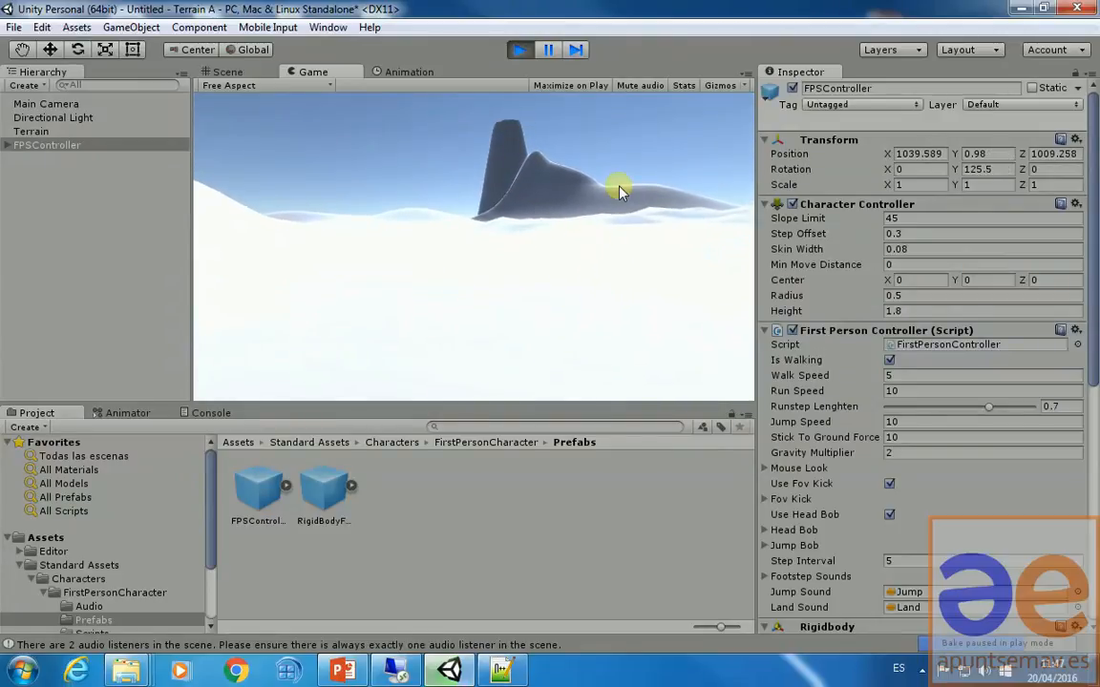
pyautogui.press('w')
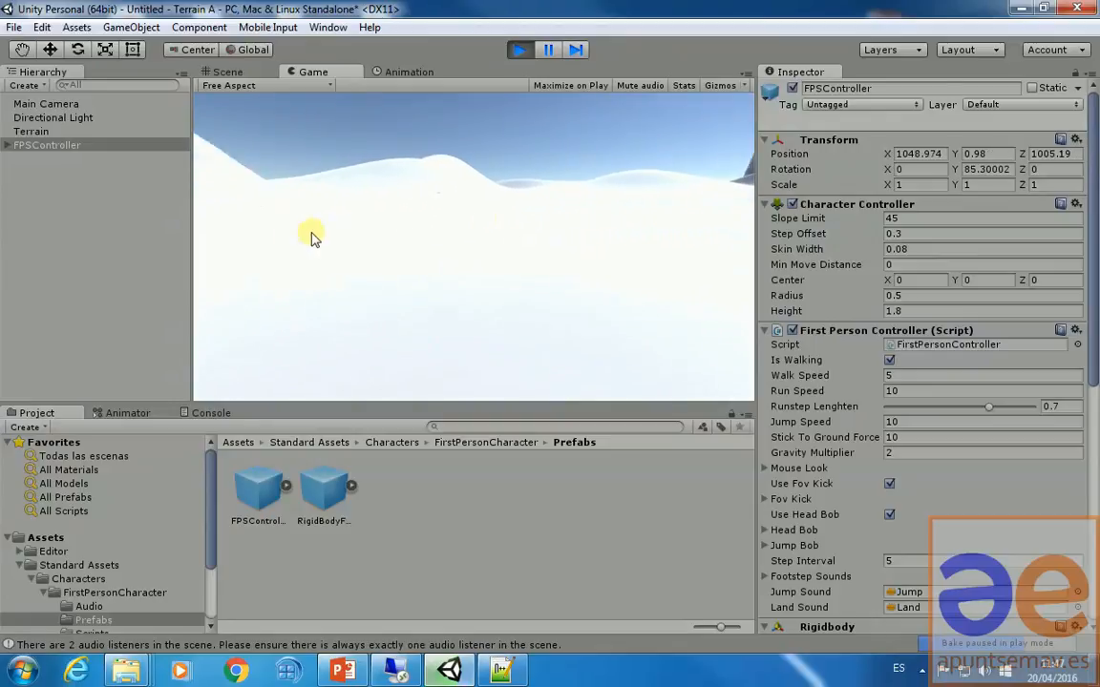
pyautogui.press('w')
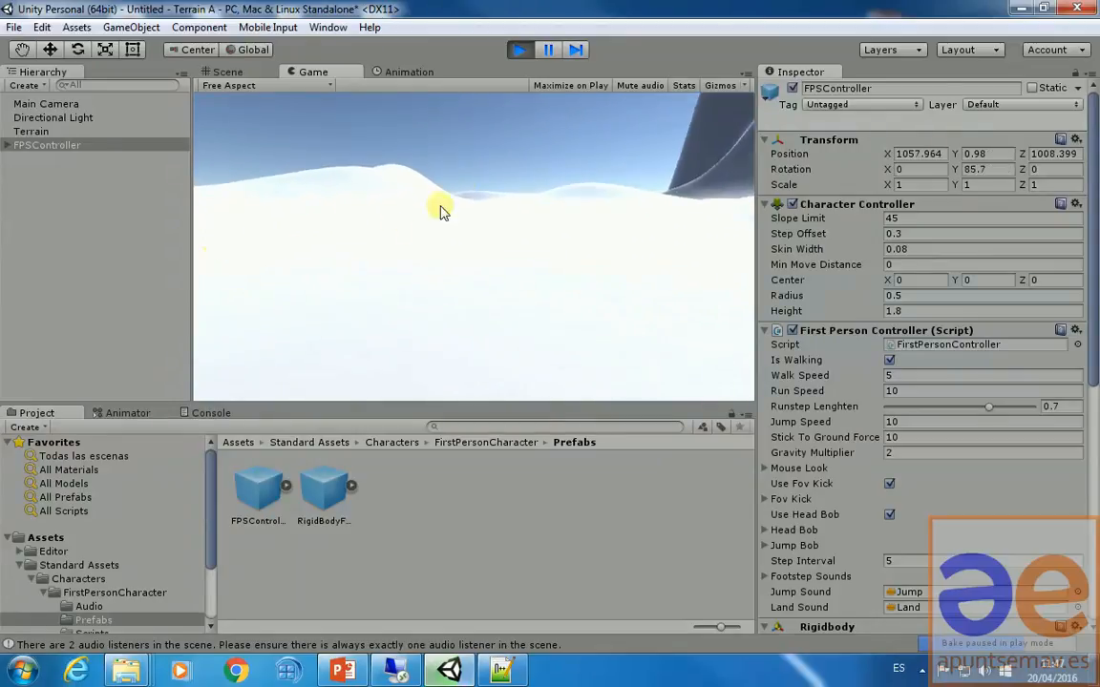
pyautogui.click(519, 49)
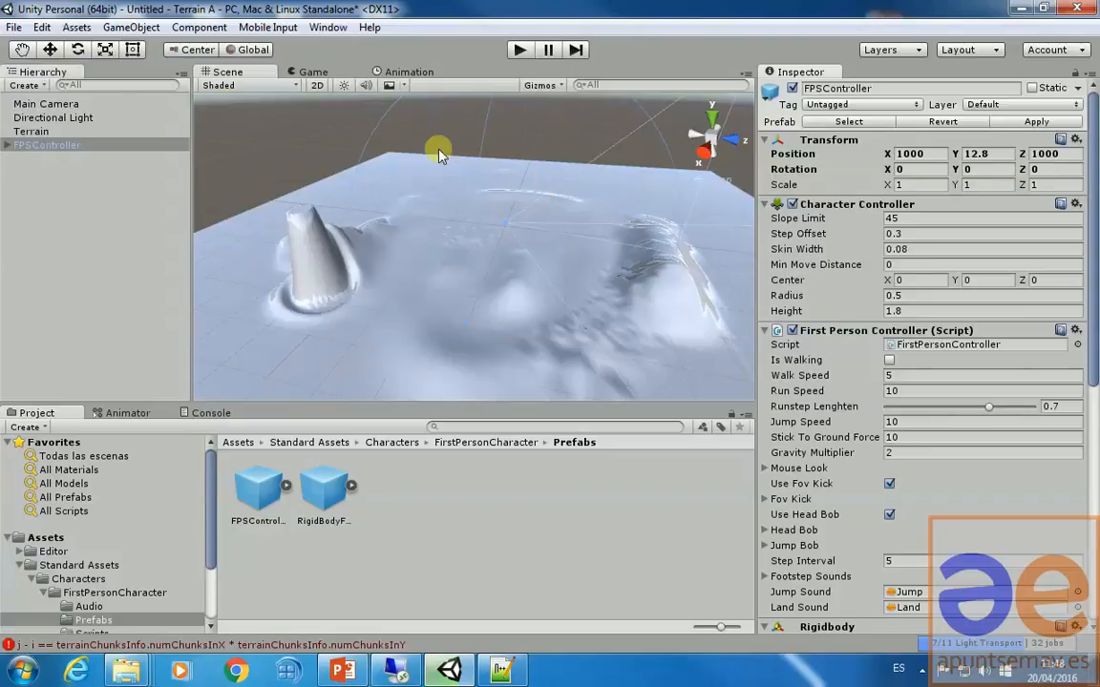
# - Switch the terrain to the Paint Height tool and undo the most recent strokes
pyautogui.click(36, 135)
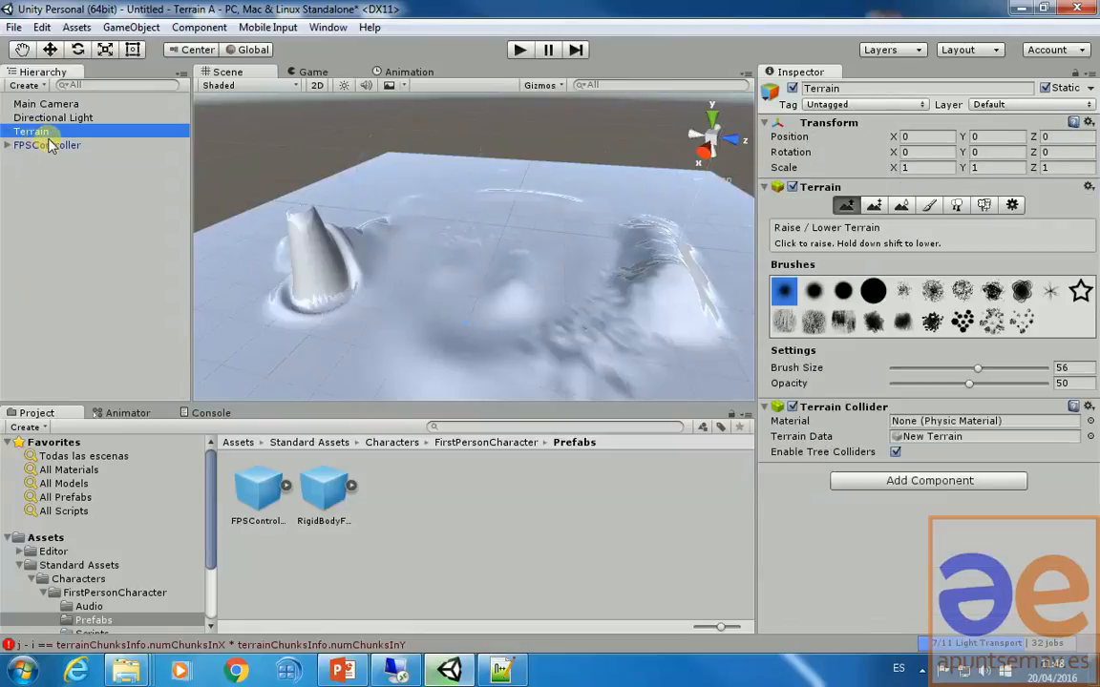
pyautogui.click(875, 206)
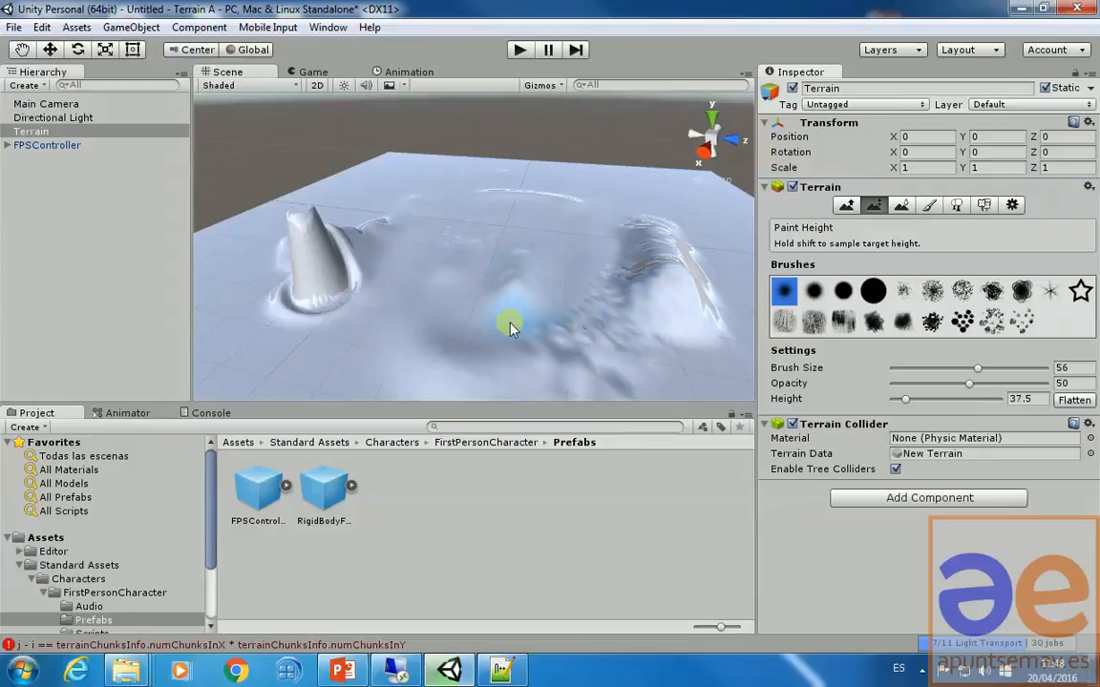
pyautogui.hotkey('ctrl', 'z')
pyautogui.hotkey('ctrl', 'z')
pyautogui.hotkey('ctrl', 'z')
pyautogui.hotkey('ctrl', 'z')
# - Sample the height of the broad ridge and paint a flat-topped plateau at that height between the ridge and the terrain's edge
pyautogui.keyDown('alt'); pyautogui.moveTo(451, 342); pyautogui.dragTo(512, 336); pyautogui.keyUp('alt')
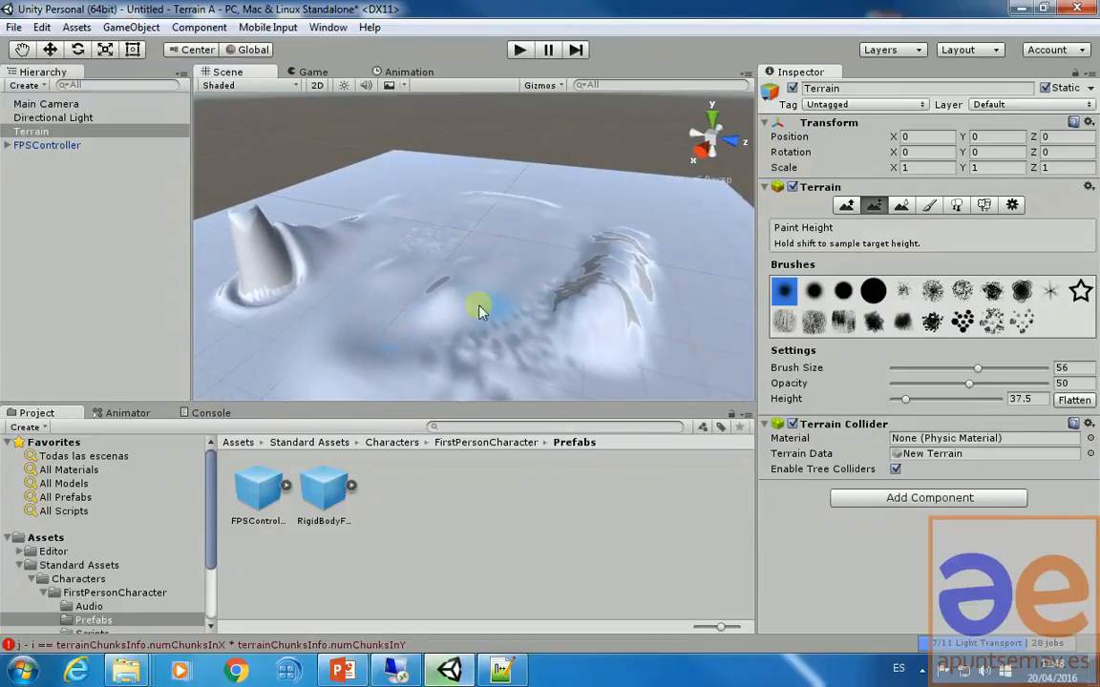
pyautogui.keyDown('shift'); pyautogui.click(622, 263); pyautogui.keyUp('shift')
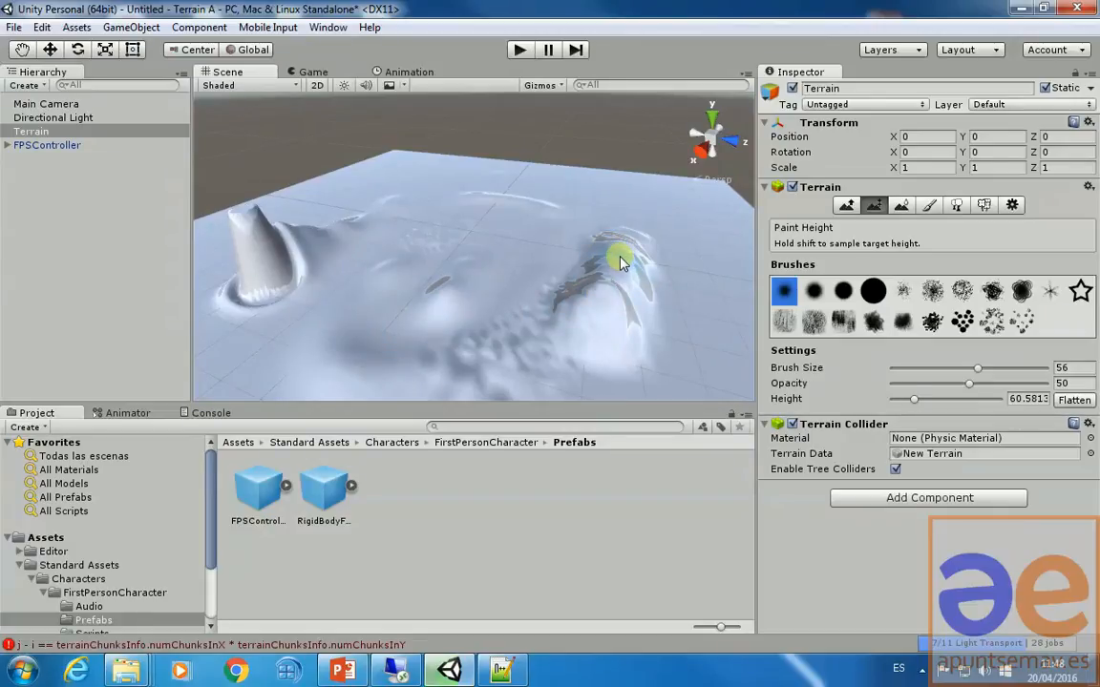
pyautogui.moveTo(609, 273); pyautogui.dragTo(605, 311, button='middle')
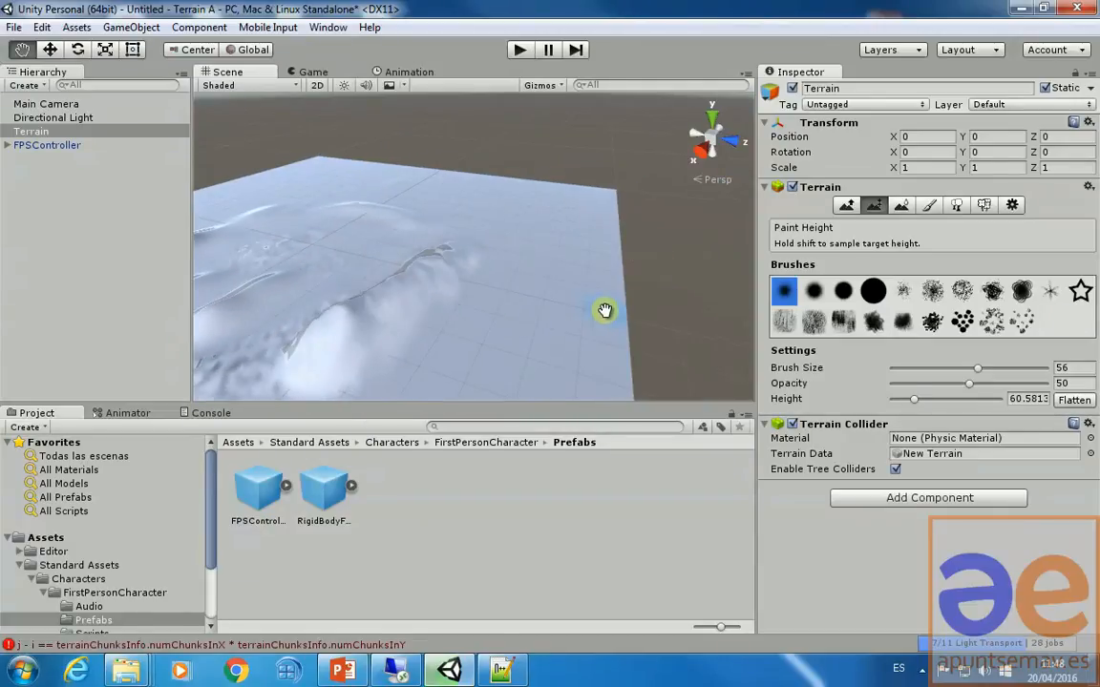
pyautogui.moveTo(550, 314)
pyautogui.mouseDown()
pyautogui.moveTo(531, 283)
pyautogui.moveTo(520, 326)
pyautogui.moveTo(533, 305)
pyautogui.moveTo(556, 313)
pyautogui.moveTo(568, 292)
pyautogui.mouseUp()
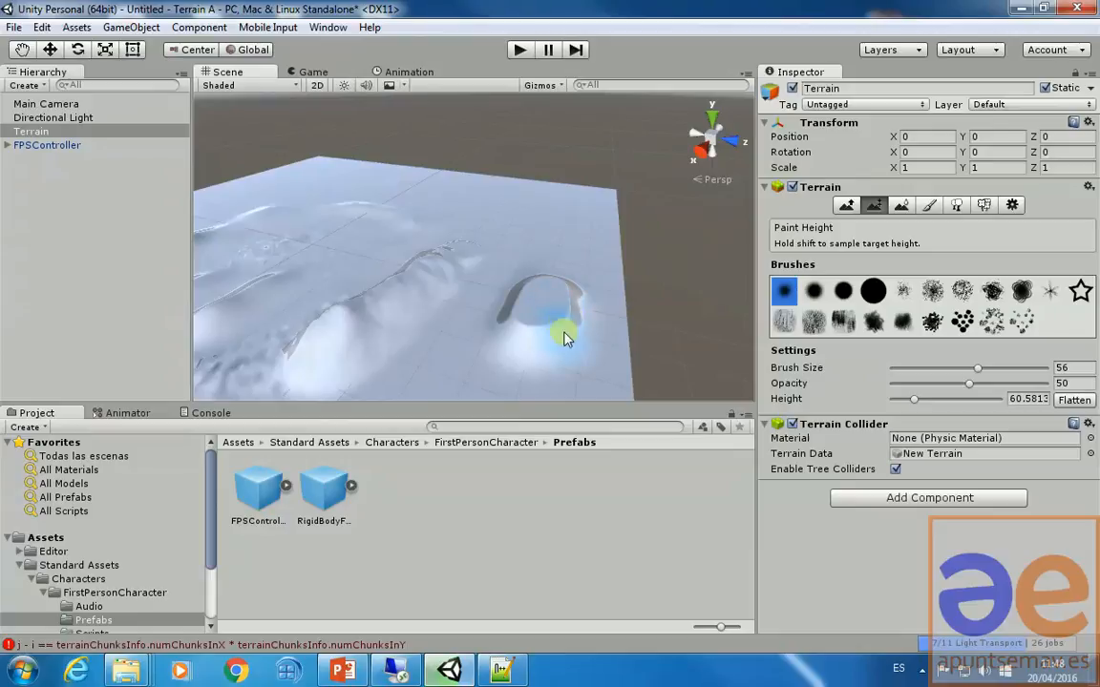
pyautogui.moveTo(563, 337)
pyautogui.mouseDown()
pyautogui.moveTo(576, 290)
pyautogui.moveTo(501, 347)
pyautogui.moveTo(558, 351)
pyautogui.moveTo(593, 294)
pyautogui.moveTo(594, 344)
pyautogui.moveTo(554, 272)
pyautogui.moveTo(576, 278)
pyautogui.moveTo(553, 272)
pyautogui.moveTo(504, 368)
pyautogui.moveTo(511, 373)
pyautogui.moveTo(499, 334)
pyautogui.moveTo(512, 311)
pyautogui.moveTo(566, 278)
pyautogui.moveTo(592, 278)
pyautogui.moveTo(611, 310)
pyautogui.mouseUp()
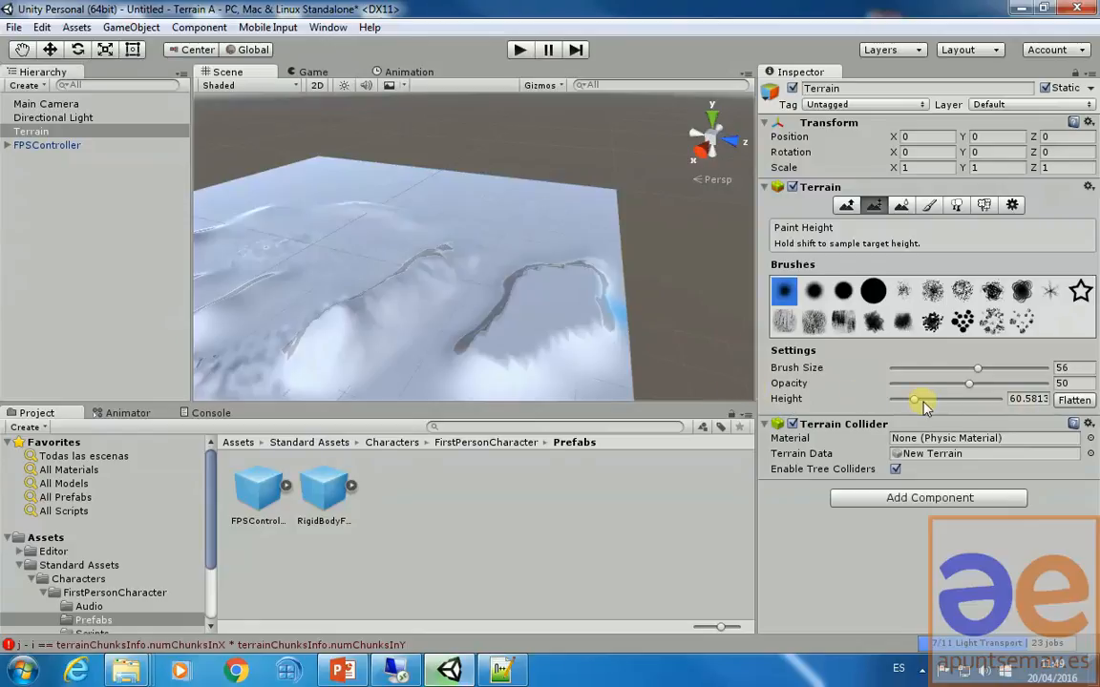
# - Raise the plateau to a paint height of 70 and widen it with a brush size of 84
pyautogui.moveTo(914, 400); pyautogui.dragTo(918, 400)
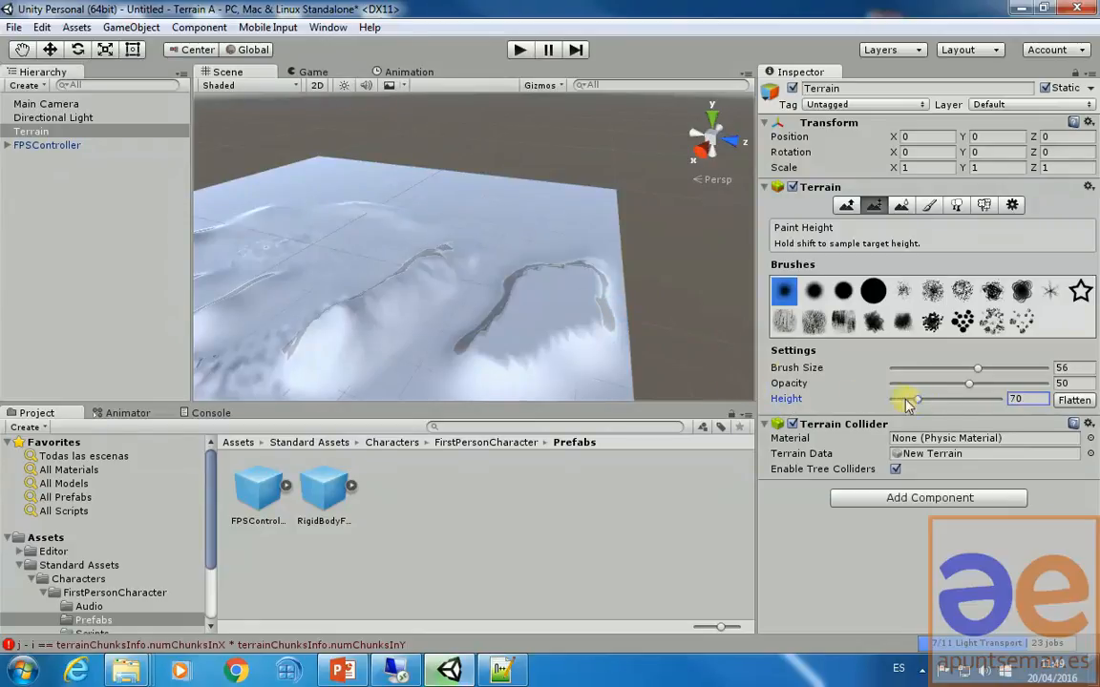
pyautogui.moveTo(547, 321)
pyautogui.mouseDown()
pyautogui.moveTo(450, 351)
pyautogui.moveTo(549, 320)
pyautogui.moveTo(579, 288)
pyautogui.moveTo(481, 369)
pyautogui.moveTo(501, 314)
pyautogui.moveTo(574, 263)
pyautogui.moveTo(570, 275)
pyautogui.moveTo(560, 261)
pyautogui.moveTo(503, 303)
pyautogui.mouseUp()
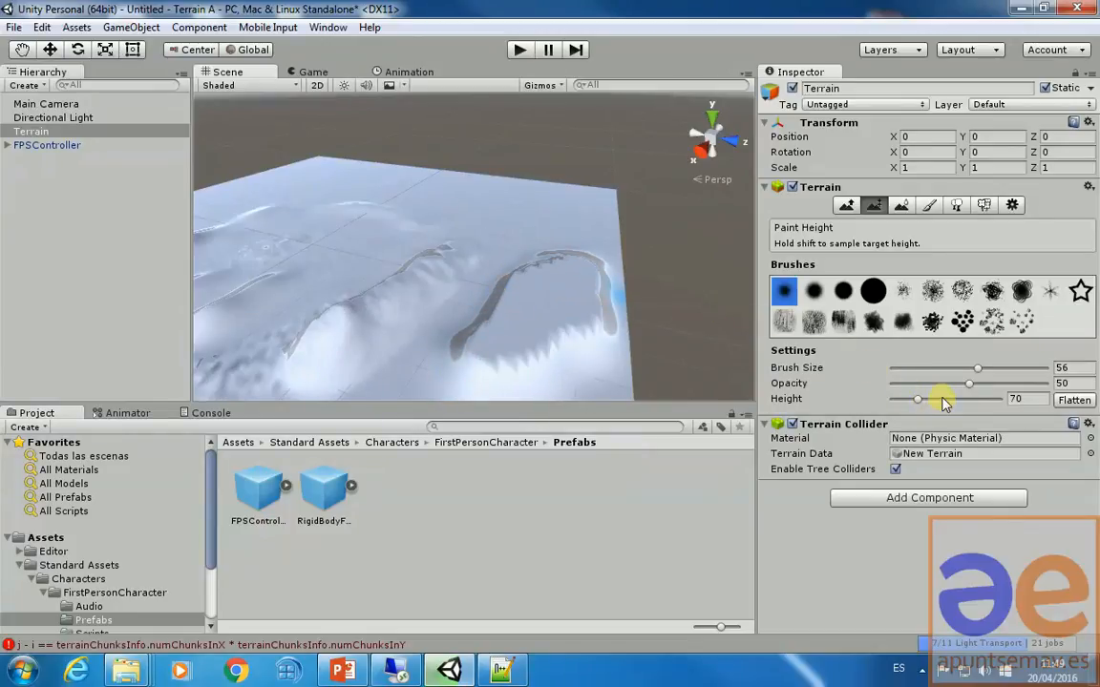
pyautogui.moveTo(976, 370); pyautogui.dragTo(1023, 373)
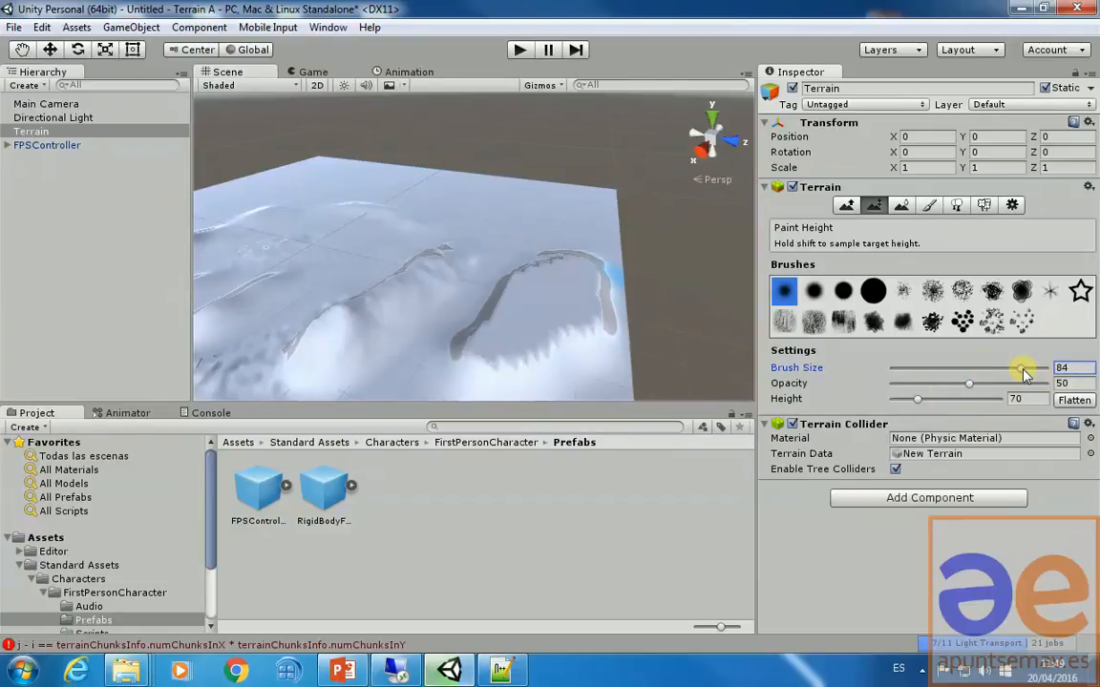
pyautogui.moveTo(589, 253)
pyautogui.mouseDown()
pyautogui.moveTo(577, 253)
pyautogui.moveTo(581, 265)
pyautogui.moveTo(579, 250)
pyautogui.moveTo(528, 263)
pyautogui.moveTo(452, 343)
pyautogui.moveTo(483, 305)
pyautogui.moveTo(467, 319)
pyautogui.moveTo(445, 381)
pyautogui.moveTo(560, 358)
pyautogui.moveTo(585, 341)
pyautogui.moveTo(752, 320)
pyautogui.mouseUp()
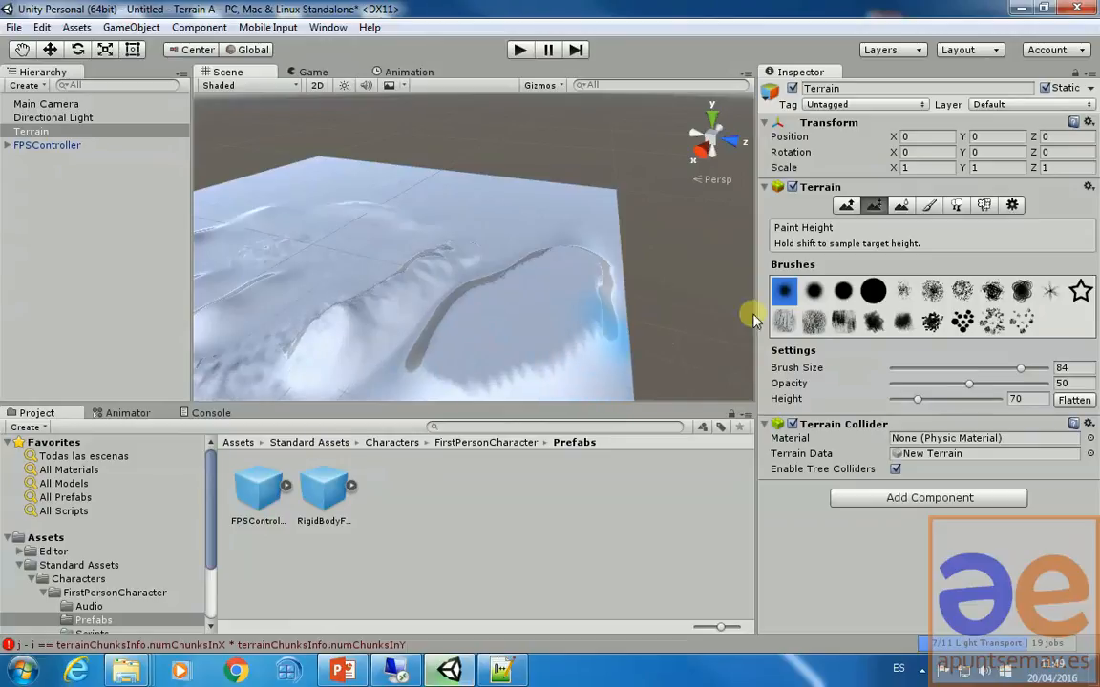
# - Raise a narrow ridge diagonally across the plateau with the Raise/Lower Terrain tool, using the third round brush at size 15
pyautogui.click(846, 206)
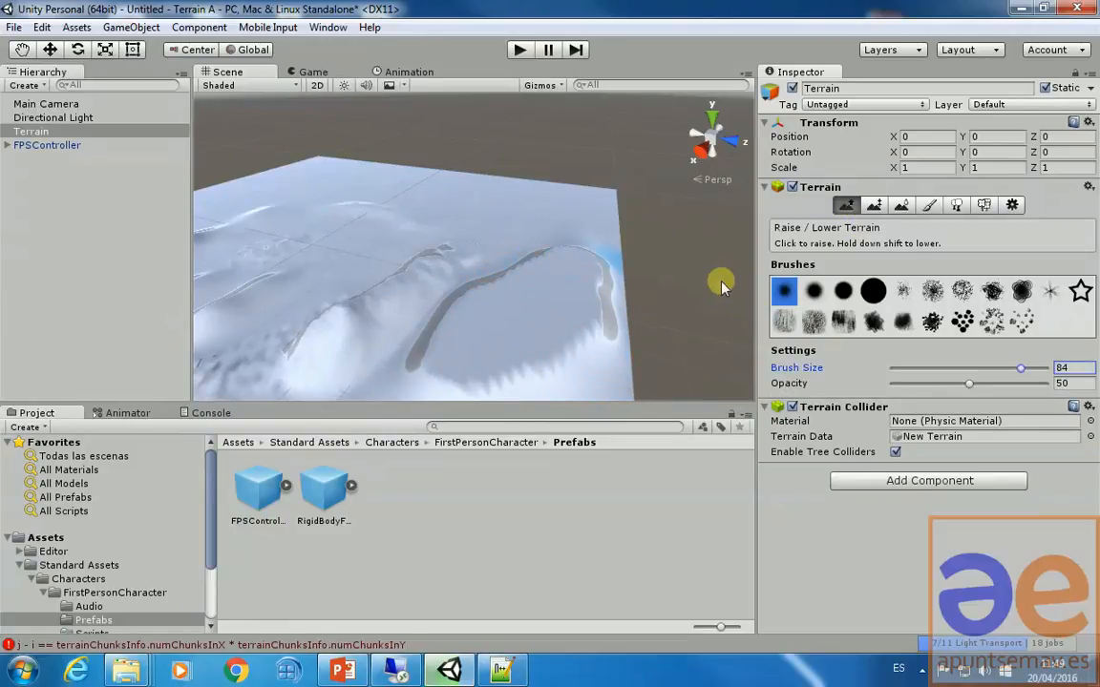
pyautogui.click(840, 294)
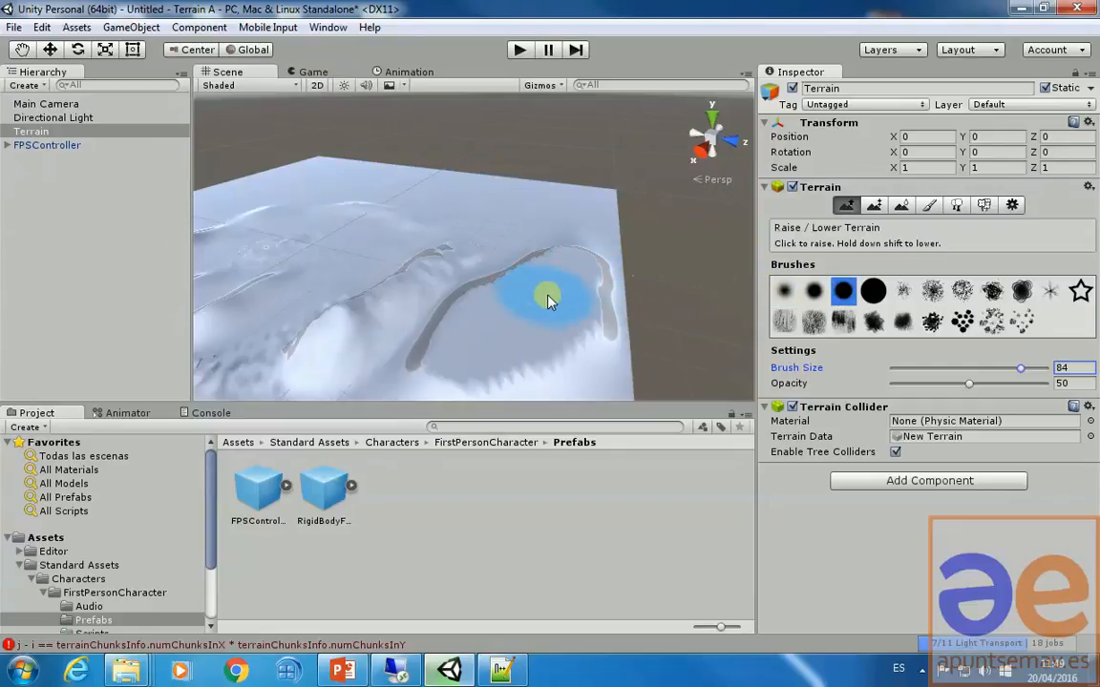
pyautogui.click(915, 371)
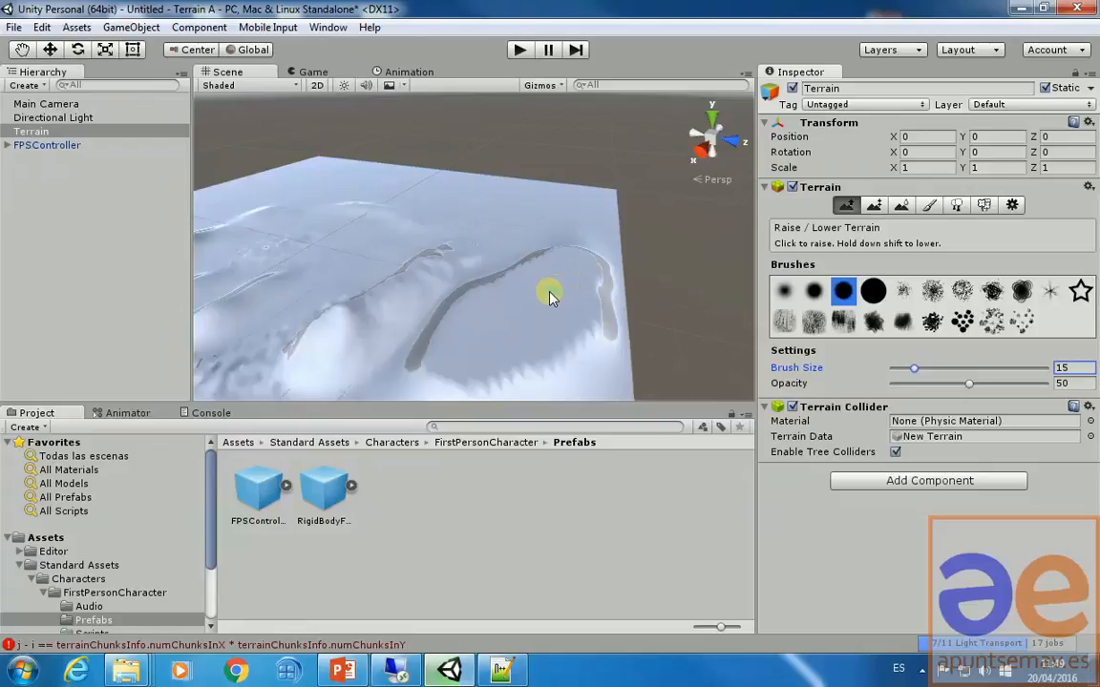
pyautogui.moveTo(550, 295)
pyautogui.mouseDown()
pyautogui.moveTo(429, 383)
pyautogui.moveTo(488, 352)
pyautogui.mouseUp()
pyautogui.moveTo(536, 310); pyautogui.dragTo(545, 303)
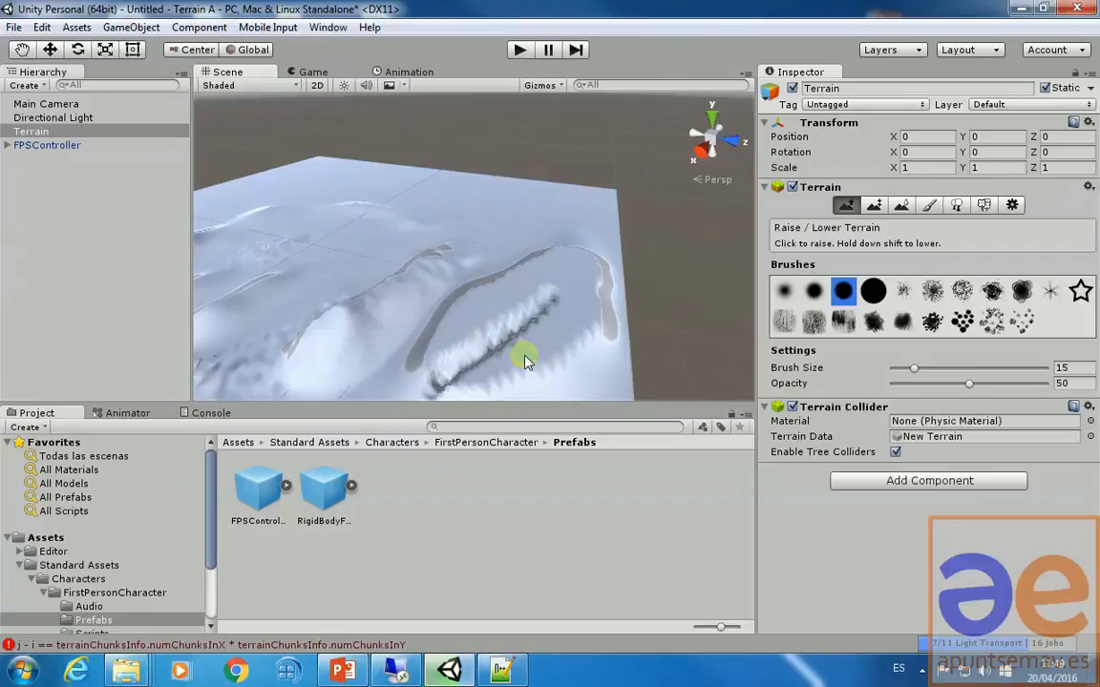
# - Smooth the bumpy slopes around the broad central ridge with the Smooth Height tool, using the second round brush at size 54
pyautogui.scroll(4, 525, 358)
pyautogui.moveTo(647, 367); pyautogui.dragTo(614, 343, button='middle')
pyautogui.keyDown('alt'); pyautogui.moveTo(614, 343); pyautogui.dragTo(504, 312); pyautogui.keyUp('alt')
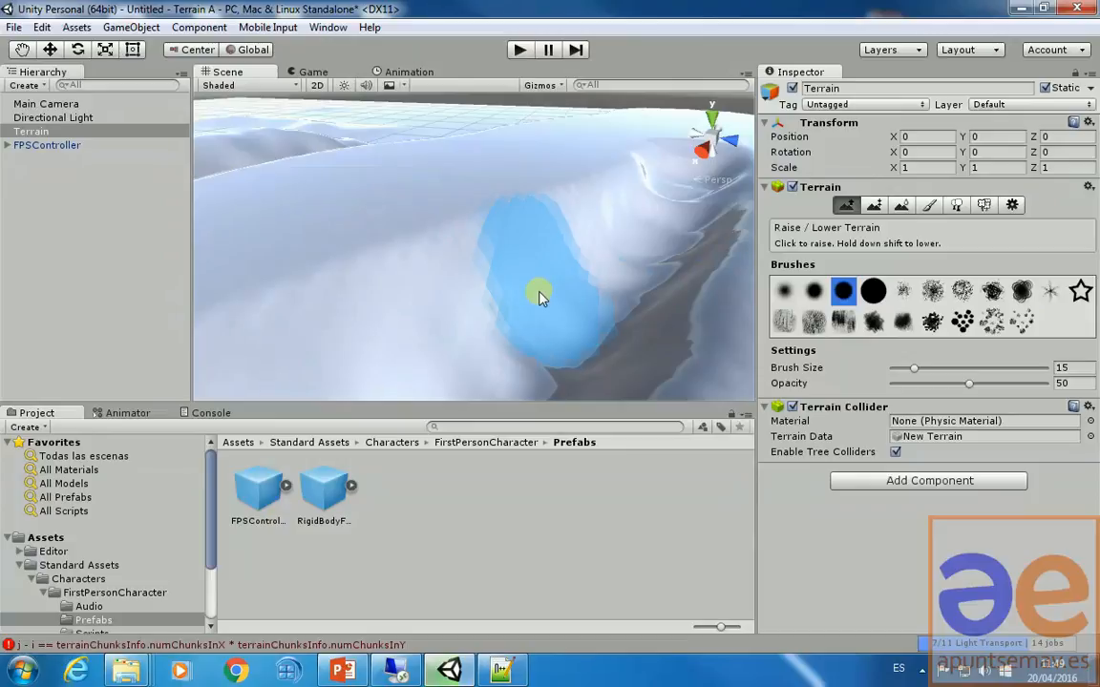
pyautogui.scroll(-5, 540, 295)
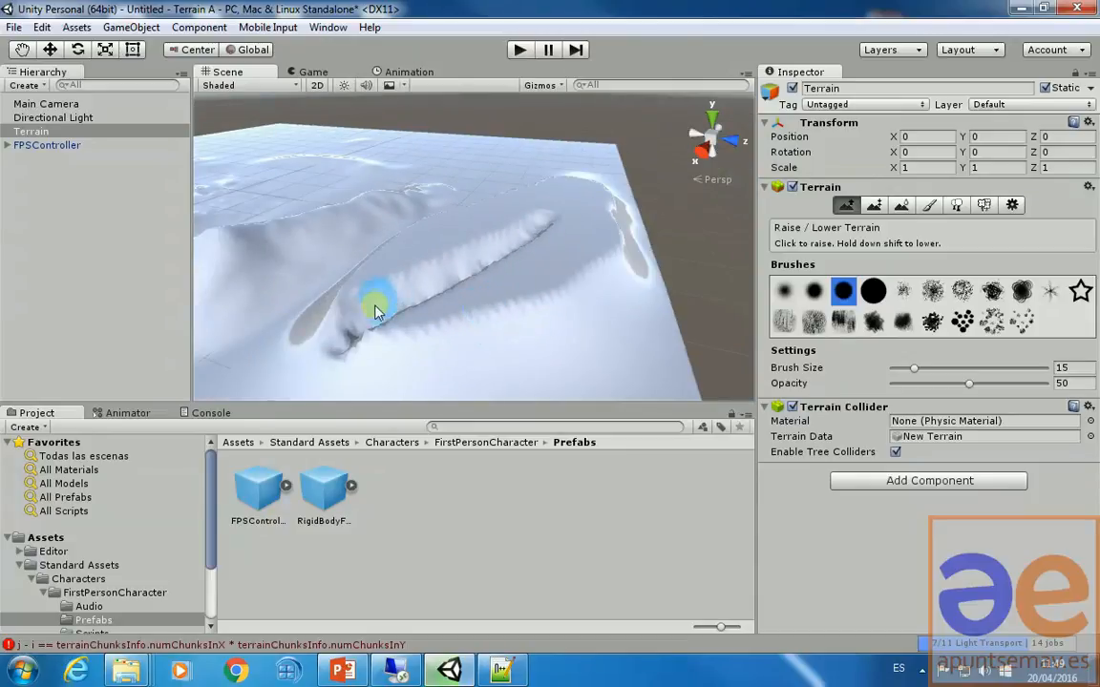
pyautogui.moveTo(344, 314)
pyautogui.keyDown('alt'); pyautogui.mouseDown()
pyautogui.moveTo(467, 314)
pyautogui.moveTo(441, 306)
pyautogui.mouseUp(); pyautogui.keyUp('alt')
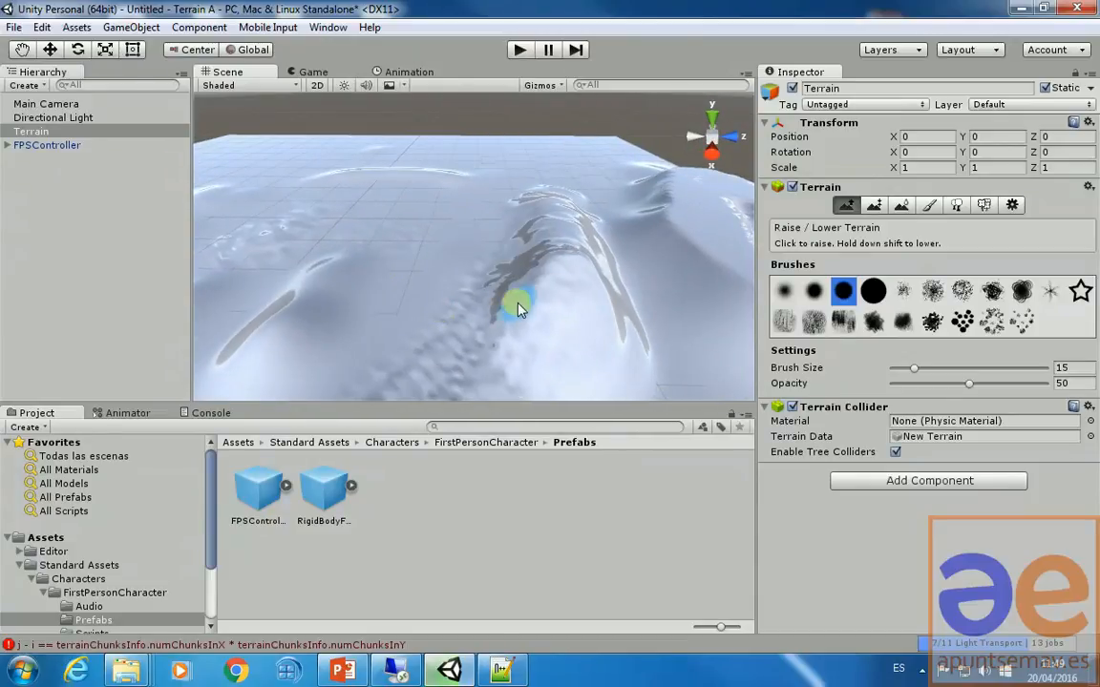
pyautogui.click(901, 207)
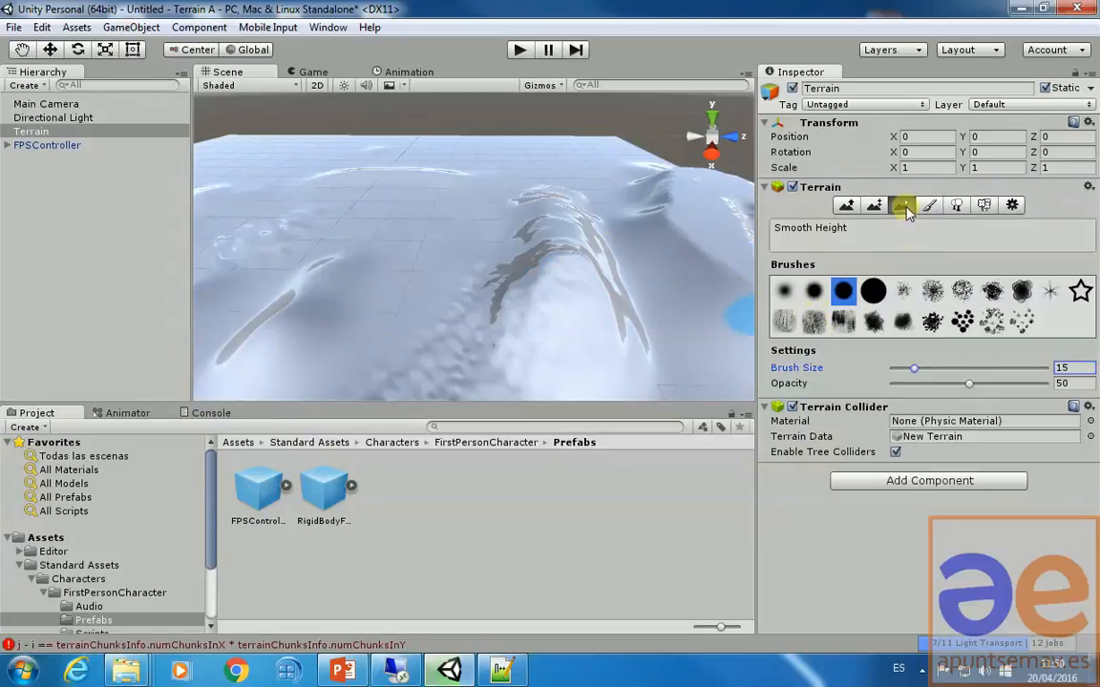
pyautogui.click(814, 296)
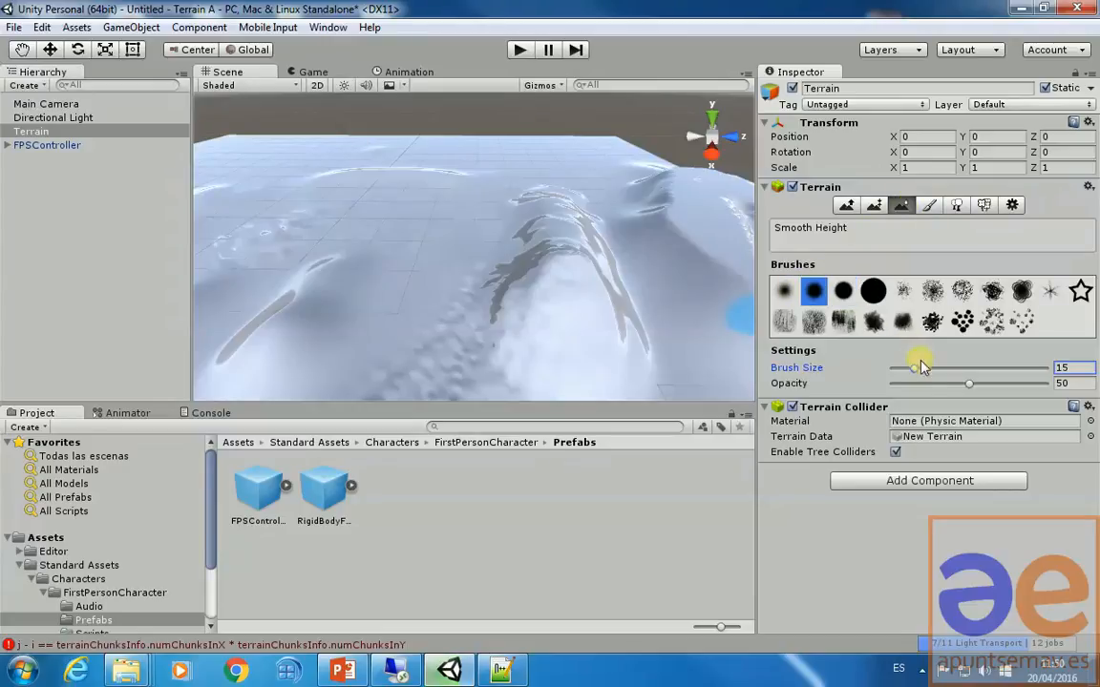
pyautogui.moveTo(914, 369); pyautogui.dragTo(974, 368)
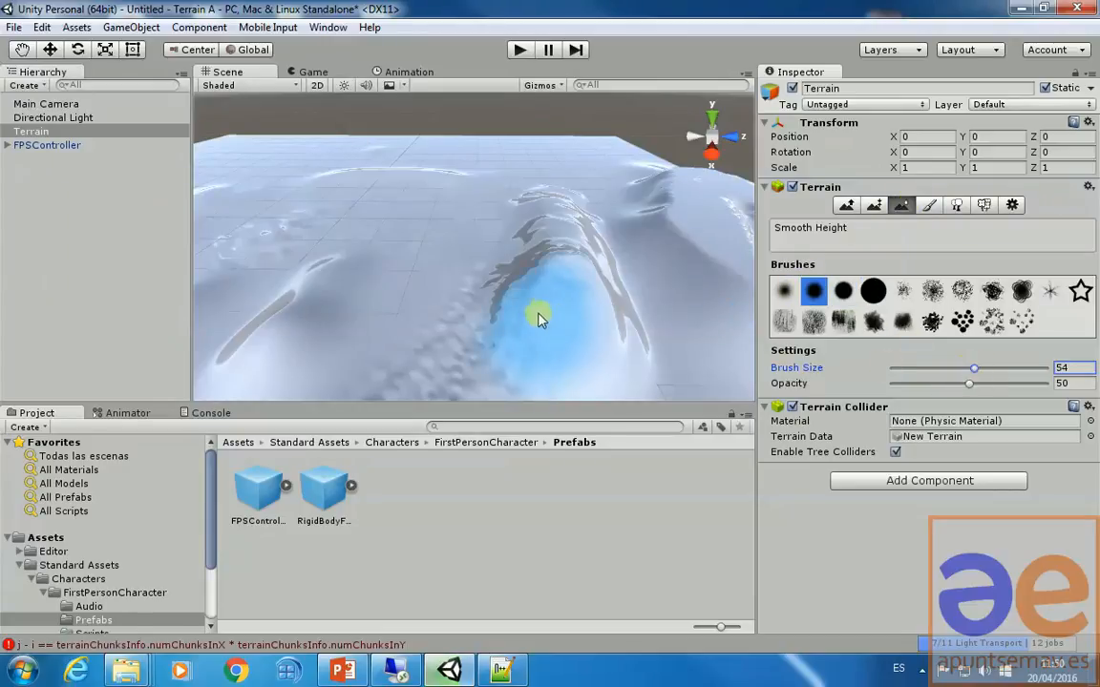
pyautogui.moveTo(399, 382)
pyautogui.mouseDown()
pyautogui.moveTo(503, 233)
pyautogui.moveTo(503, 393)
pyautogui.moveTo(545, 209)
pyautogui.moveTo(628, 318)
pyautogui.moveTo(322, 221)
pyautogui.moveTo(209, 278)
pyautogui.moveTo(228, 246)
pyautogui.moveTo(477, 210)
pyautogui.moveTo(400, 216)
pyautogui.moveTo(618, 237)
pyautogui.moveTo(675, 220)
pyautogui.moveTo(694, 248)
pyautogui.mouseUp()
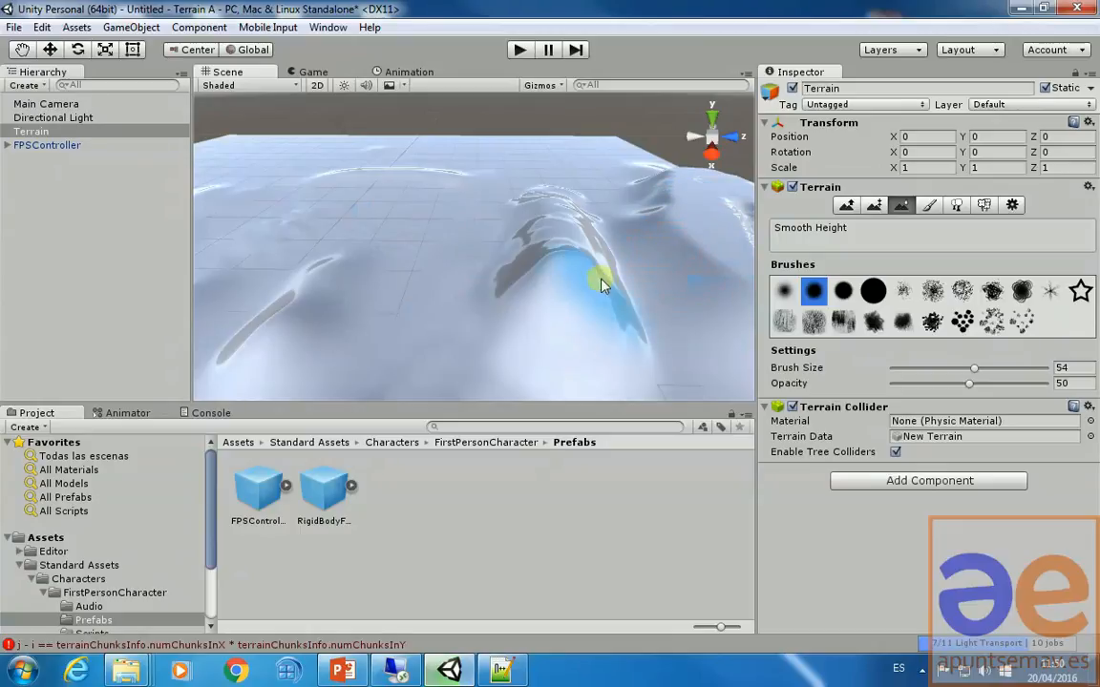
pyautogui.scroll(-5, 582, 289)
pyautogui.moveTo(582, 289)
pyautogui.mouseDown()
pyautogui.moveTo(437, 356)
pyautogui.moveTo(542, 363)
pyautogui.moveTo(645, 326)
pyautogui.mouseUp()
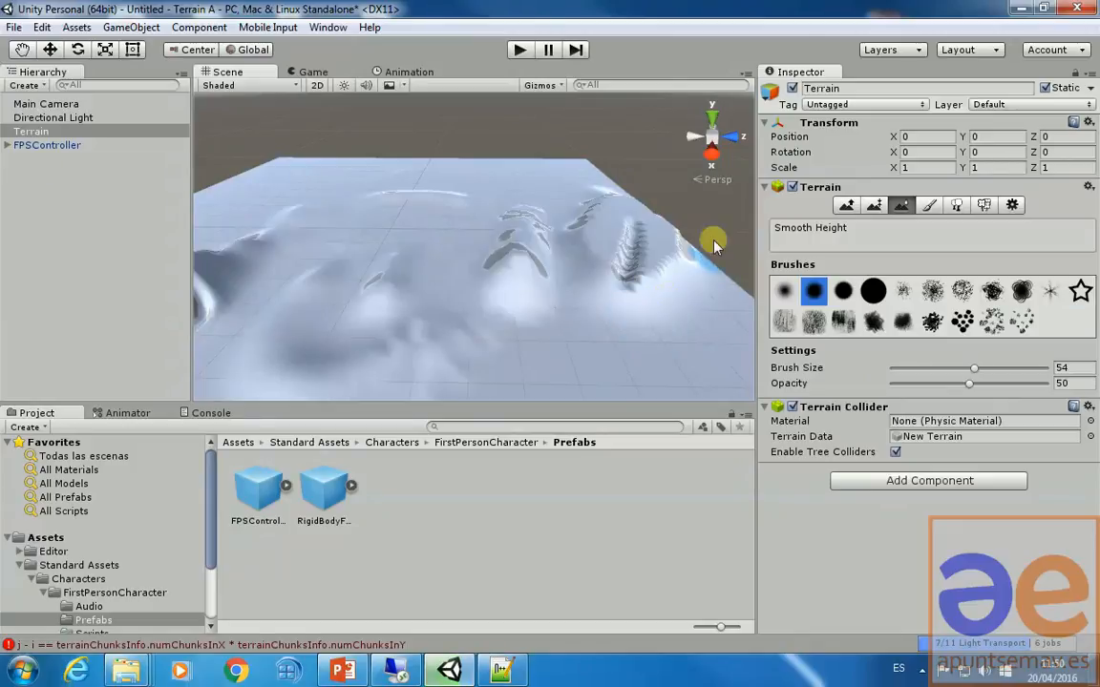
# - Switch the terrain to the Paint Texture tool and import the complete Environment standard assets package
pyautogui.click(928, 207)
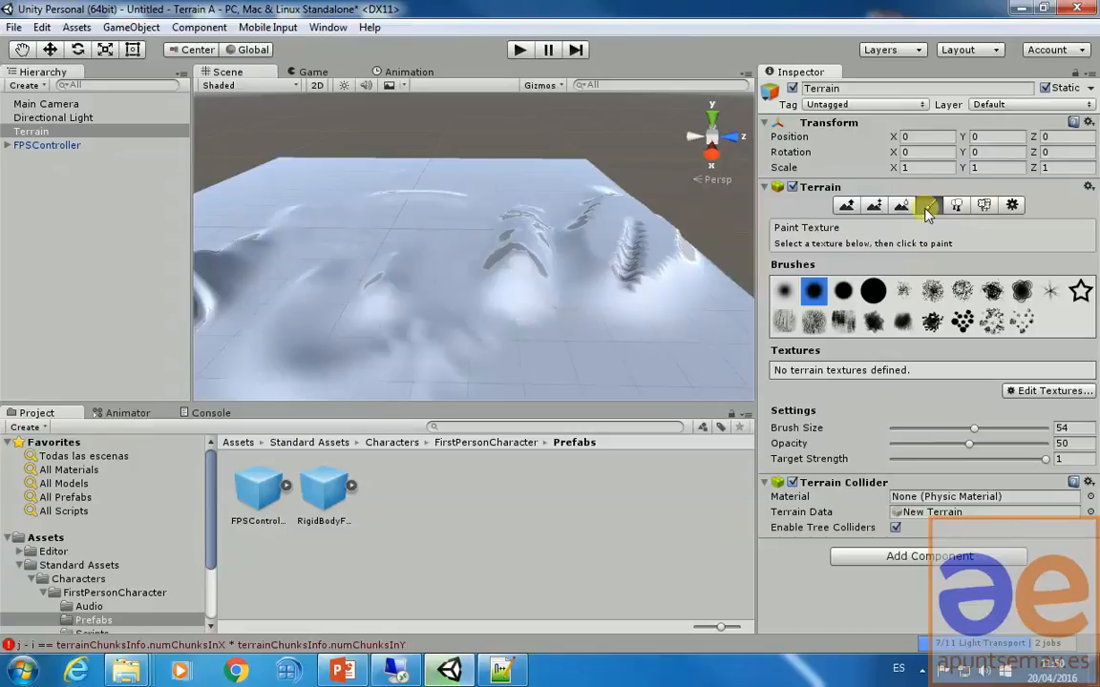
pyautogui.click(77, 28)
pyautogui.moveTo(148, 148)
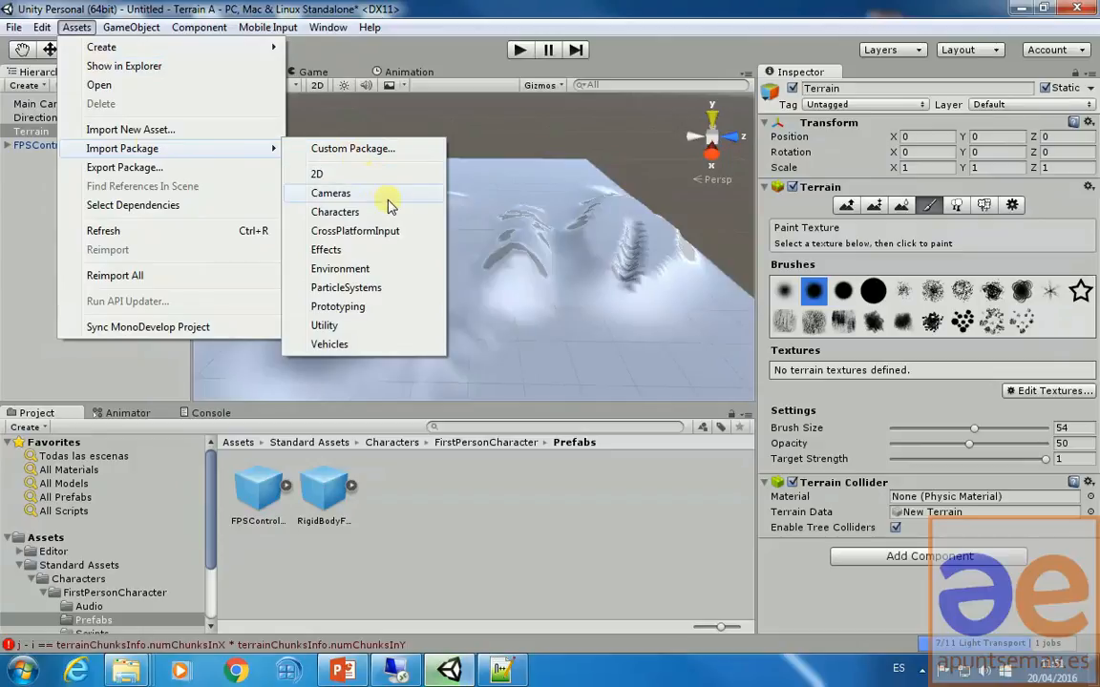
pyautogui.click(392, 273)
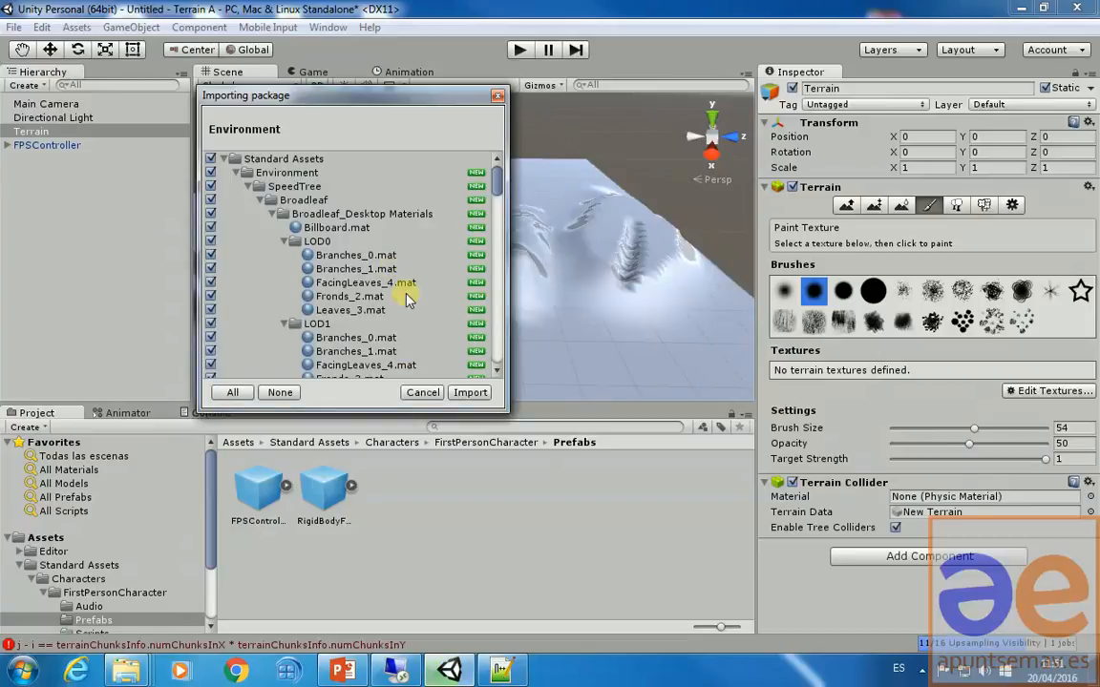
pyautogui.click(464, 398)
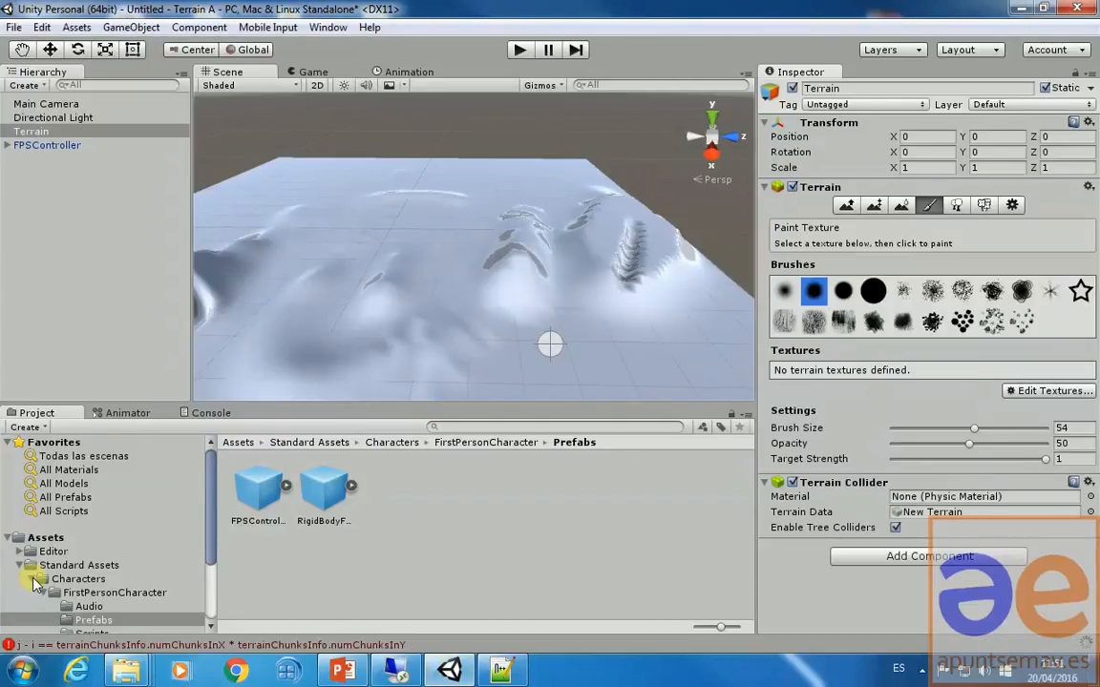
# - Collapse the Characters folder and open Environment > TerrainAssets > SurfaceTextures in the project's Standard Assets
pyautogui.moveTo(207, 545); pyautogui.dragTo(210, 587)
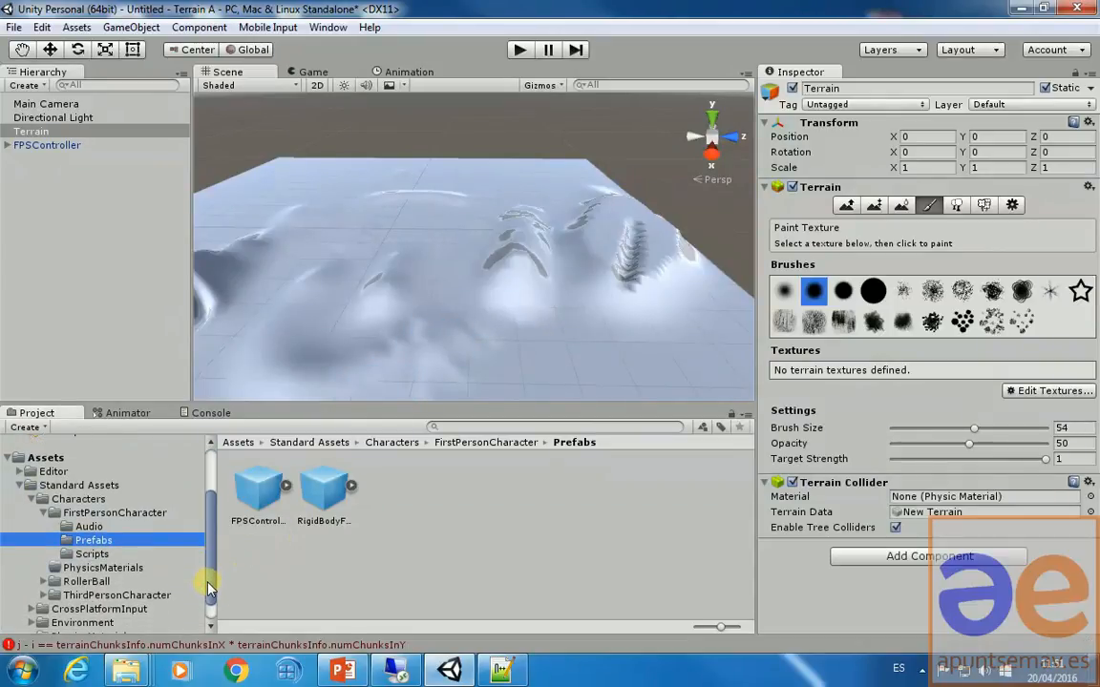
pyautogui.click(42, 514)
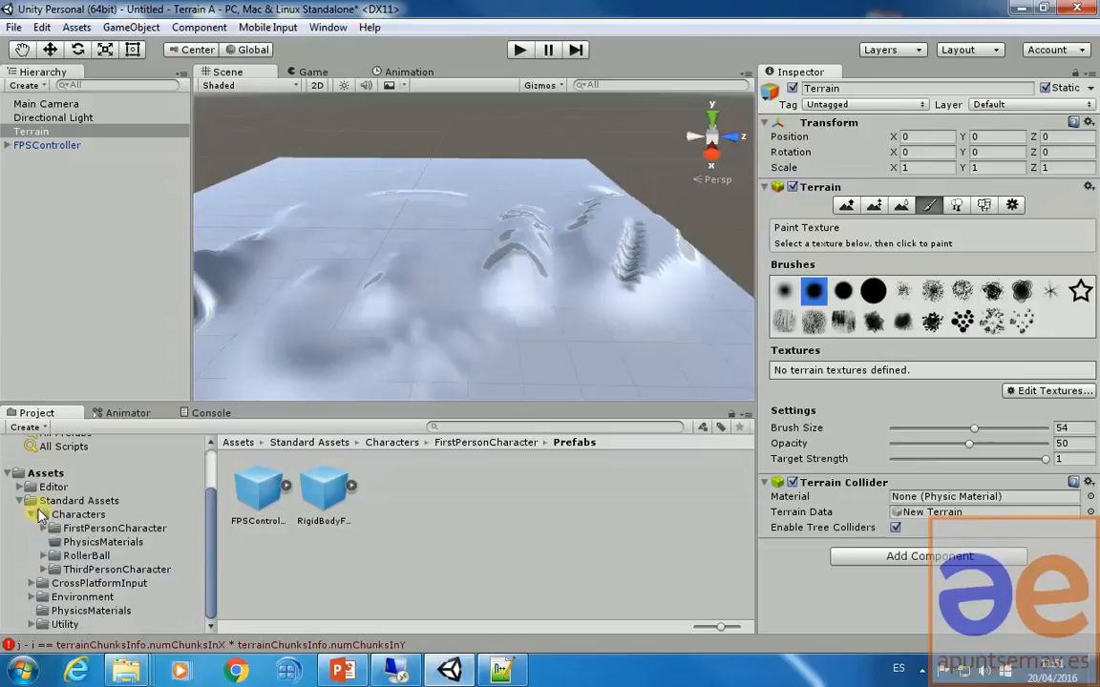
pyautogui.click(32, 515)
pyautogui.click(95, 596)
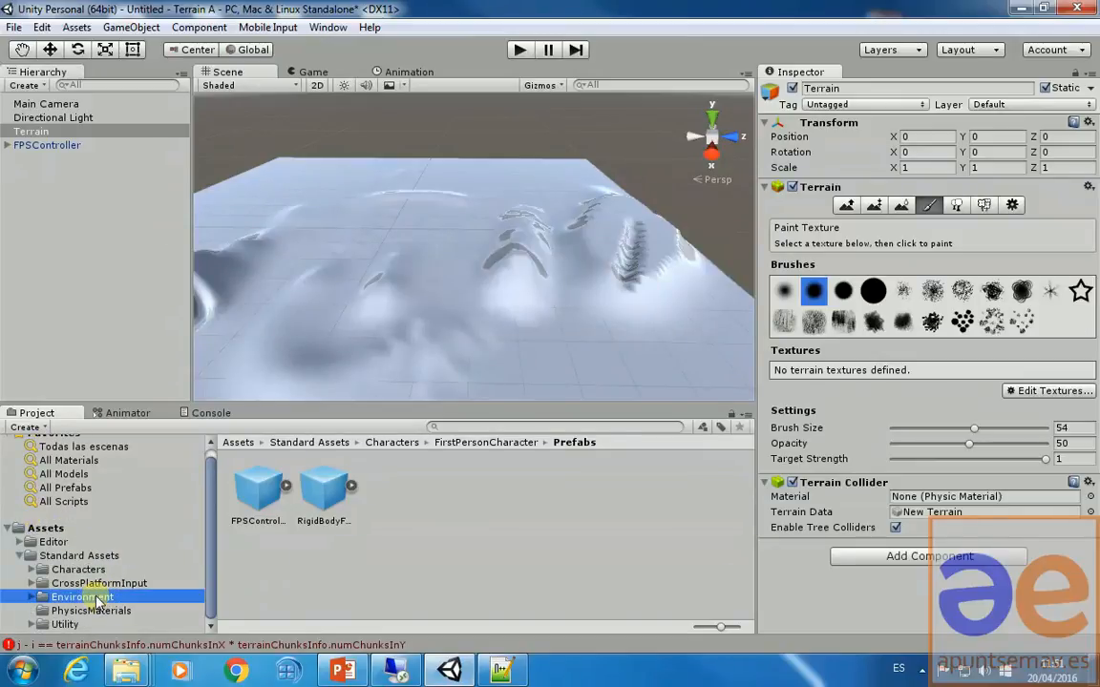
pyautogui.click(32, 596)
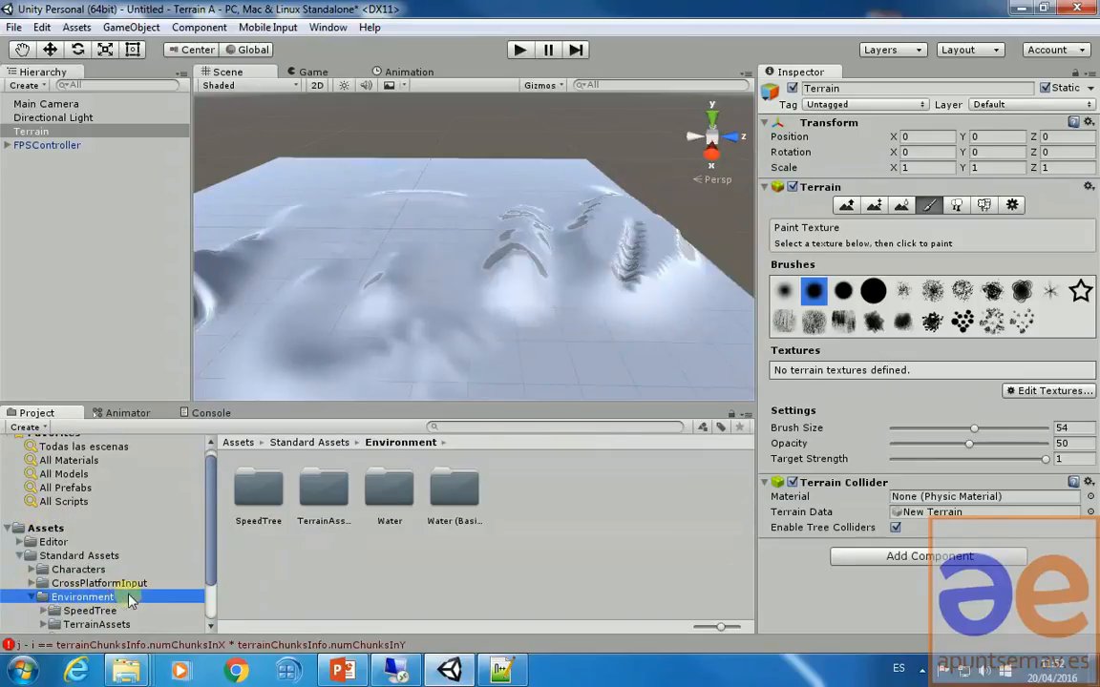
pyautogui.scroll(-3, 128, 593)
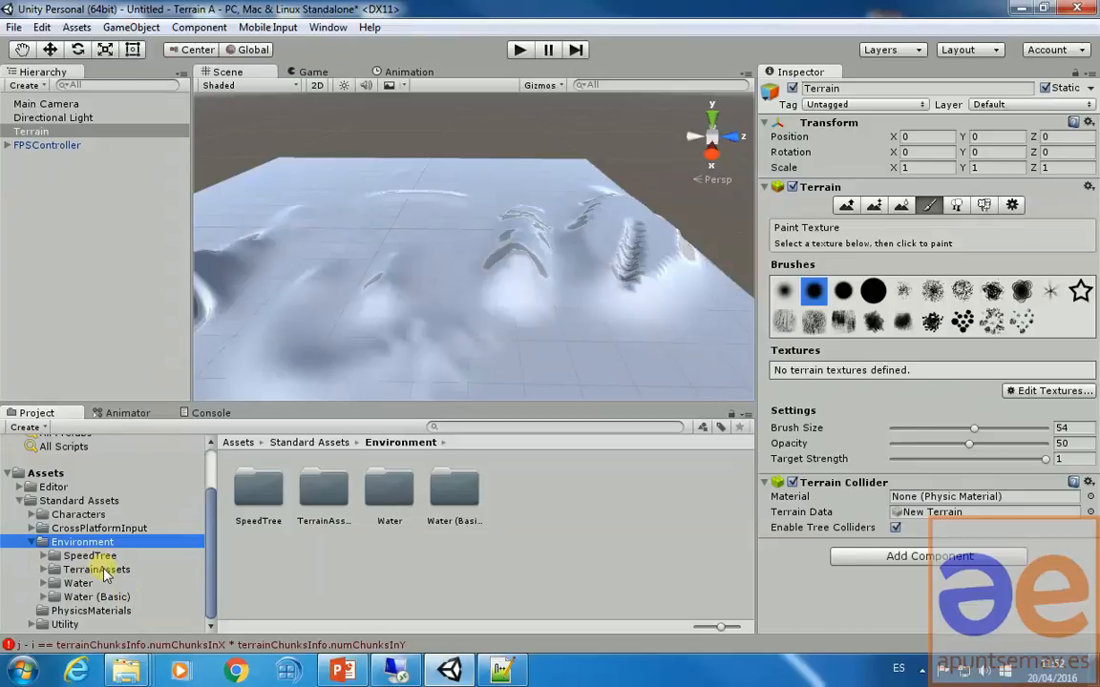
pyautogui.click(43, 570)
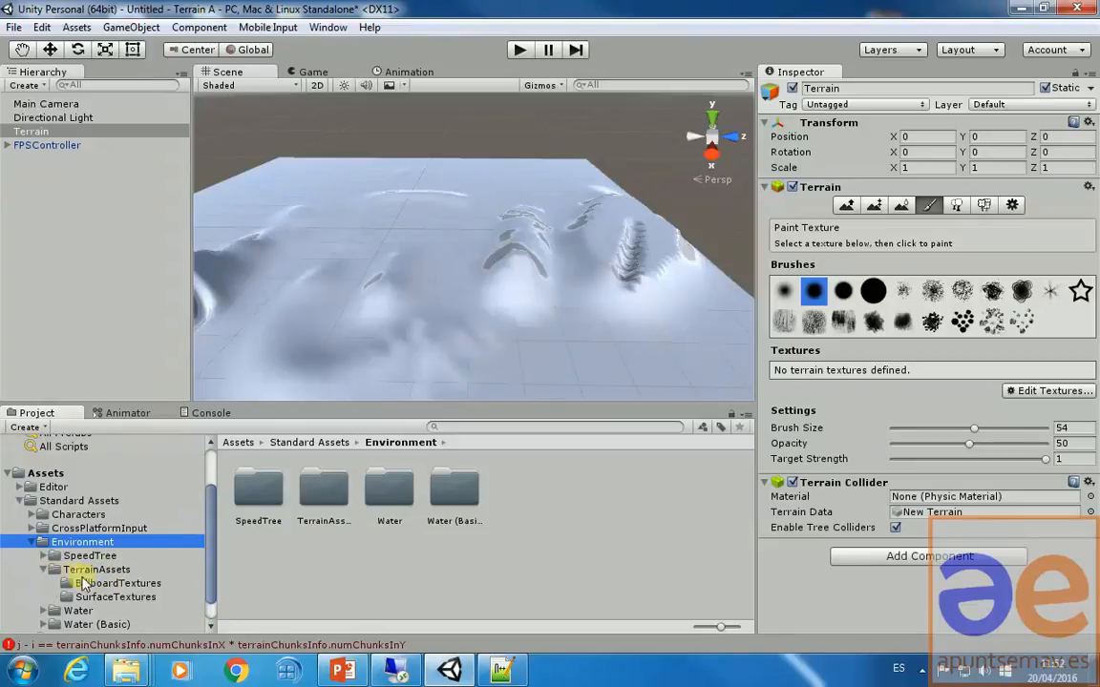
pyautogui.click(117, 597)
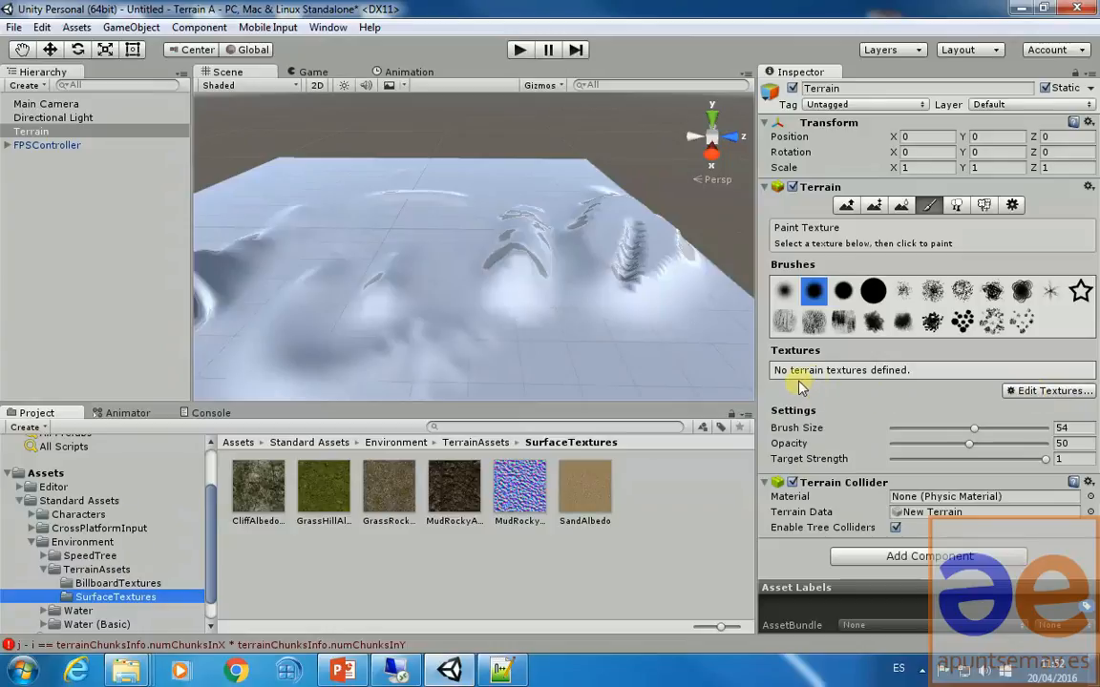
# - Add GrassHillAlbedo as the terrain's base albedo texture, and play the scene briefly to preview the grass
pyautogui.click(1037, 393)
pyautogui.click(1024, 404)
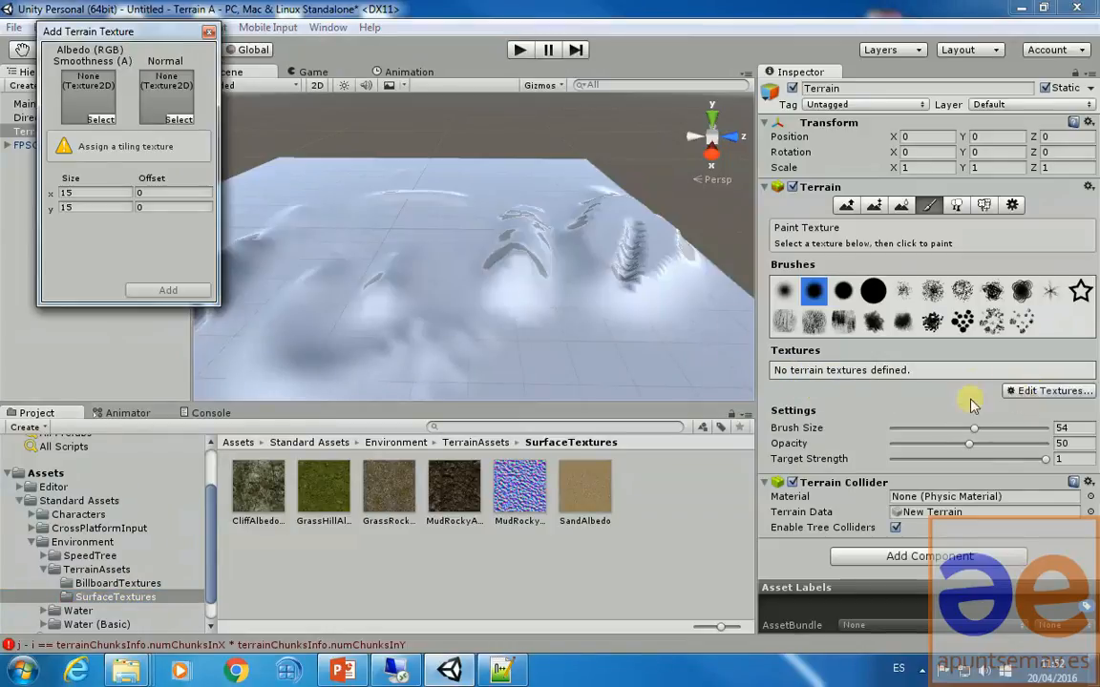
pyautogui.moveTo(103, 38); pyautogui.dragTo(136, 62)
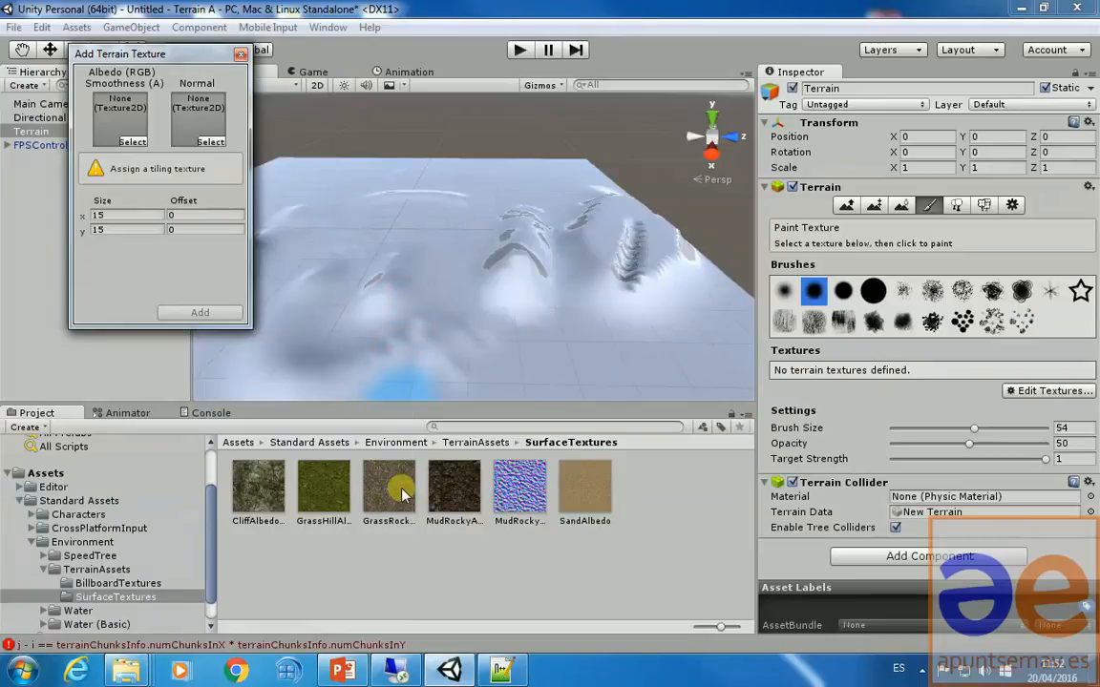
pyautogui.click(319, 497)
pyautogui.moveTo(319, 499); pyautogui.dragTo(112, 109)
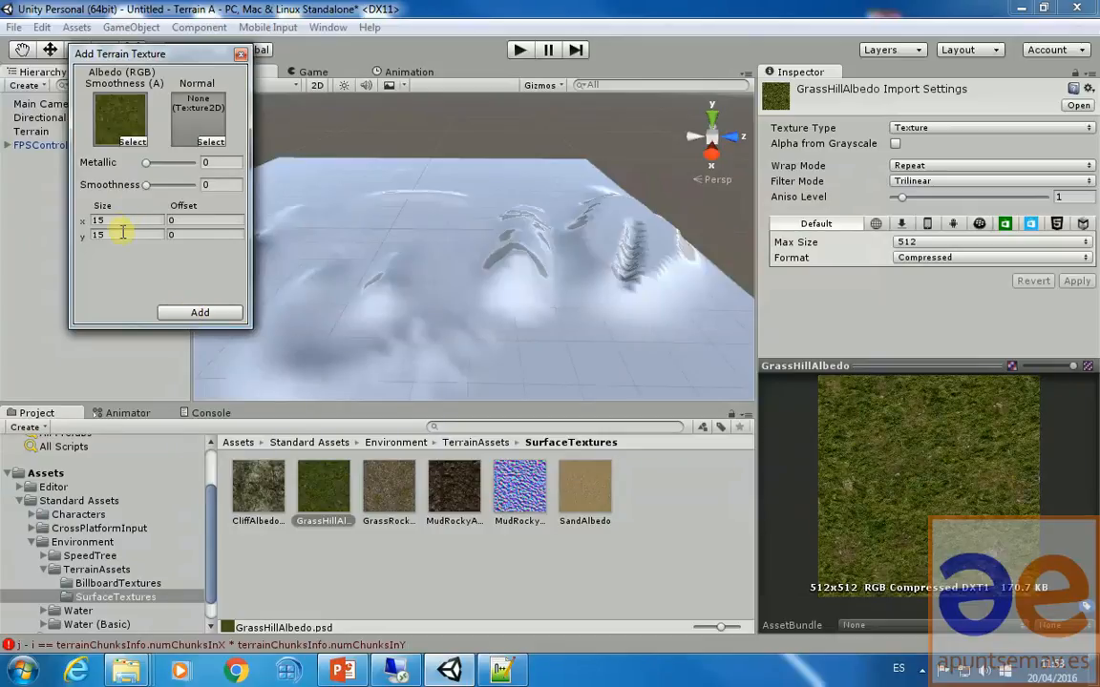
pyautogui.click(198, 314)
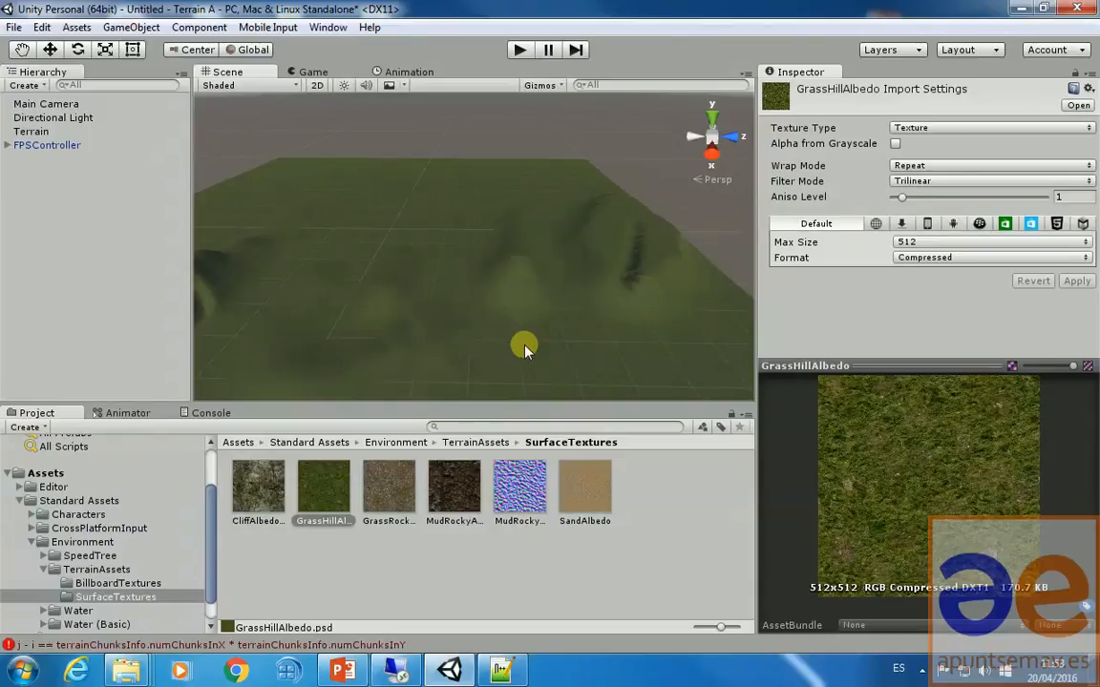
pyautogui.click(516, 51)
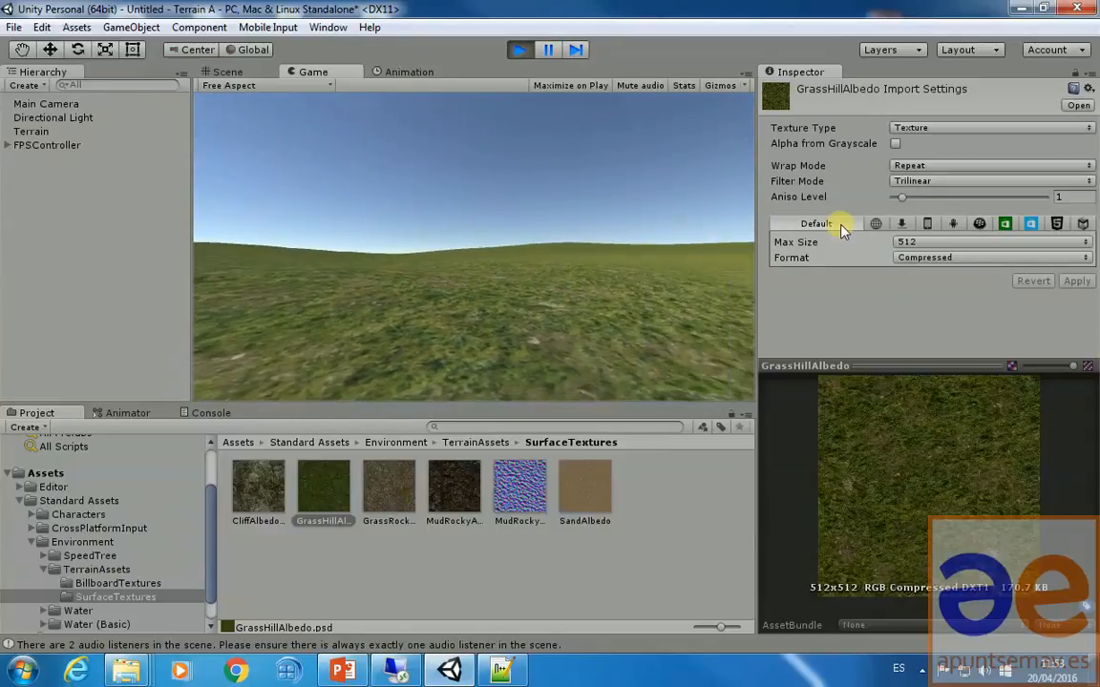
pyautogui.click(519, 50)
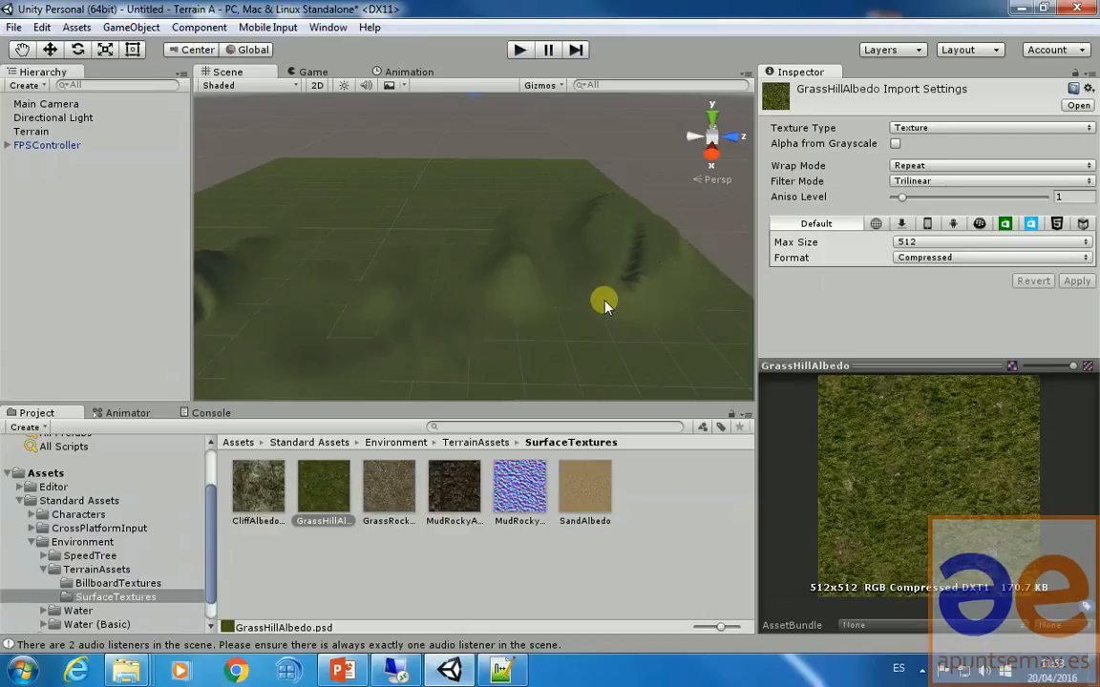
# - Edit the terrain's grass texture to a tile size of 10 by 10 and apply it
pyautogui.click(31, 132)
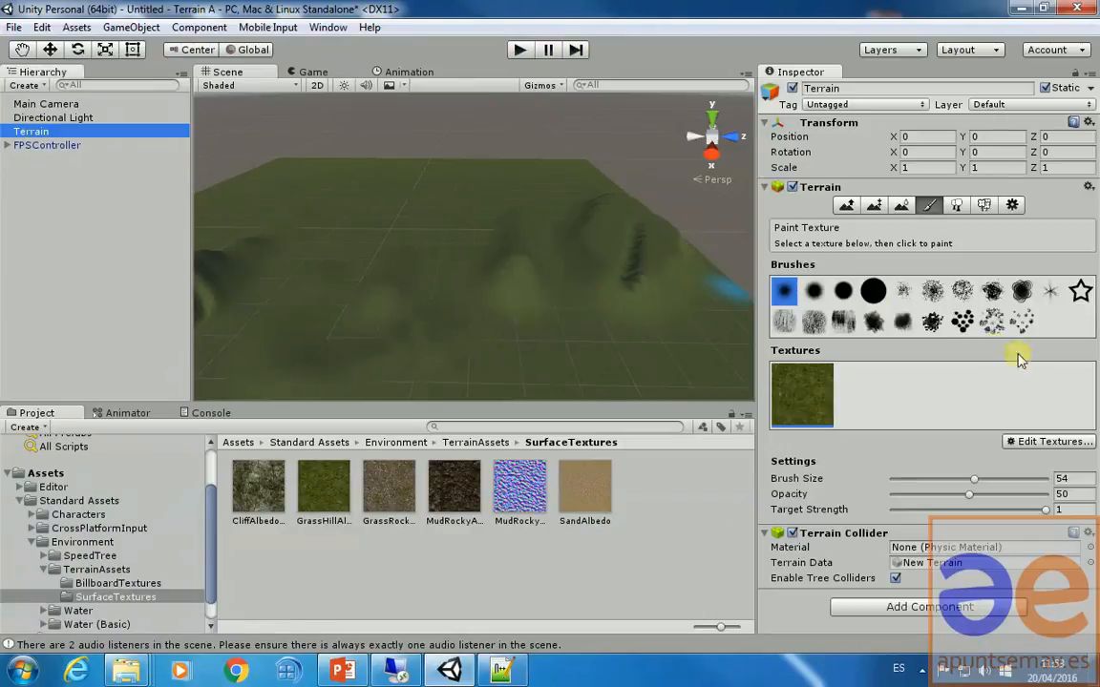
pyautogui.click(1038, 443)
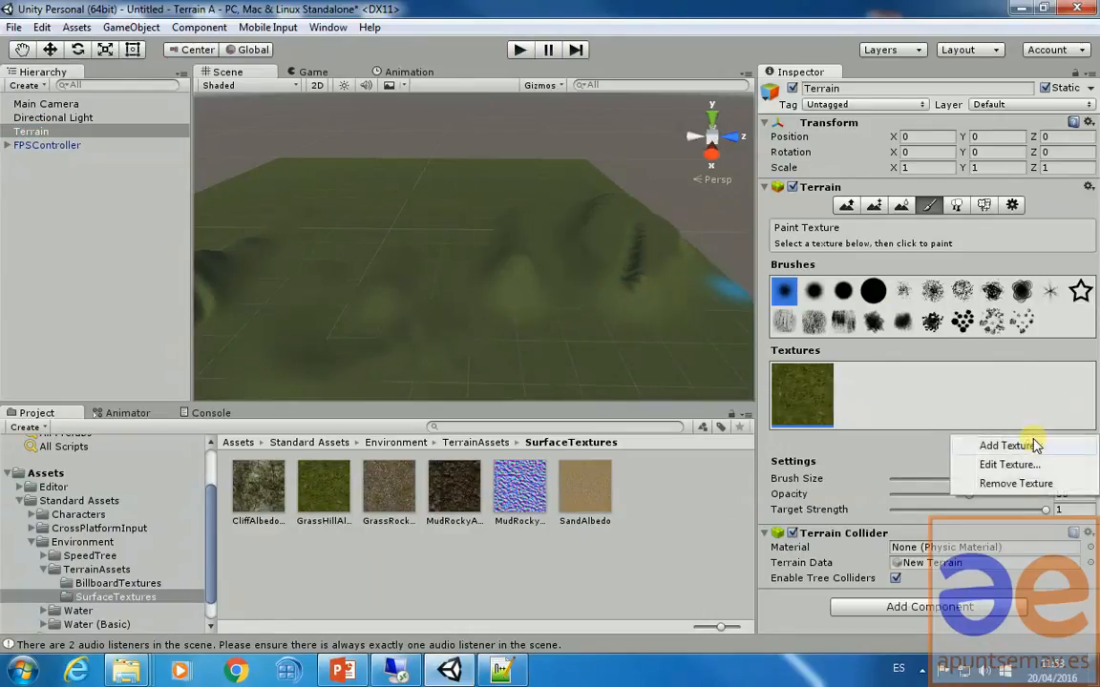
pyautogui.click(1008, 465)
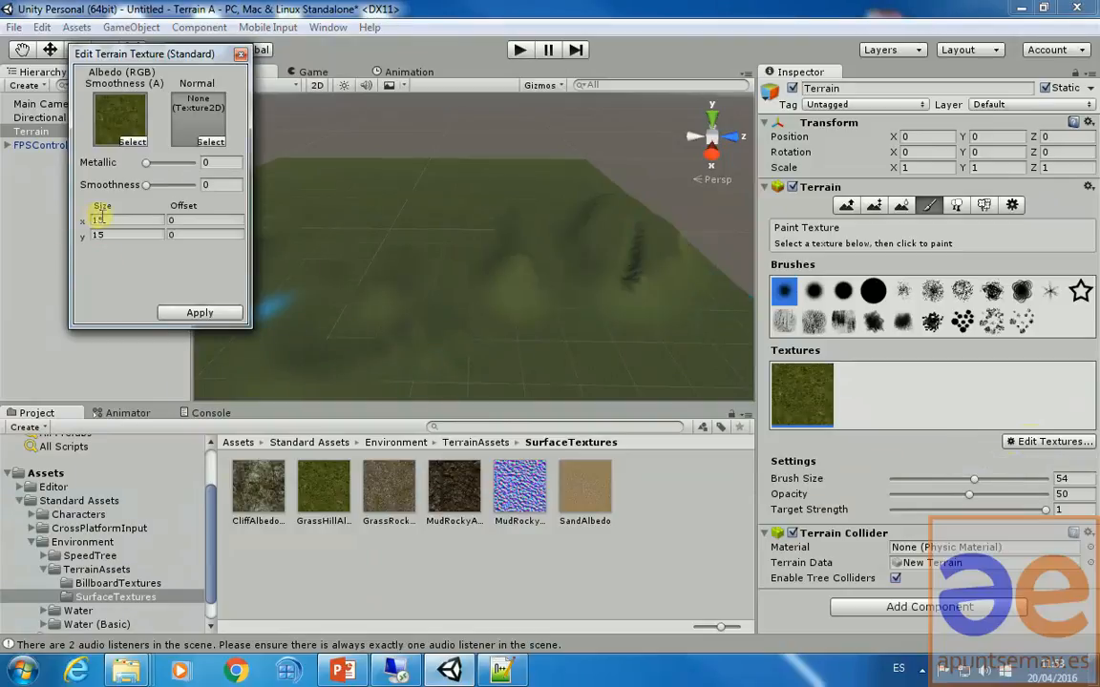
pyautogui.click(88, 221)
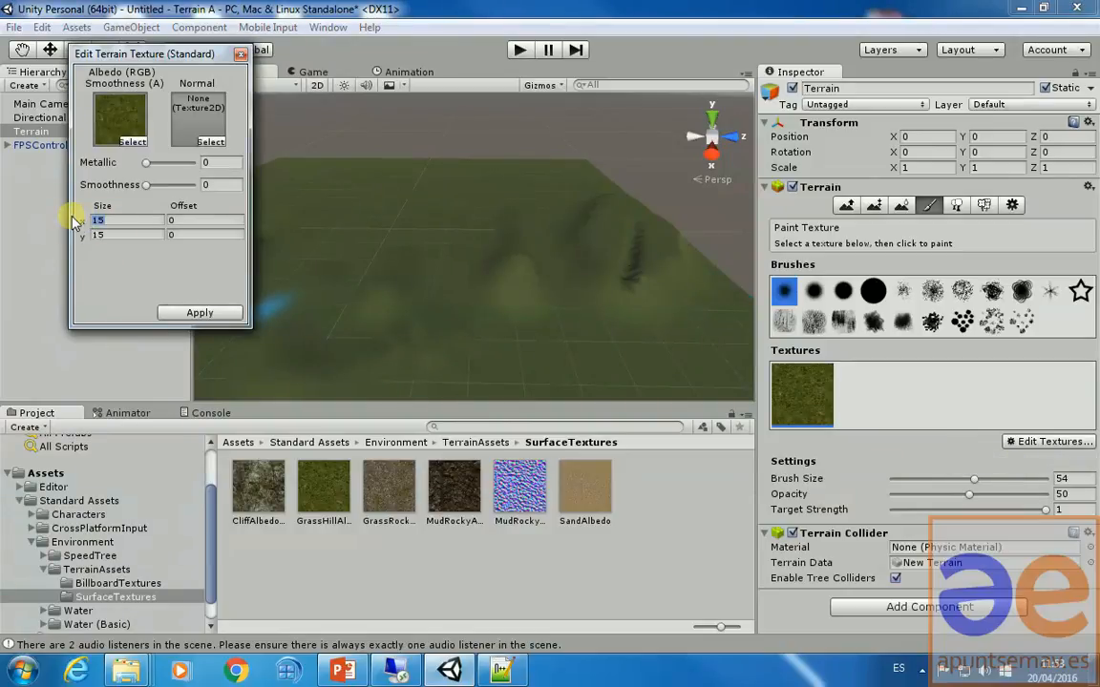
pyautogui.write('10')
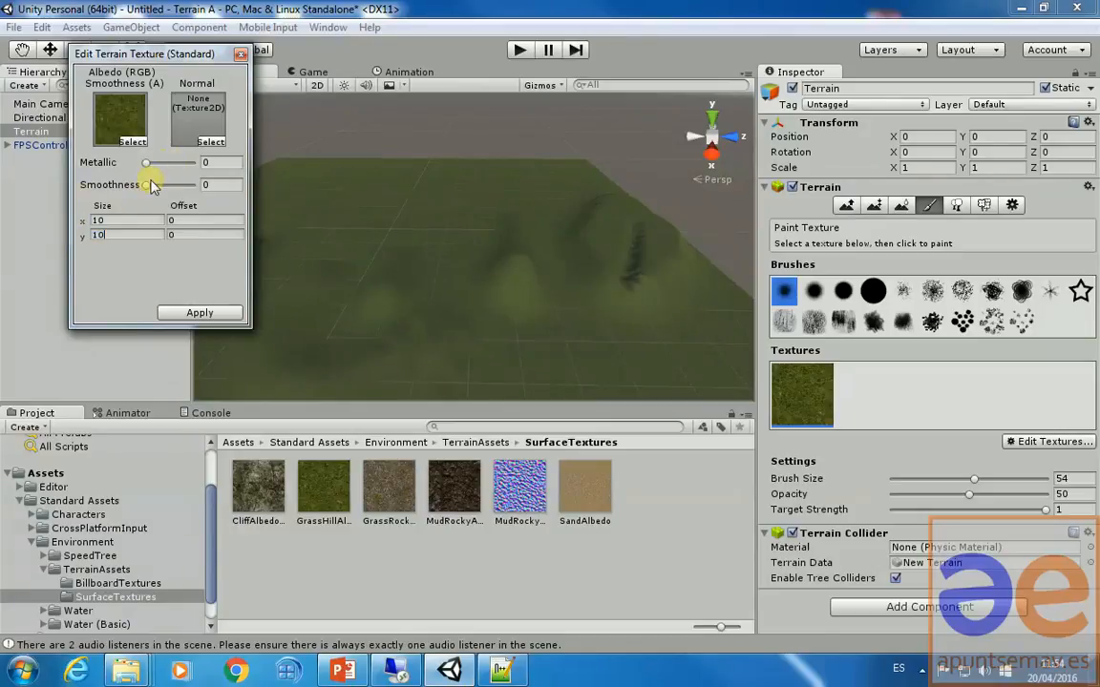
pyautogui.click(200, 314)
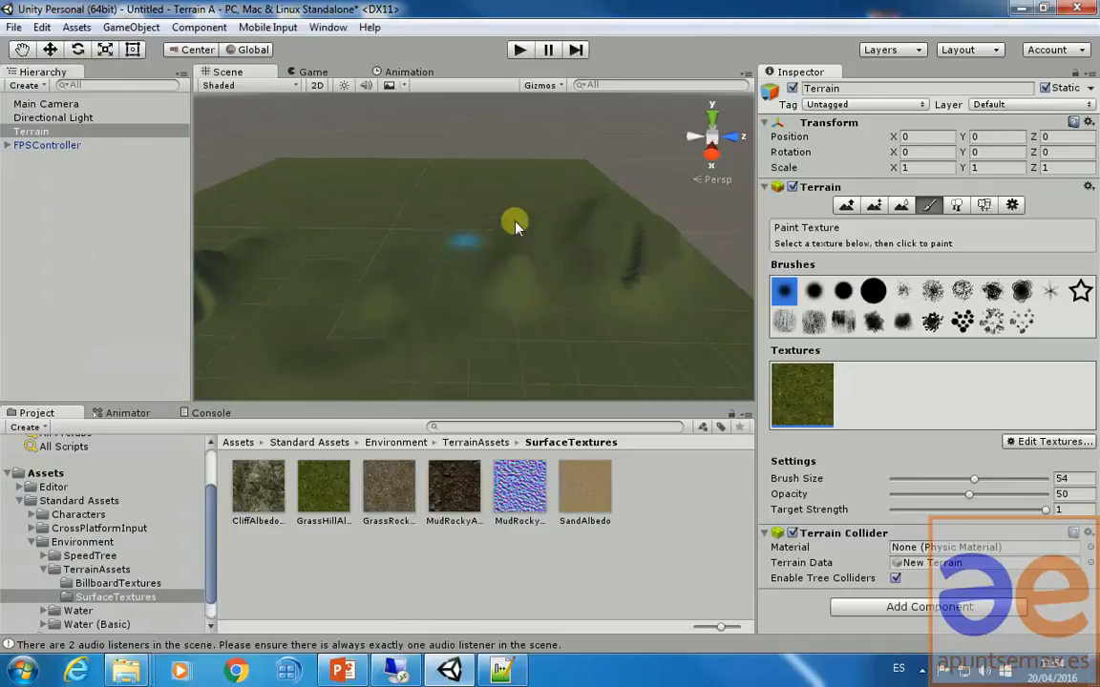
# - Preview the retiled grass in play mode, and add the GrassRock albedo as a second terrain texture with a 10 by 10 tile size
pyautogui.click(519, 52)
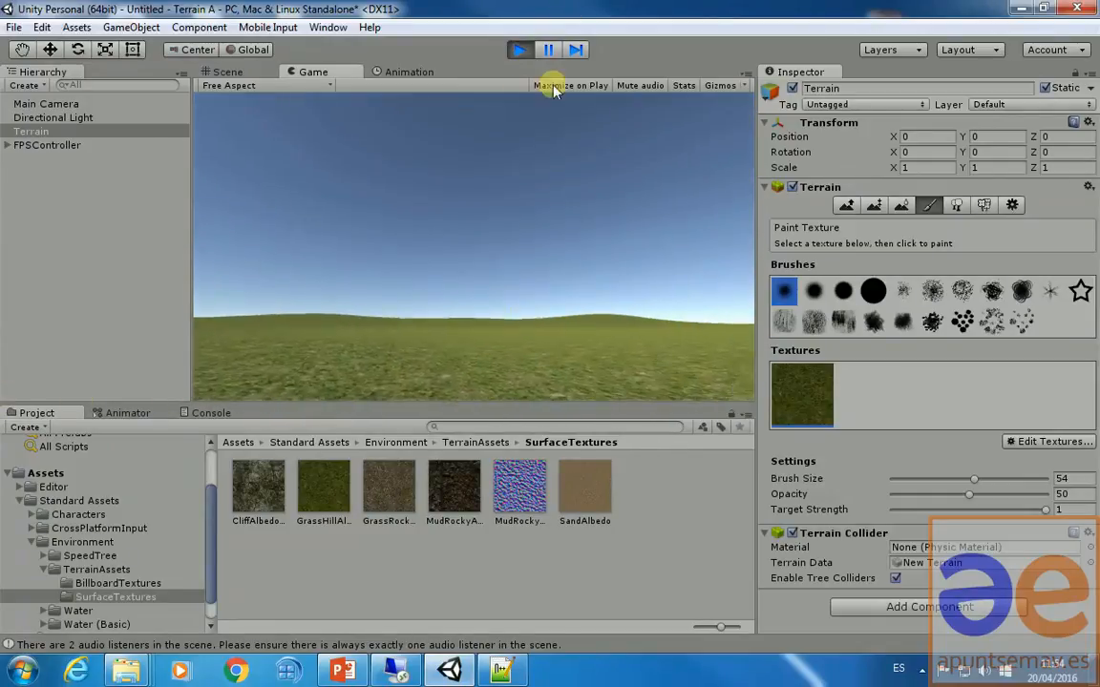
pyautogui.click(518, 50)
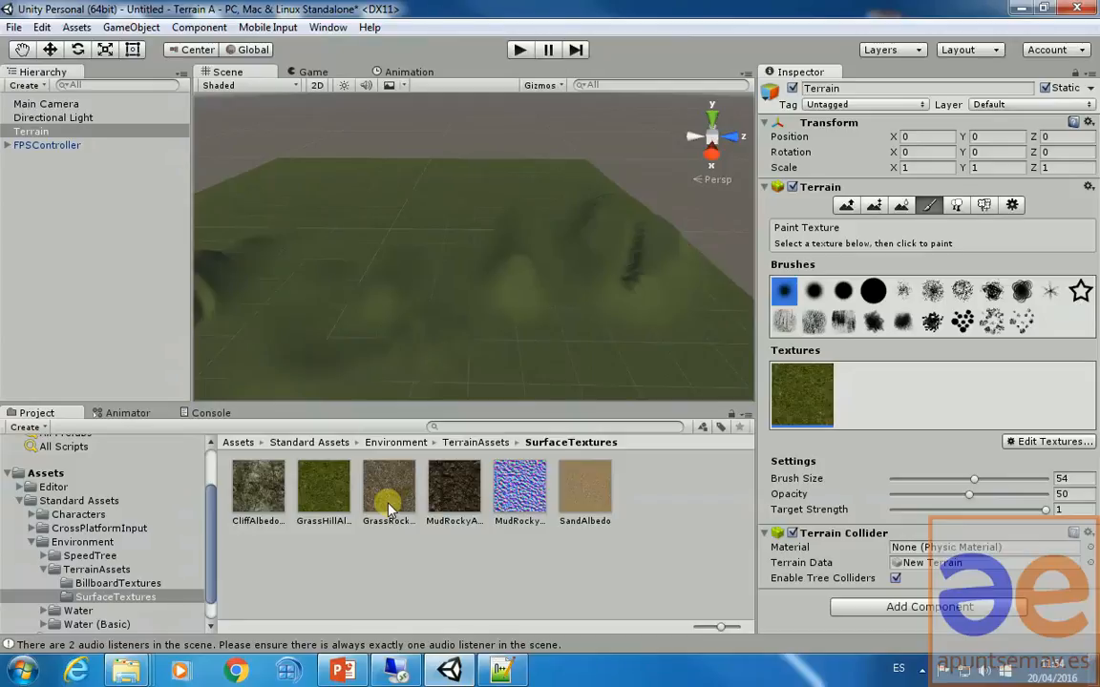
pyautogui.click(1014, 441)
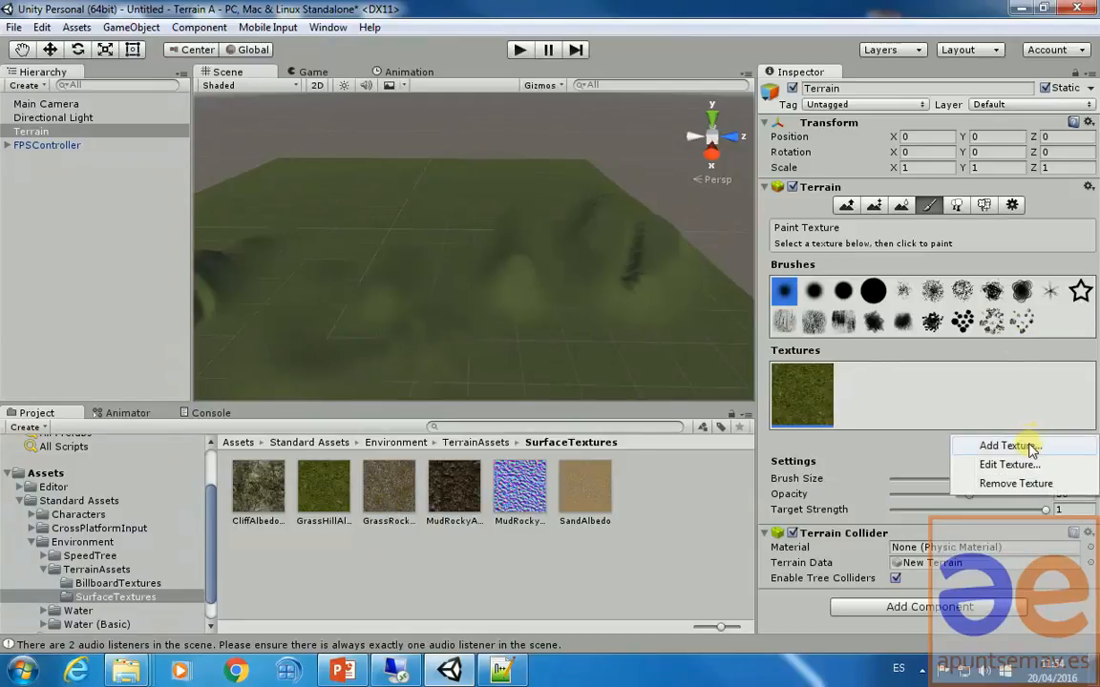
pyautogui.click(1007, 446)
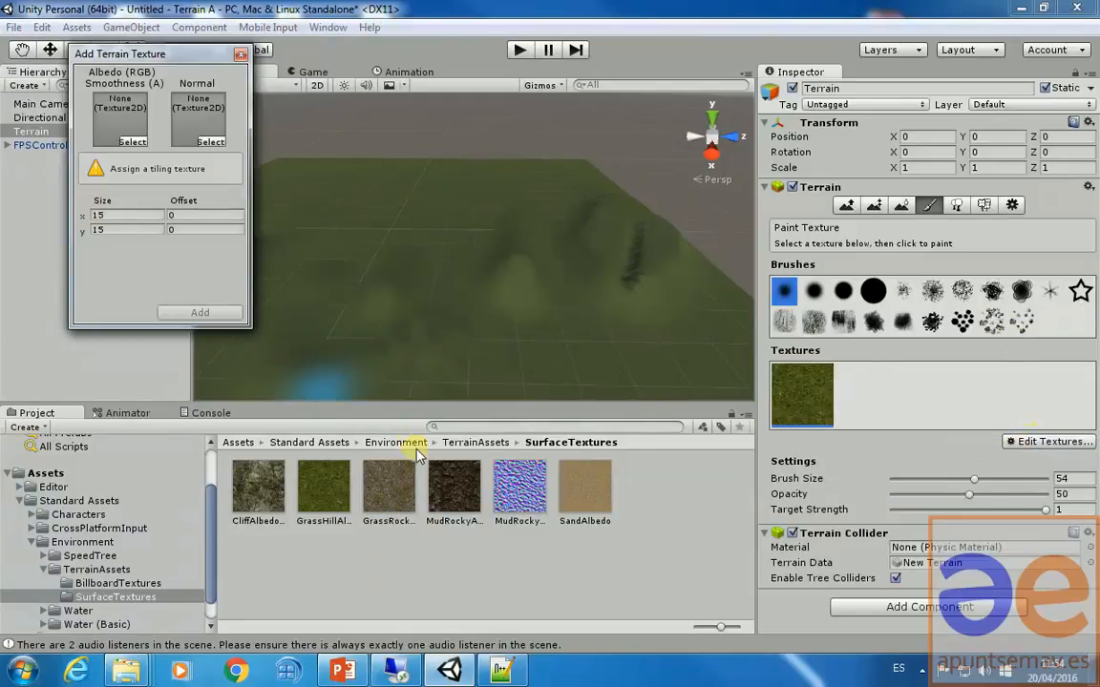
pyautogui.moveTo(380, 503); pyautogui.dragTo(121, 124)
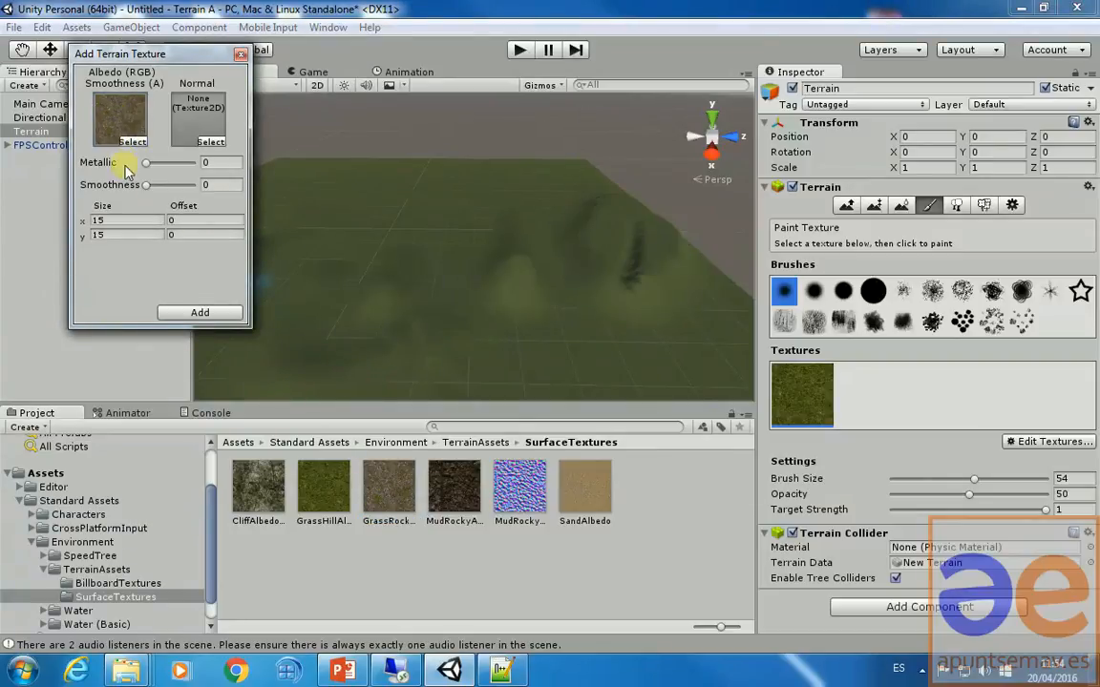
pyautogui.click(104, 221)
pyautogui.write('10')
pyautogui.press('Tab')
pyautogui.write('10')
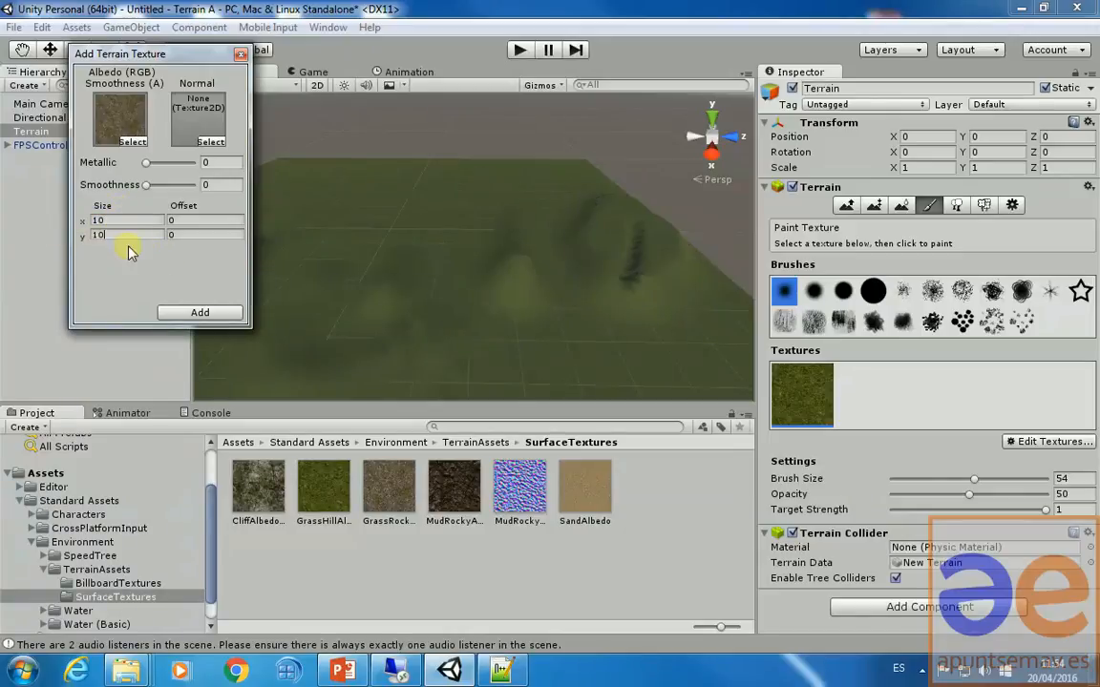
pyautogui.click(199, 313)
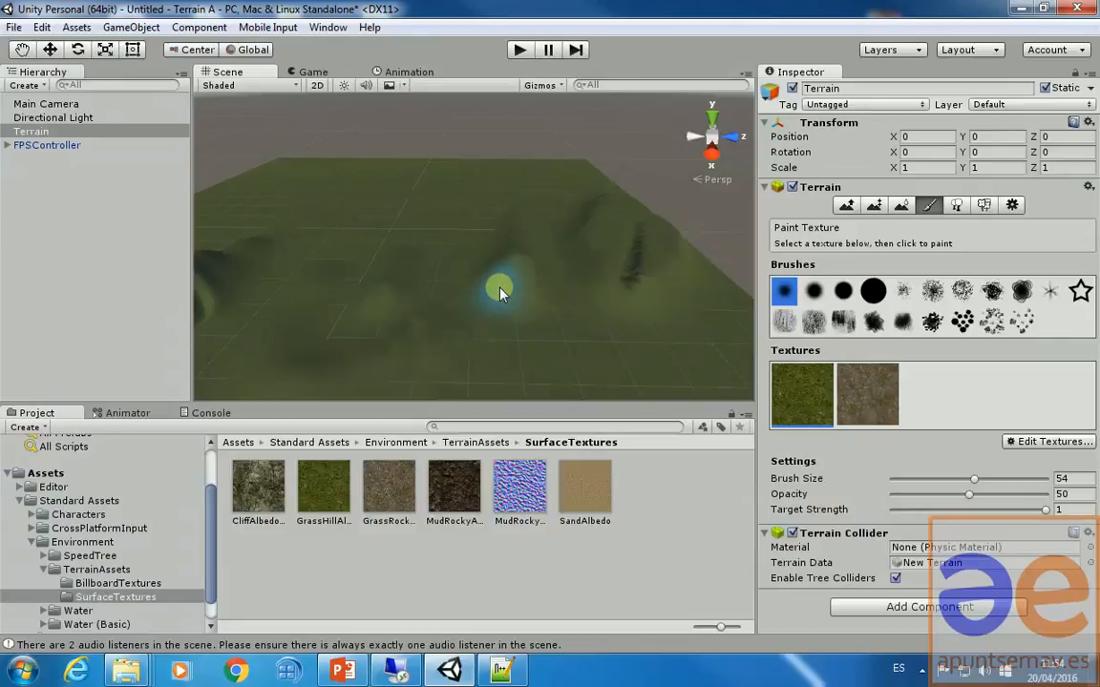
# - Paint a winding rocky path across the grass using the third round brush at size 12, and pick the first splatter brush at size 24
pyautogui.scroll(-2, 563, 327)
pyautogui.scroll(2, 401, 265)
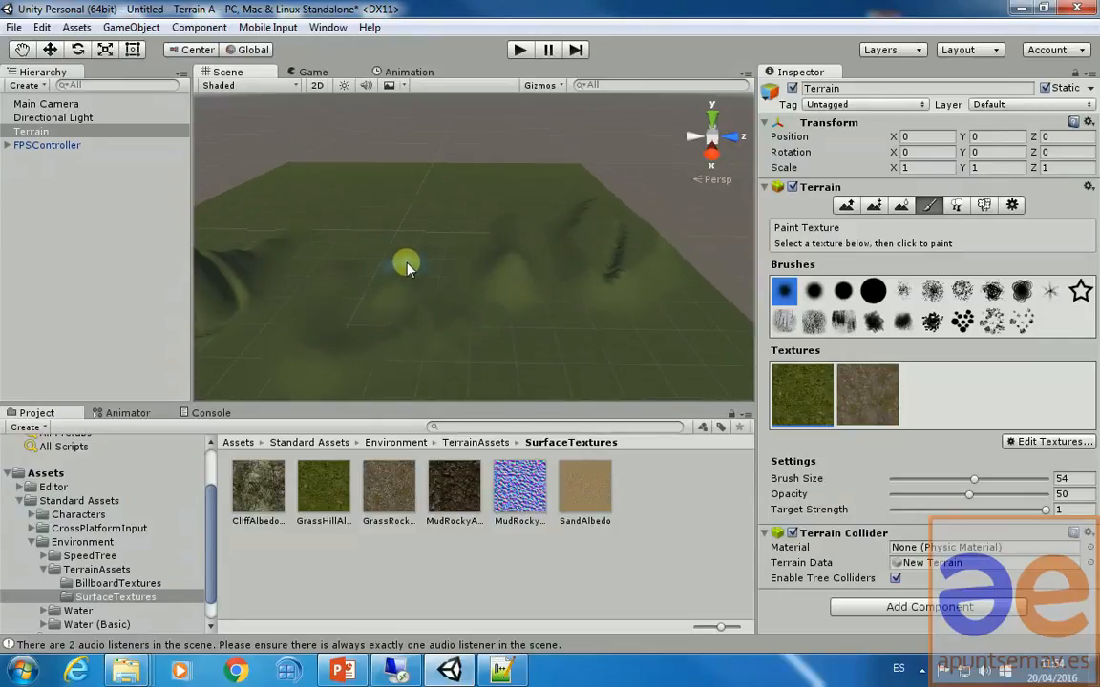
pyautogui.keyDown('alt'); pyautogui.moveTo(407, 262); pyautogui.dragTo(440, 321); pyautogui.keyUp('alt')
pyautogui.click(864, 400)
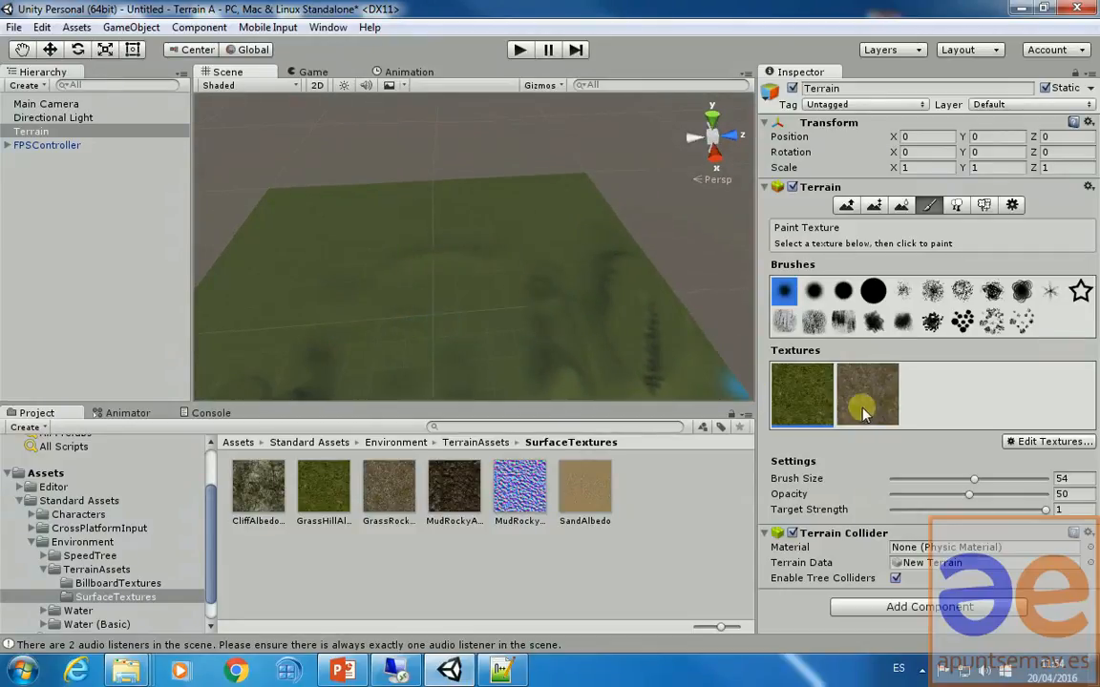
pyautogui.click(879, 408)
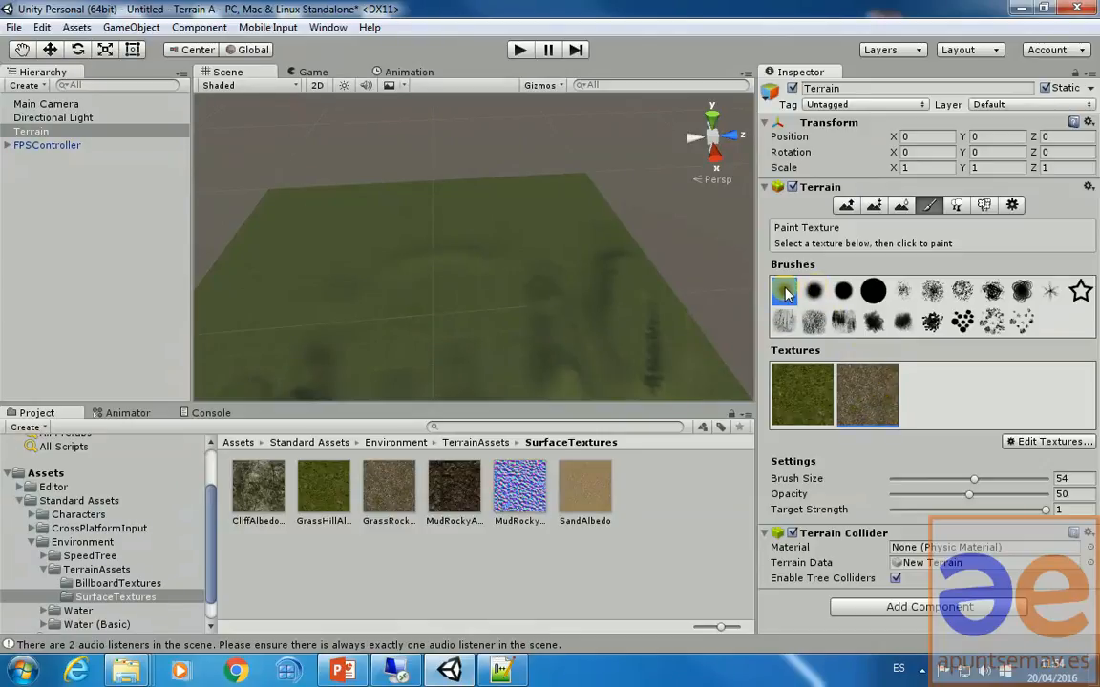
pyautogui.click(843, 291)
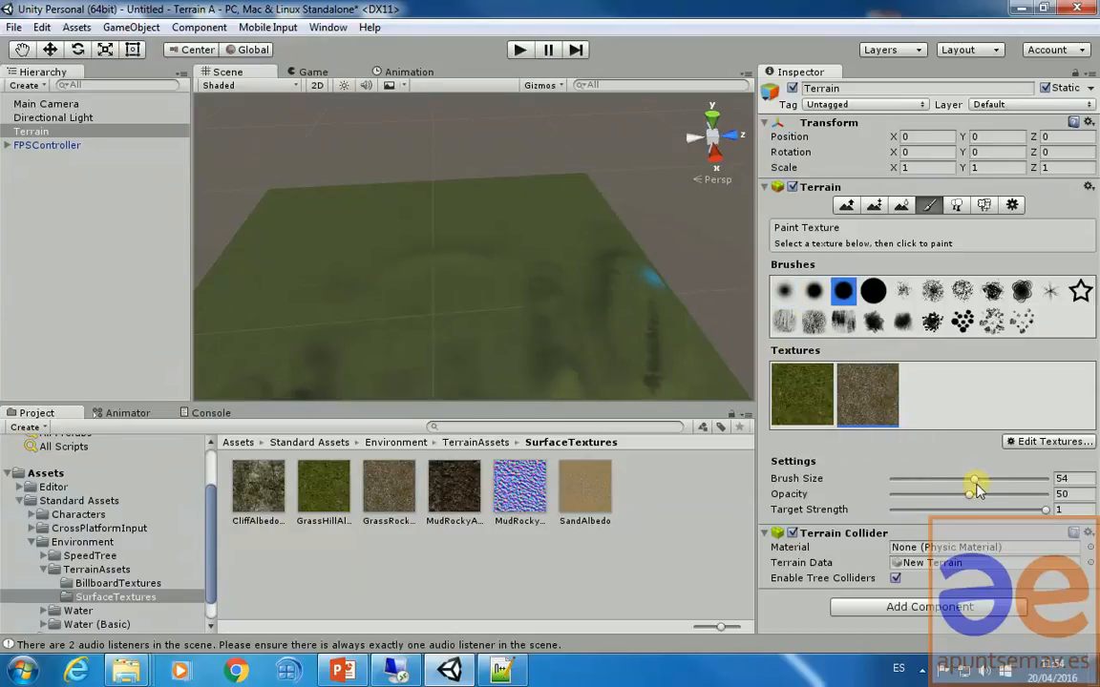
pyautogui.moveTo(972, 478); pyautogui.dragTo(908, 478)
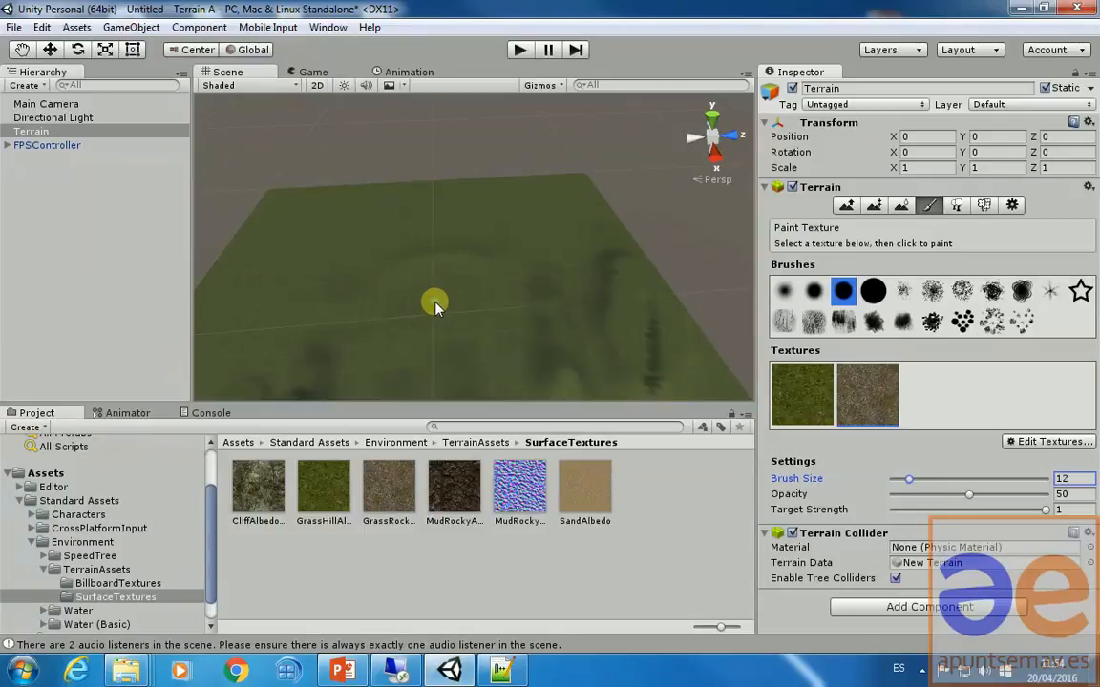
pyautogui.scroll(4, 434, 304)
pyautogui.moveTo(445, 334); pyautogui.dragTo(470, 312, button='middle')
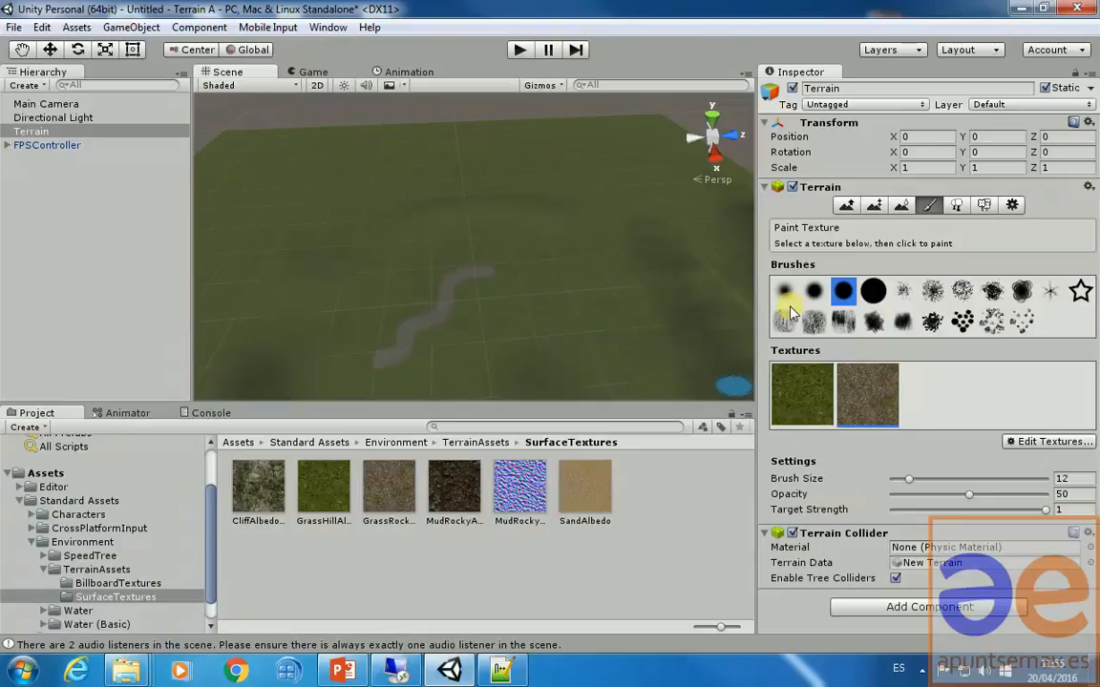
pyautogui.click(907, 291)
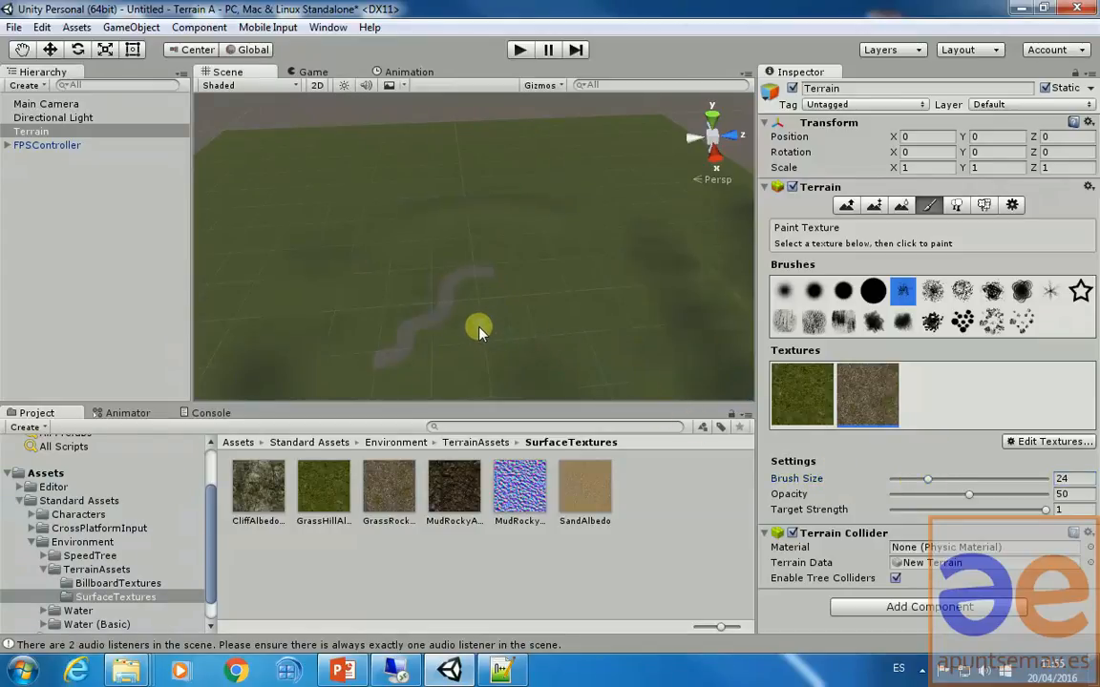
# - Play the scene, walk in first person across and along the rocky path to examine its transition into the grass, and stop playing
pyautogui.click(523, 51)
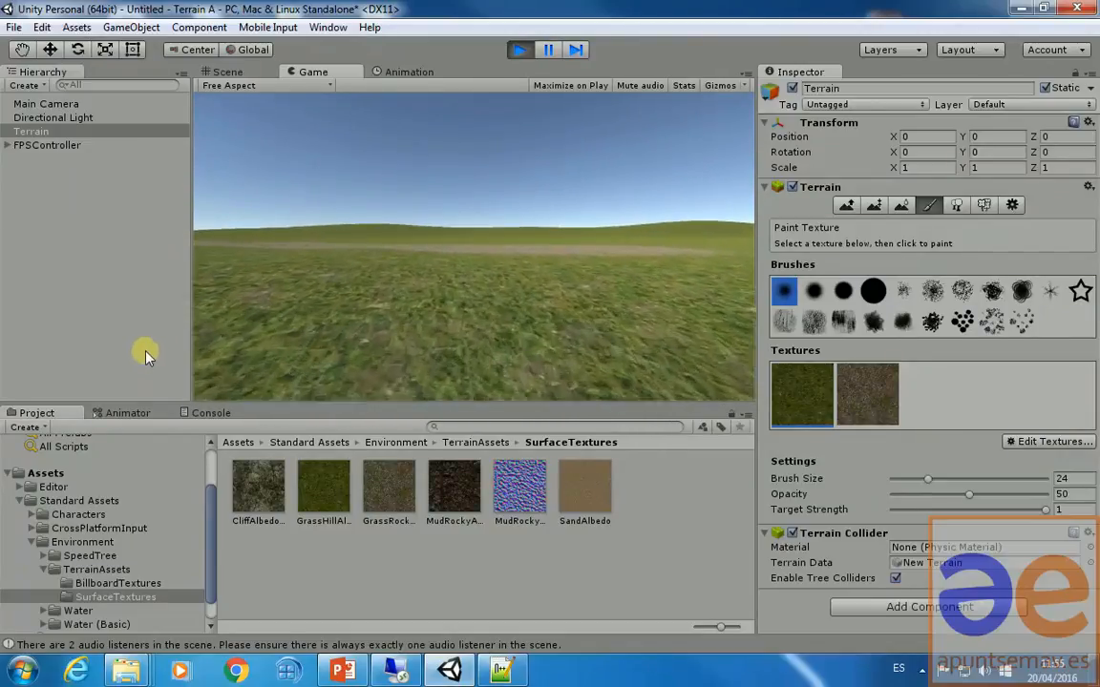
pyautogui.press('w')
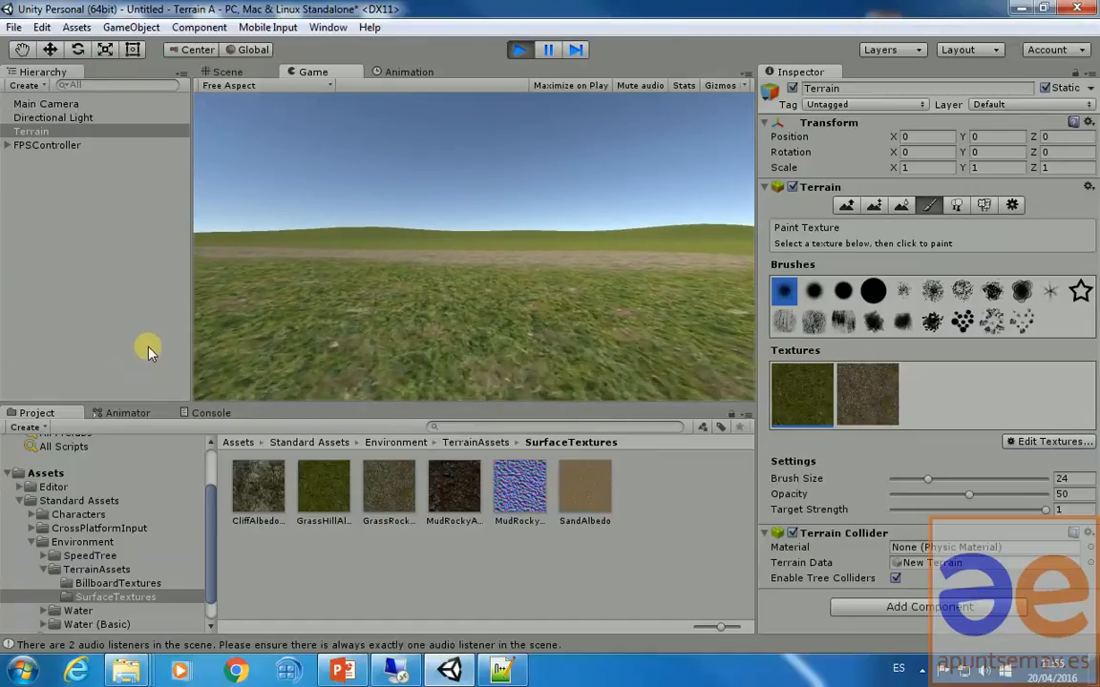
pyautogui.press('w')
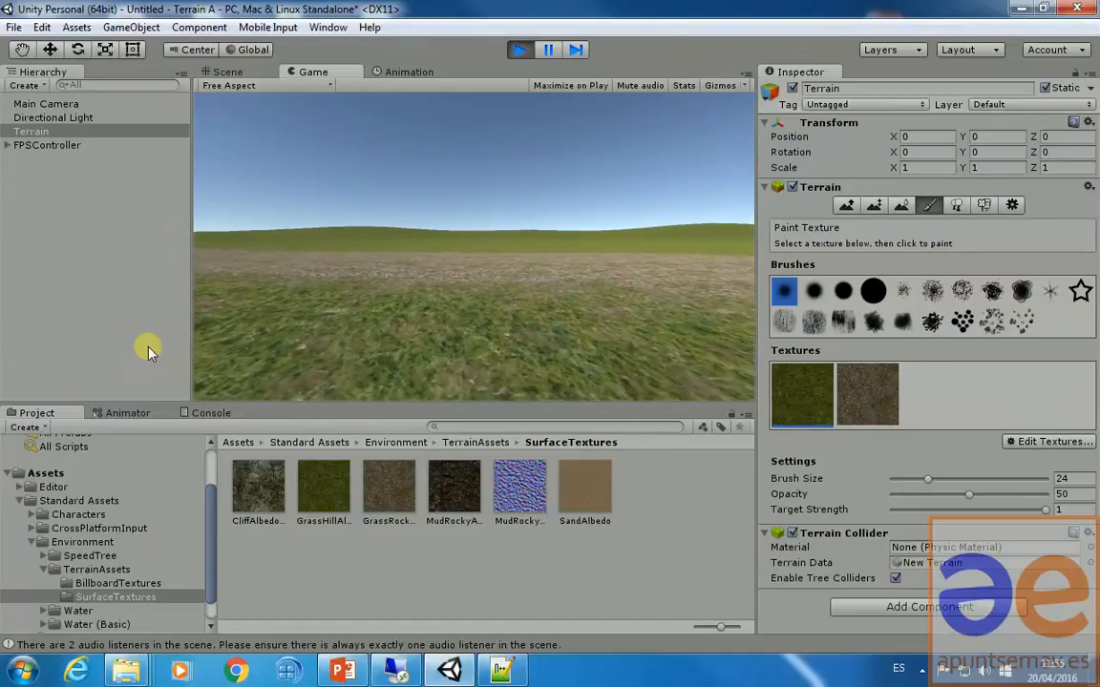
pyautogui.press('w')
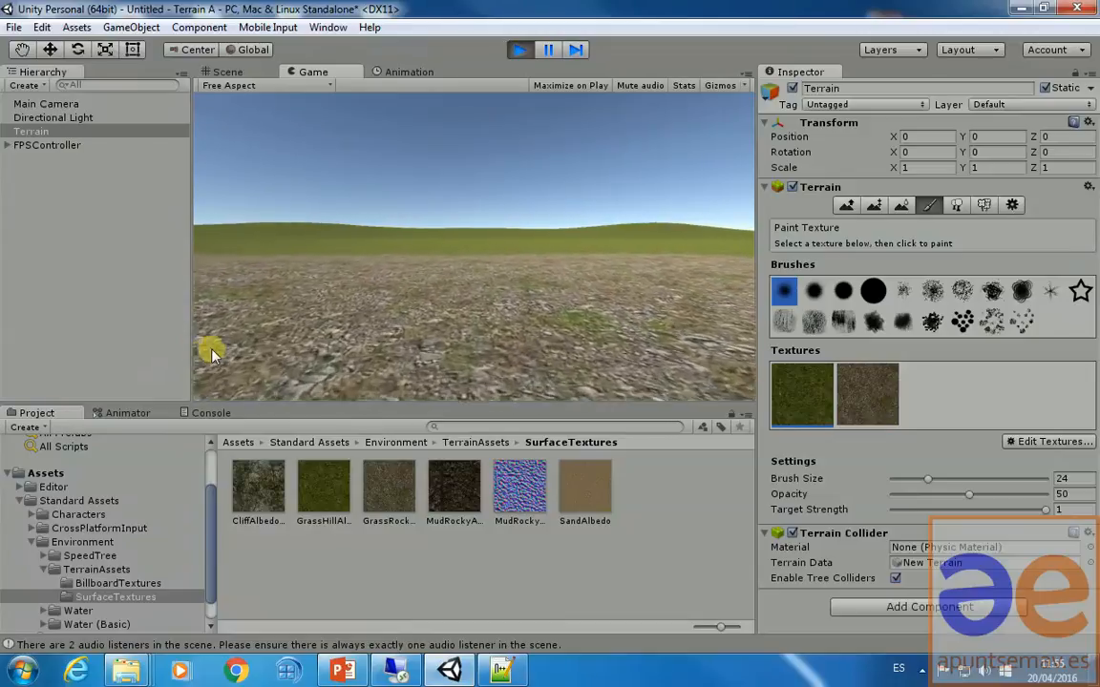
pyautogui.press('w')
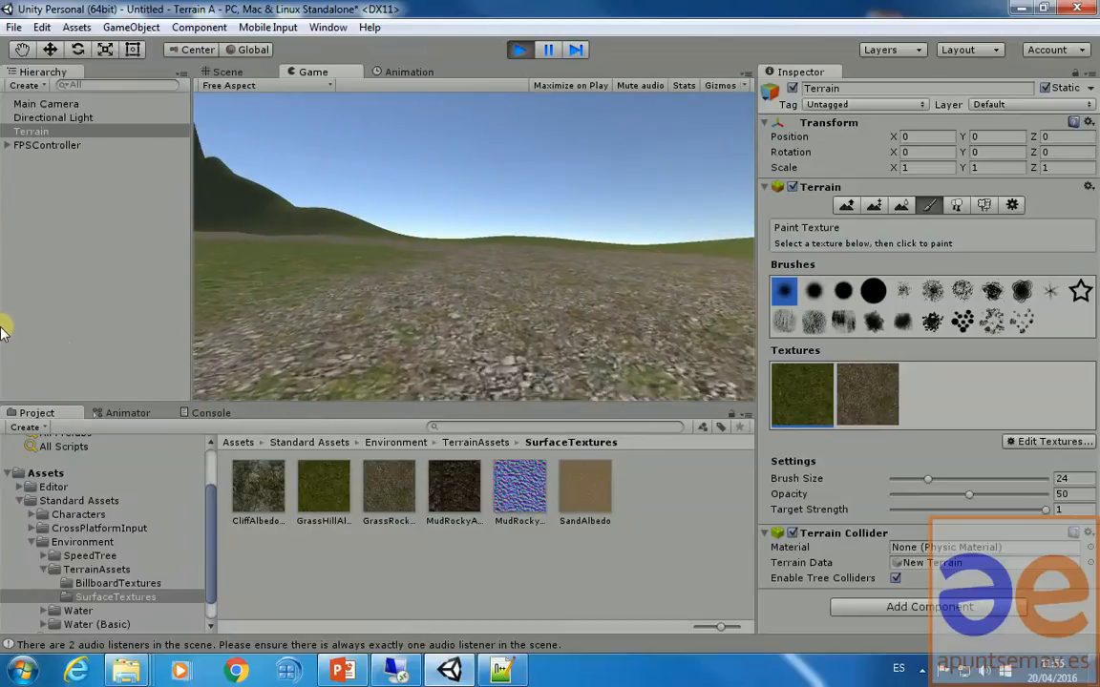
pyautogui.press('w')
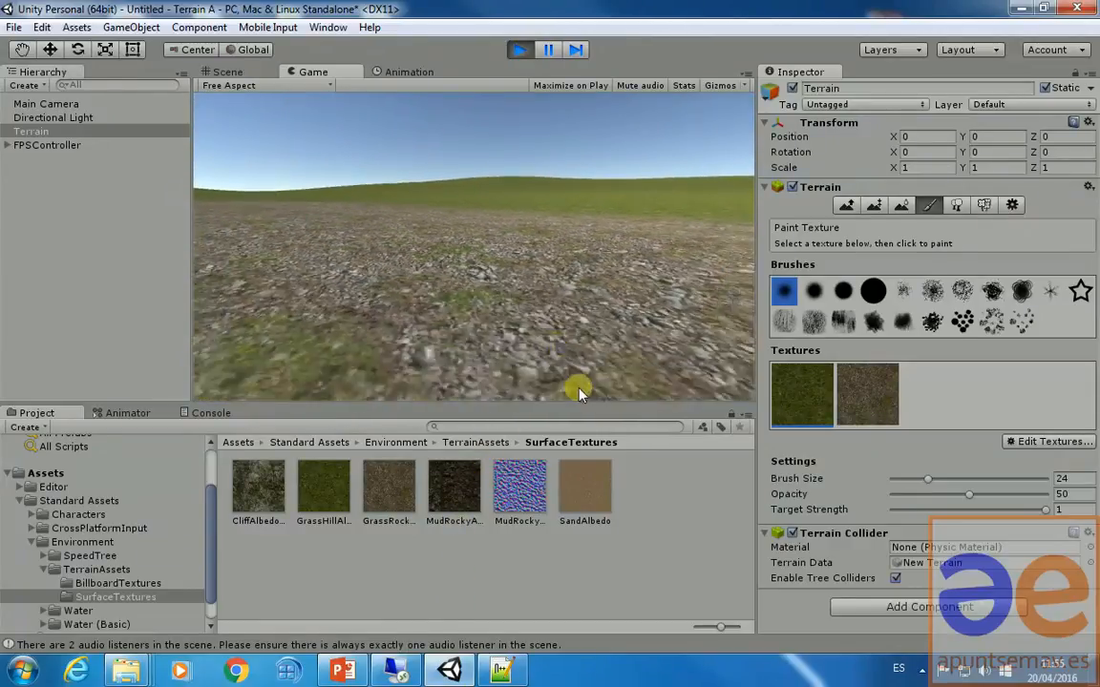
pyautogui.press('s')
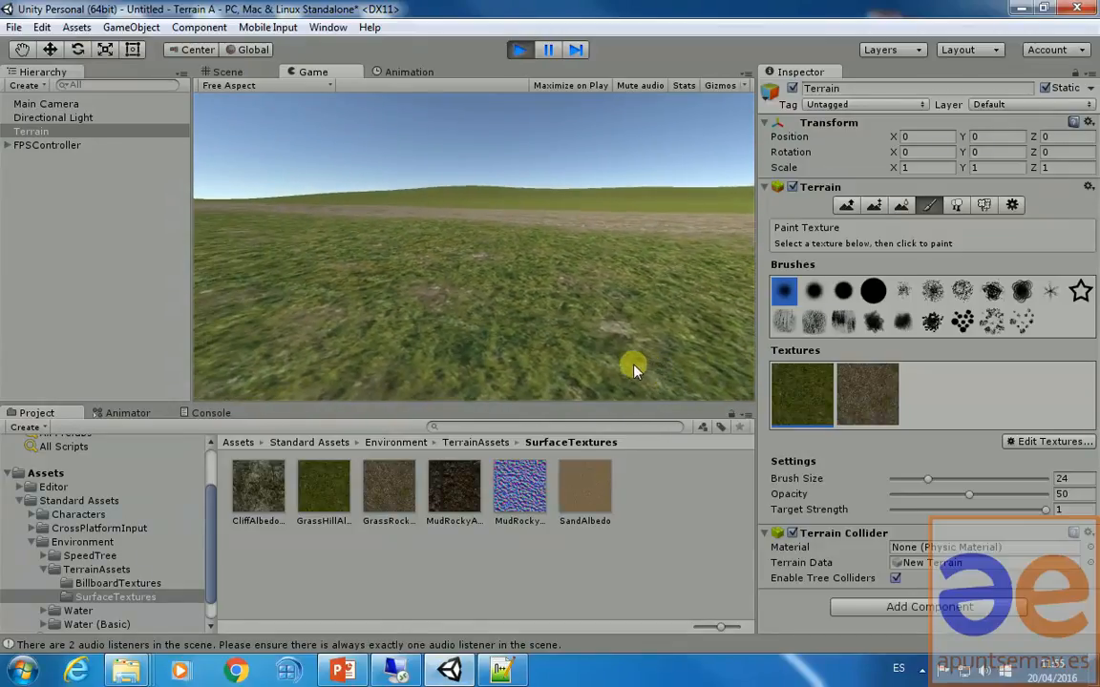
pyautogui.press('w')
pyautogui.press('w')
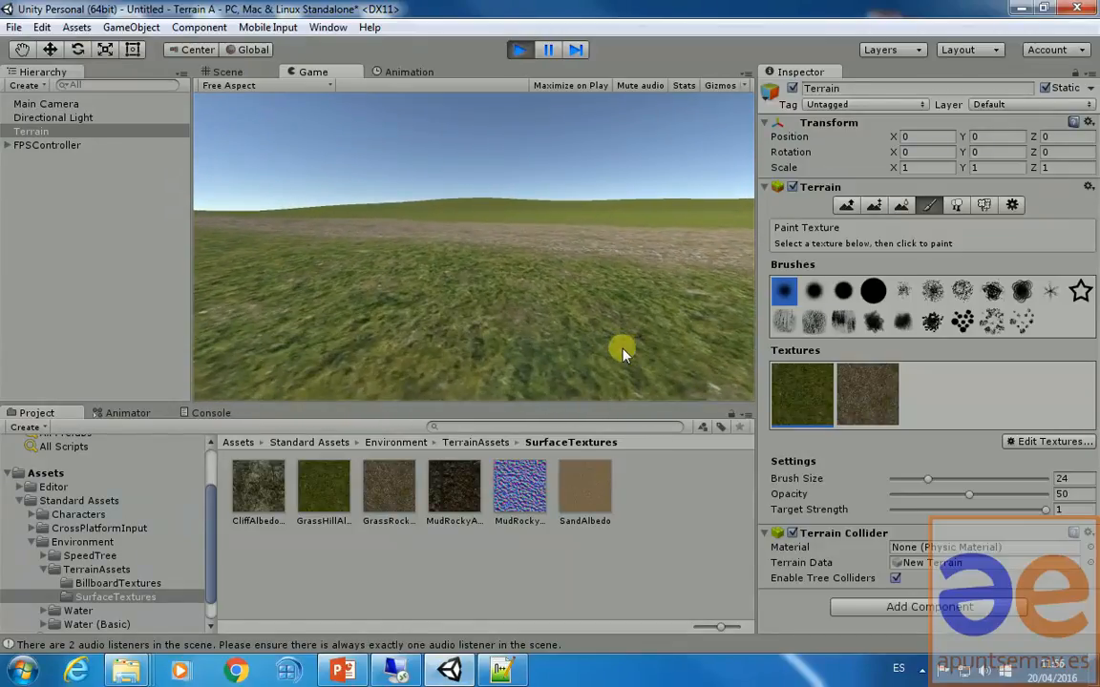
pyautogui.press('w')
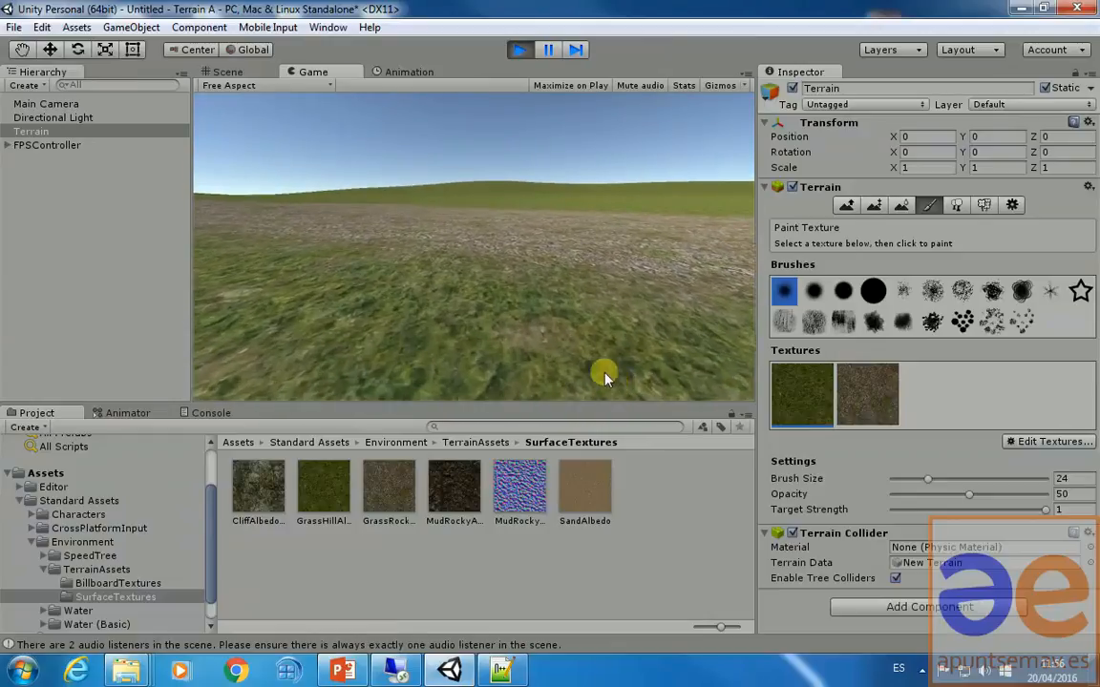
pyautogui.press('w')
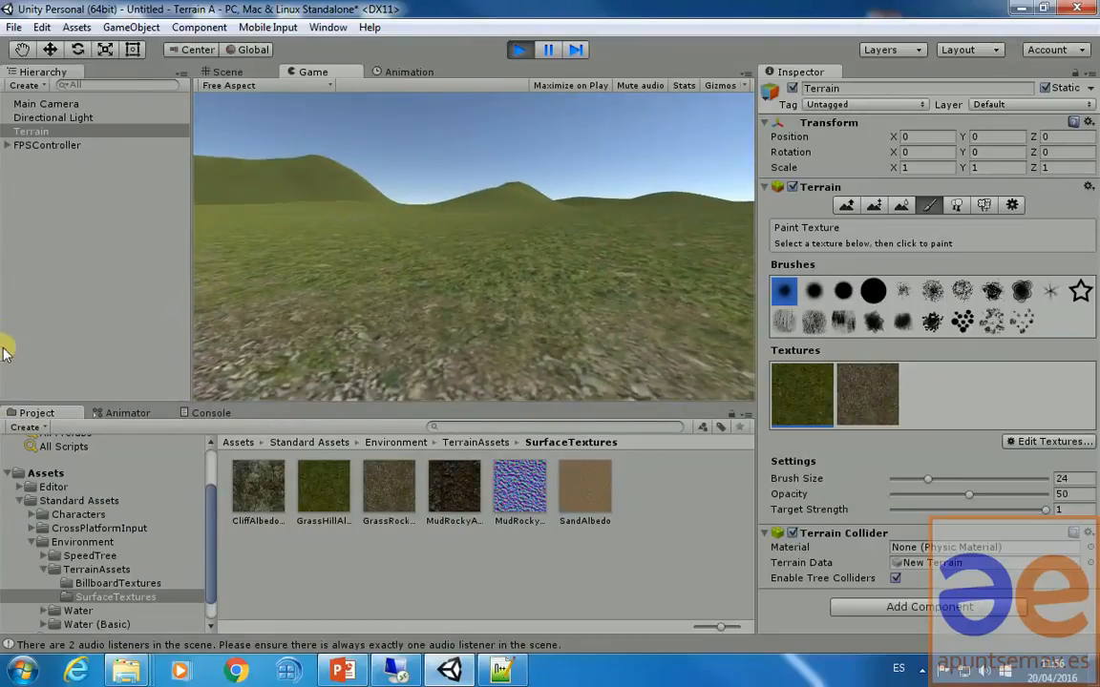
pyautogui.click(519, 50)
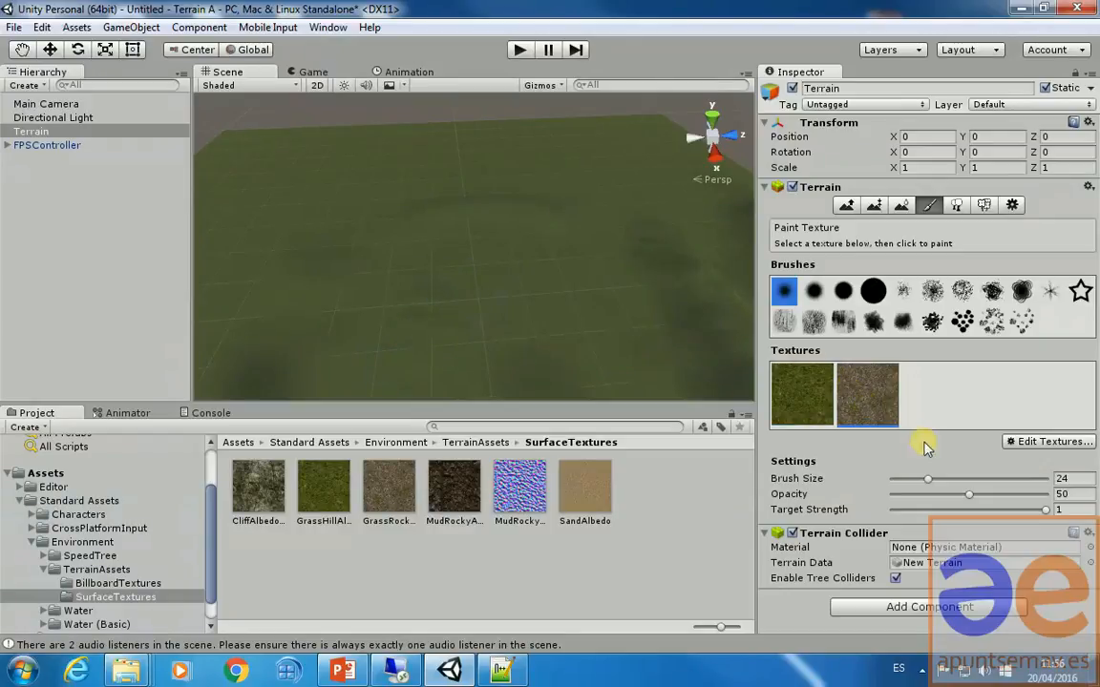
# - Stamp the rocky texture mid-terrain with the second splatter brush at size 38, first at opacity 36 and finally 16, and preview it in play mode
pyautogui.click(933, 292)
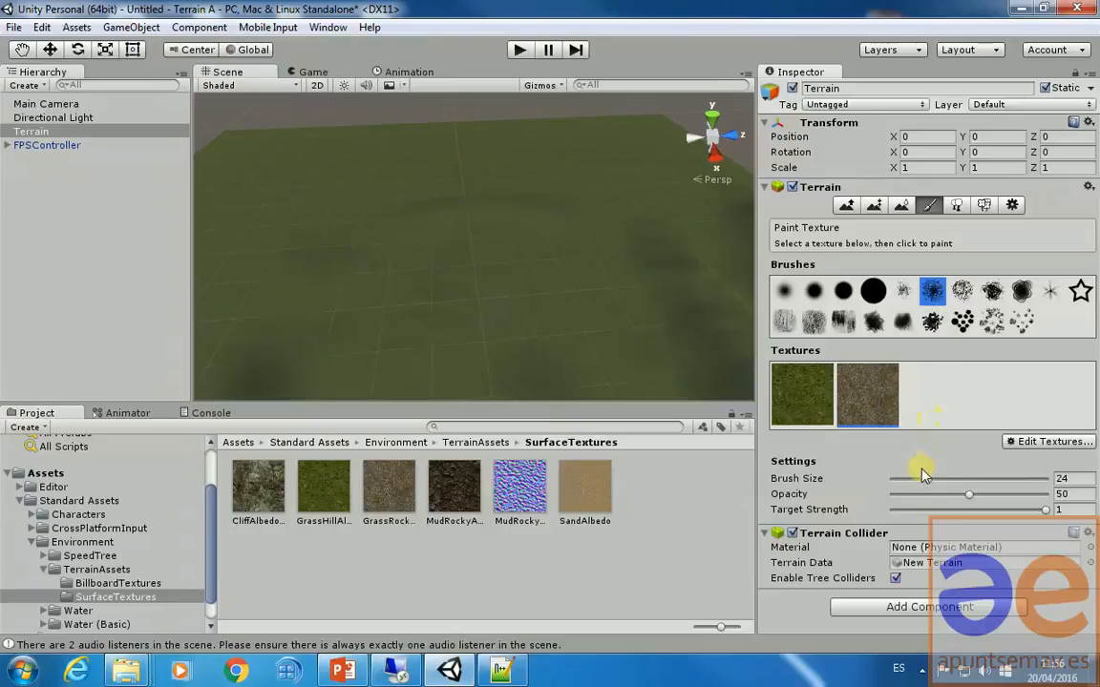
pyautogui.moveTo(932, 484)
pyautogui.mouseDown()
pyautogui.moveTo(963, 495)
pyautogui.moveTo(948, 495)
pyautogui.mouseUp()
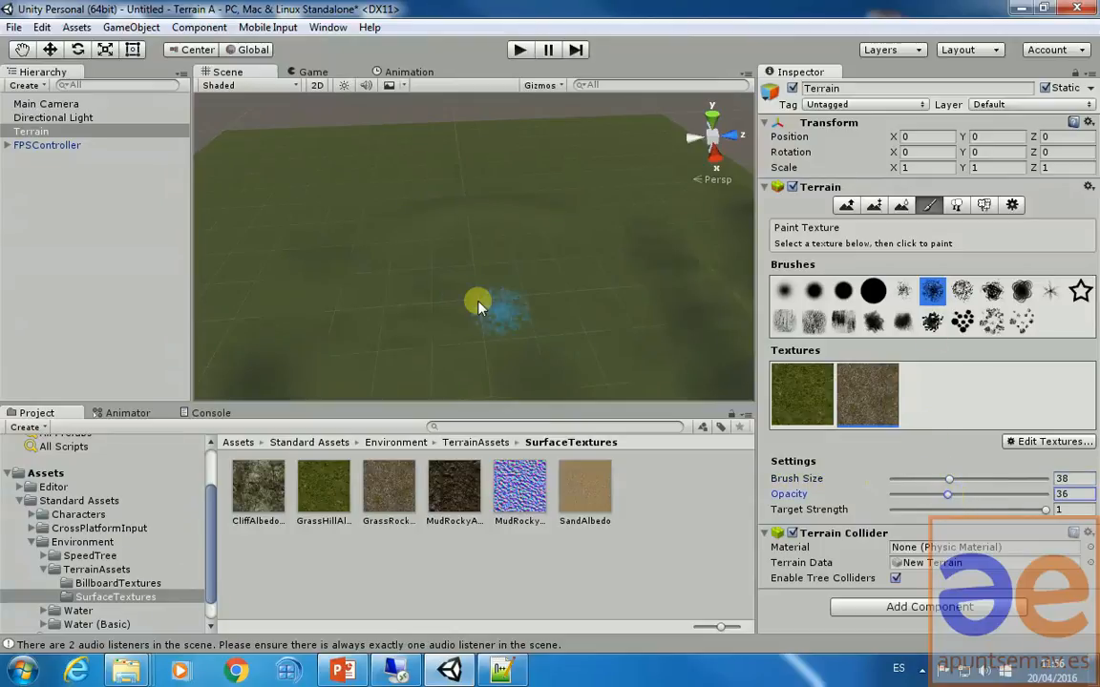
pyautogui.click(477, 299)
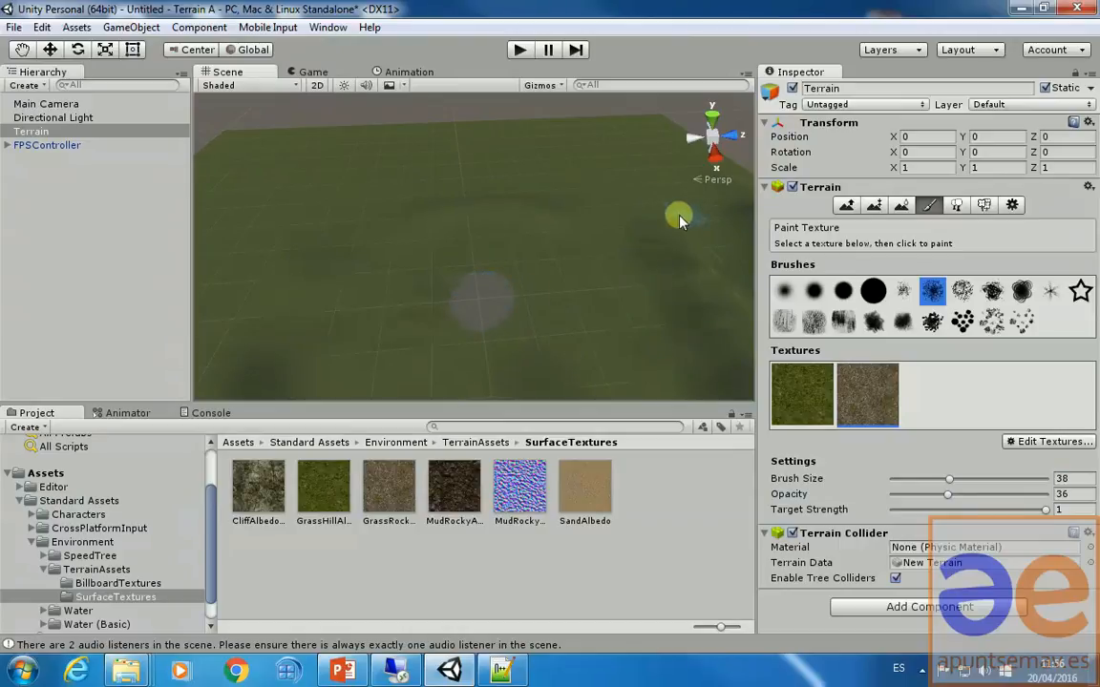
pyautogui.moveTo(948, 494); pyautogui.dragTo(917, 493)
pyautogui.click(531, 324)
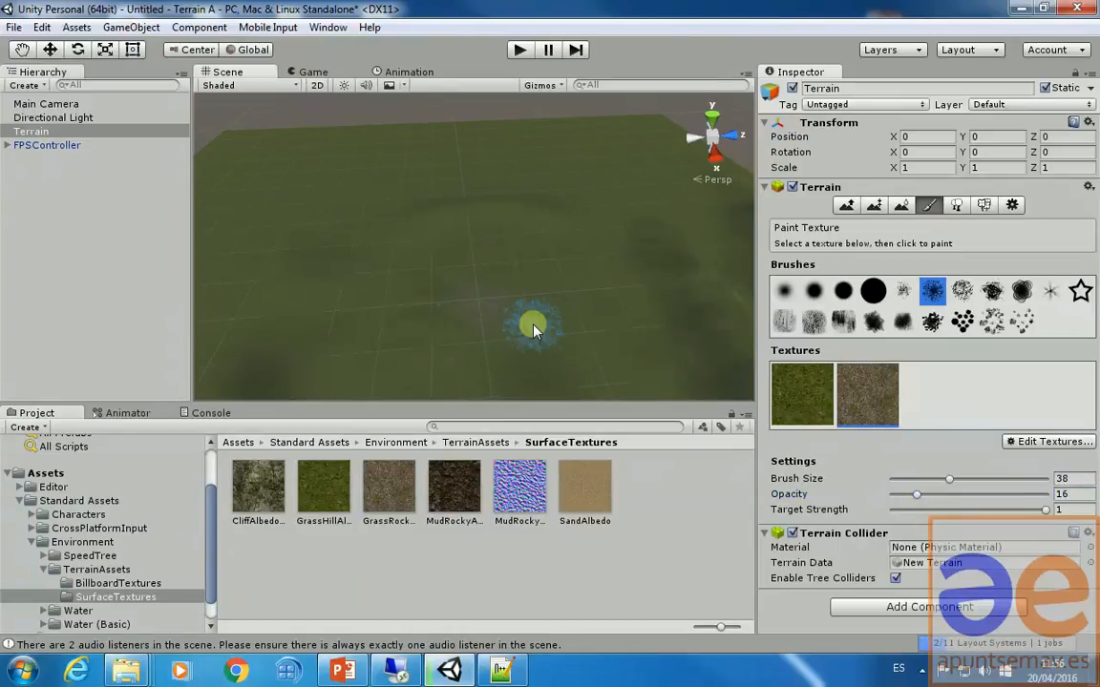
pyautogui.click(517, 51)
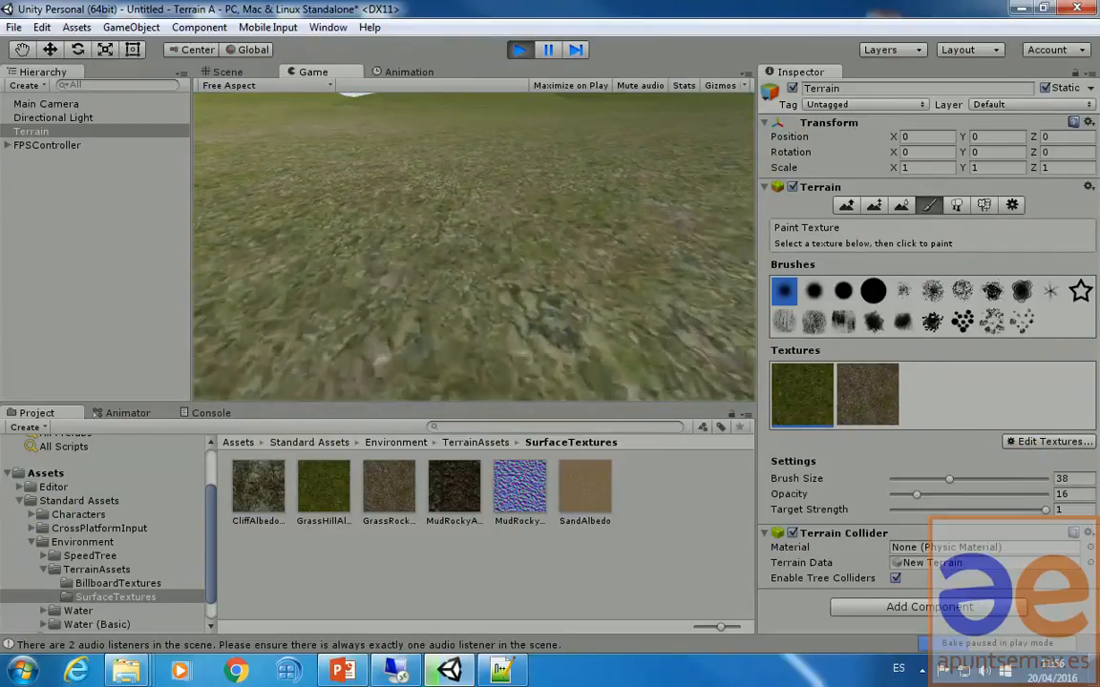
pyautogui.click(518, 54)
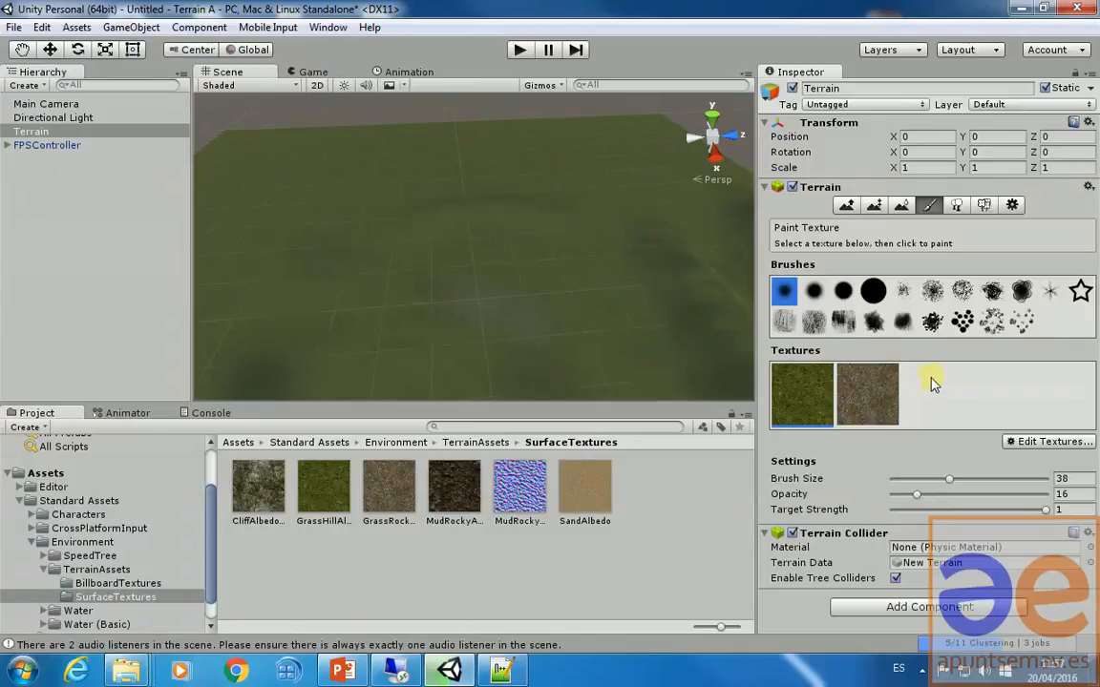
# - Add a third terrain texture using the MudRocky albedo with its MudRocky normal map, at a 15 by 15 tile size
pyautogui.click(1039, 443)
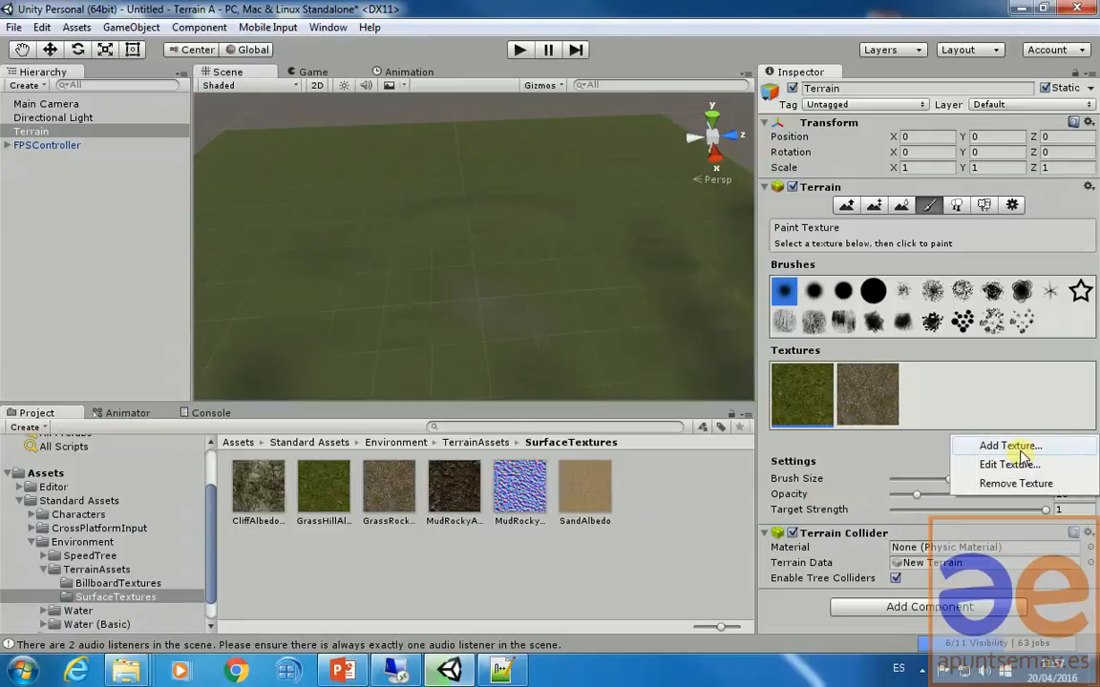
pyautogui.click(1012, 447)
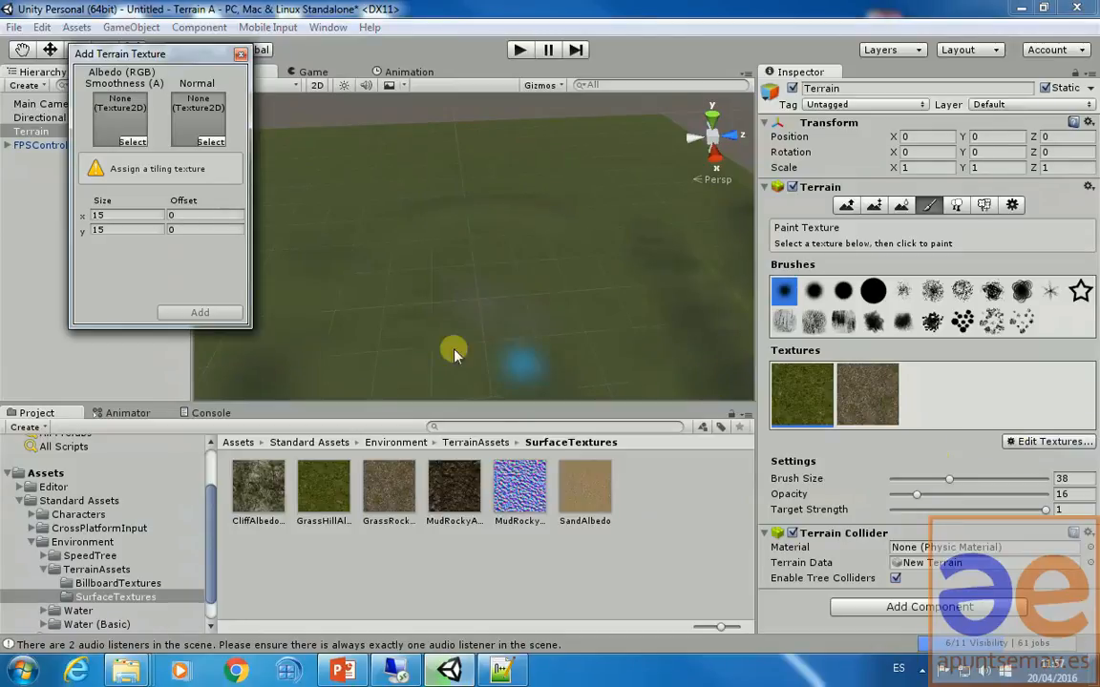
pyautogui.click(453, 499)
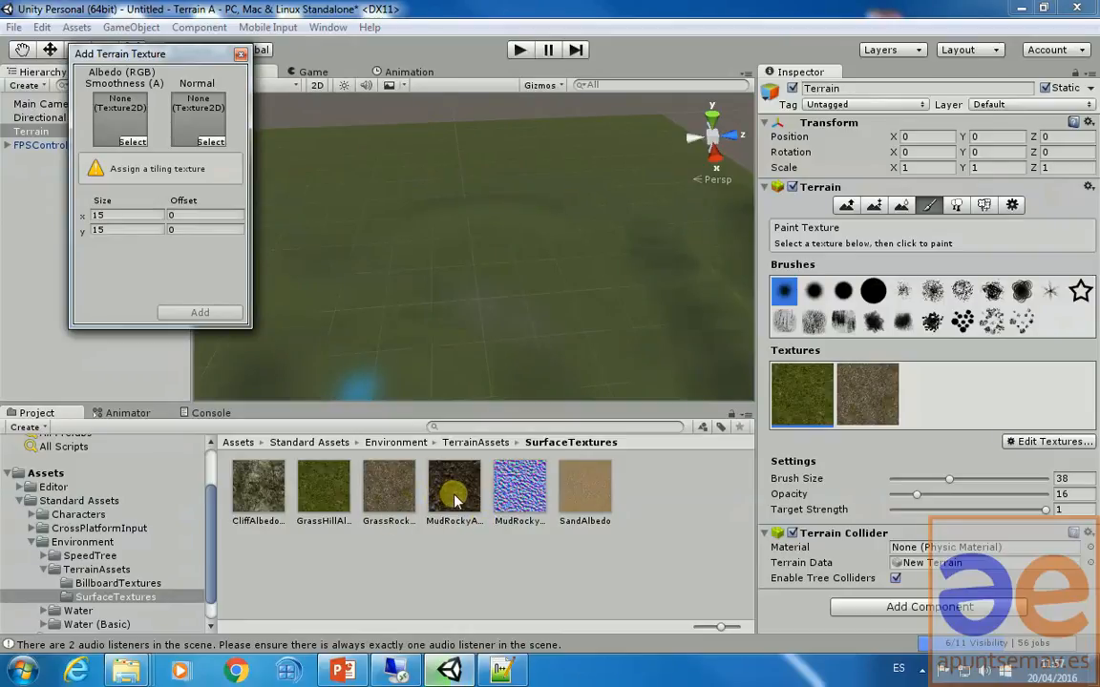
pyautogui.moveTo(453, 501); pyautogui.dragTo(122, 126)
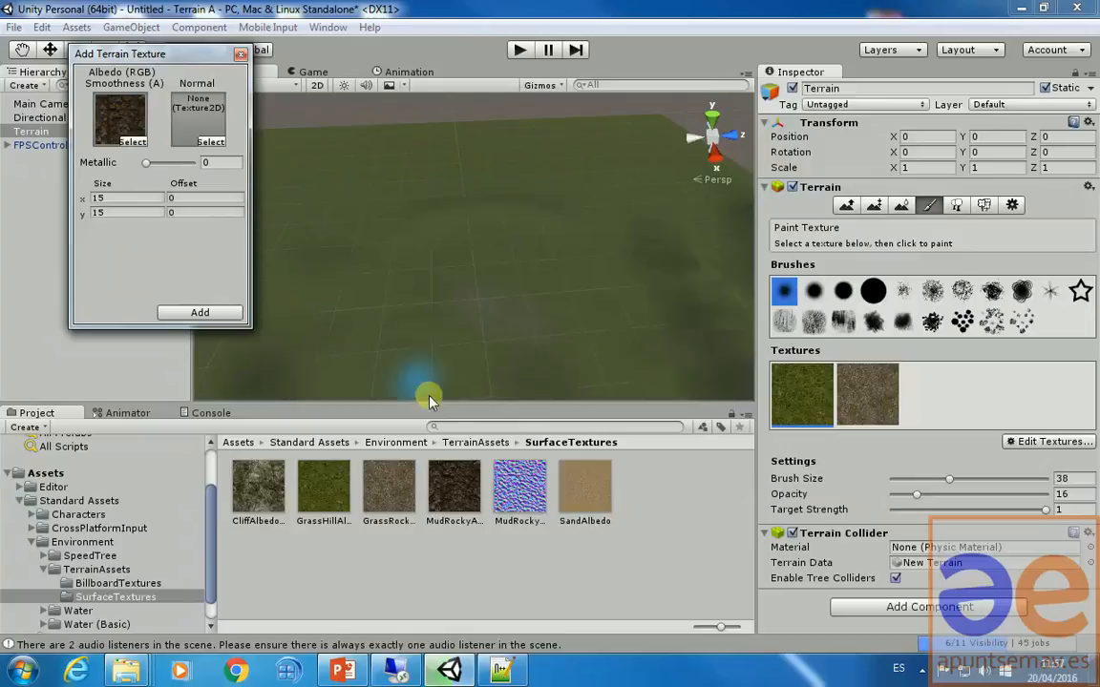
pyautogui.click(513, 501)
pyautogui.moveTo(513, 501); pyautogui.dragTo(512, 480)
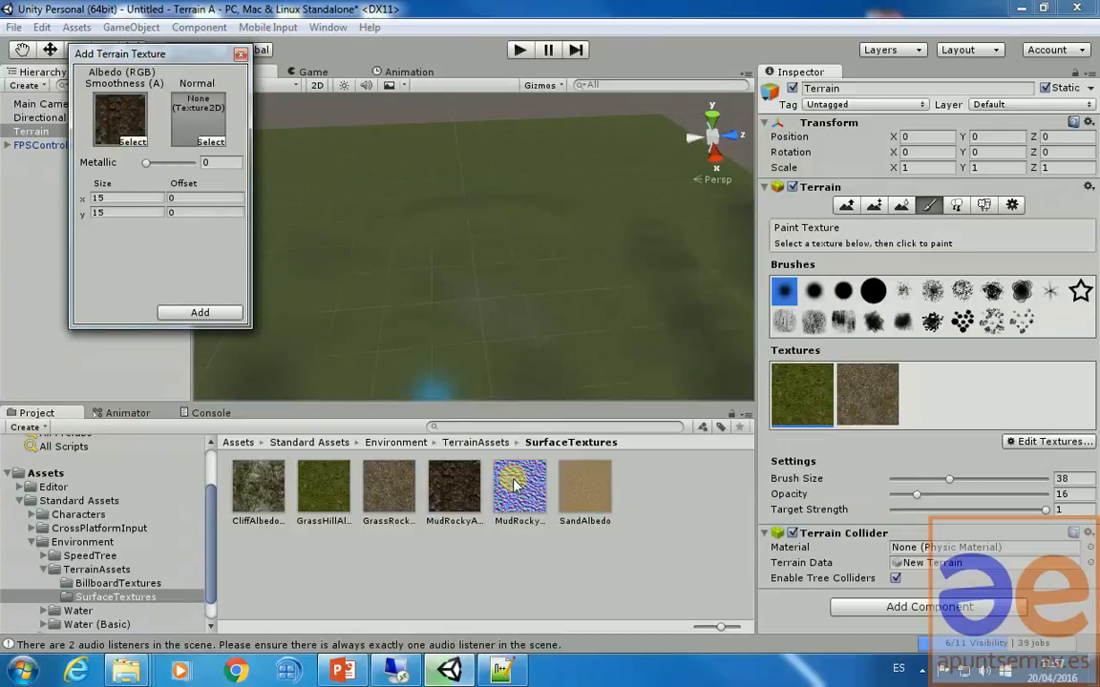
pyautogui.moveTo(513, 482); pyautogui.dragTo(196, 114)
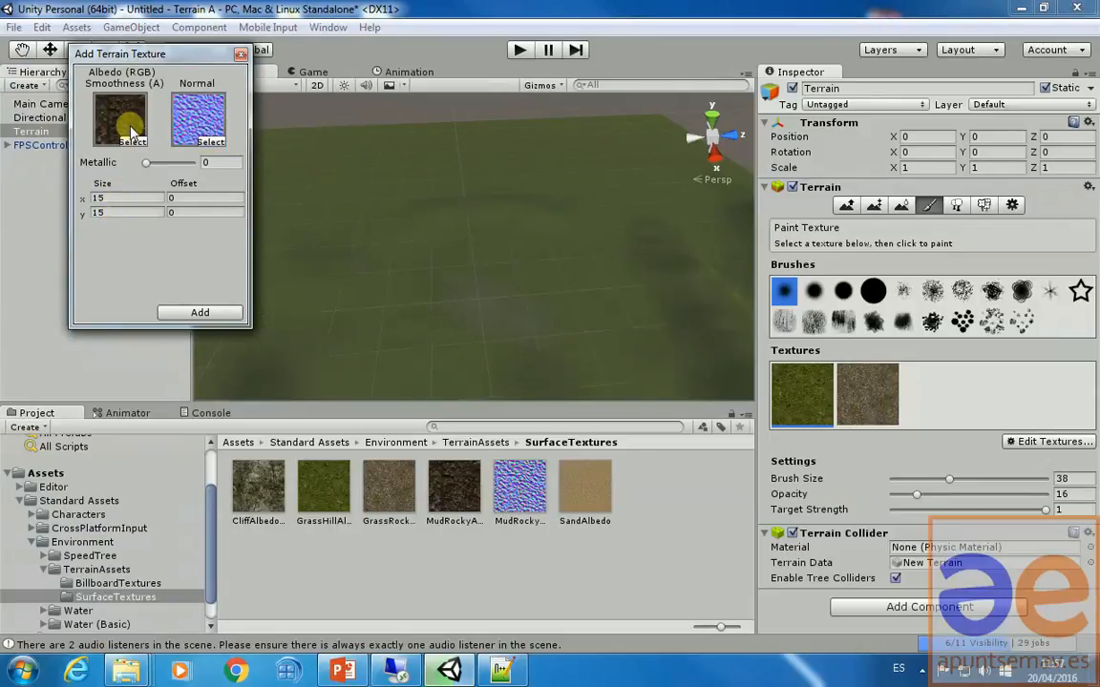
pyautogui.click(204, 315)
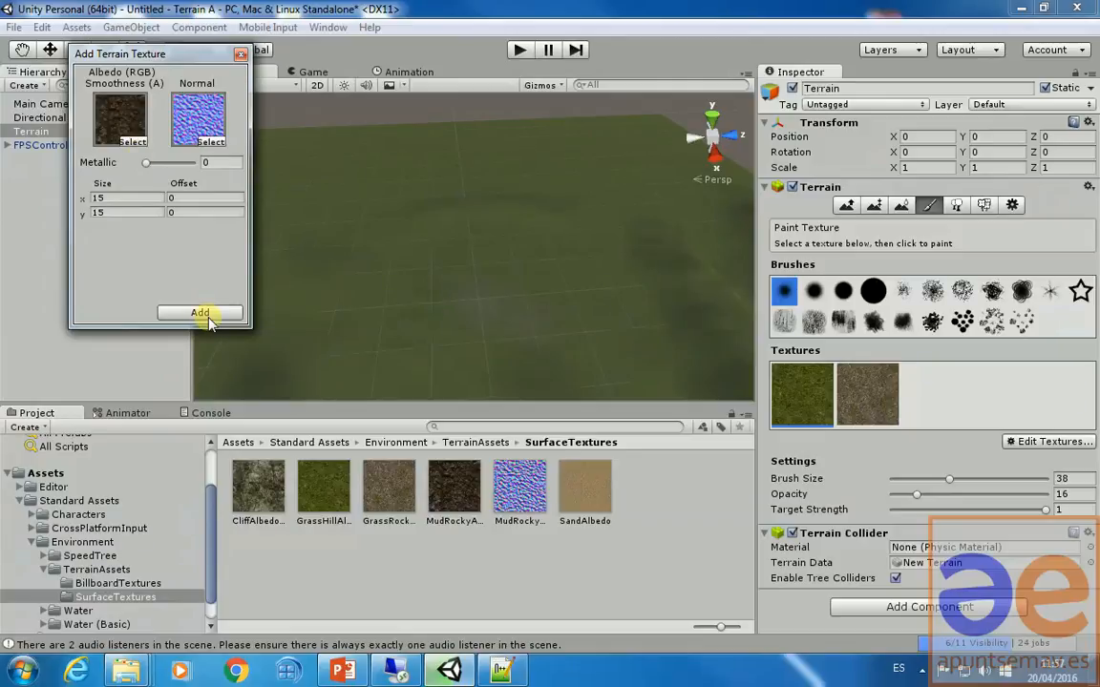
pyautogui.click(209, 317)
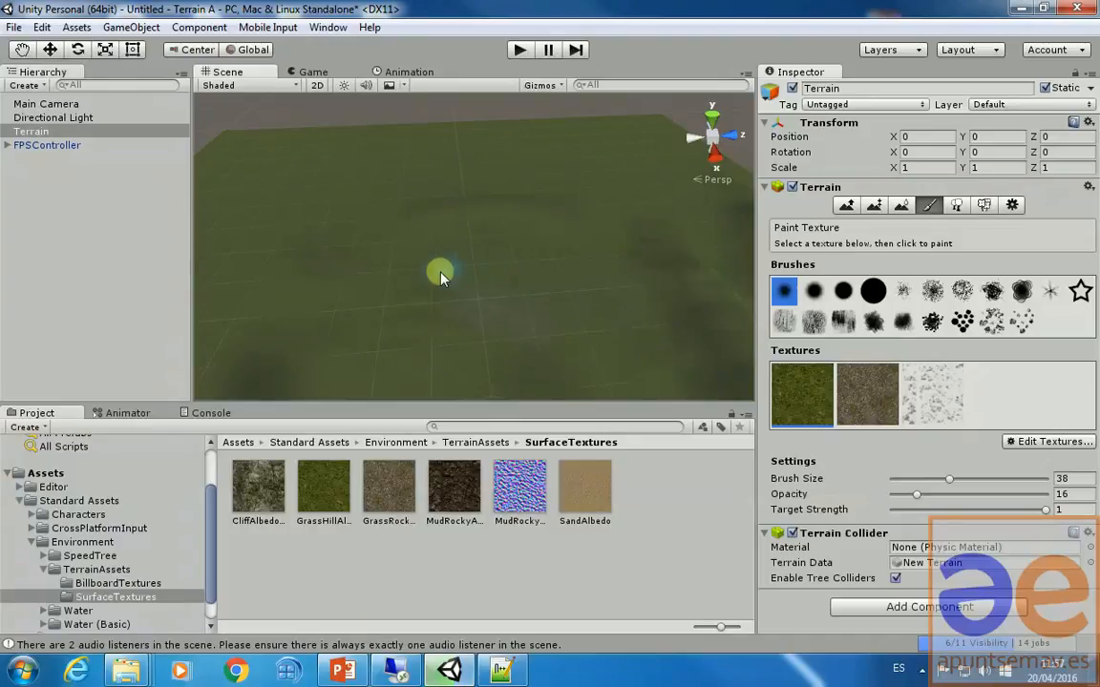
# - Paint a mud patch near the terrain's centre with the MudRocky texture, using the third round brush at size 38 and opacity 56
pyautogui.click(843, 290)
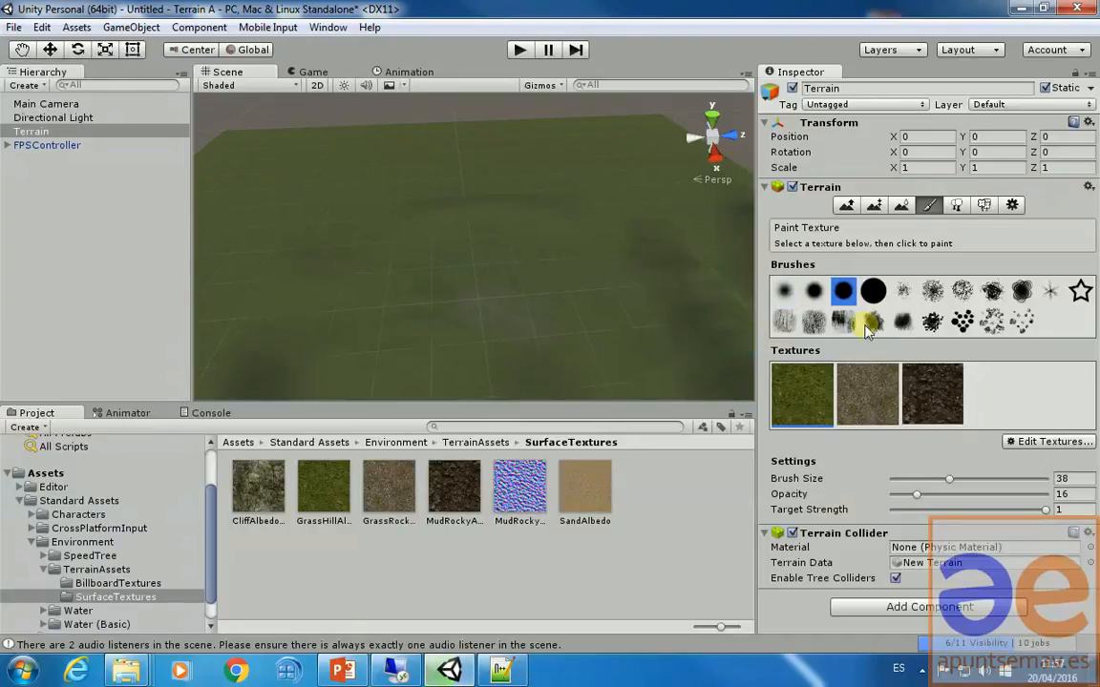
pyautogui.moveTo(916, 494); pyautogui.dragTo(977, 495)
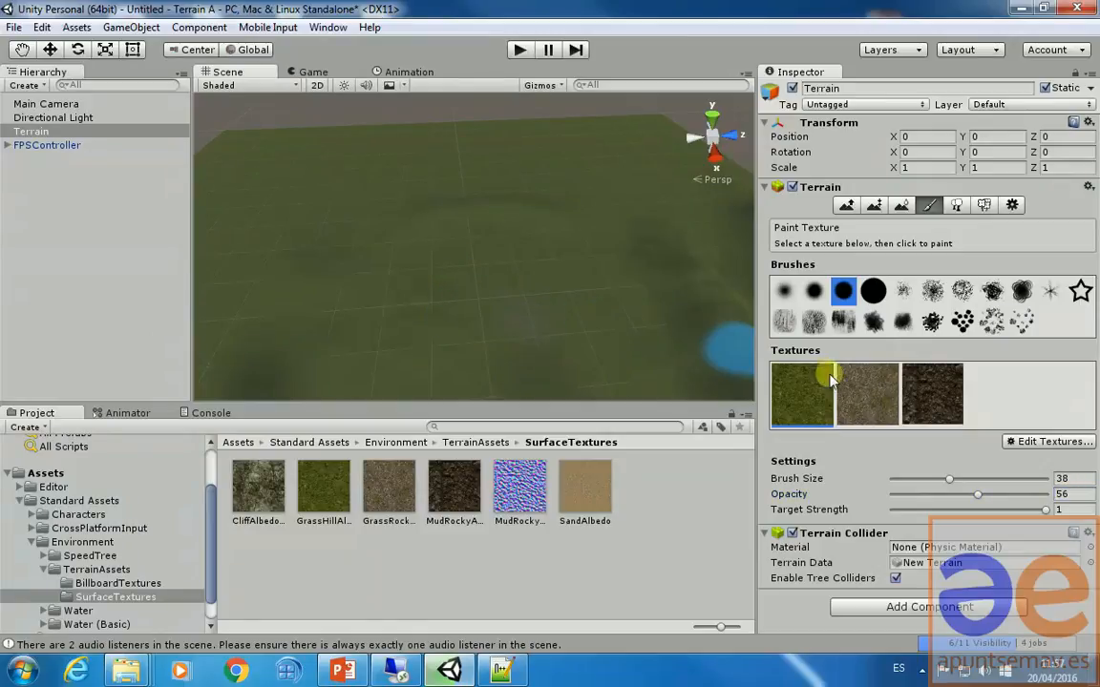
pyautogui.click(946, 406)
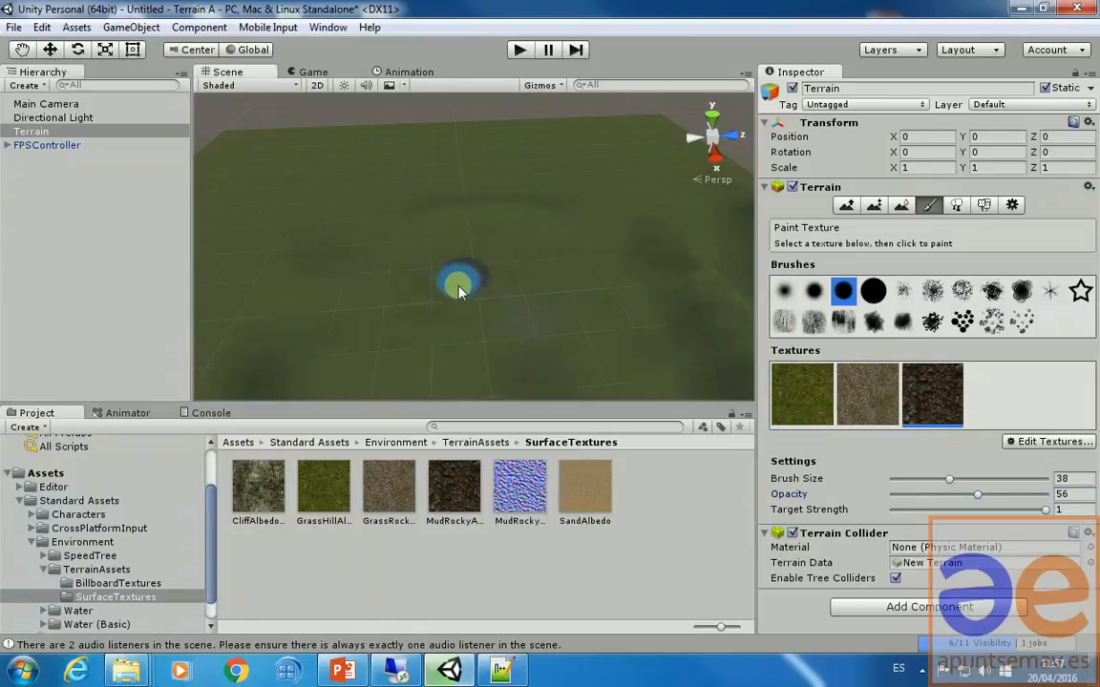
pyautogui.moveTo(457, 282)
pyautogui.mouseDown()
pyautogui.moveTo(503, 325)
pyautogui.moveTo(524, 286)
pyautogui.mouseUp()
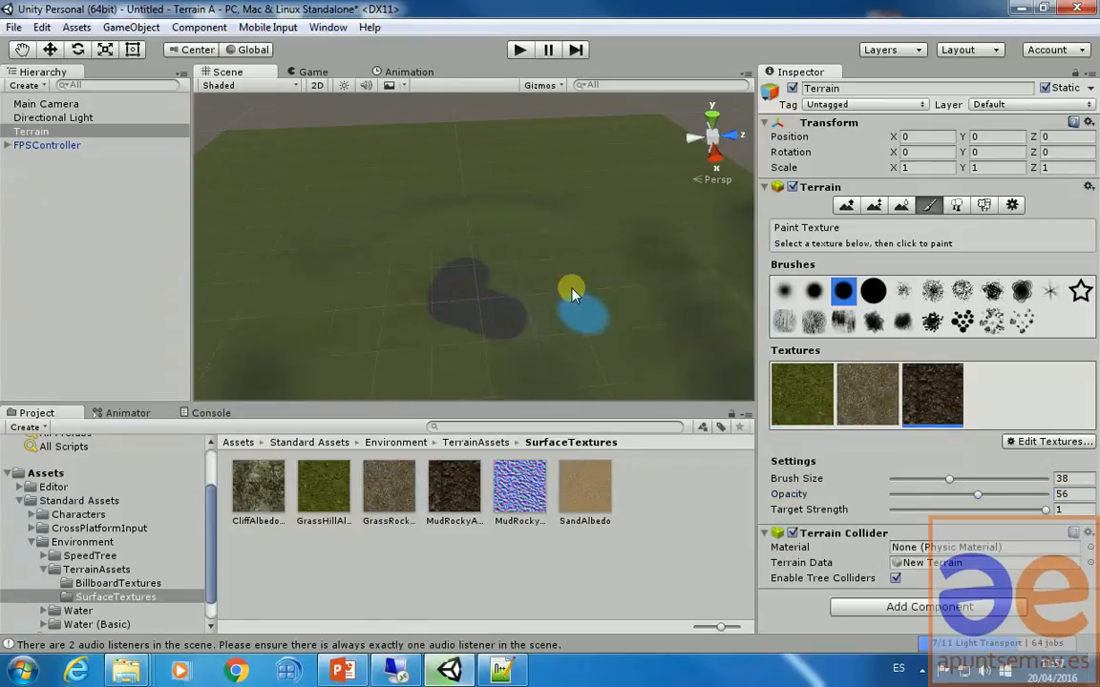
# - Play the scene, walk in first person over the mud patch to examine its relief and grass border, and stop playing
pyautogui.click(518, 51)
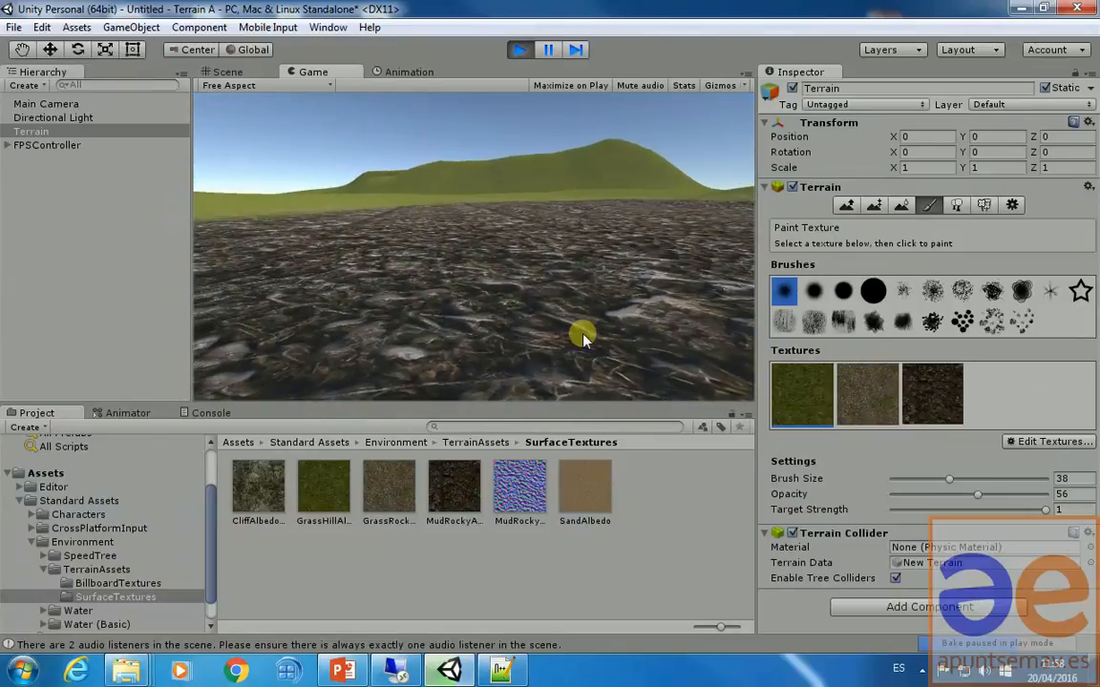
pyautogui.press('w')
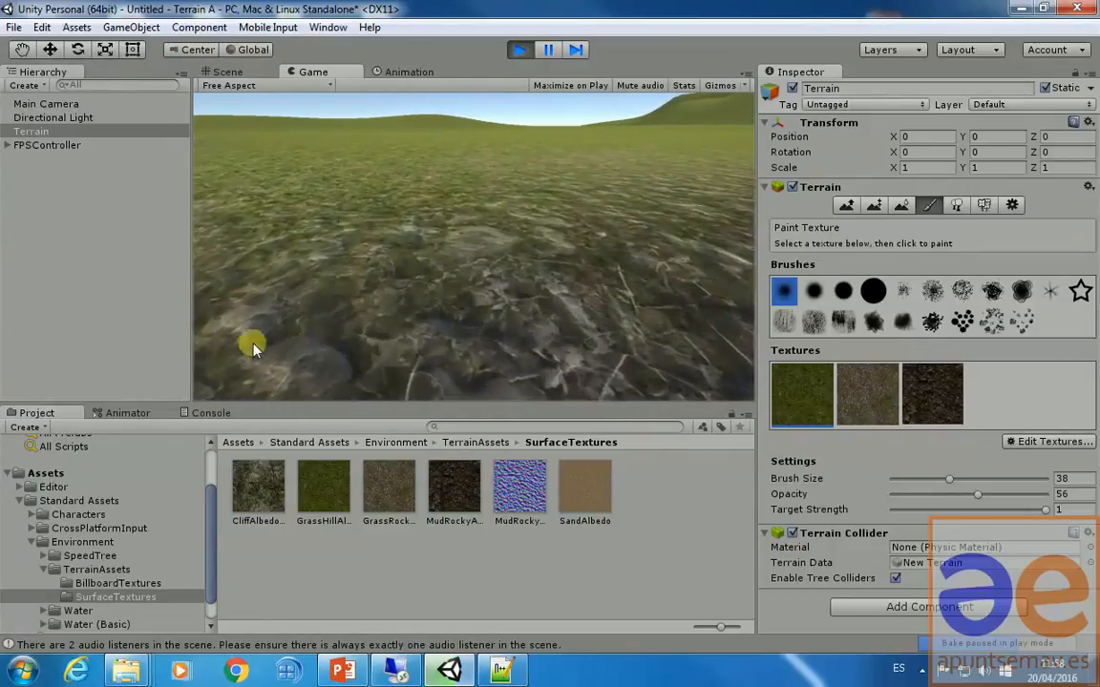
pyautogui.click(520, 52)
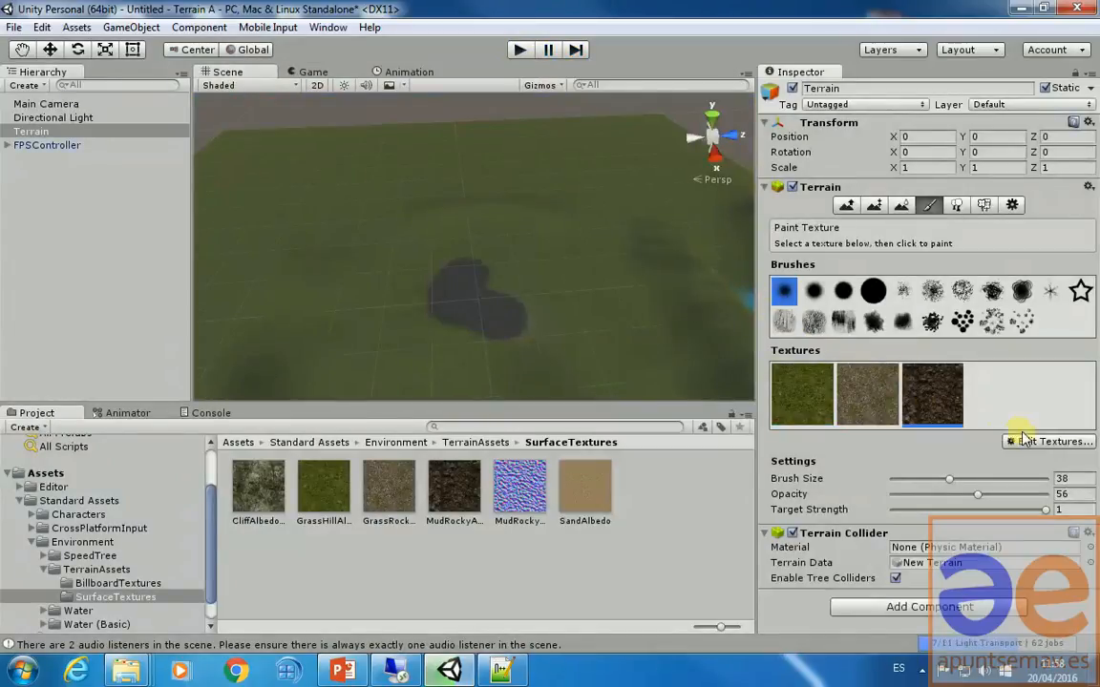
# - Edit the MudRocky terrain texture to set its X tile size to 9, and apply the change
pyautogui.click(946, 408)
pyautogui.click(1052, 441)
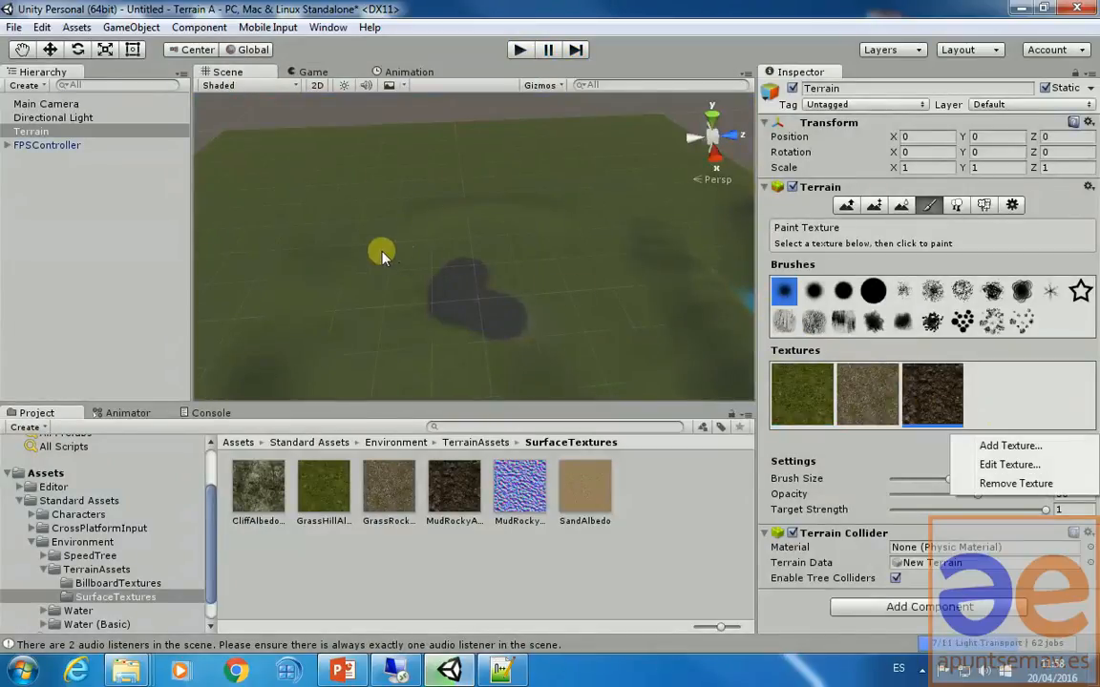
pyautogui.click(1012, 465)
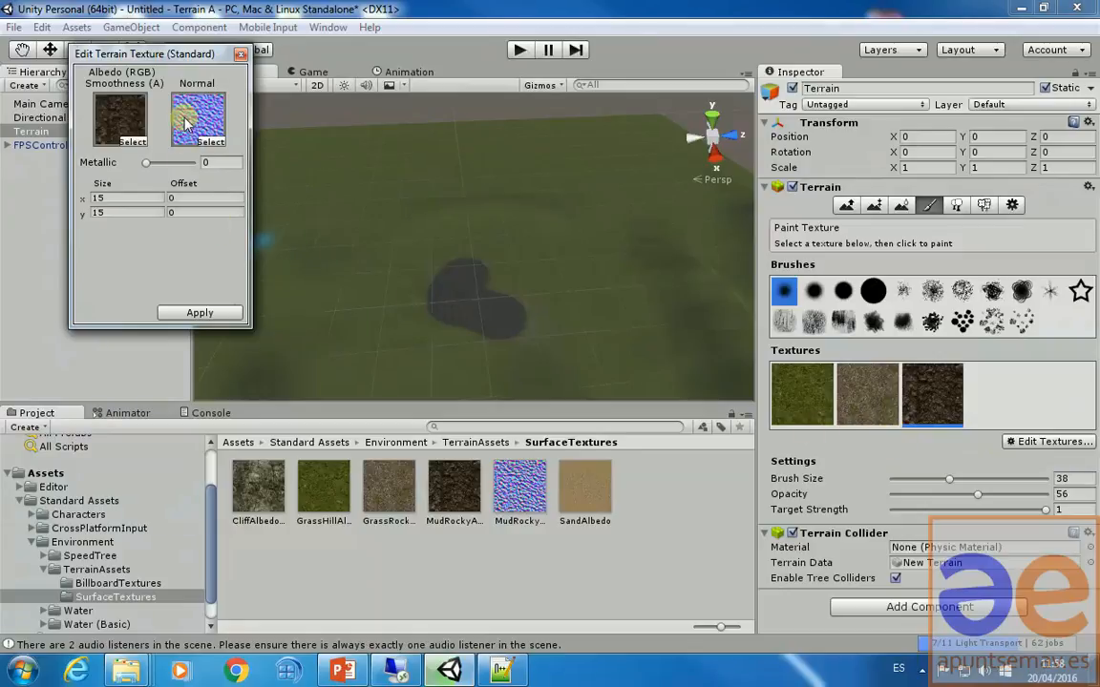
pyautogui.click(138, 195)
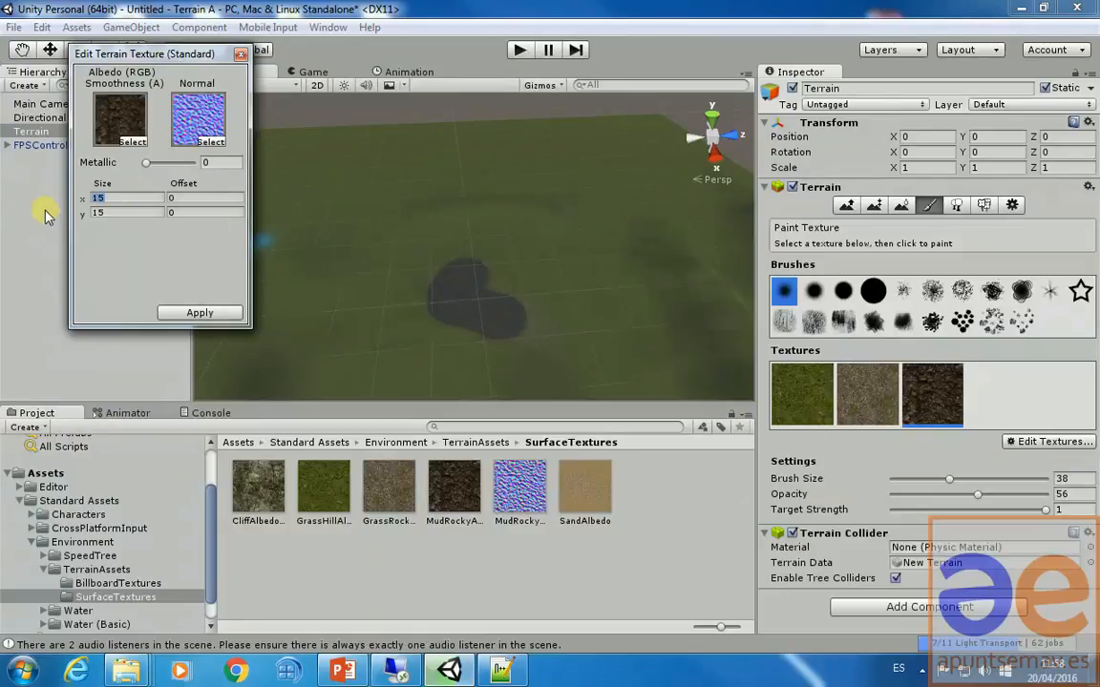
pyautogui.write('9')
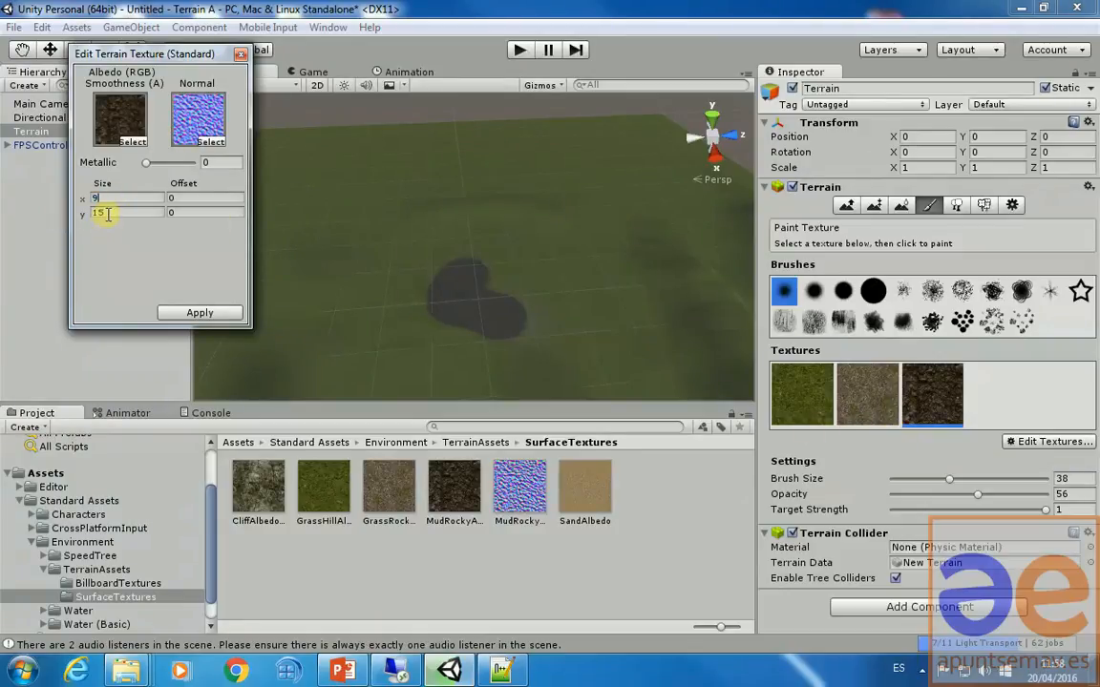
pyautogui.click(205, 311)
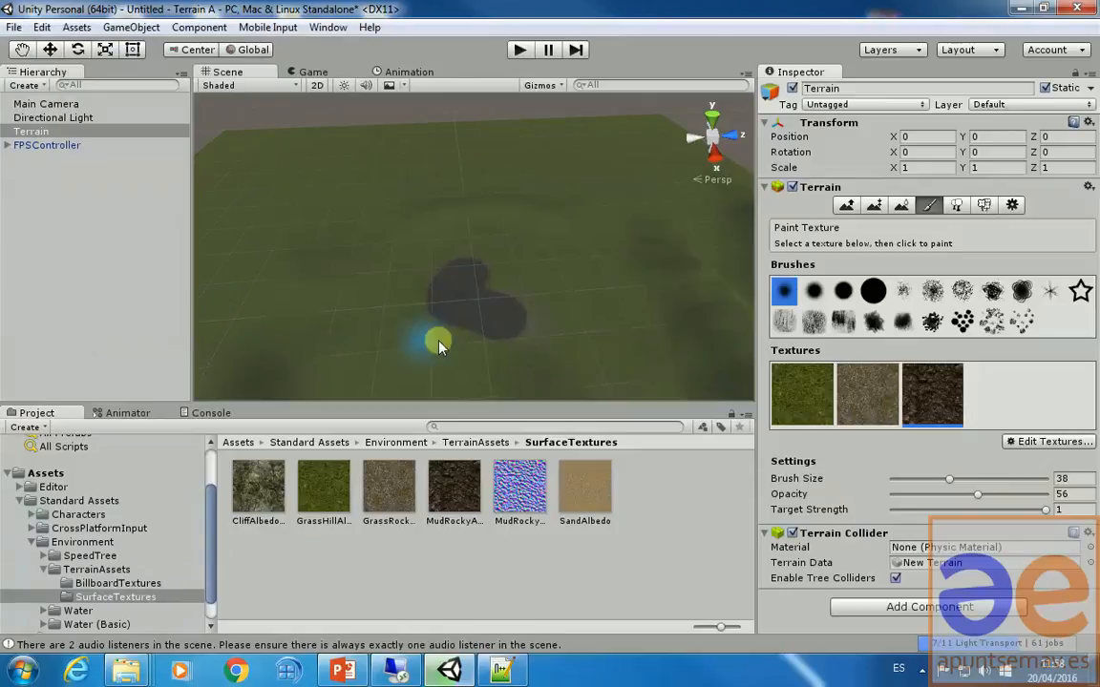
# - Fill in the notch of the mud patch with the first soft round brush, and preview the retiled mud in play mode
pyautogui.moveTo(438, 346)
pyautogui.mouseDown()
pyautogui.moveTo(467, 319)
pyautogui.moveTo(459, 275)
pyautogui.moveTo(459, 314)
pyautogui.mouseUp()
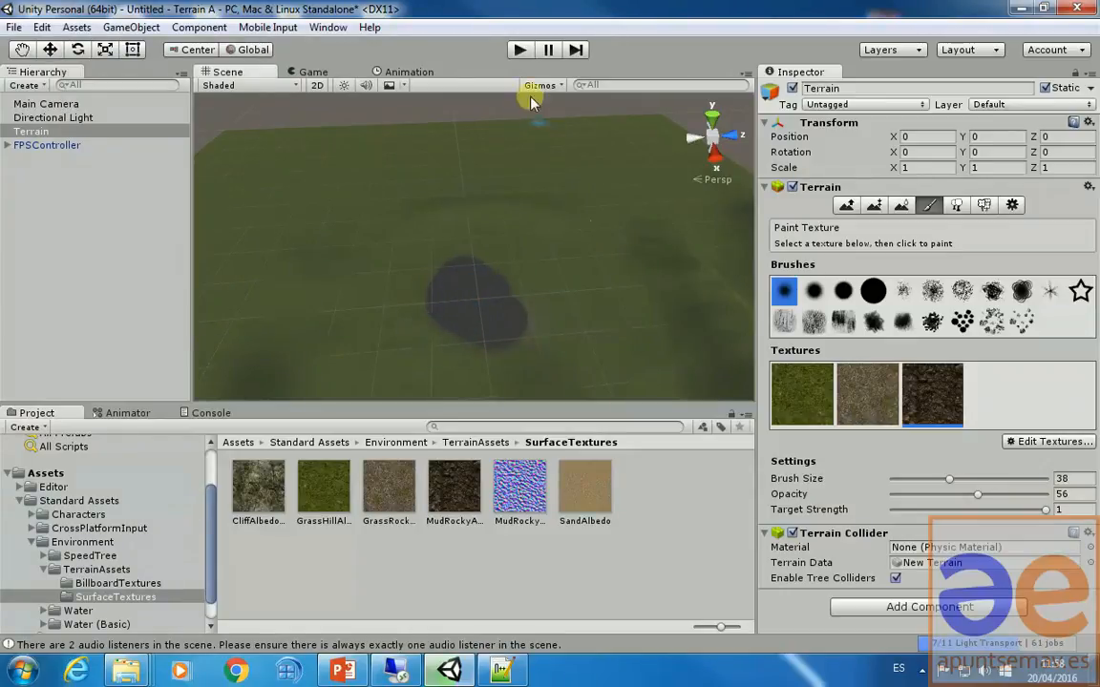
pyautogui.click(519, 49)
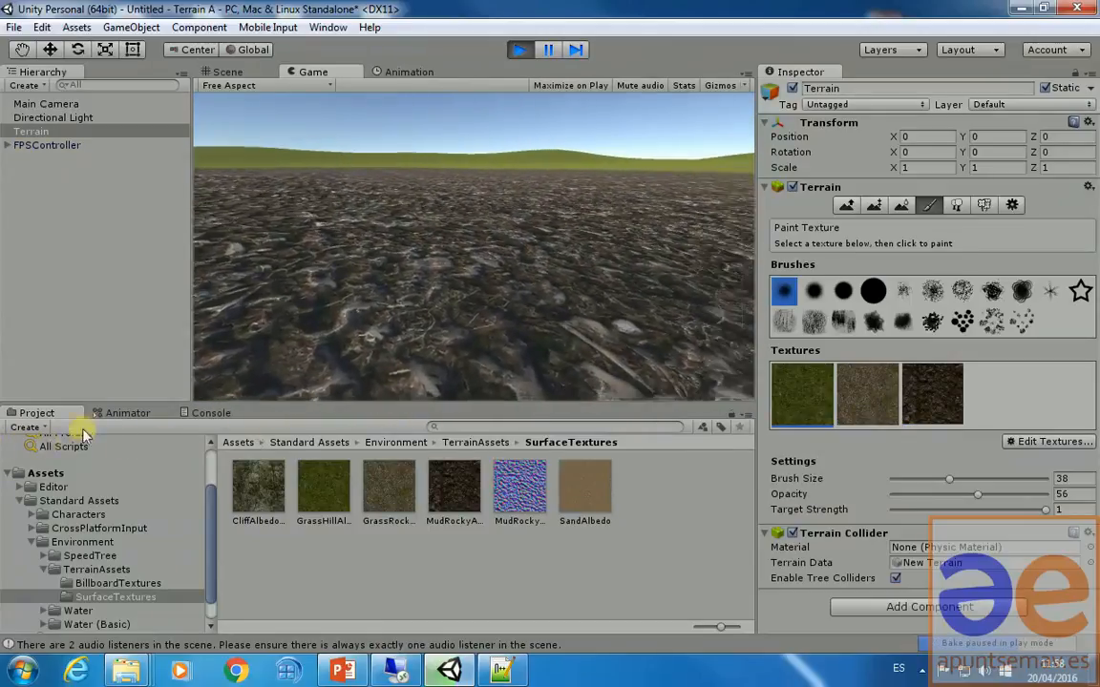
pyautogui.click(520, 51)
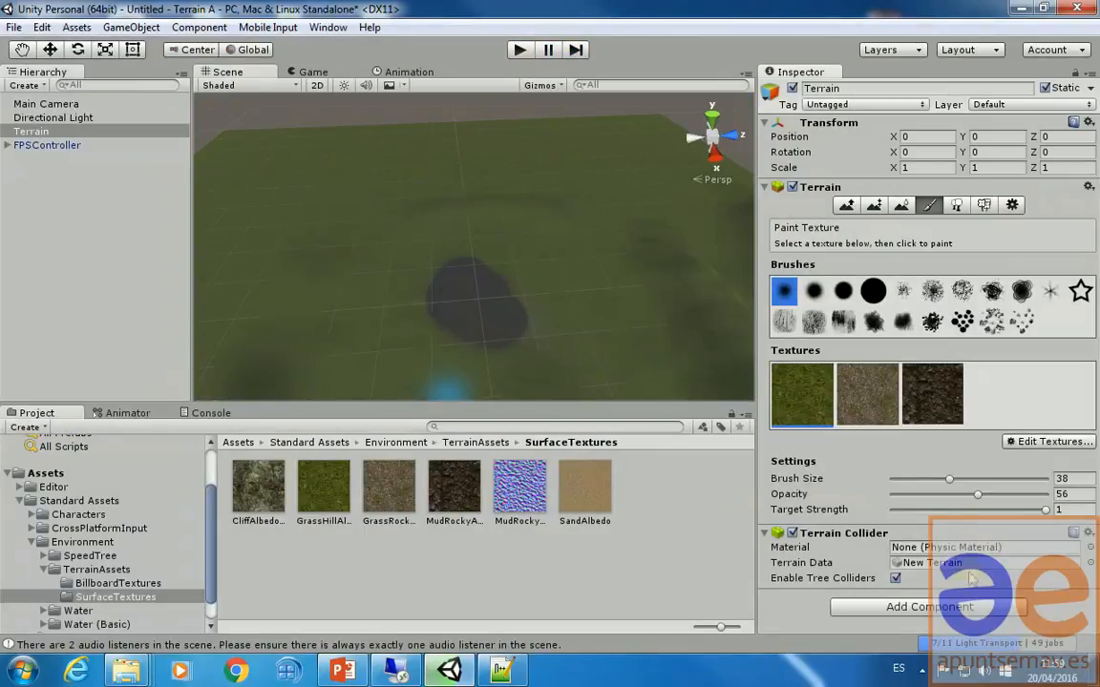
pyautogui.click(921, 670)
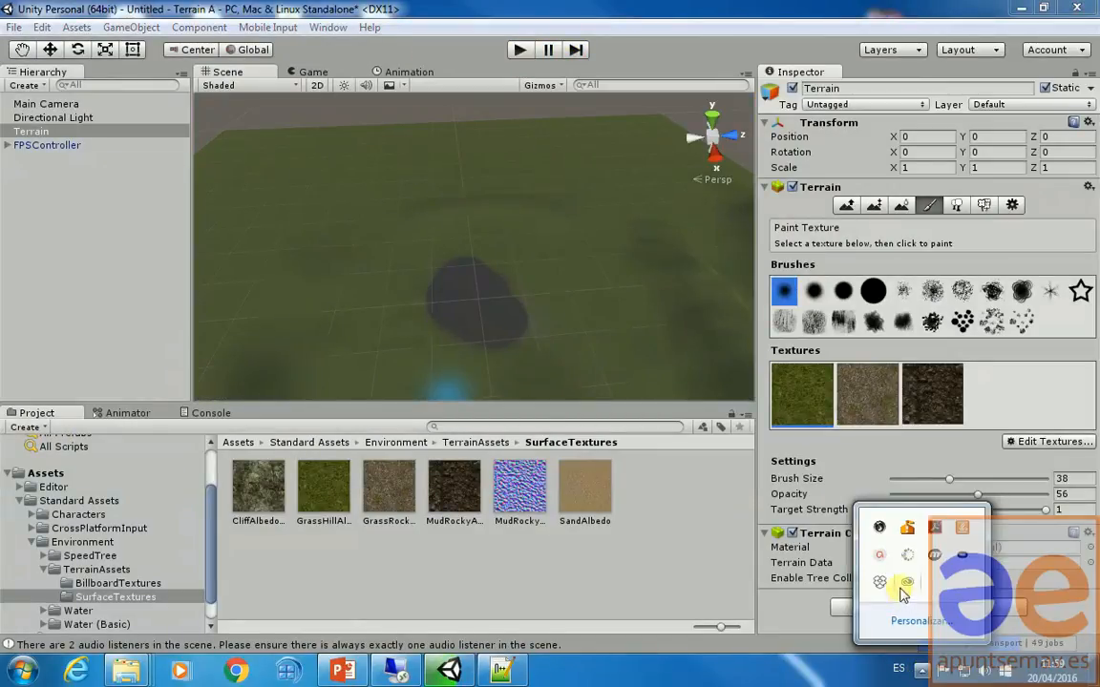
pyautogui.click(874, 557)
pyautogui.click(995, 623)
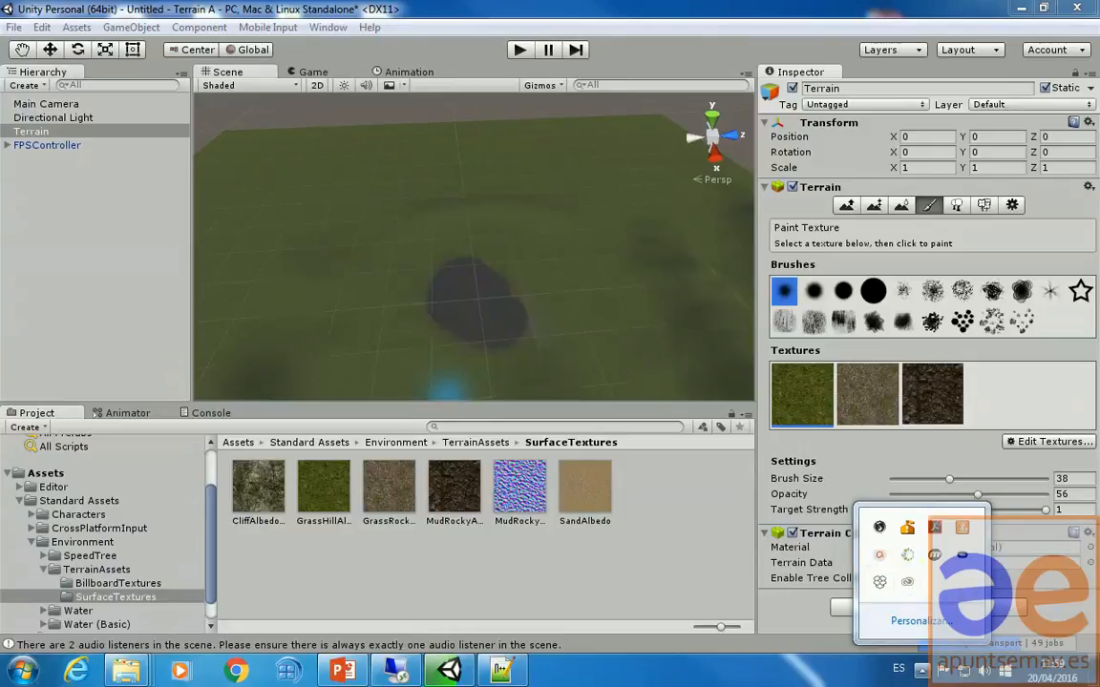
pyautogui.click(1001, 399)
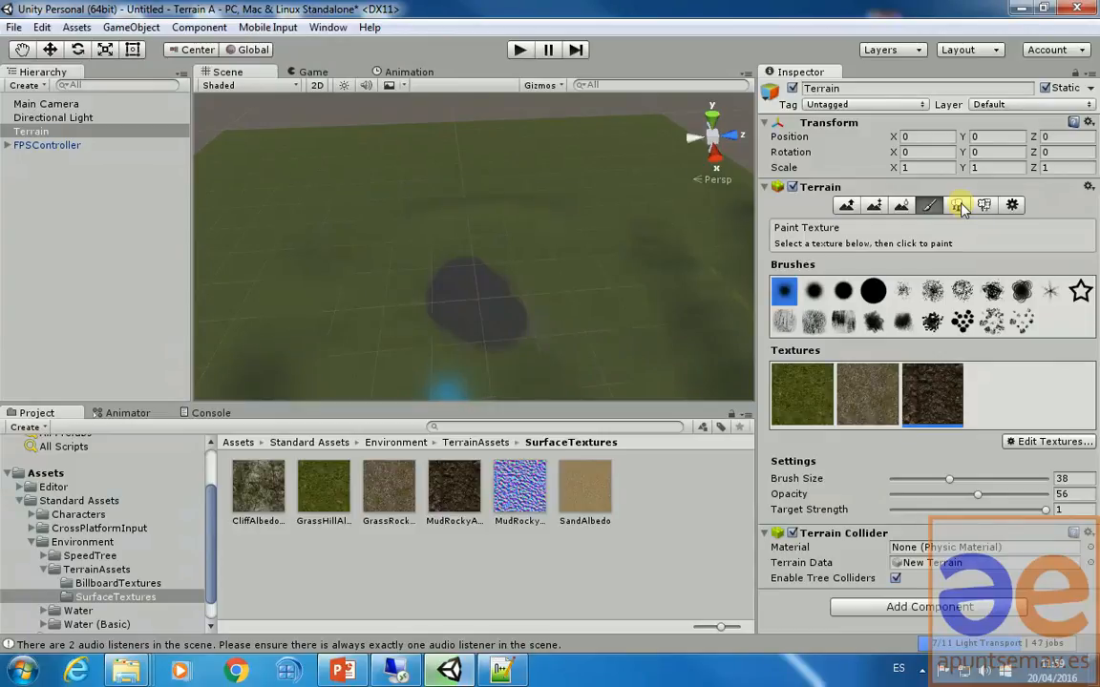
# - Switch the terrain to tree placement and open the Broadleaf folder of the Environment package's SpeedTree assets
pyautogui.click(958, 206)
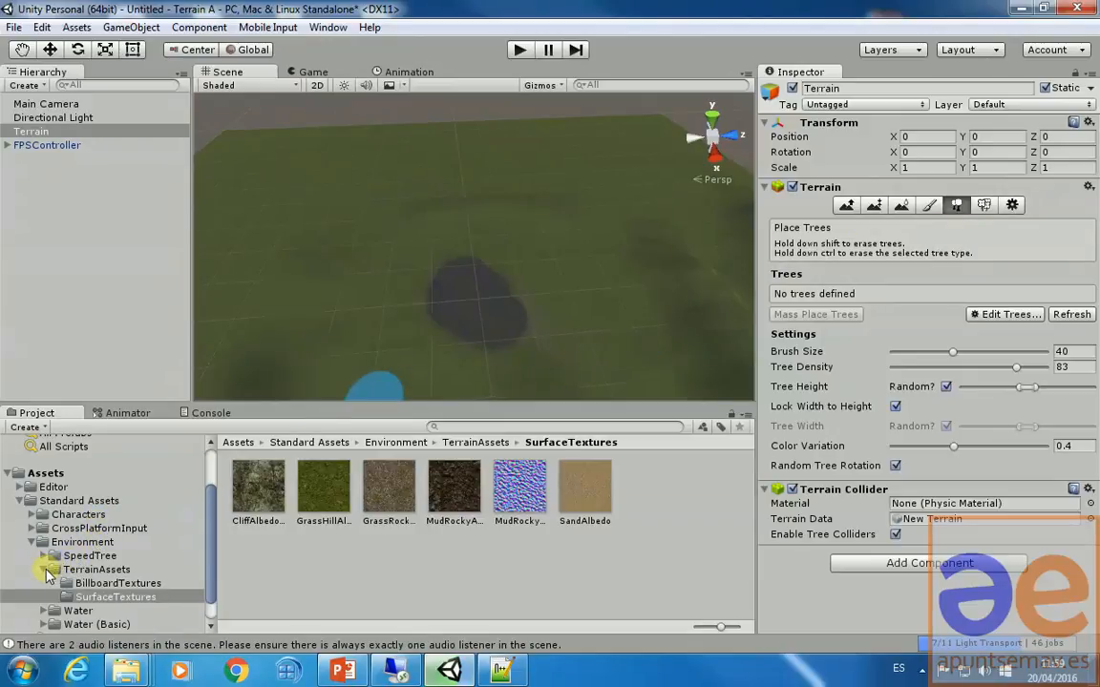
pyautogui.click(88, 557)
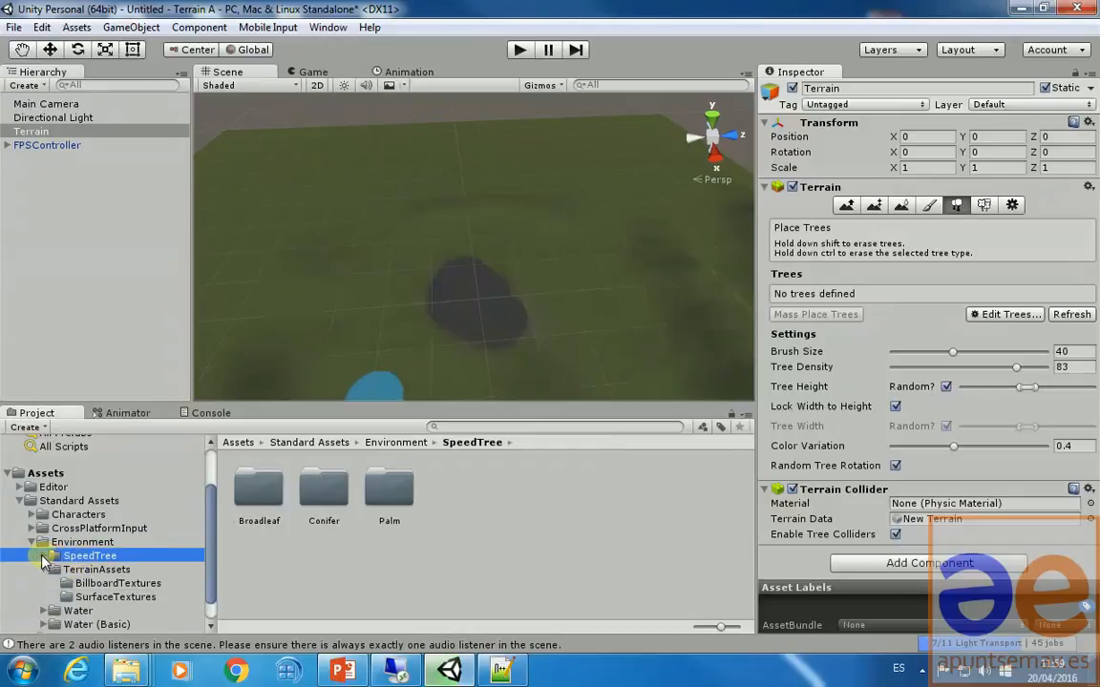
pyautogui.click(43, 557)
pyautogui.click(100, 570)
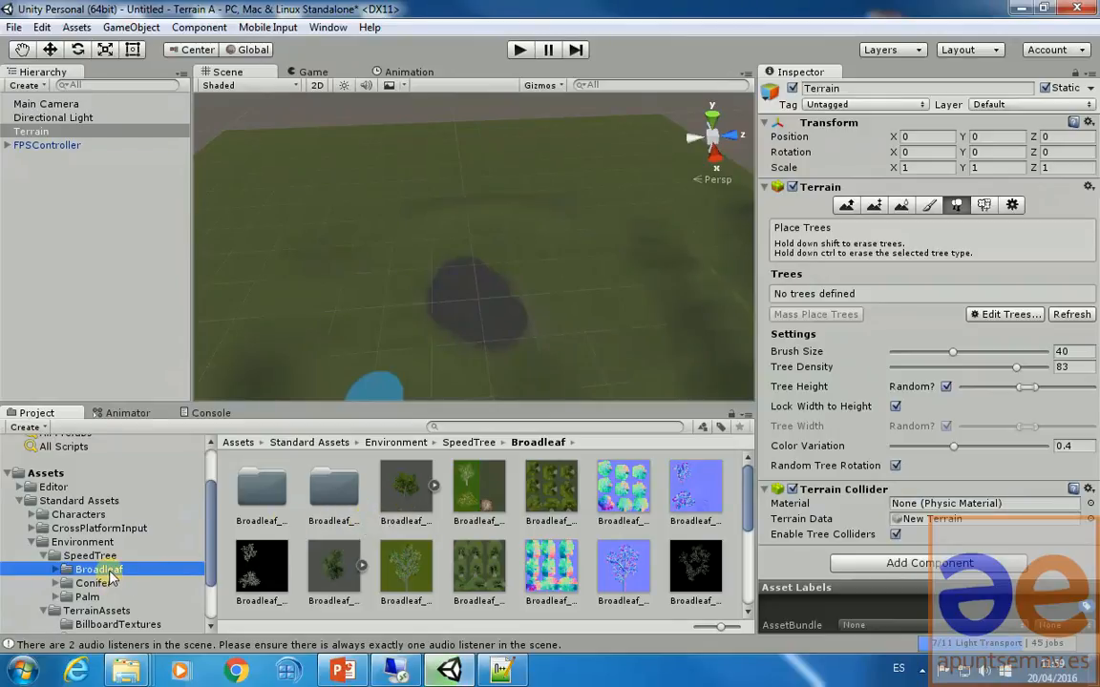
# - Preview the SpeedTree models Broadleaf_Desktop, Broadleaf_Mobile, Conifer_Desktop and Palm_Desktop from their respective folders
pyautogui.click(396, 486)
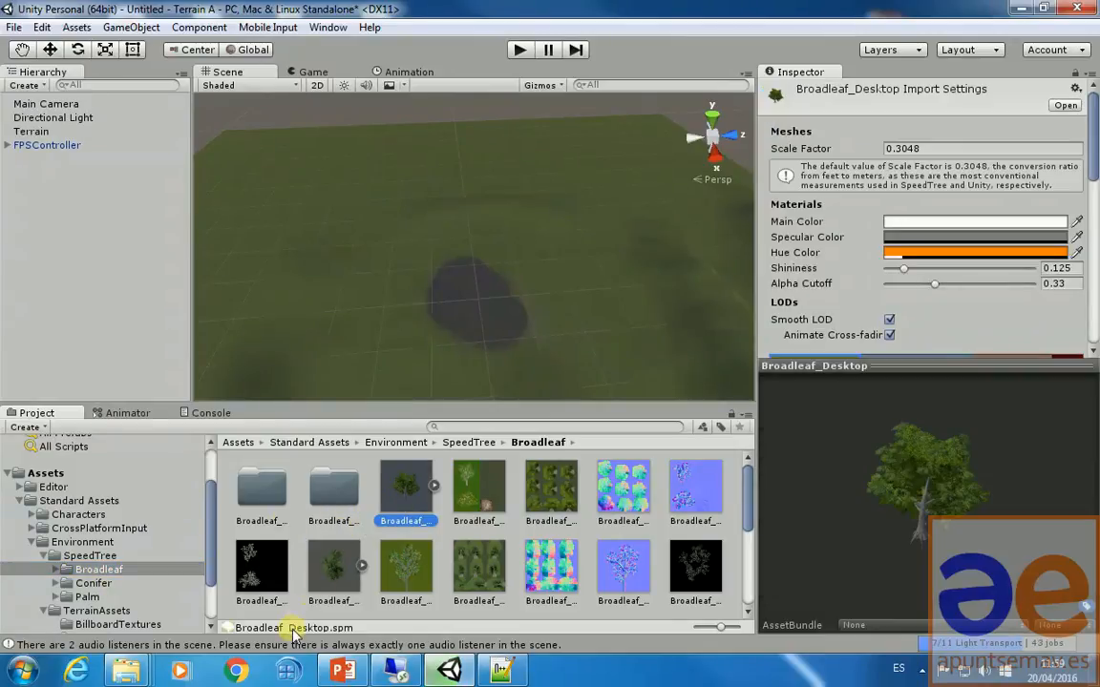
pyautogui.click(329, 568)
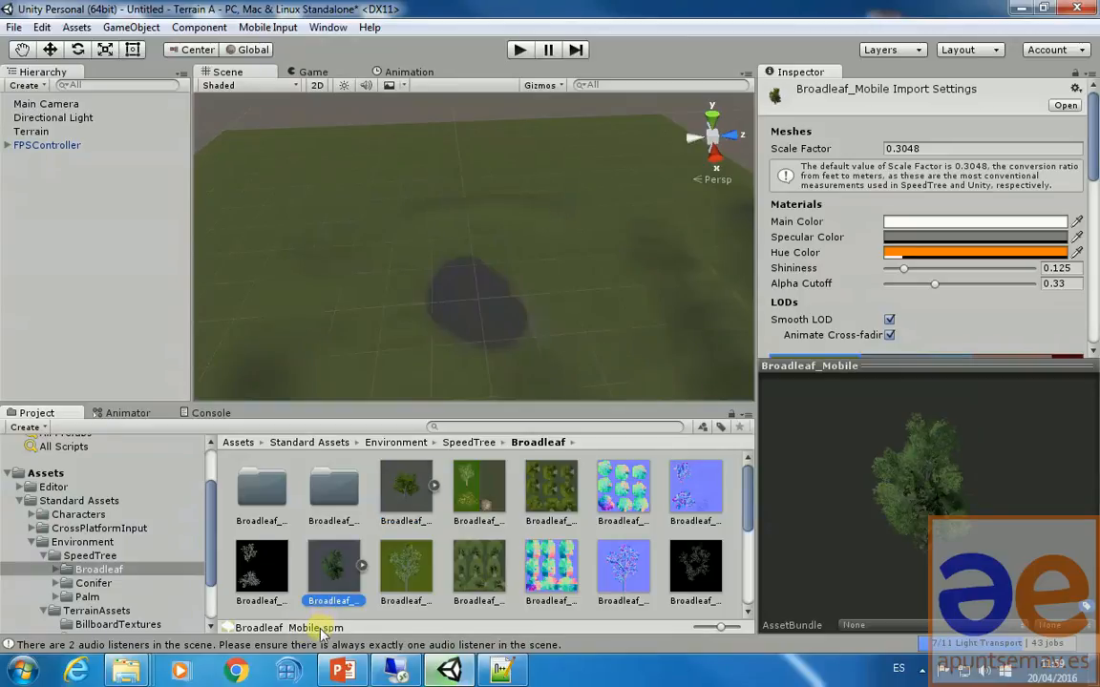
pyautogui.click(409, 492)
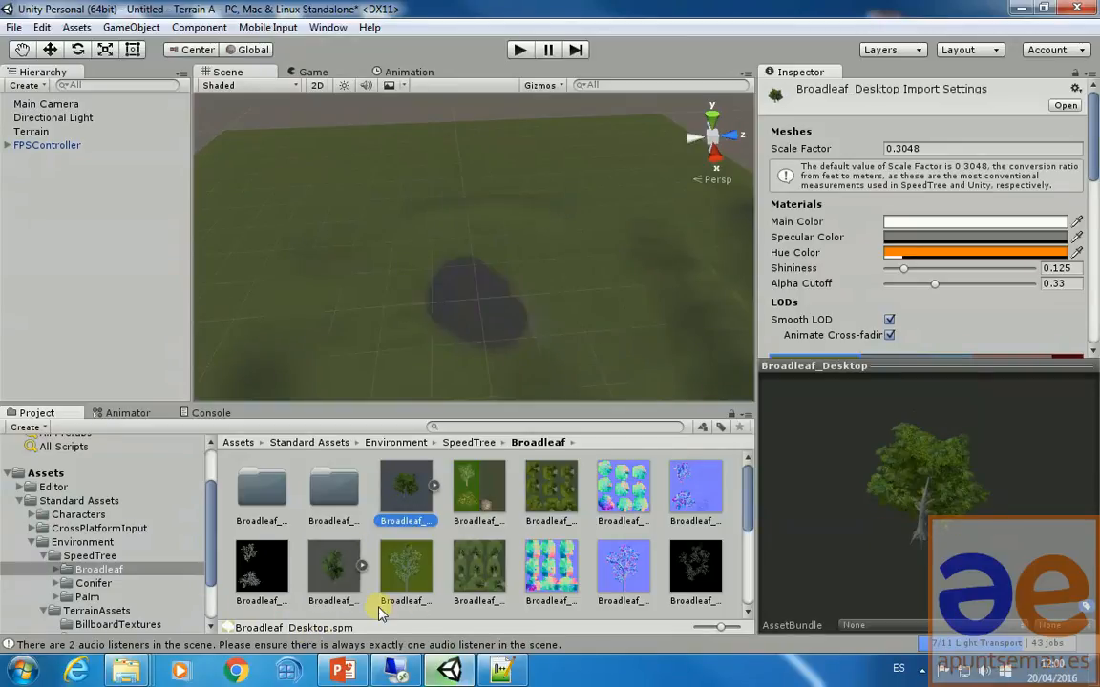
pyautogui.click(336, 588)
pyautogui.click(170, 581)
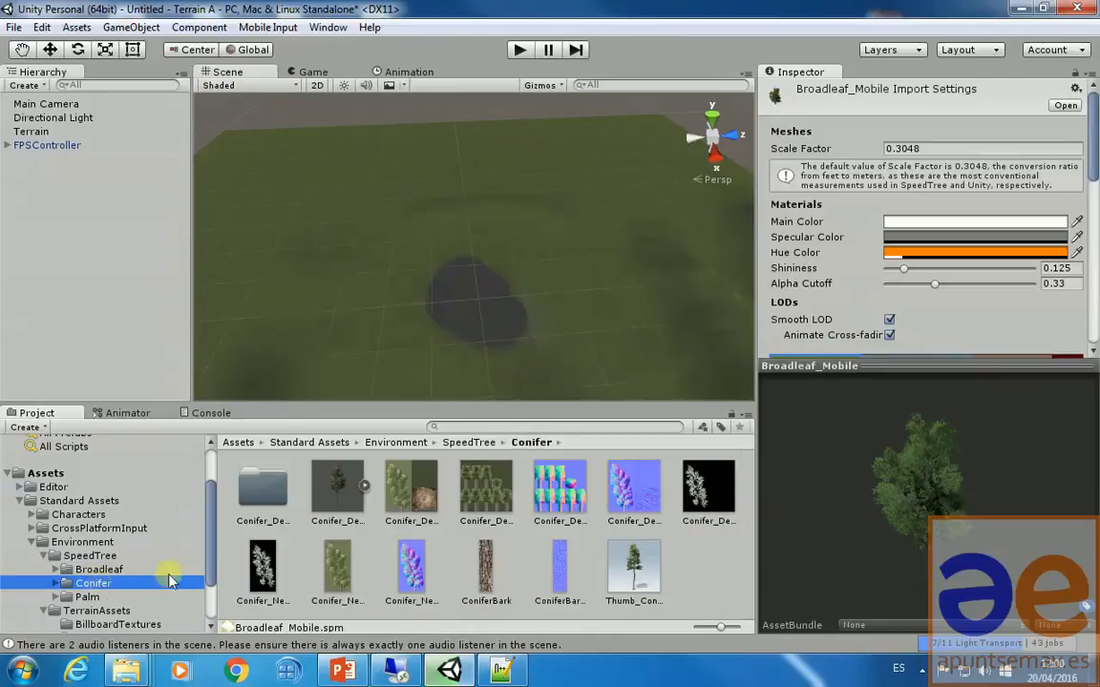
pyautogui.click(346, 501)
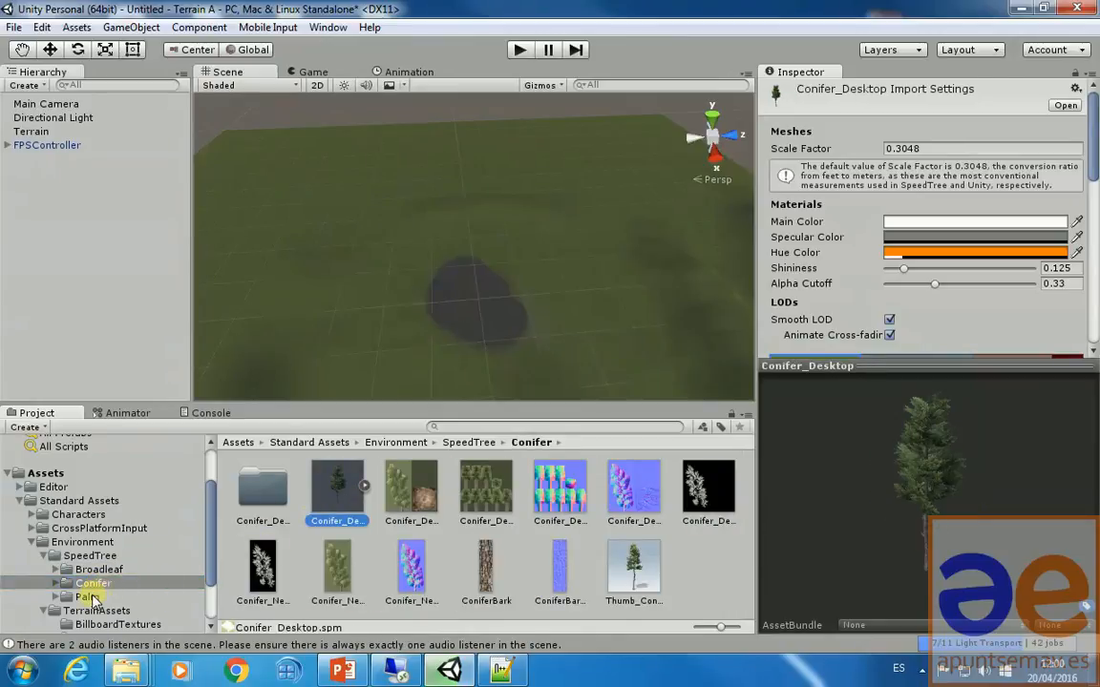
pyautogui.click(87, 596)
pyautogui.click(346, 498)
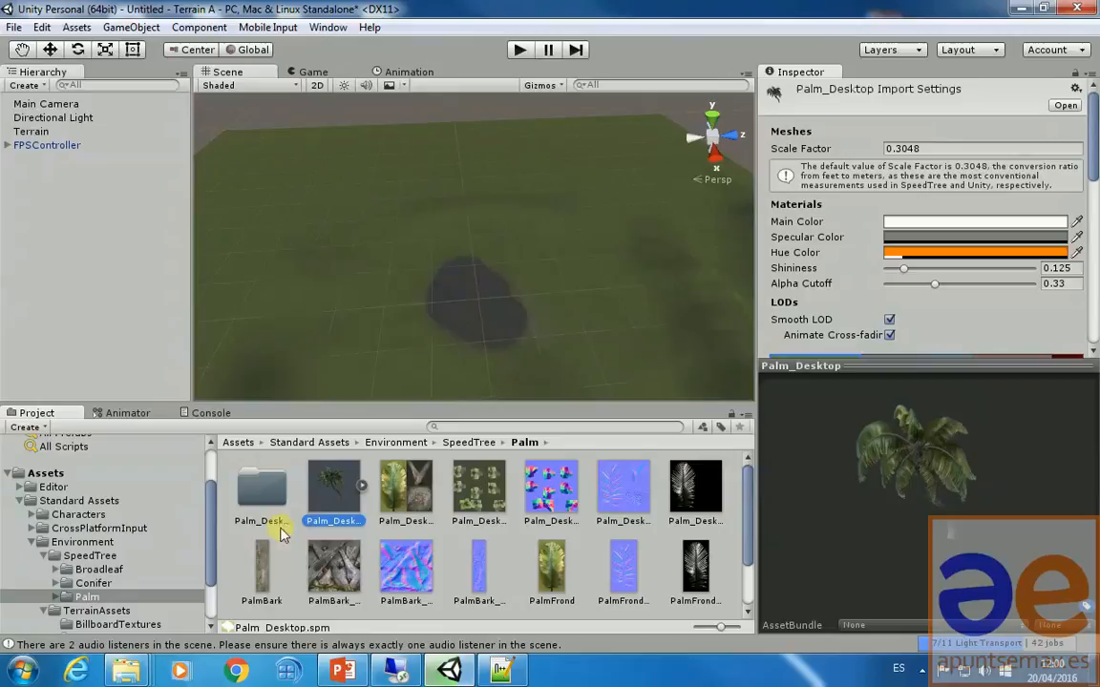
# - Place a Broadleaf_Desktop and a Broadleaf_Mobile tree from the Broadleaf folder directly in the scene on the mud patch
pyautogui.click(103, 571)
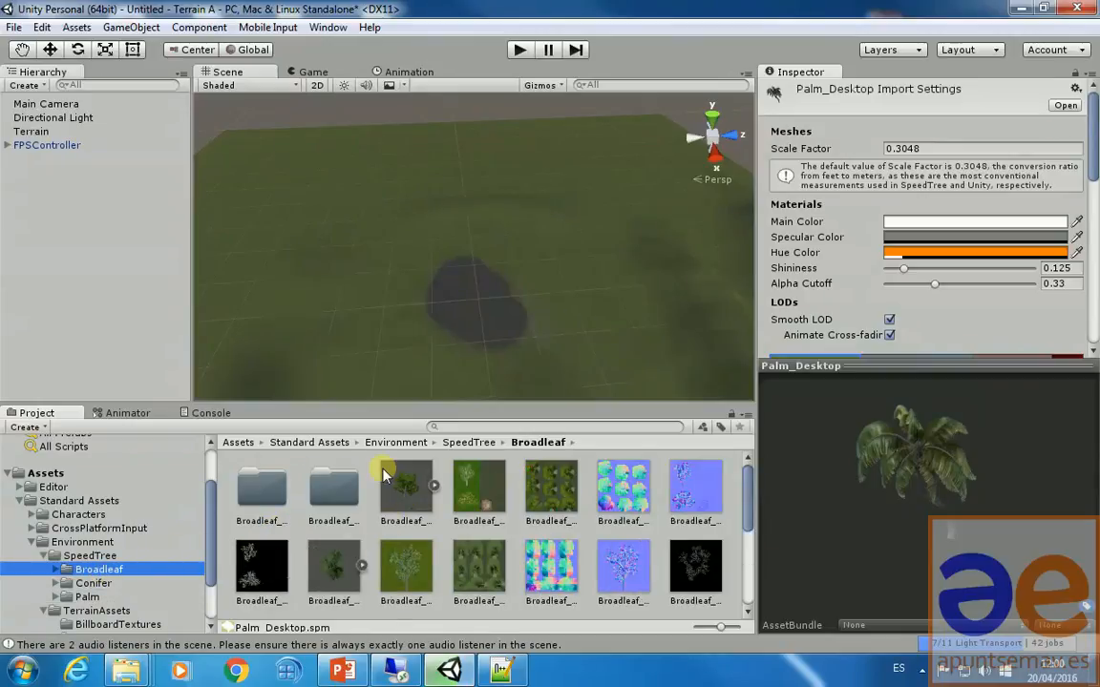
pyautogui.moveTo(407, 492); pyautogui.dragTo(467, 300)
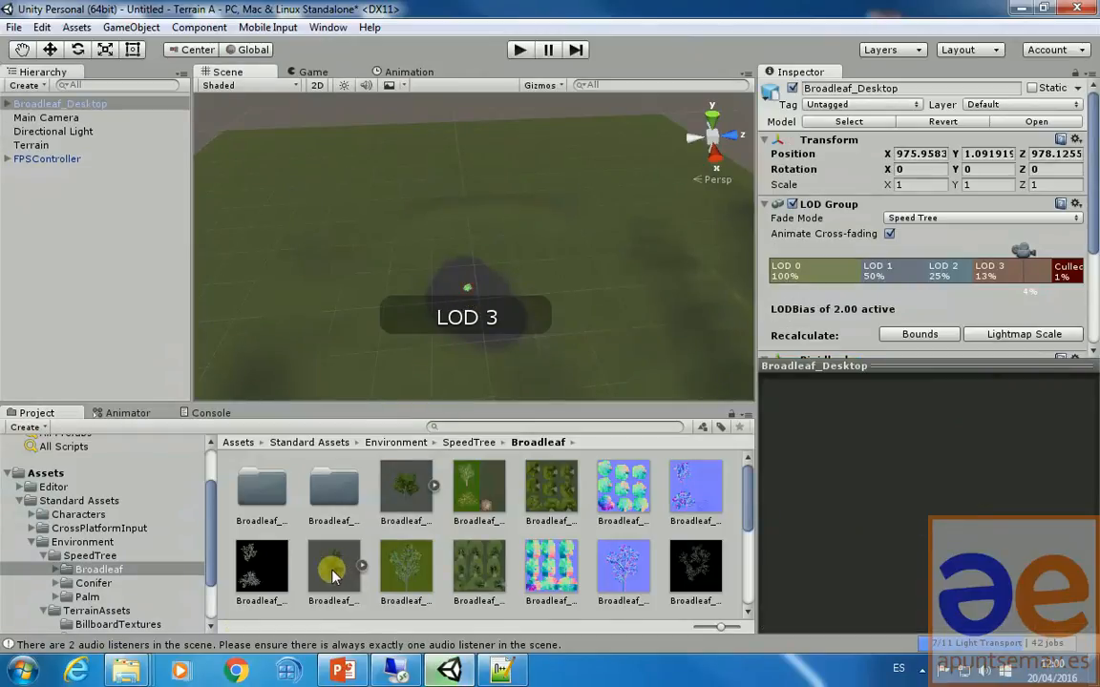
pyautogui.moveTo(332, 574); pyautogui.dragTo(494, 288)
pyautogui.scroll(5, 475, 331)
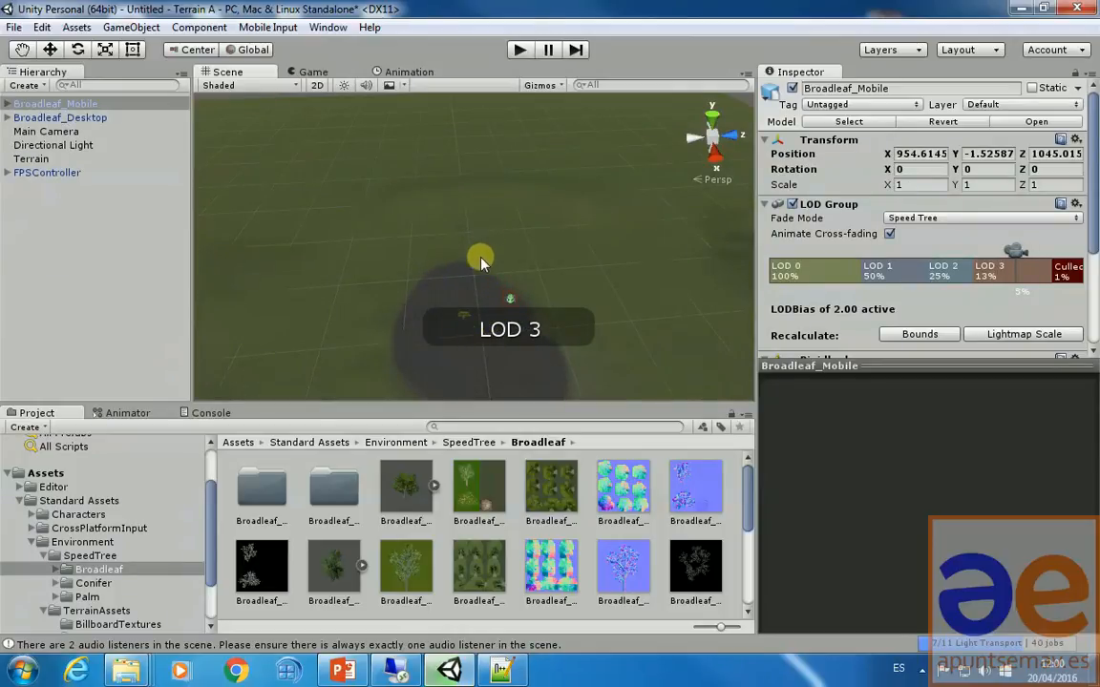
pyautogui.moveTo(592, 359); pyautogui.dragTo(507, 211, button='middle')
pyautogui.scroll(5, 479, 329)
pyautogui.scroll(-3, 480, 323)
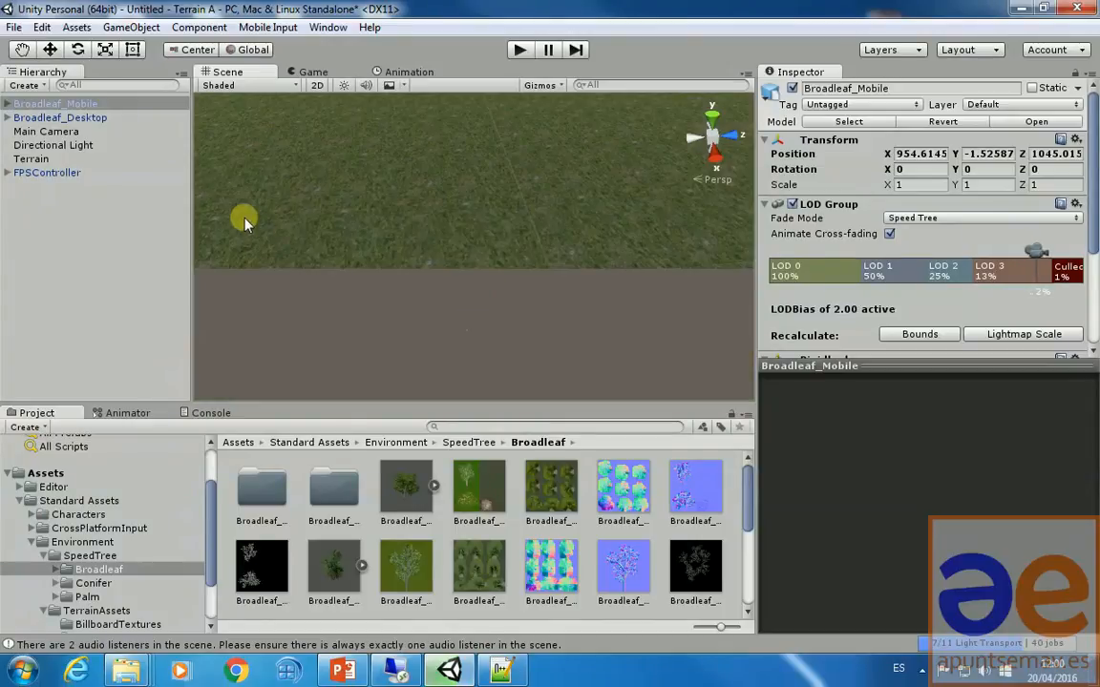
pyautogui.scroll(-5, 523, 277)
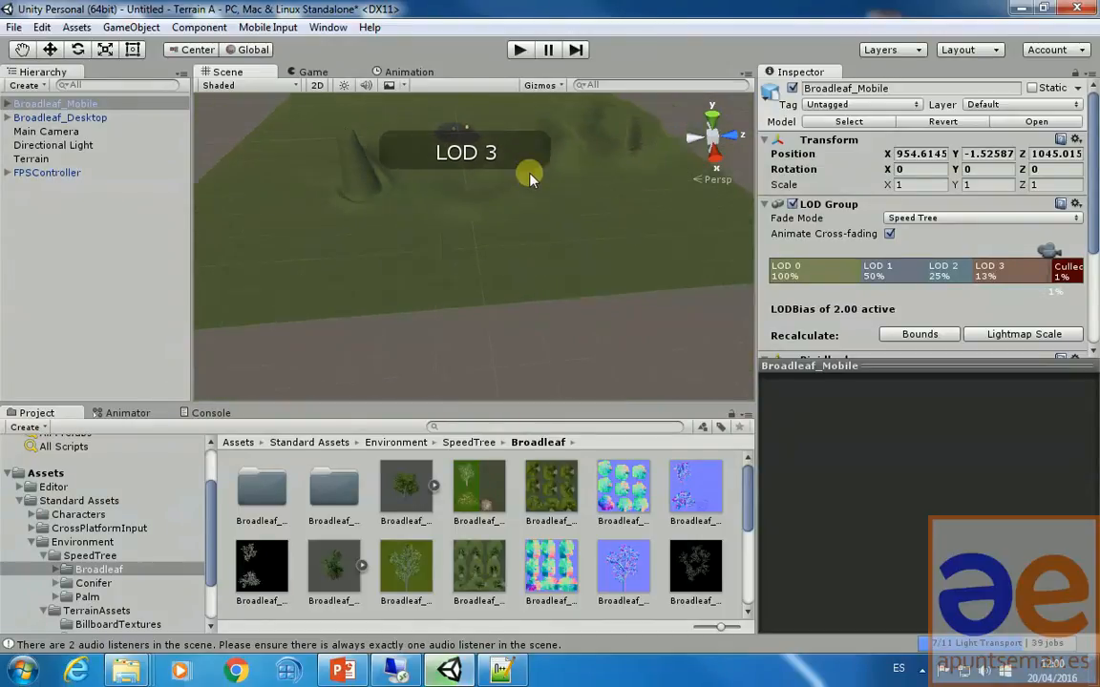
# - Run the scene in play mode, walk up to and around the broadleaf tree to inspect it, and end play mode
pyautogui.click(522, 50)
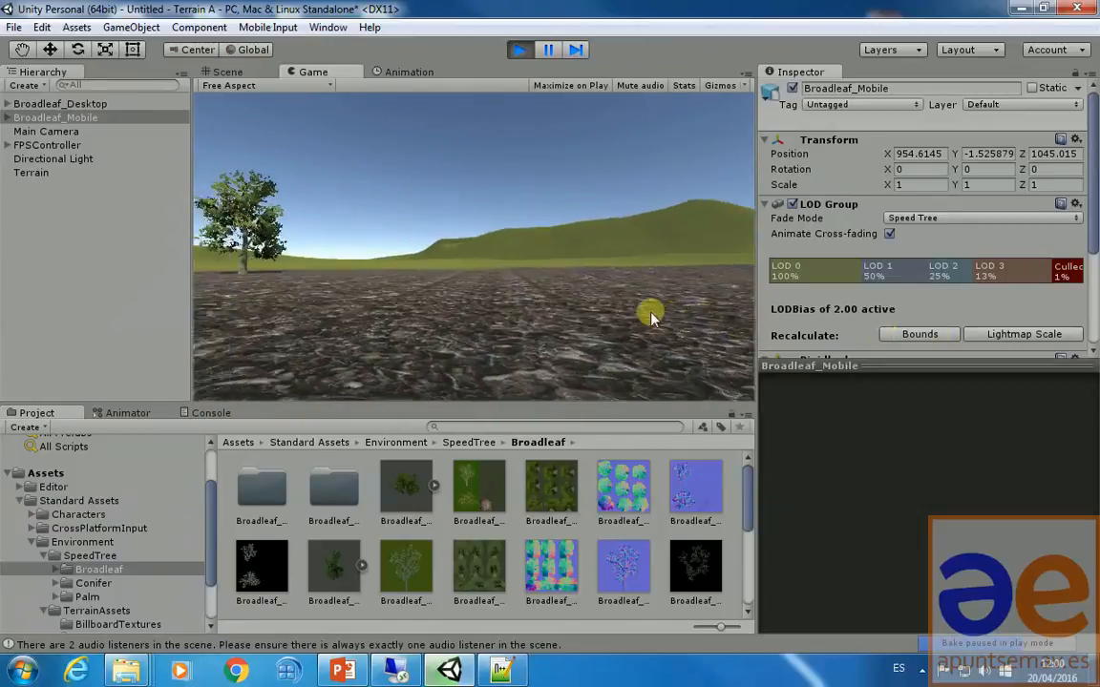
pyautogui.press('w')
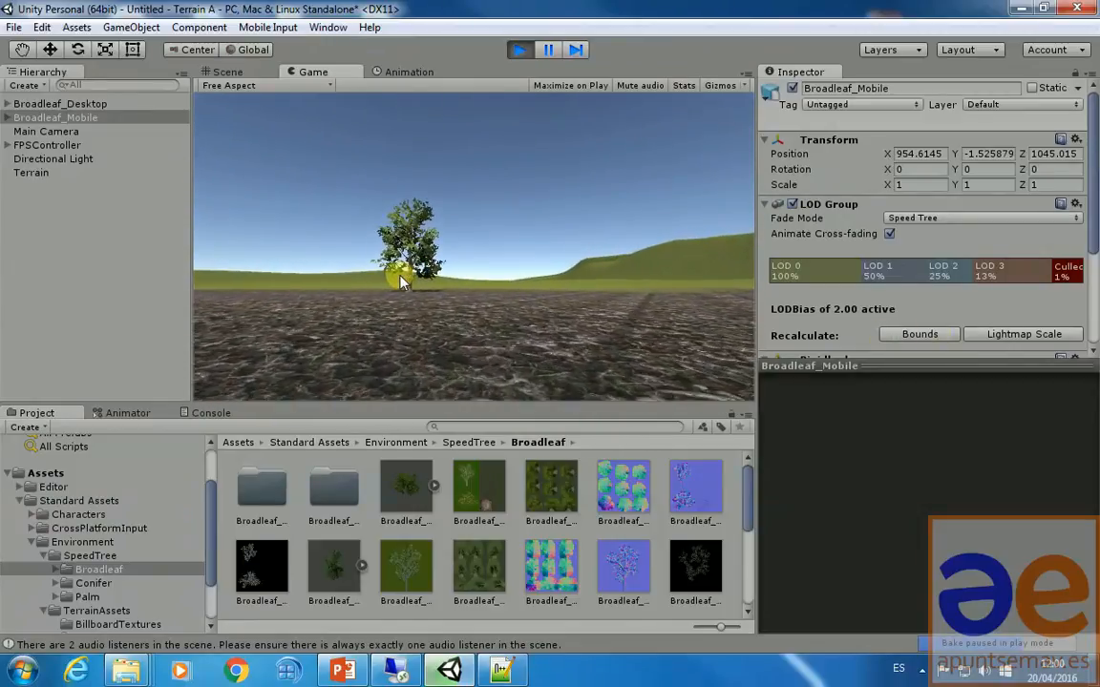
pyautogui.press('w')
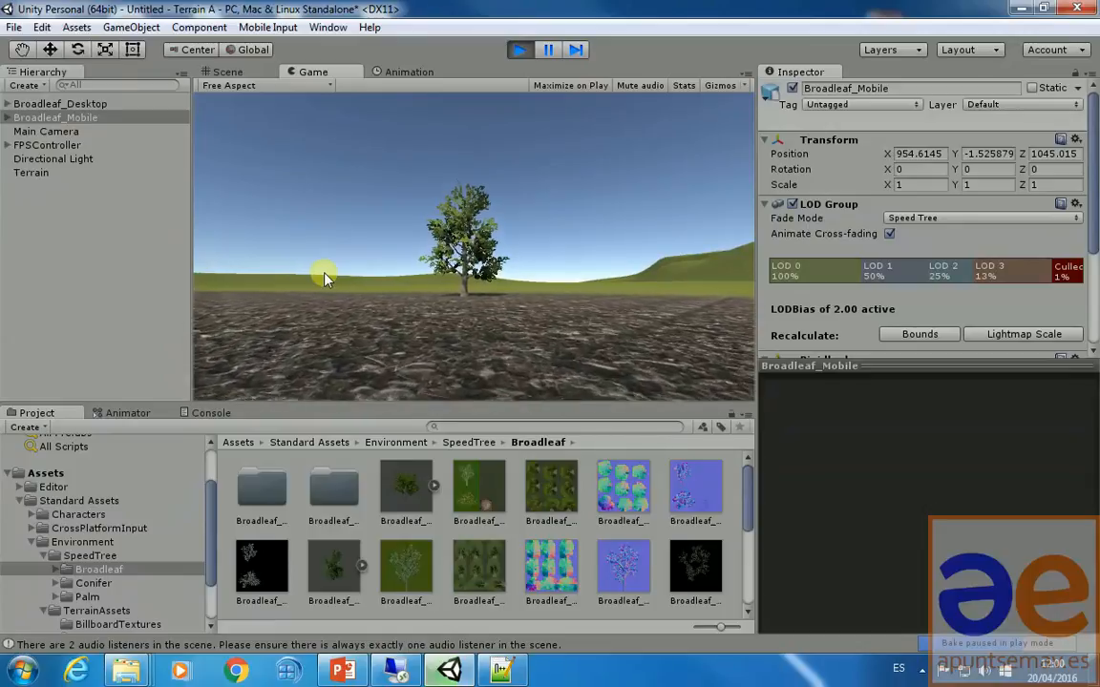
pyautogui.press('w')
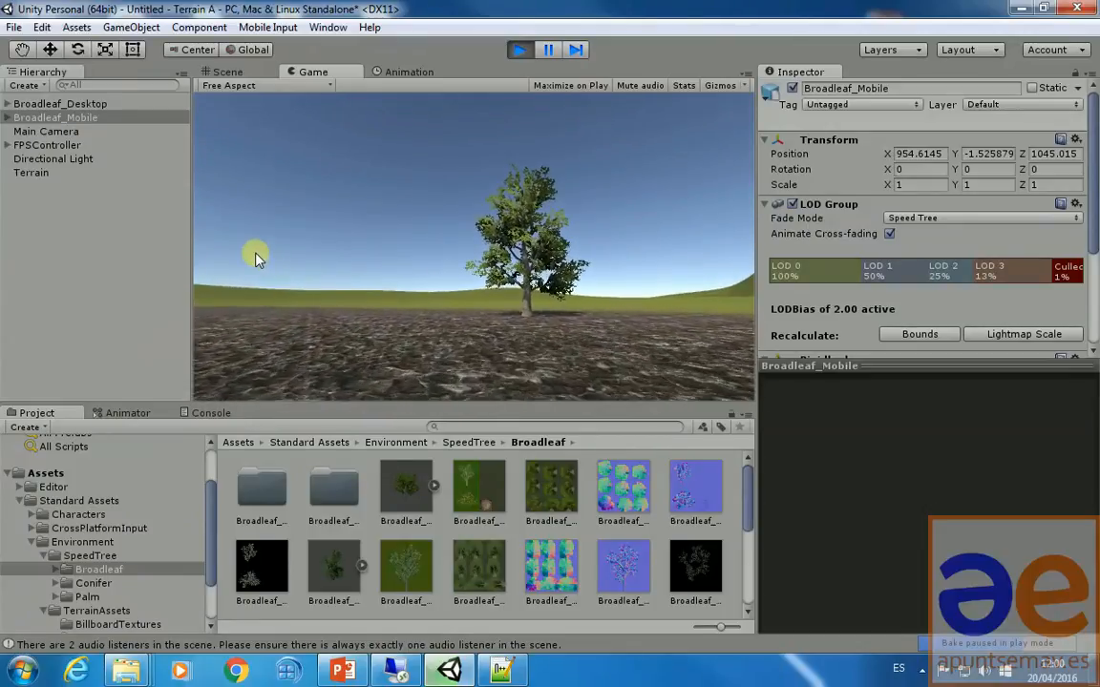
pyautogui.press('w')
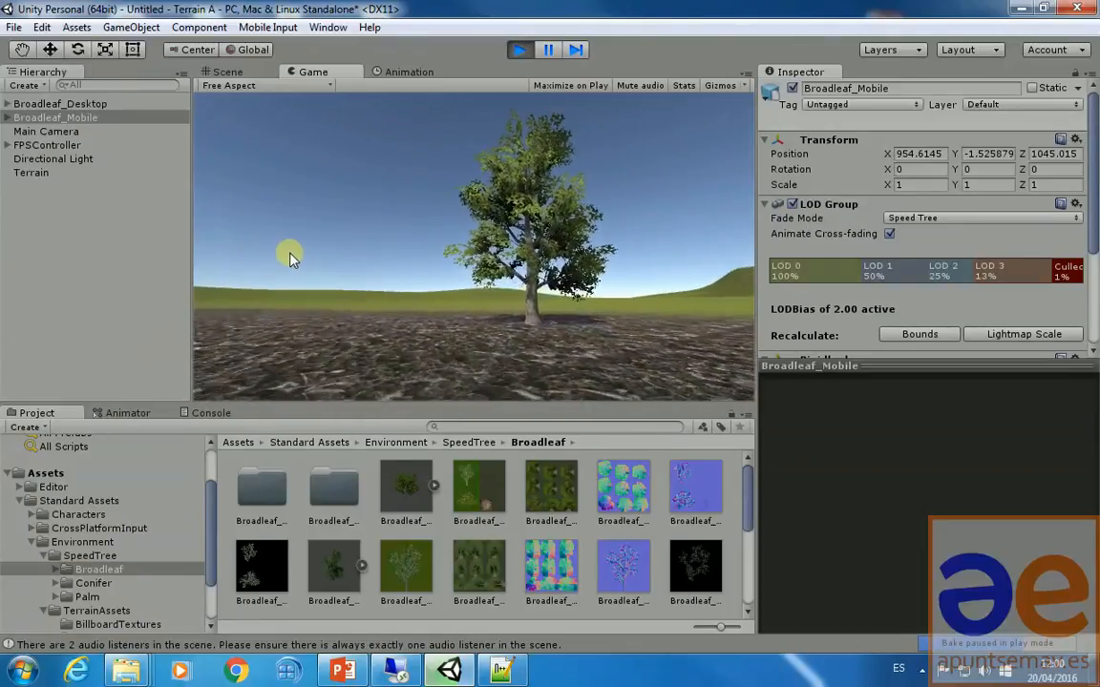
pyautogui.press('w')
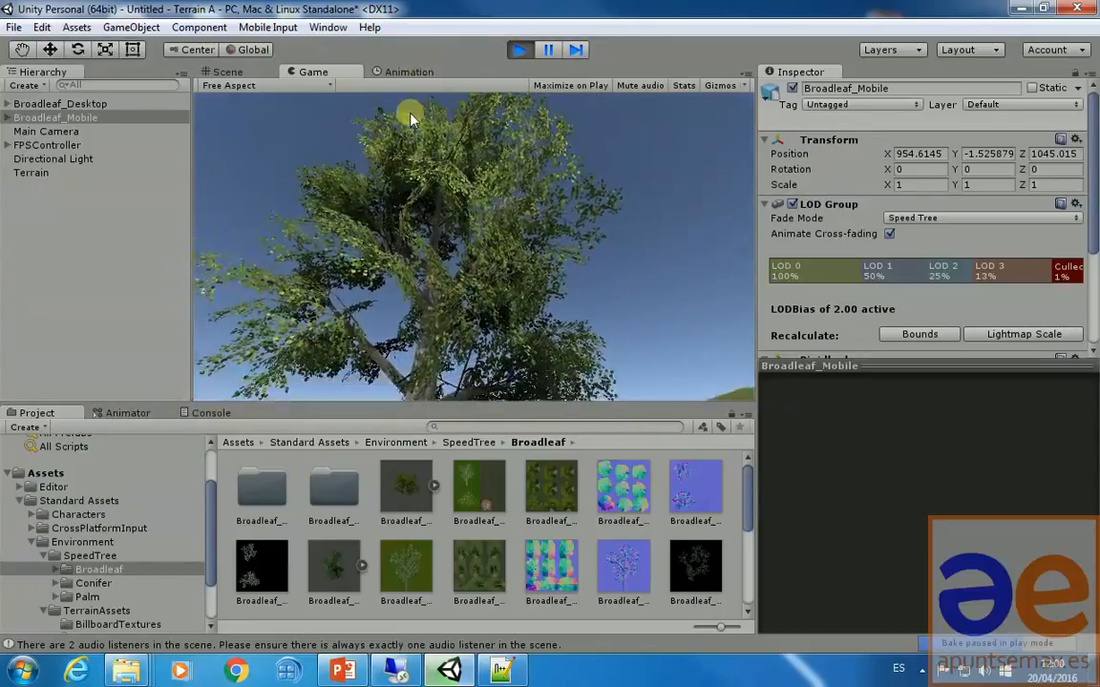
pyautogui.press('w')
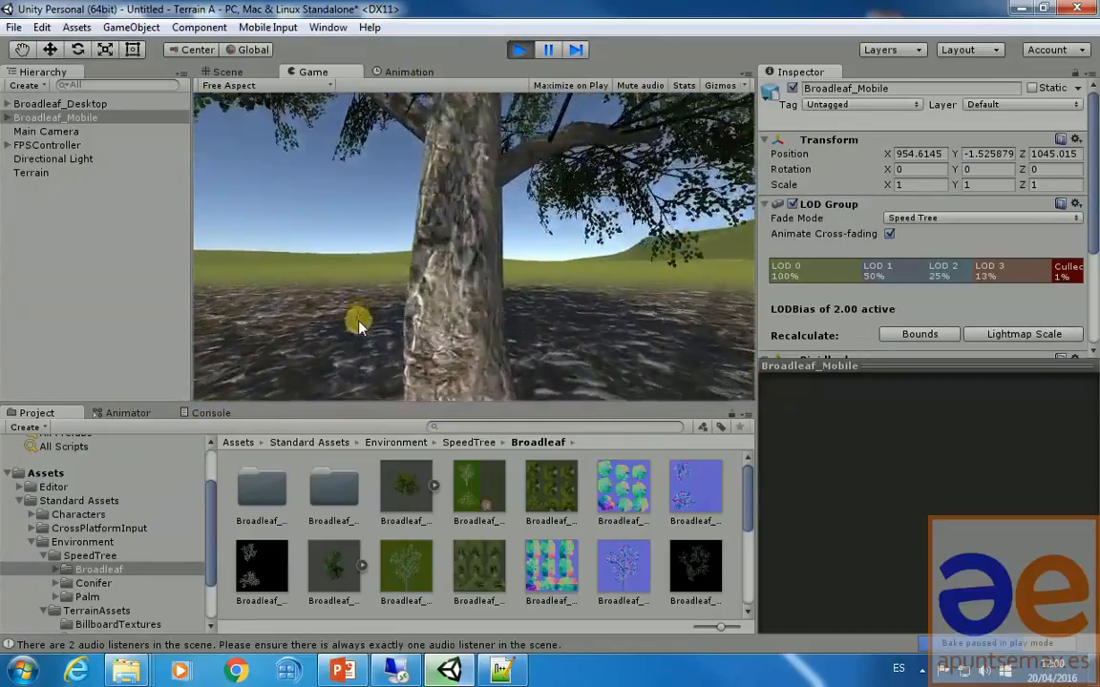
pyautogui.press('a')
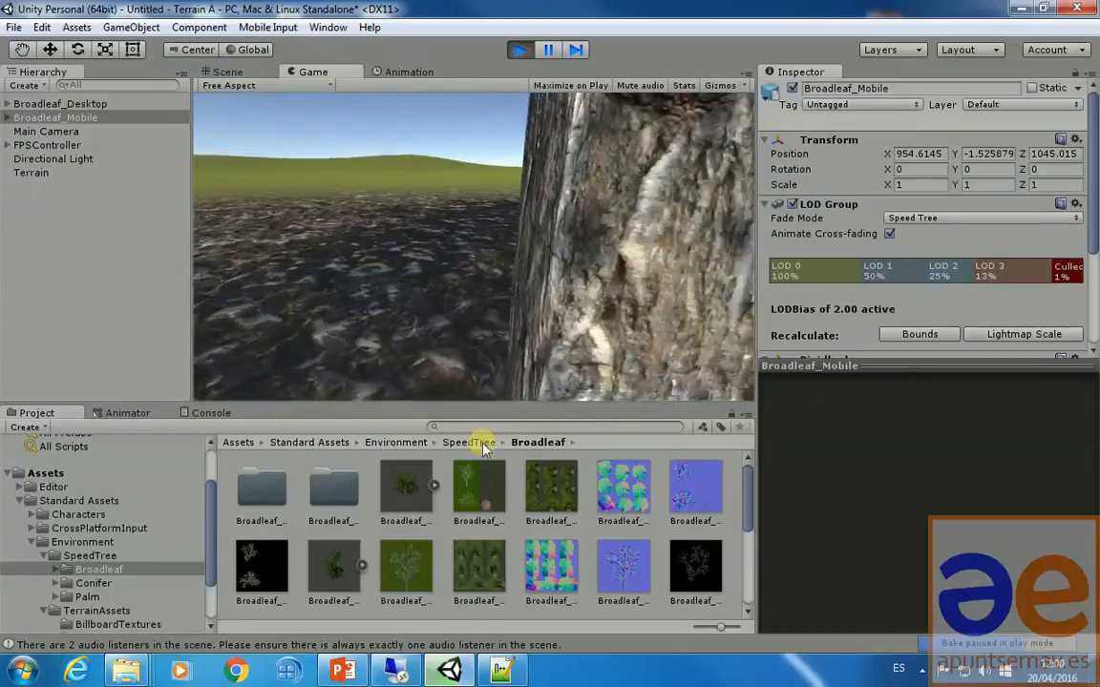
pyautogui.press('a')
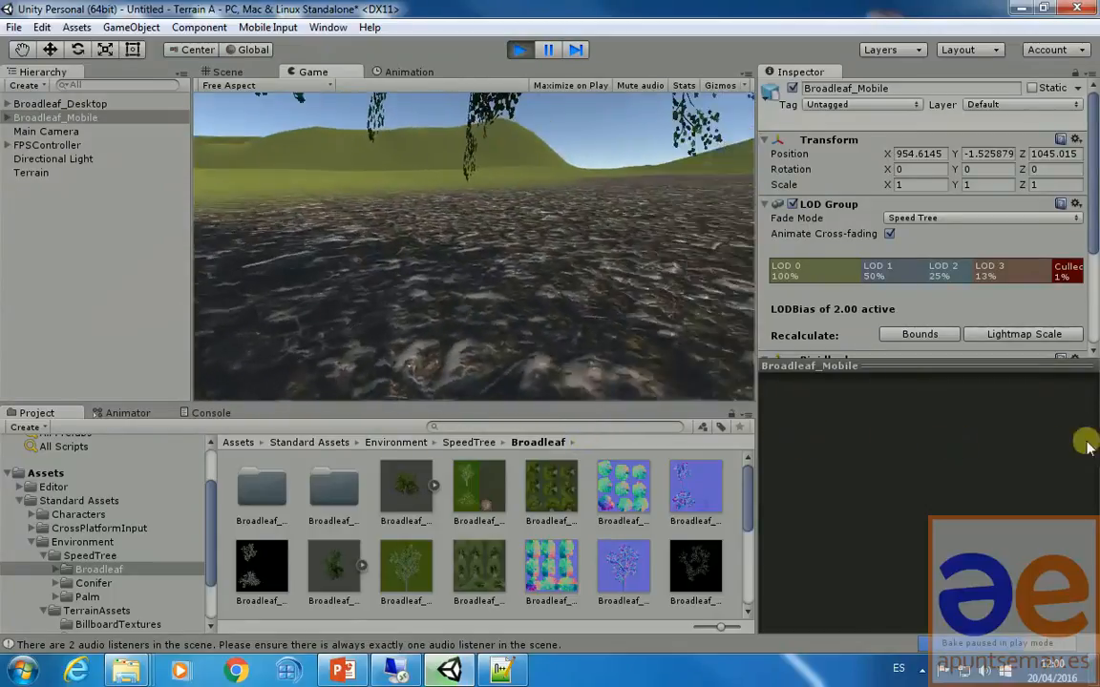
pyautogui.press('w')
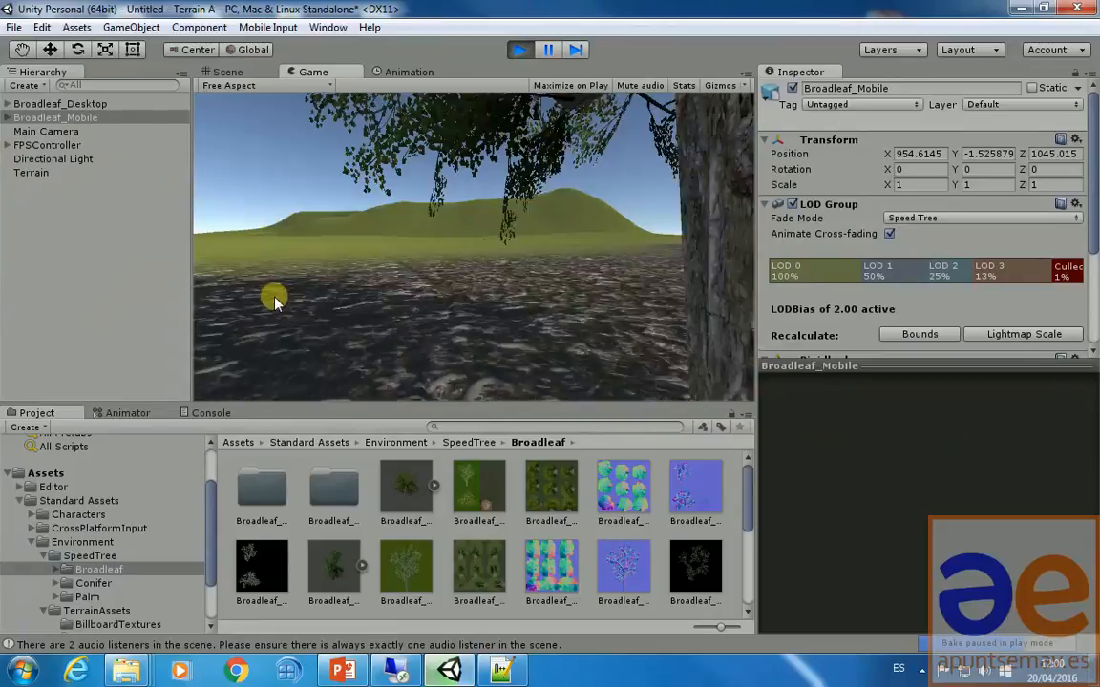
pyautogui.press('w')
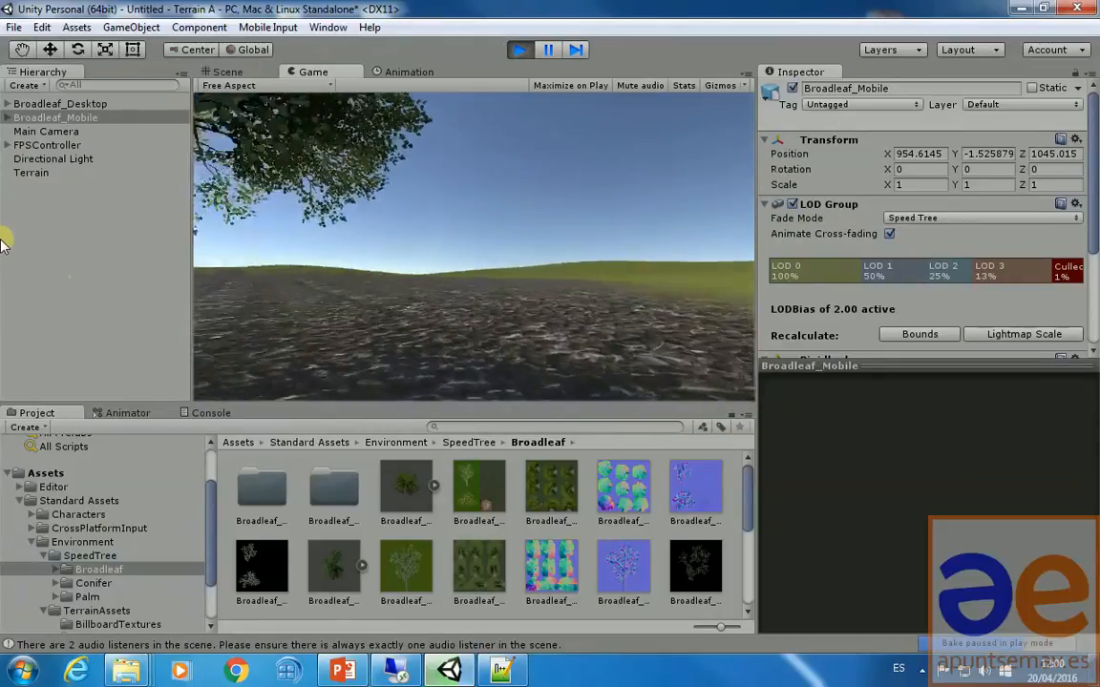
pyautogui.press('w')
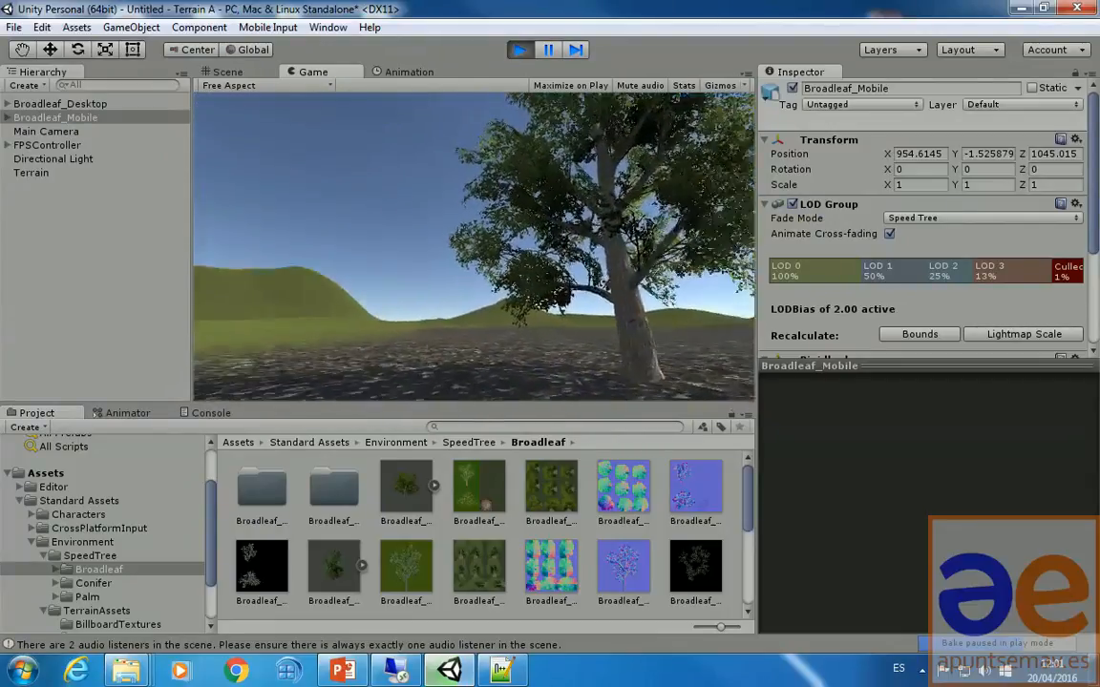
pyautogui.click(515, 51)
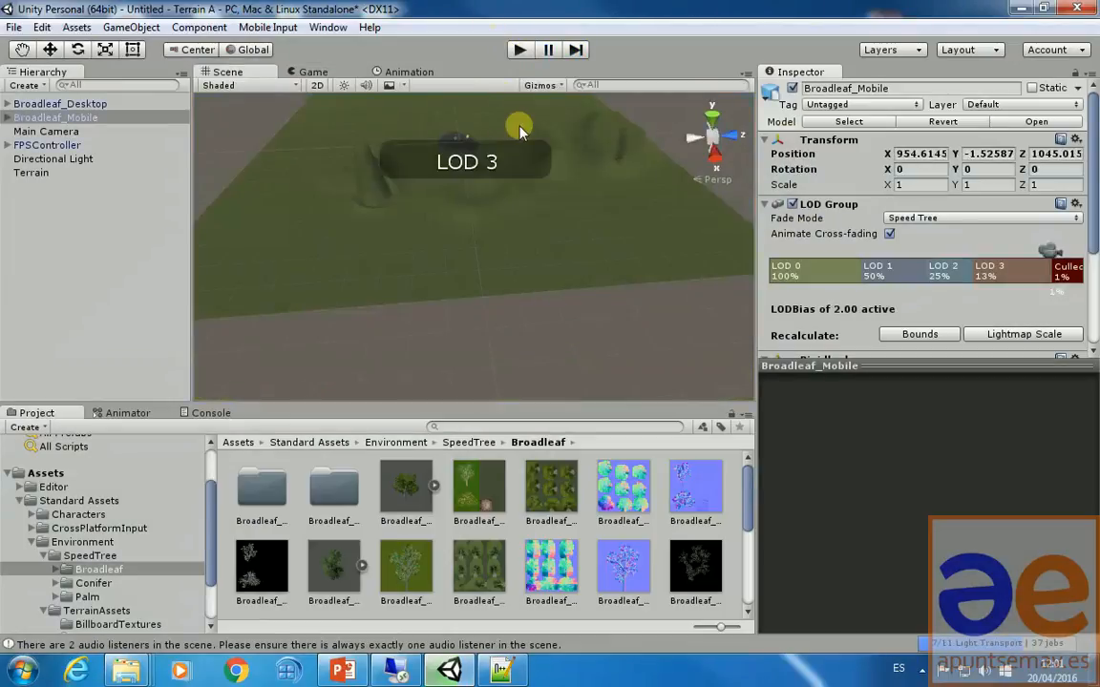
# - Frame the Broadleaf_Desktop tree in the scene, select its LOD 0 level, and view it side-on from near the ground
pyautogui.scroll(5, 491, 294)
pyautogui.moveTo(491, 294); pyautogui.dragTo(446, 235, button='middle')
pyautogui.scroll(-5, 446, 235)
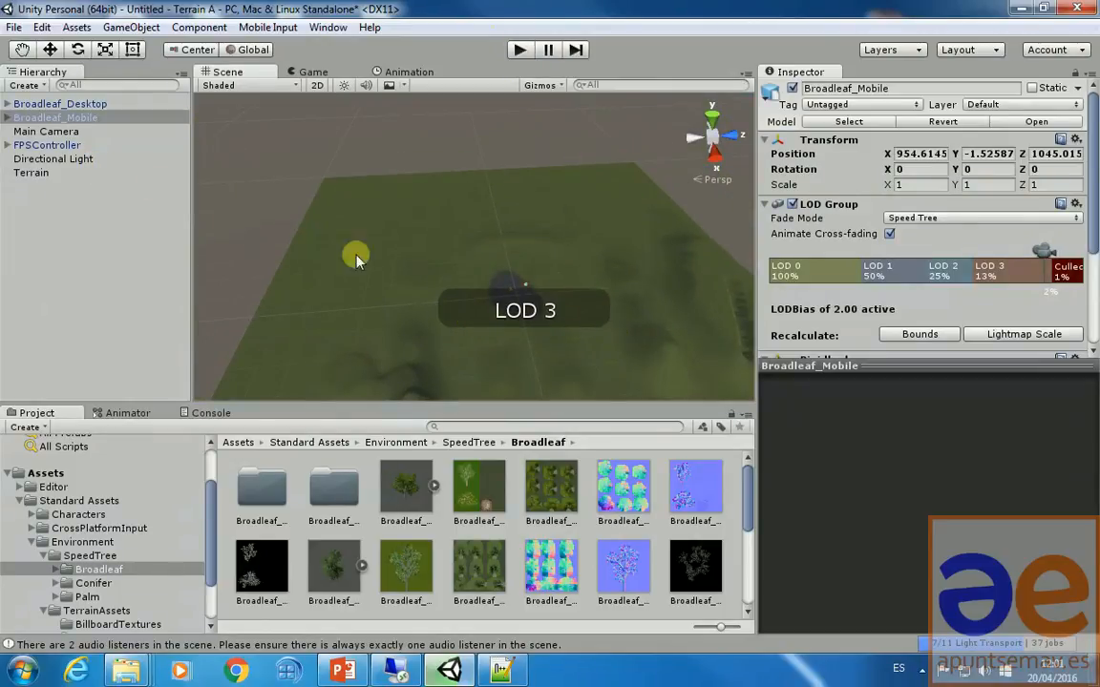
pyautogui.doubleClick(102, 105)
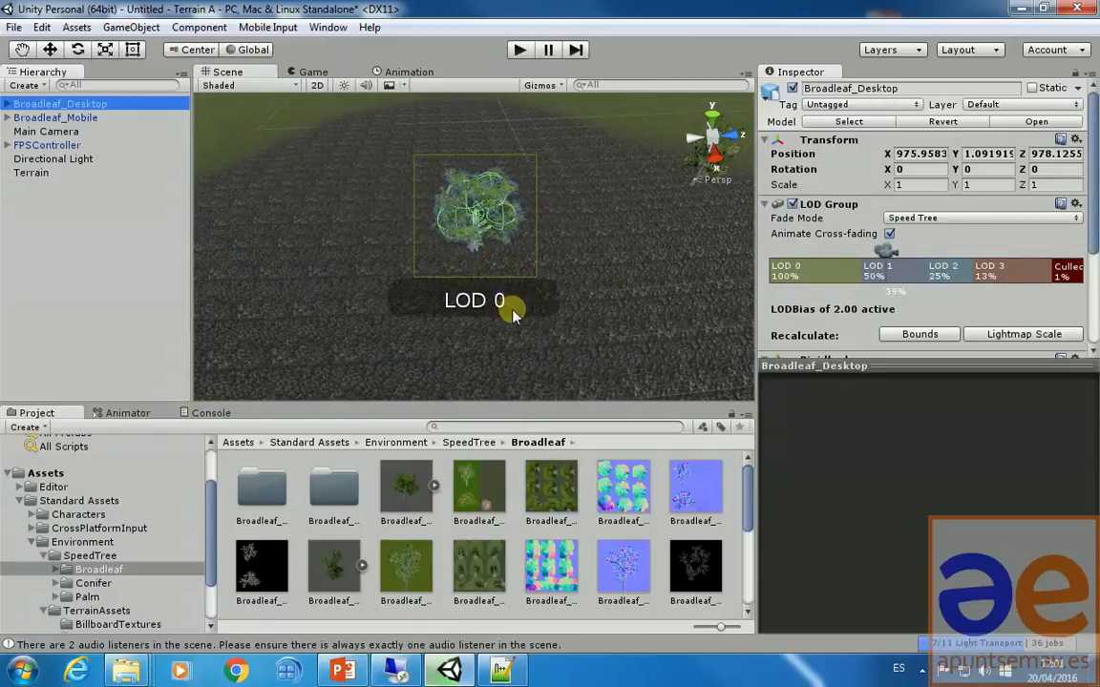
pyautogui.scroll(-5, 508, 307)
pyautogui.scroll(8, 541, 326)
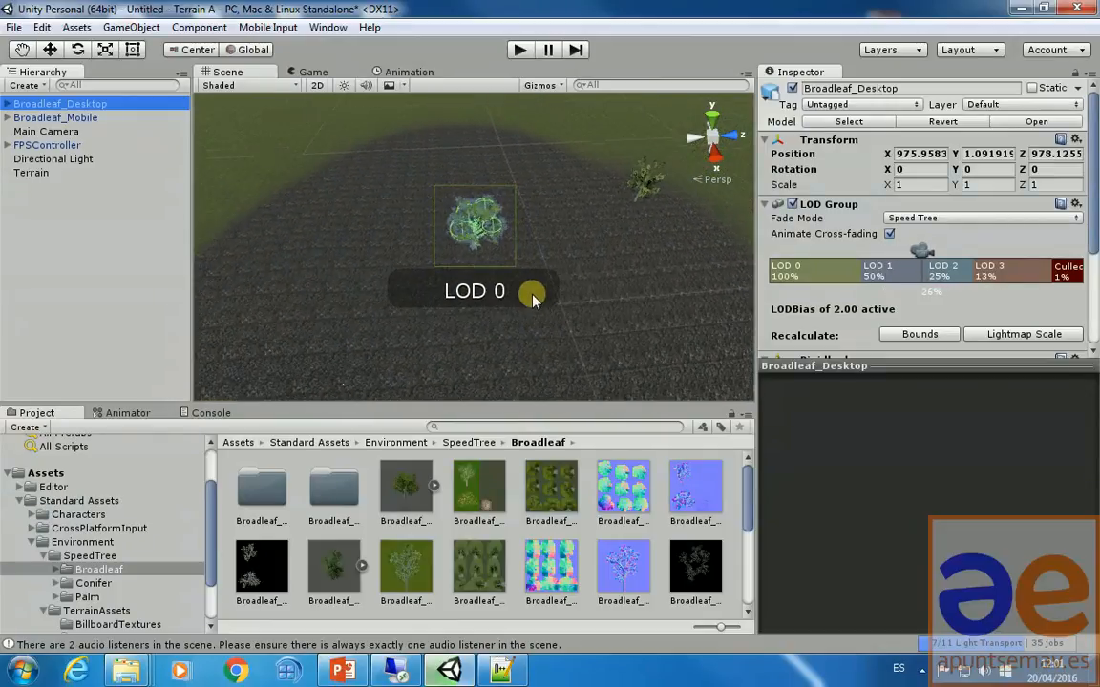
pyautogui.scroll(1, 524, 284)
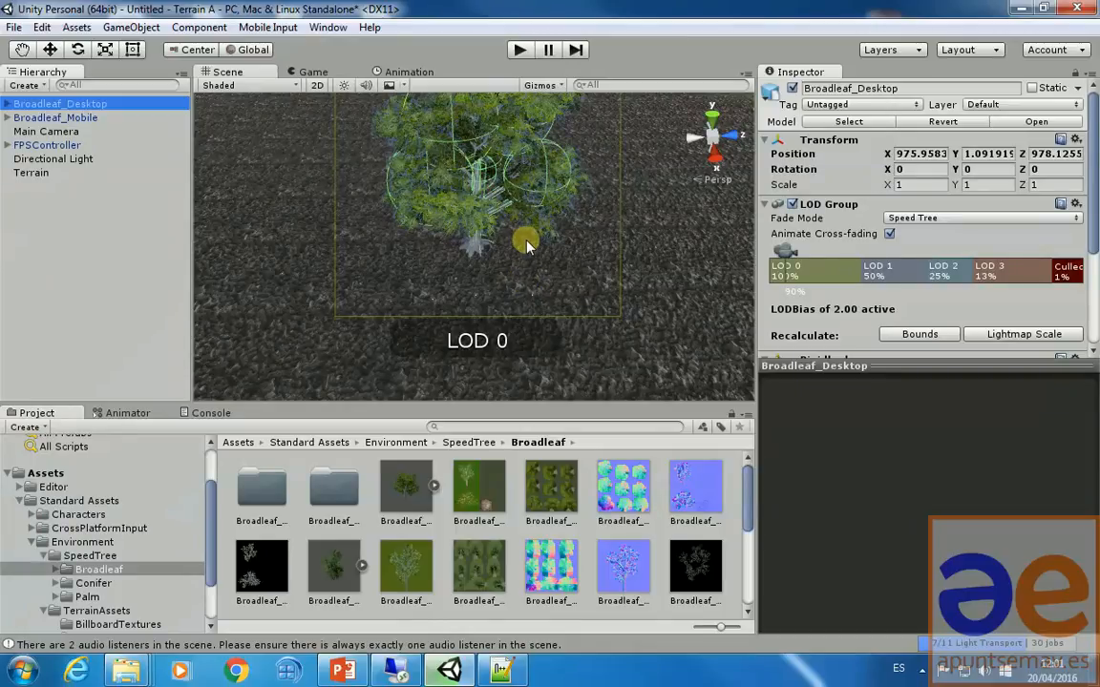
pyautogui.click(779, 257)
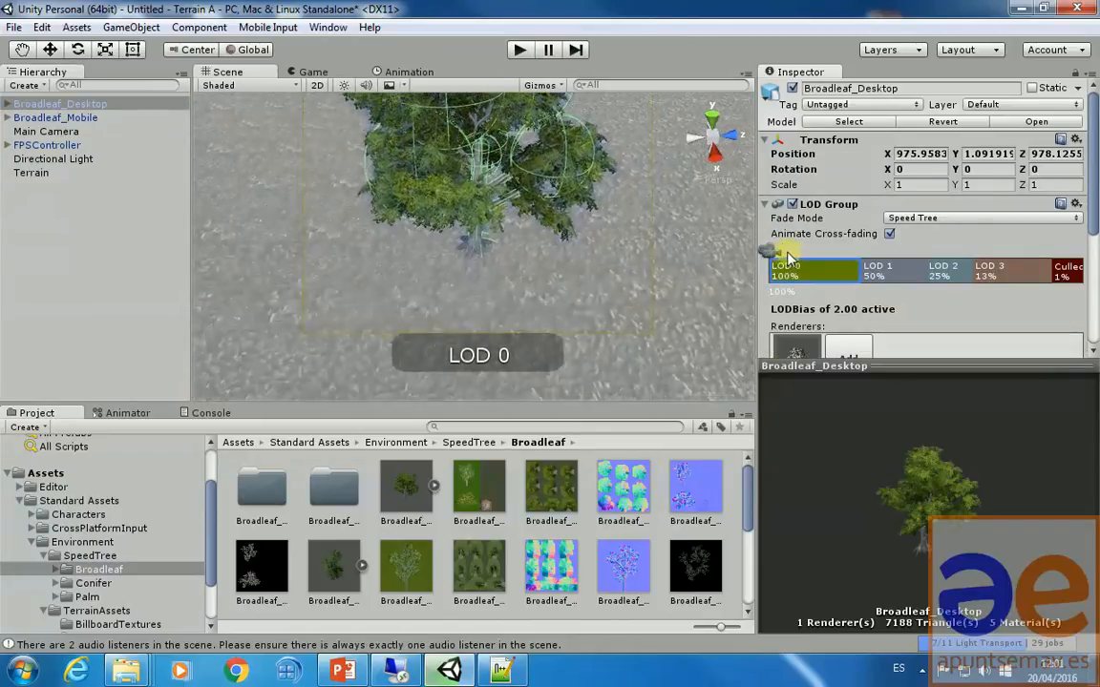
pyautogui.moveTo(572, 270); pyautogui.dragTo(575, 329, button='middle')
pyautogui.keyDown('alt'); pyautogui.moveTo(523, 292); pyautogui.dragTo(491, 186); pyautogui.keyUp('alt')
pyautogui.moveTo(492, 186); pyautogui.dragTo(503, 232, button='middle')
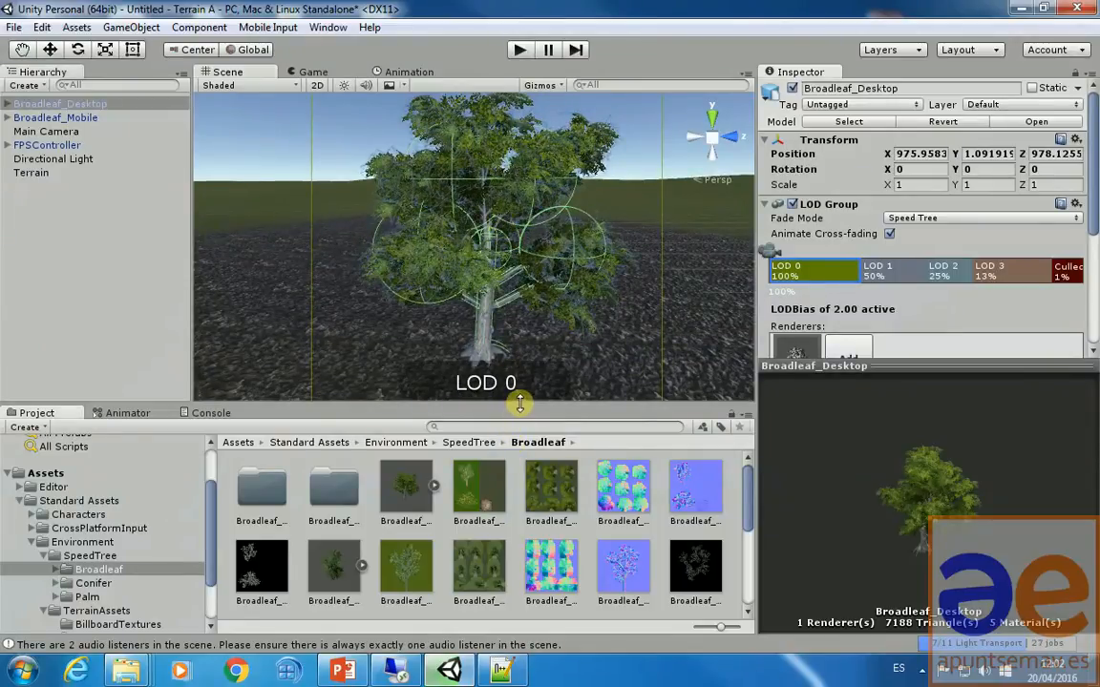
# - Preview how the Broadleaf_Desktop tree's detail changes by moving its LOD Group camera from LOD 0 to LOD 3 and back
pyautogui.moveTo(774, 251); pyautogui.dragTo(817, 251)
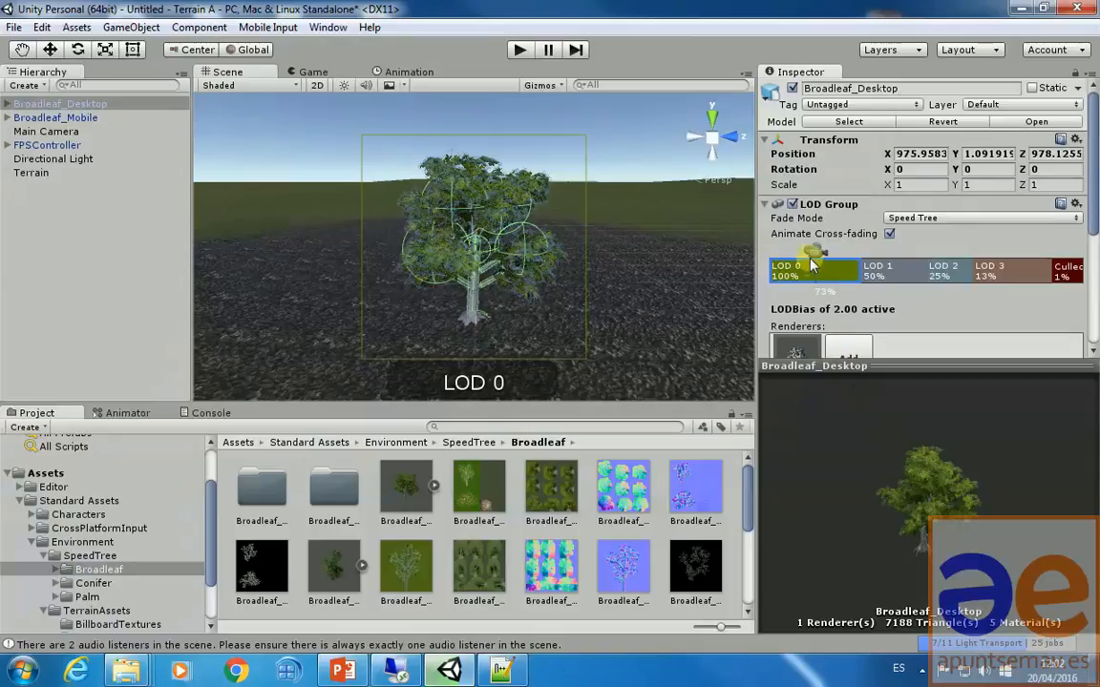
pyautogui.moveTo(816, 256); pyautogui.dragTo(984, 264)
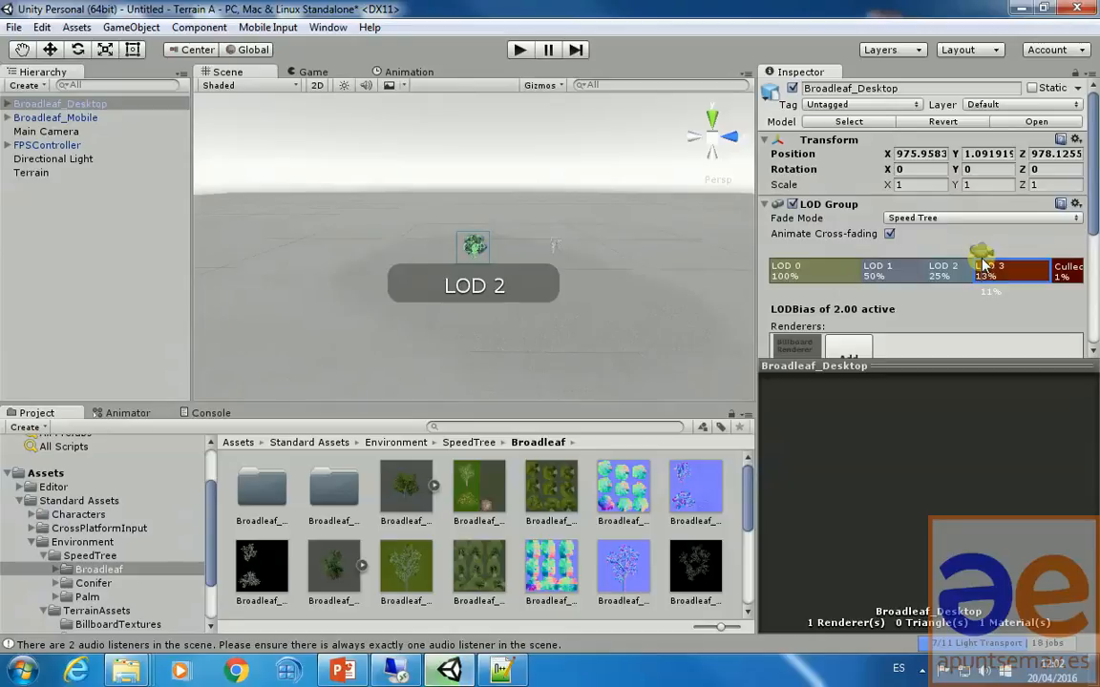
pyautogui.moveTo(984, 263)
pyautogui.mouseDown()
pyautogui.moveTo(1071, 272)
pyautogui.moveTo(827, 271)
pyautogui.mouseUp()
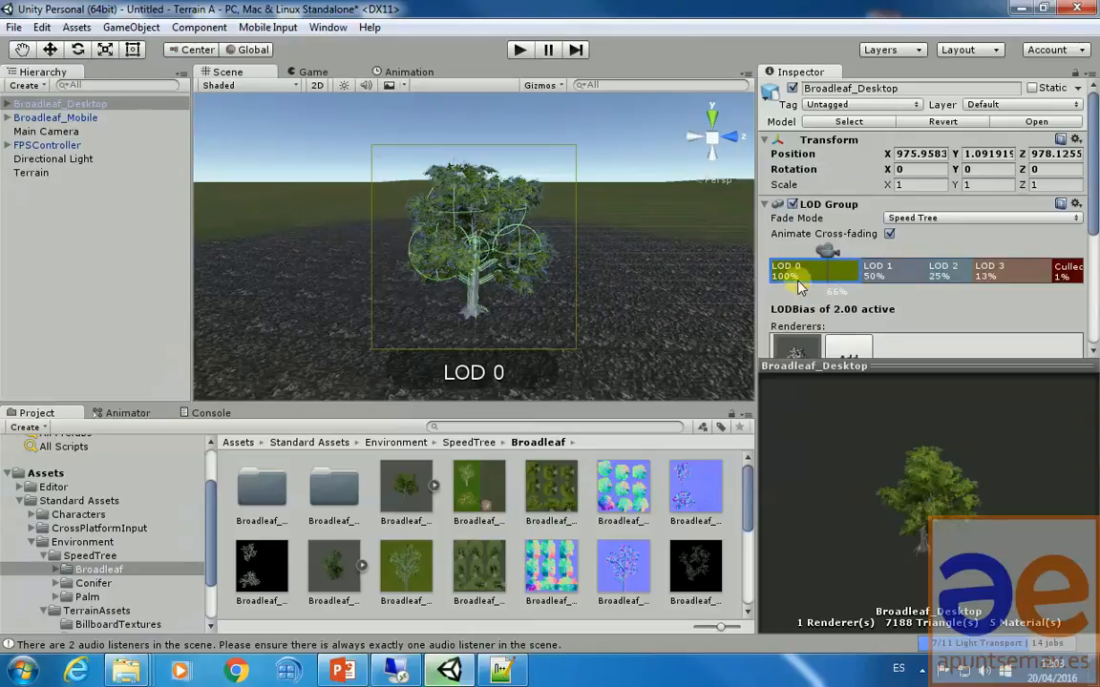
# - Adjust the Broadleaf_Desktop tree's LOD thresholds to 39% for LOD 1, 19% for LOD 2 and 5% for LOD 3
pyautogui.moveTo(827, 250)
pyautogui.mouseDown()
pyautogui.moveTo(869, 250)
pyautogui.moveTo(854, 254)
pyautogui.moveTo(860, 268)
pyautogui.moveTo(1009, 272)
pyautogui.mouseUp()
pyautogui.moveTo(941, 271); pyautogui.dragTo(947, 271)
pyautogui.moveTo(877, 271)
pyautogui.mouseDown()
pyautogui.moveTo(888, 271)
pyautogui.moveTo(847, 241)
pyautogui.moveTo(776, 250)
pyautogui.moveTo(866, 263)
pyautogui.moveTo(869, 244)
pyautogui.moveTo(788, 260)
pyautogui.moveTo(886, 264)
pyautogui.moveTo(816, 270)
pyautogui.moveTo(836, 267)
pyautogui.mouseUp()
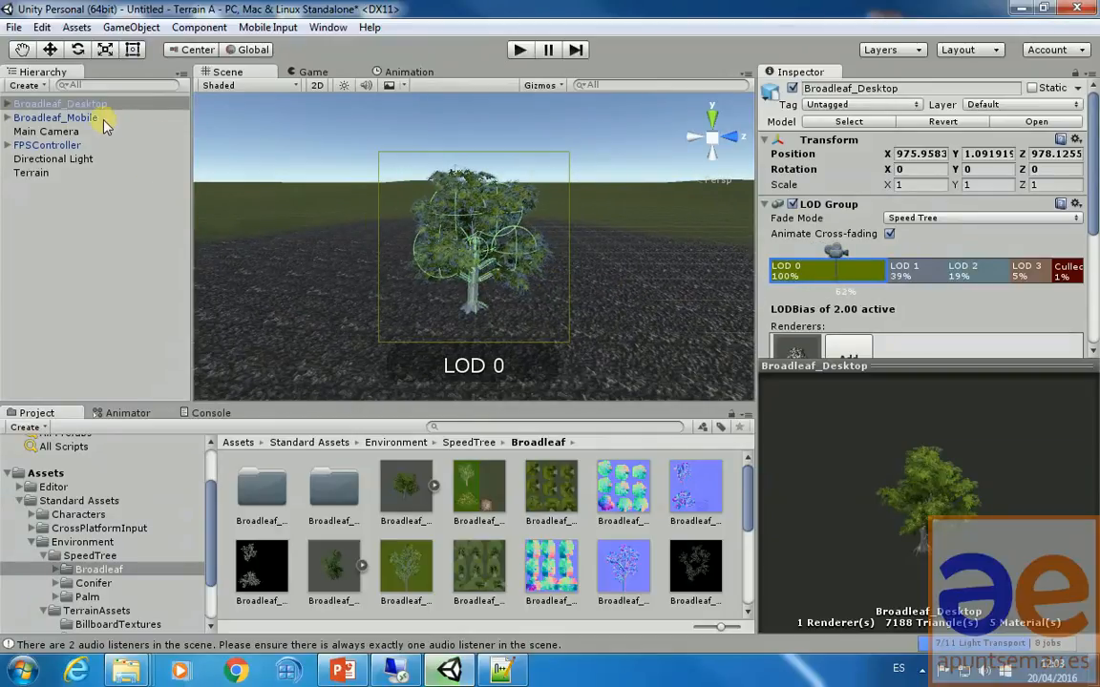
# - Delete the Broadleaf_Desktop and Broadleaf_Mobile trees from the scene
pyautogui.keyDown('shift'); pyautogui.click(78, 119); pyautogui.keyUp('shift')
pyautogui.press('Delete')
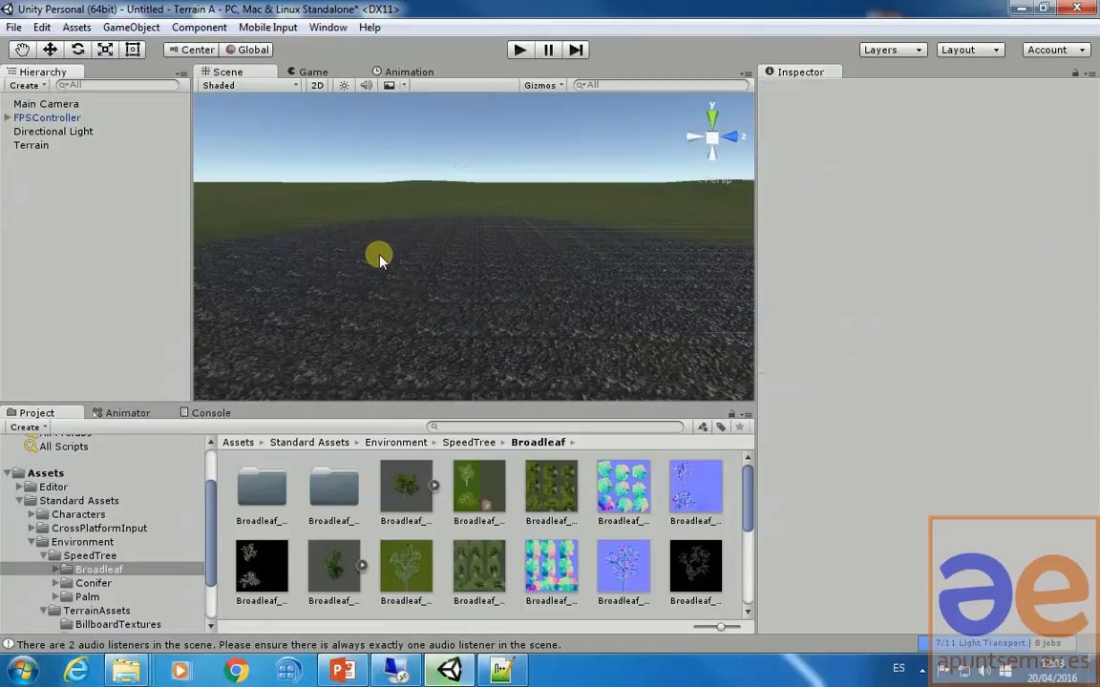
# - Add the Broadleaf_Desktop model as a tree type on the terrain
pyautogui.click(36, 143)
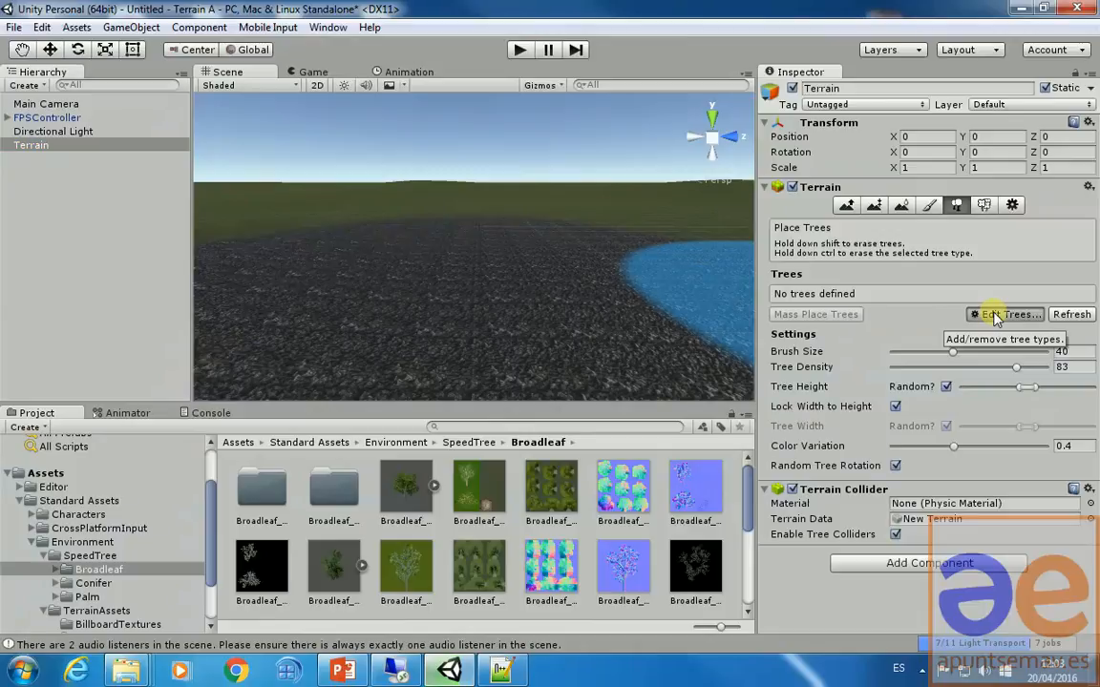
pyautogui.click(993, 315)
pyautogui.click(1023, 319)
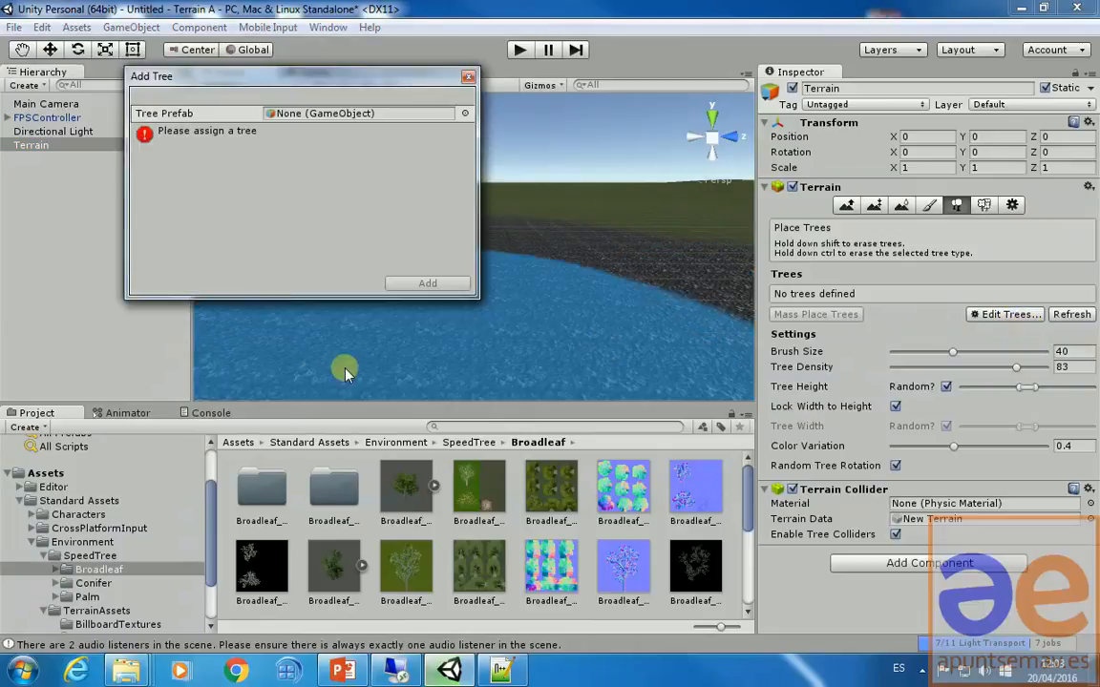
pyautogui.moveTo(405, 492); pyautogui.dragTo(375, 121)
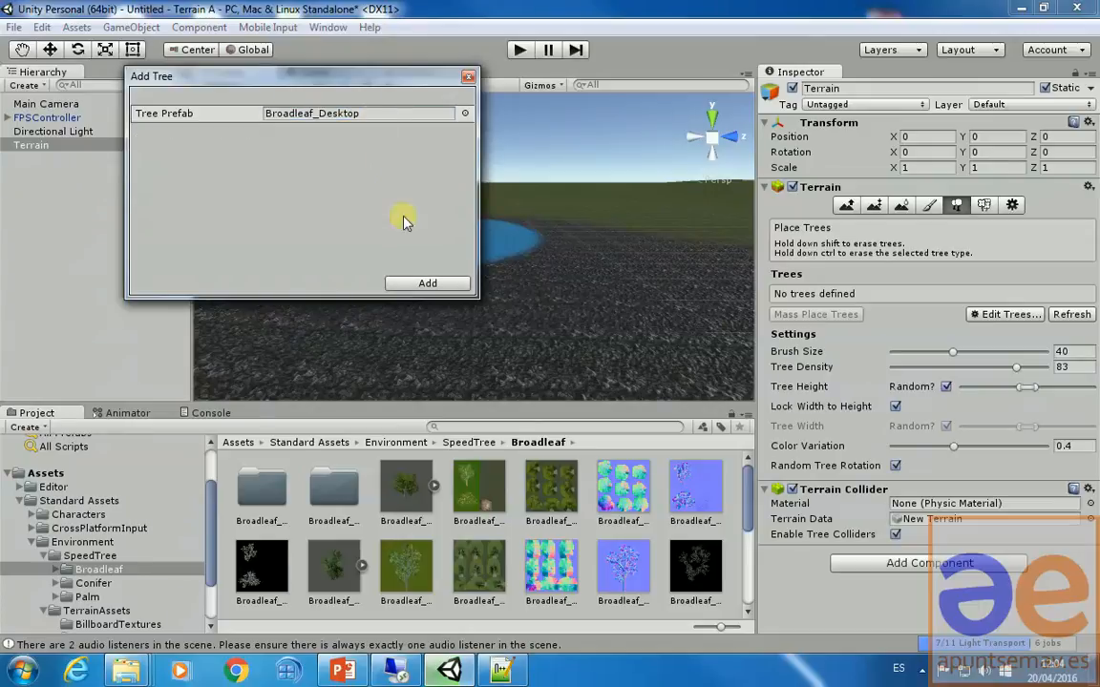
pyautogui.click(445, 283)
# - Add the Broadleaf_Mobile model as a second tree type on the terrain
pyautogui.click(977, 375)
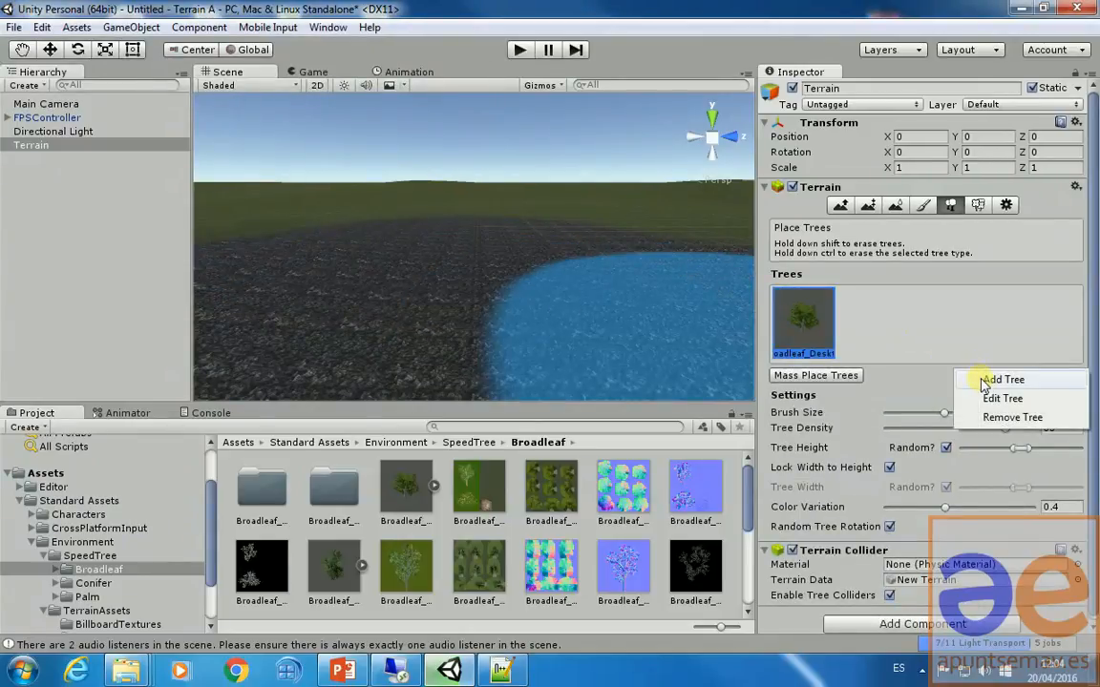
pyautogui.click(984, 378)
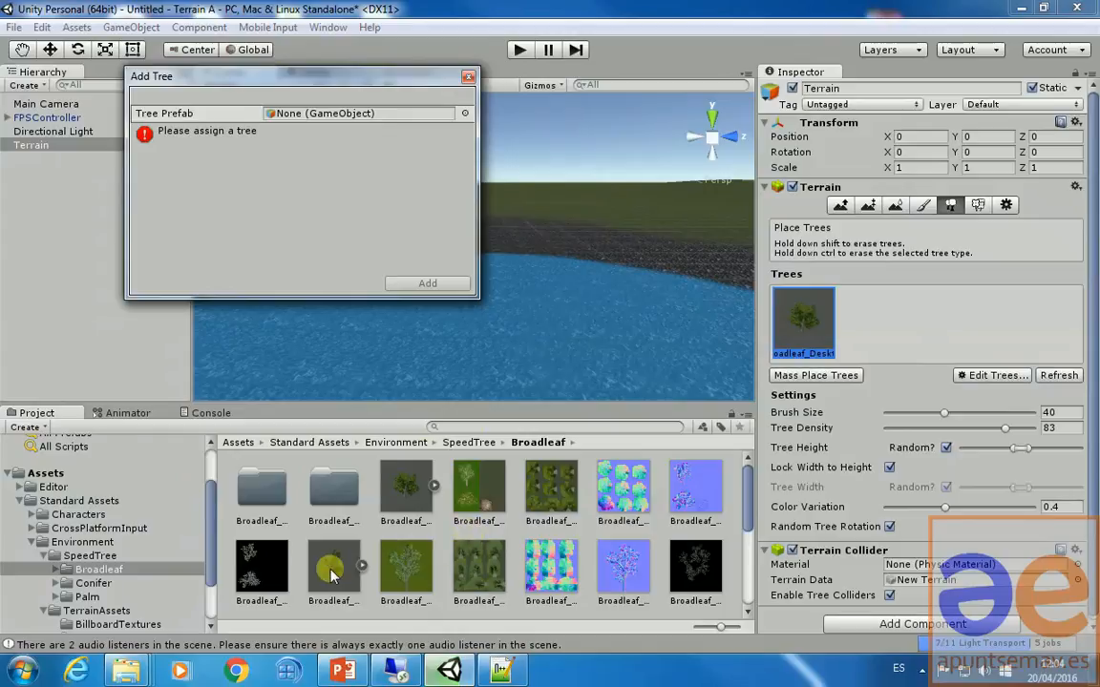
pyautogui.moveTo(326, 569); pyautogui.dragTo(393, 123)
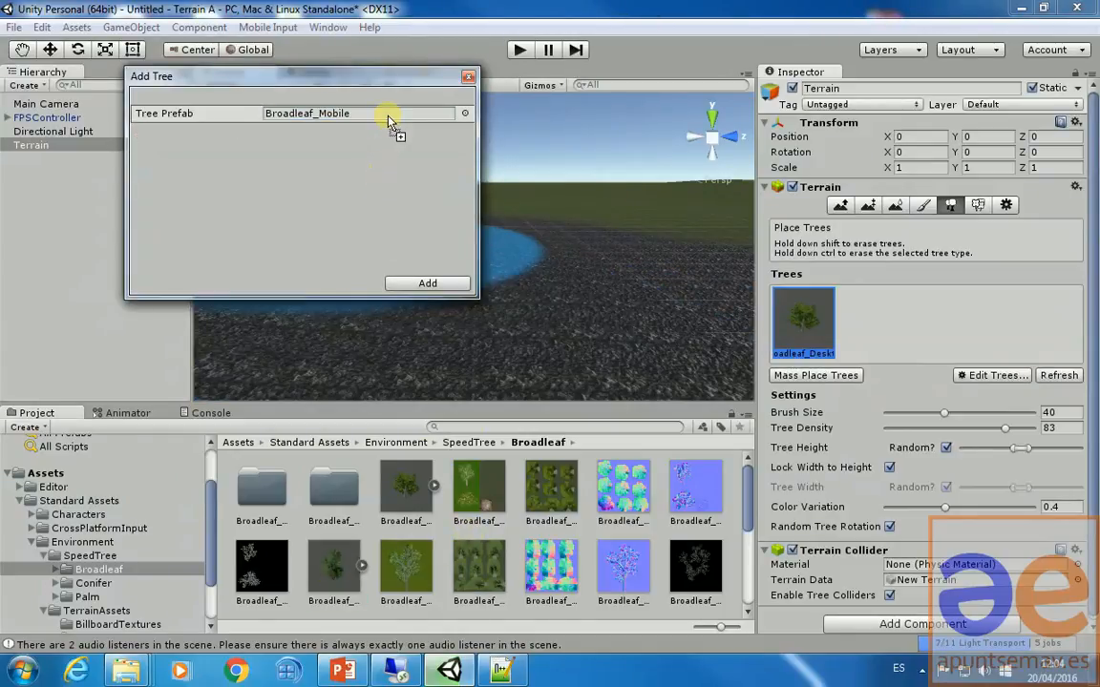
pyautogui.click(460, 291)
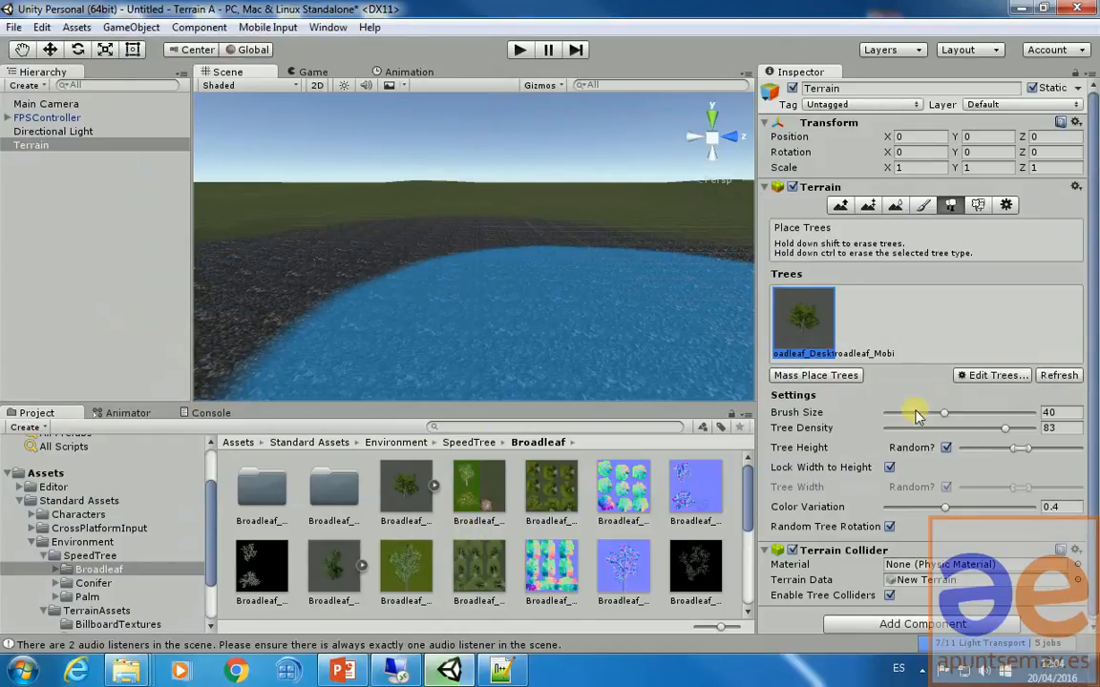
# - Add the Conifer_Desktop model from the SpeedTree Conifer folder as a tree type on the terrain
pyautogui.click(960, 372)
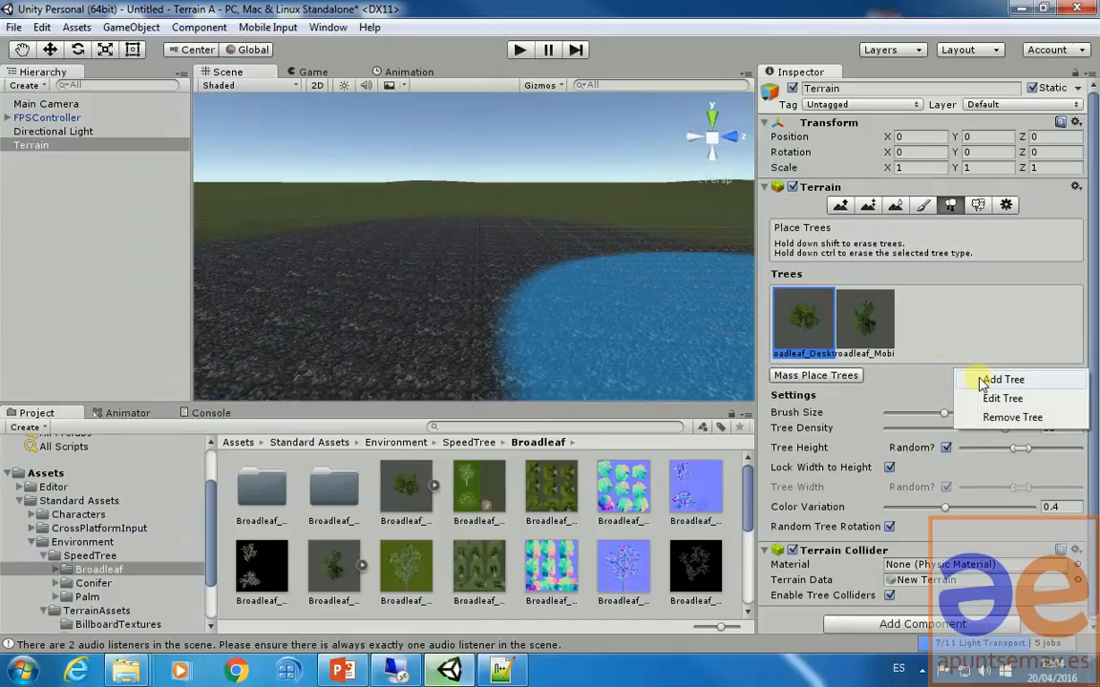
pyautogui.click(966, 379)
pyautogui.click(78, 584)
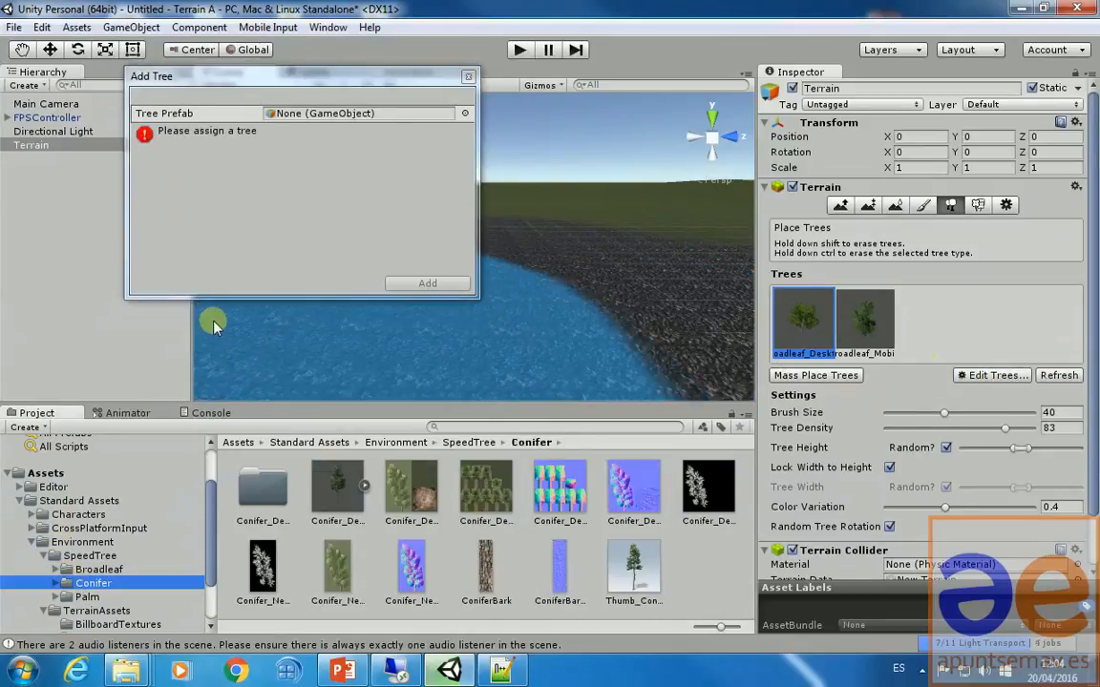
pyautogui.moveTo(339, 485); pyautogui.dragTo(307, 123)
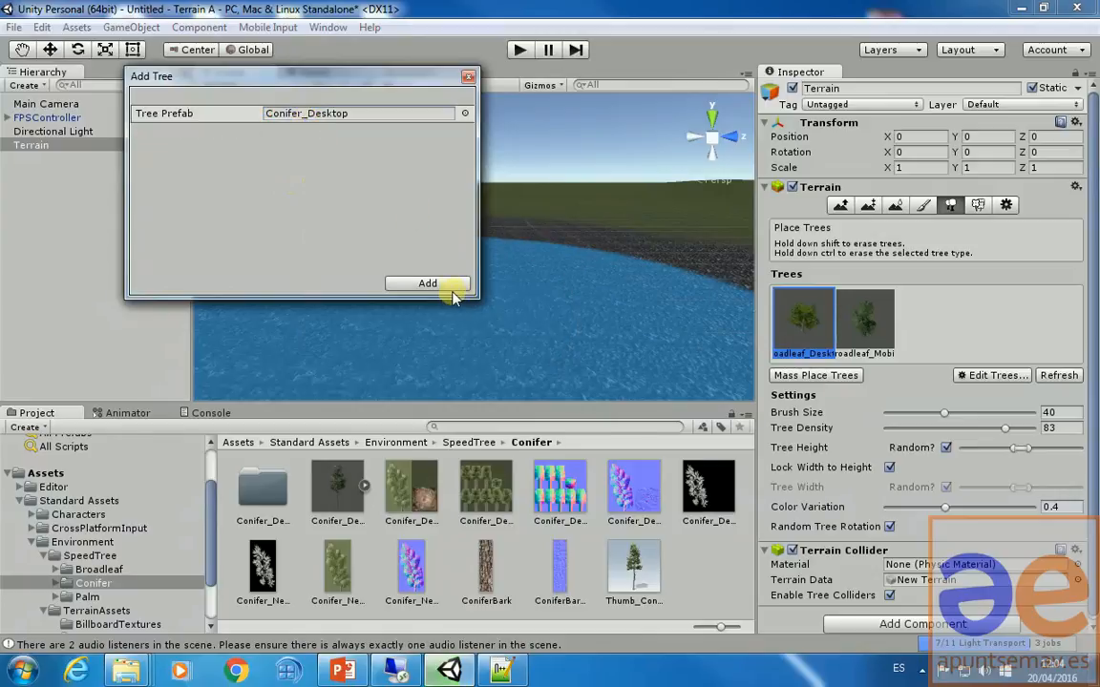
pyautogui.click(449, 286)
# - Add the Palm_Desktop model from the SpeedTree Palm folder as a tree type on the terrain
pyautogui.click(990, 377)
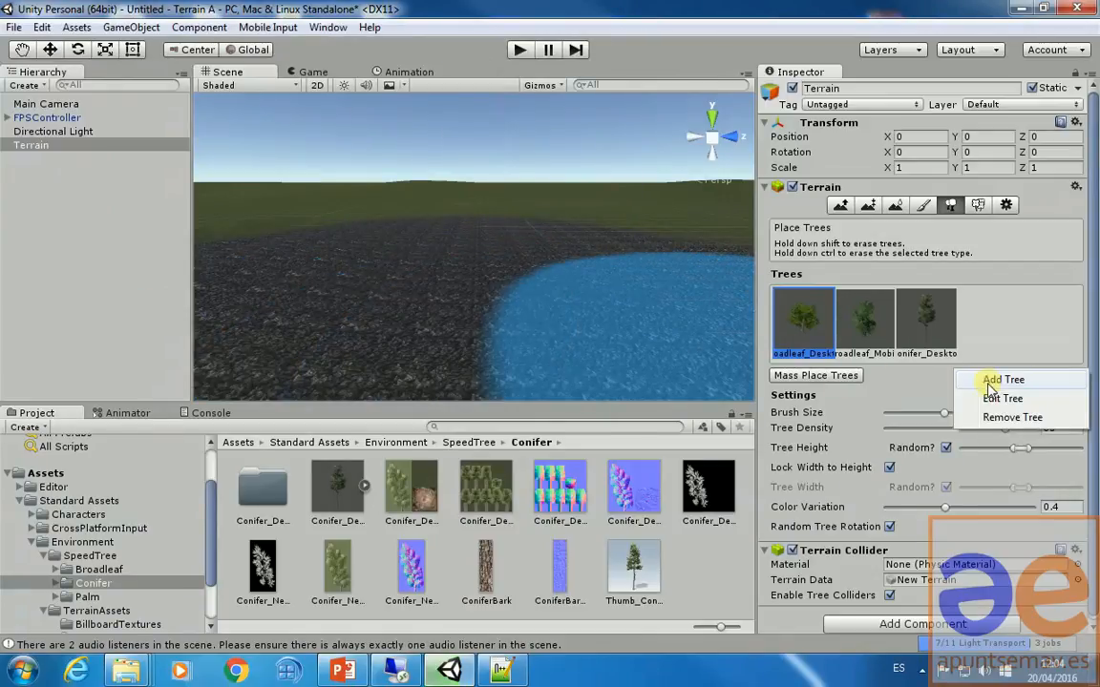
pyautogui.click(988, 384)
pyautogui.click(84, 597)
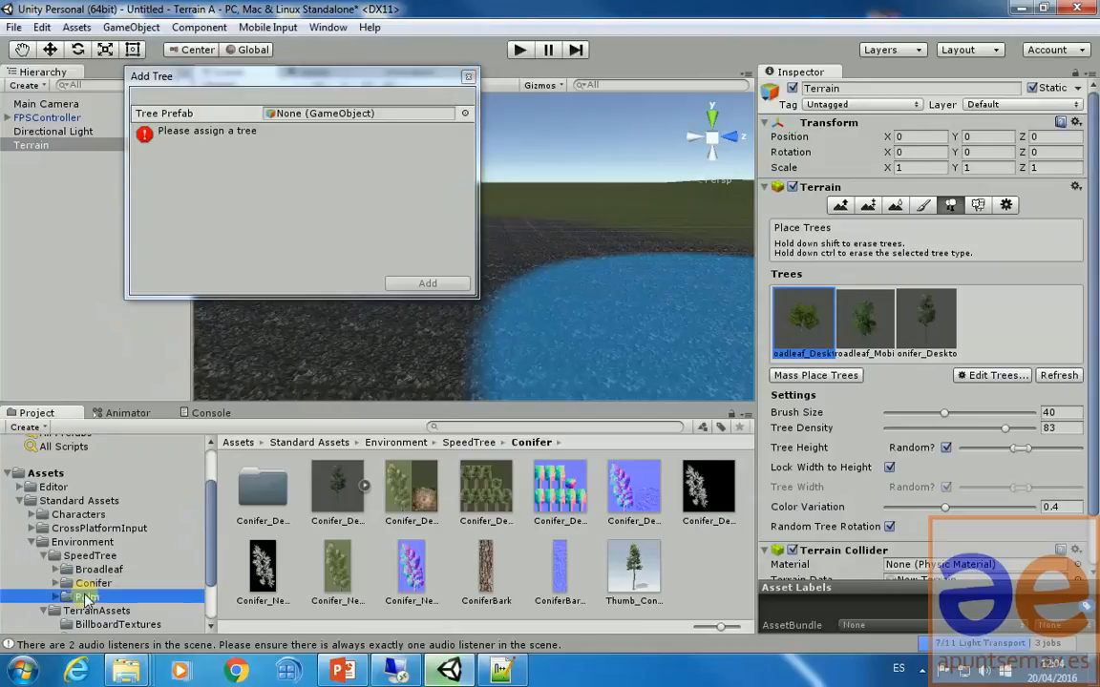
pyautogui.moveTo(333, 484); pyautogui.dragTo(287, 117)
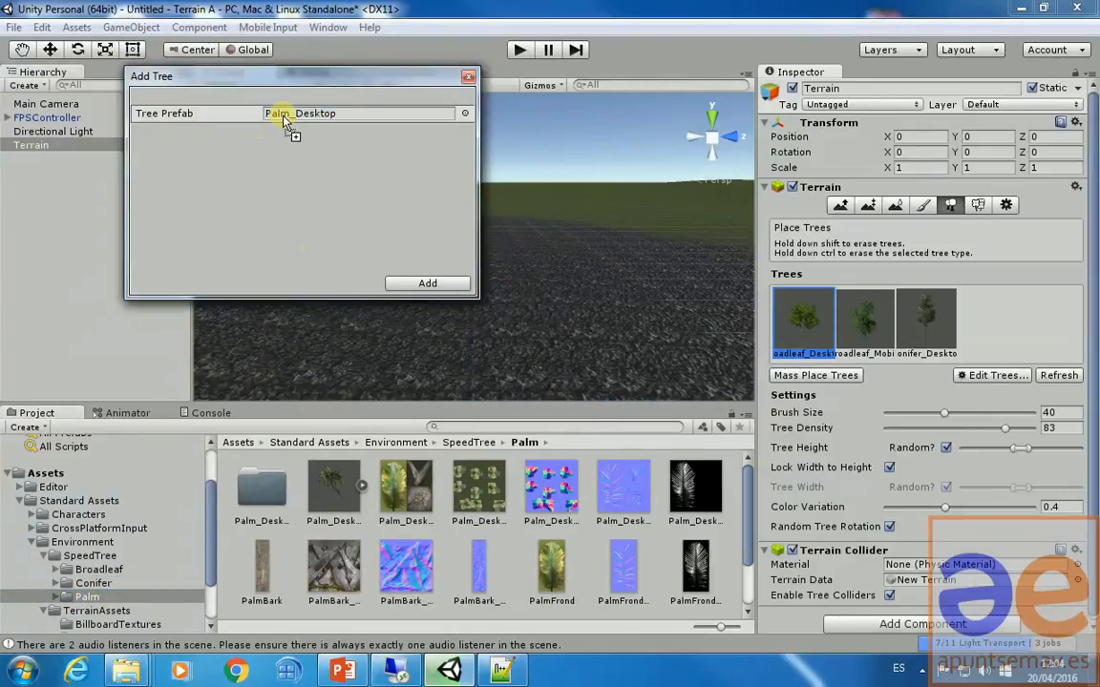
pyautogui.click(427, 283)
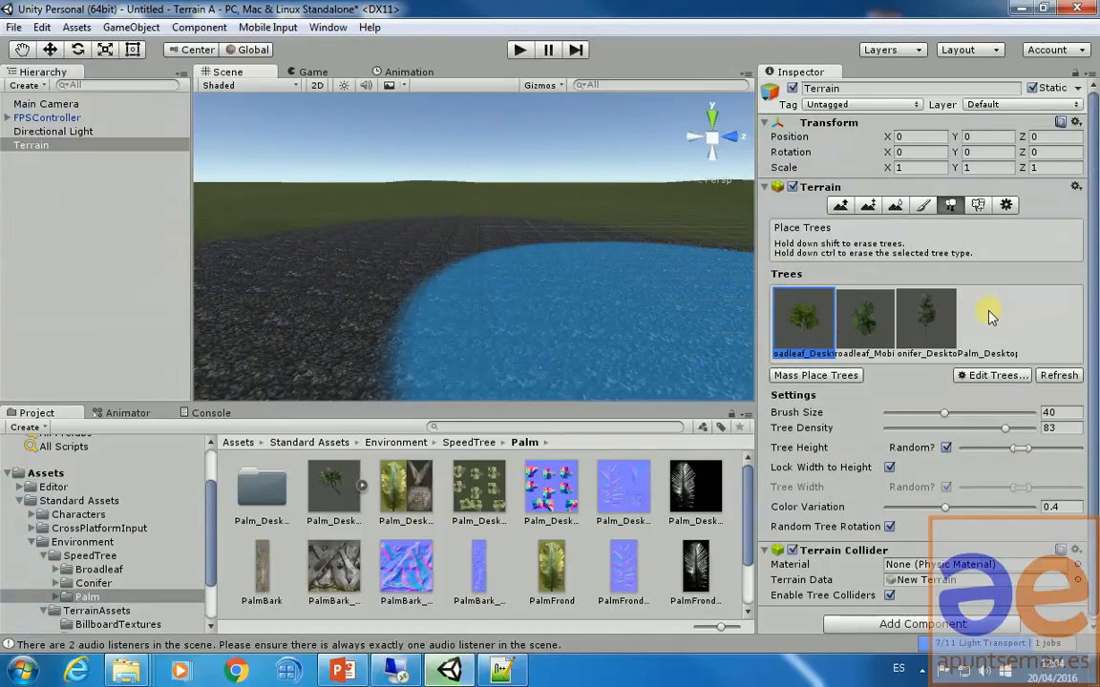
# - Paint a dense forest of Conifer_Desktop trees over the dark textured patch of the terrain
pyautogui.click(922, 319)
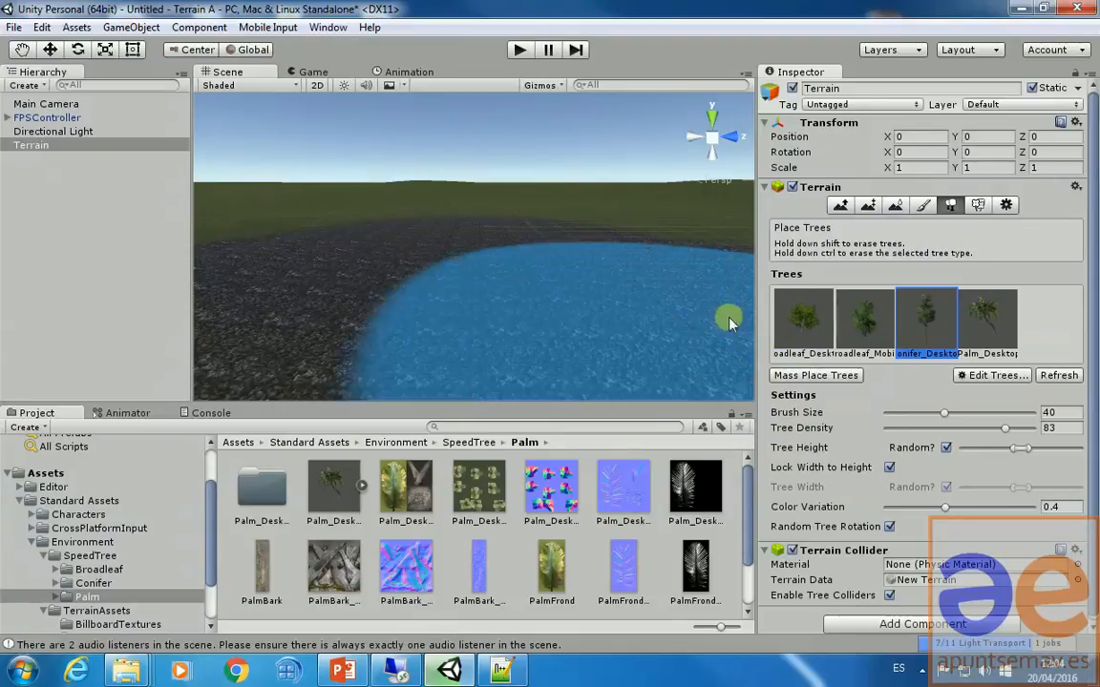
pyautogui.scroll(-5, 463, 247)
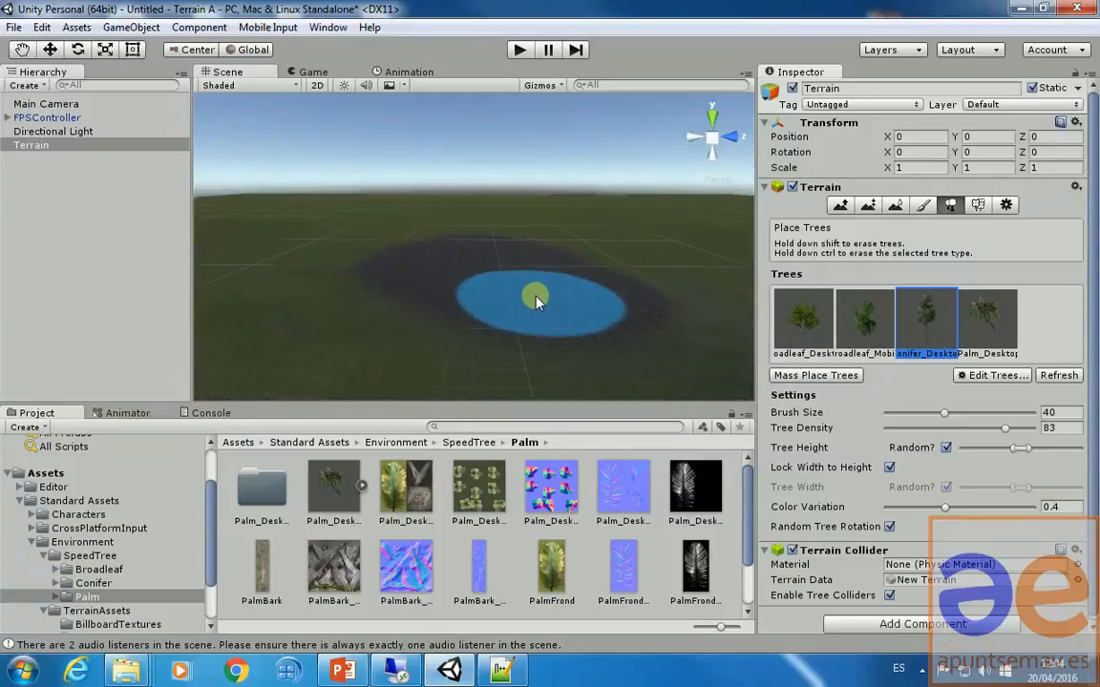
pyautogui.scroll(-3, 536, 298)
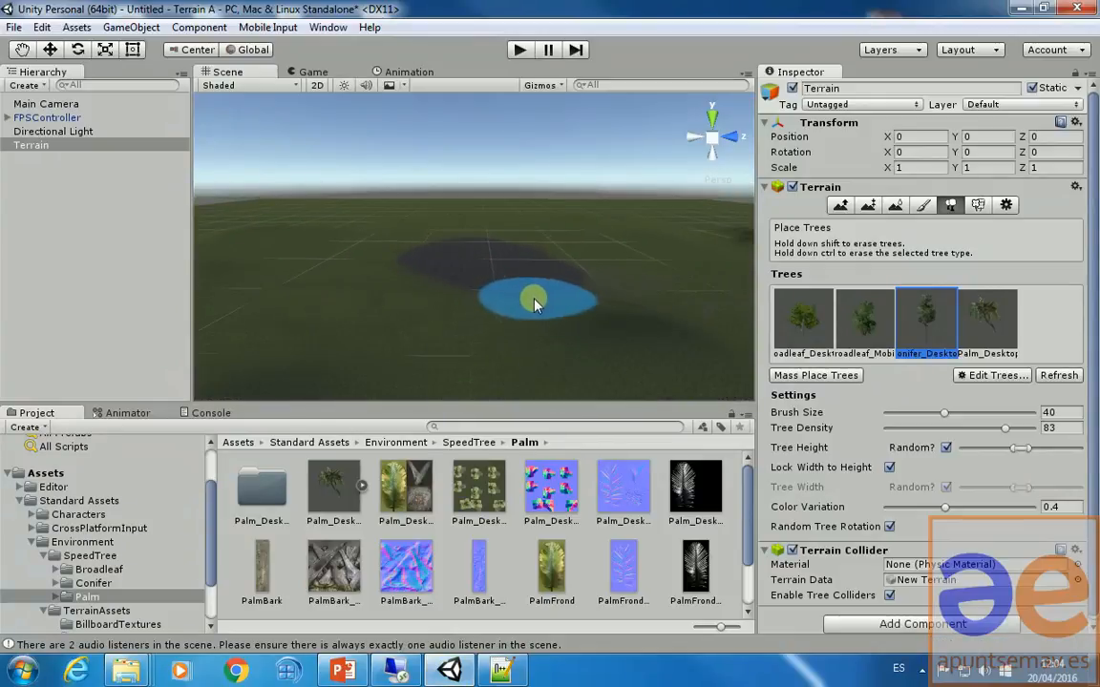
pyautogui.keyDown('alt'); pyautogui.moveTo(534, 301); pyautogui.dragTo(516, 368); pyautogui.keyUp('alt')
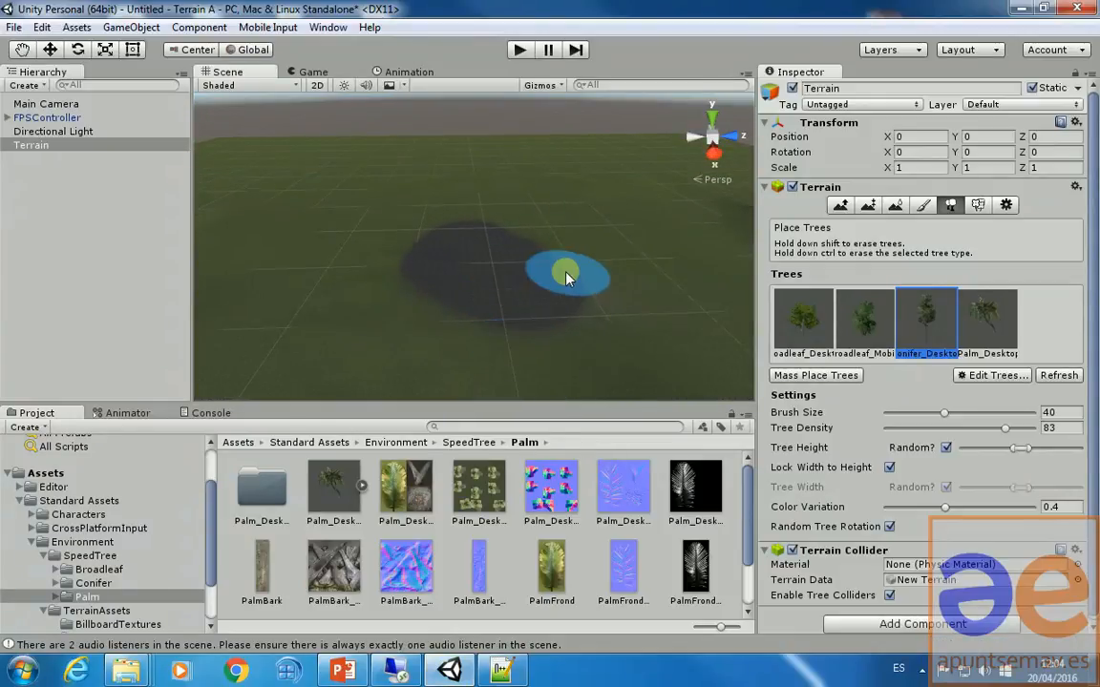
pyautogui.scroll(-3, 568, 300)
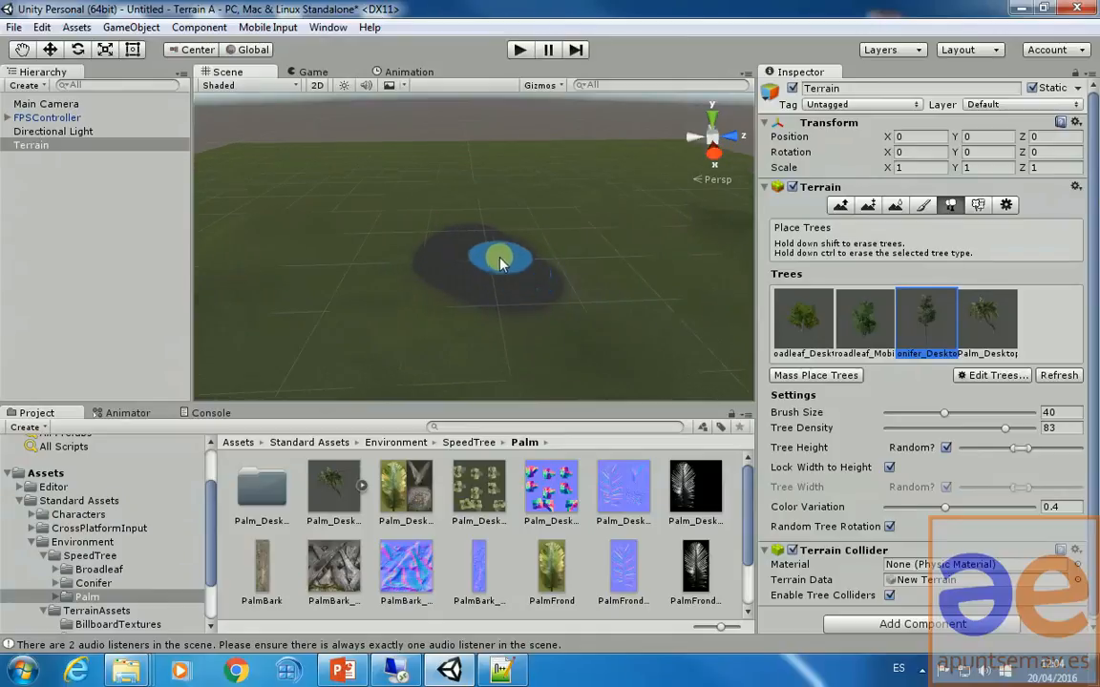
pyautogui.moveTo(503, 255)
pyautogui.mouseDown()
pyautogui.moveTo(467, 275)
pyautogui.moveTo(472, 315)
pyautogui.moveTo(504, 247)
pyautogui.moveTo(537, 295)
pyautogui.mouseUp()
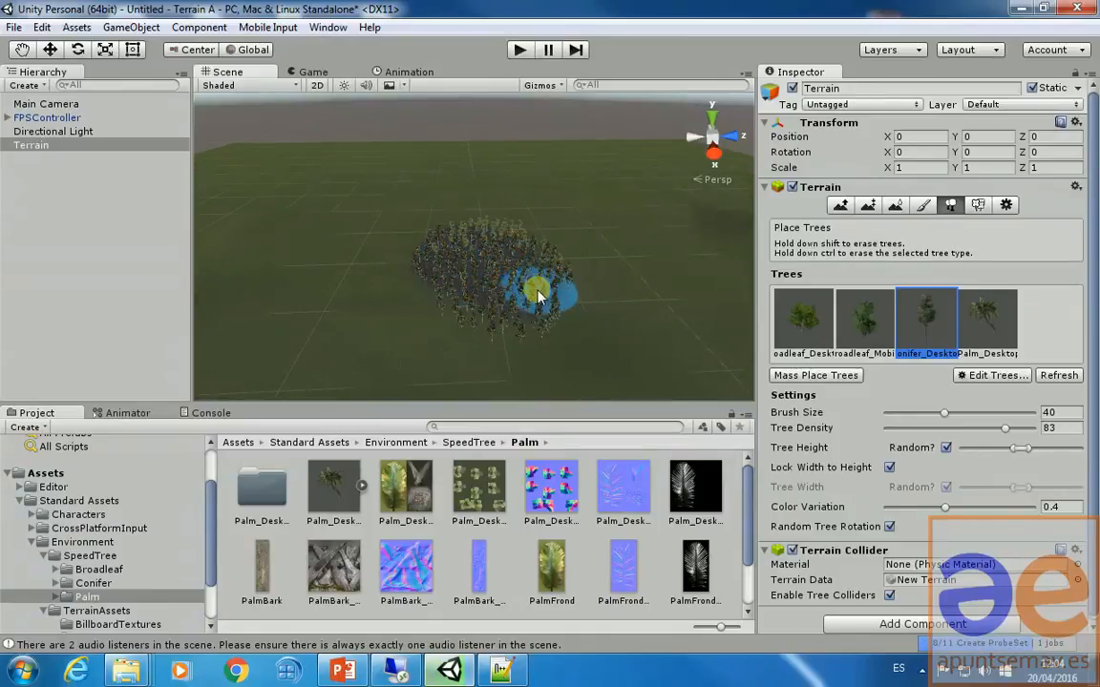
# - Run the scene, walk through the conifer forest in first person, and stop playback
pyautogui.click(516, 48)
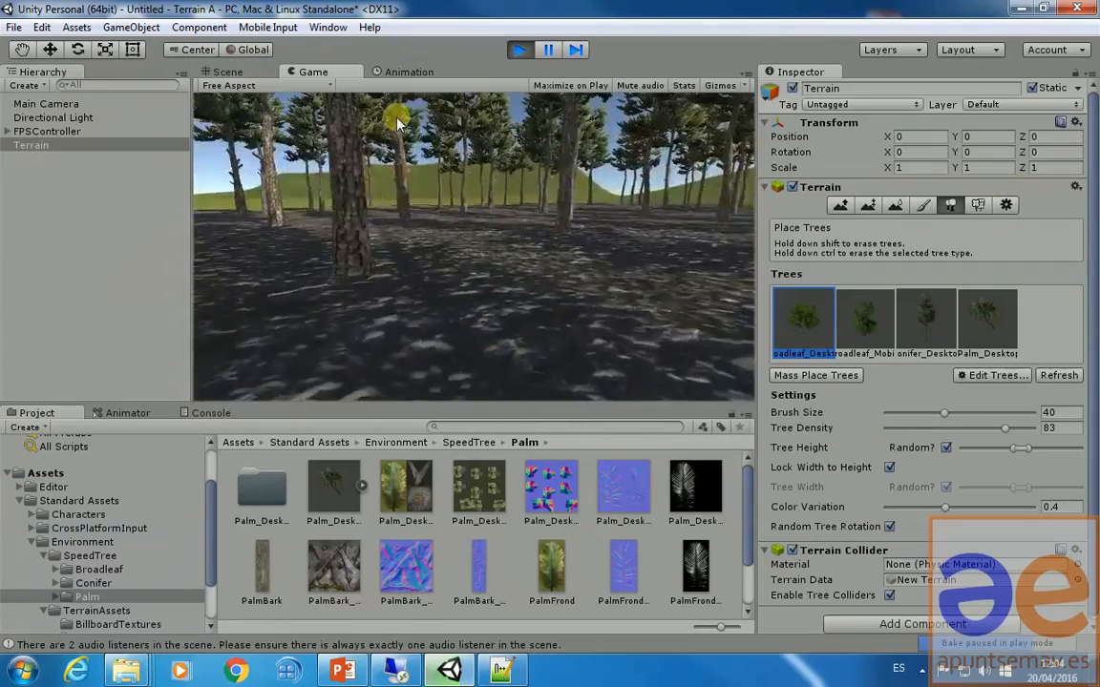
pyautogui.press('w')
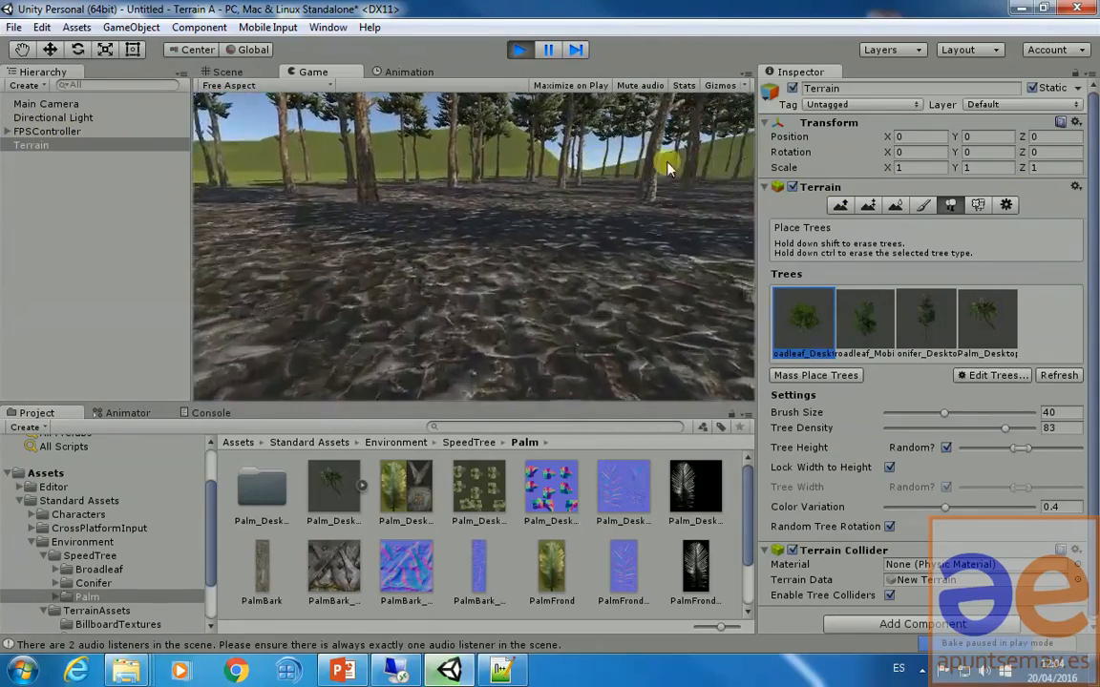
pyautogui.press('w')
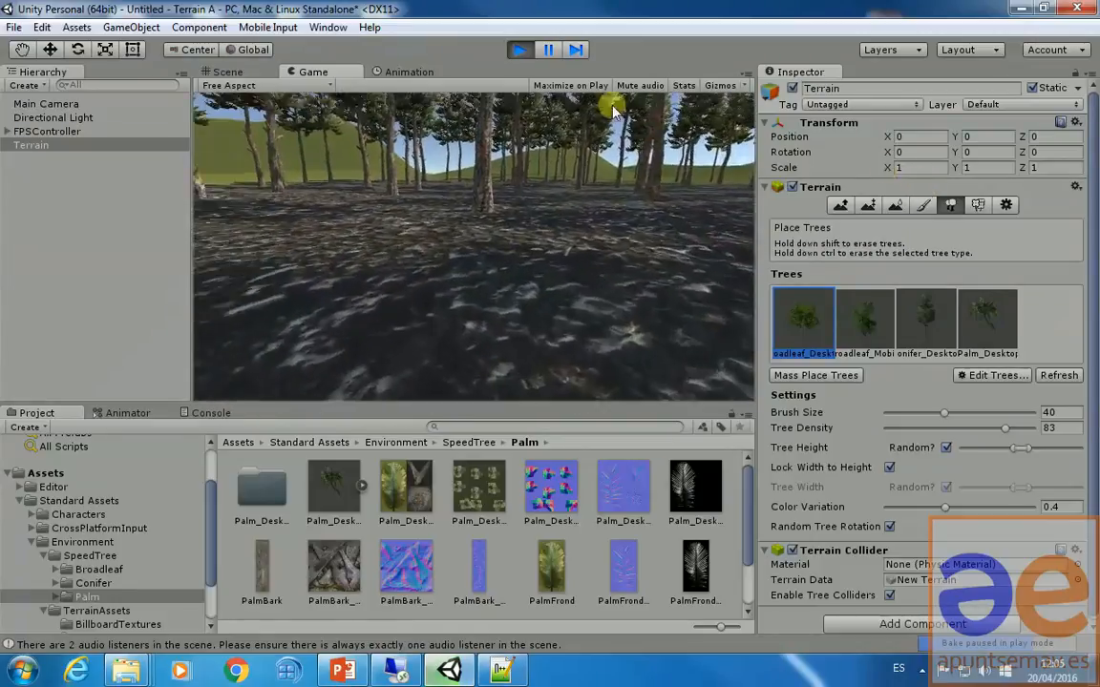
pyautogui.click(525, 52)
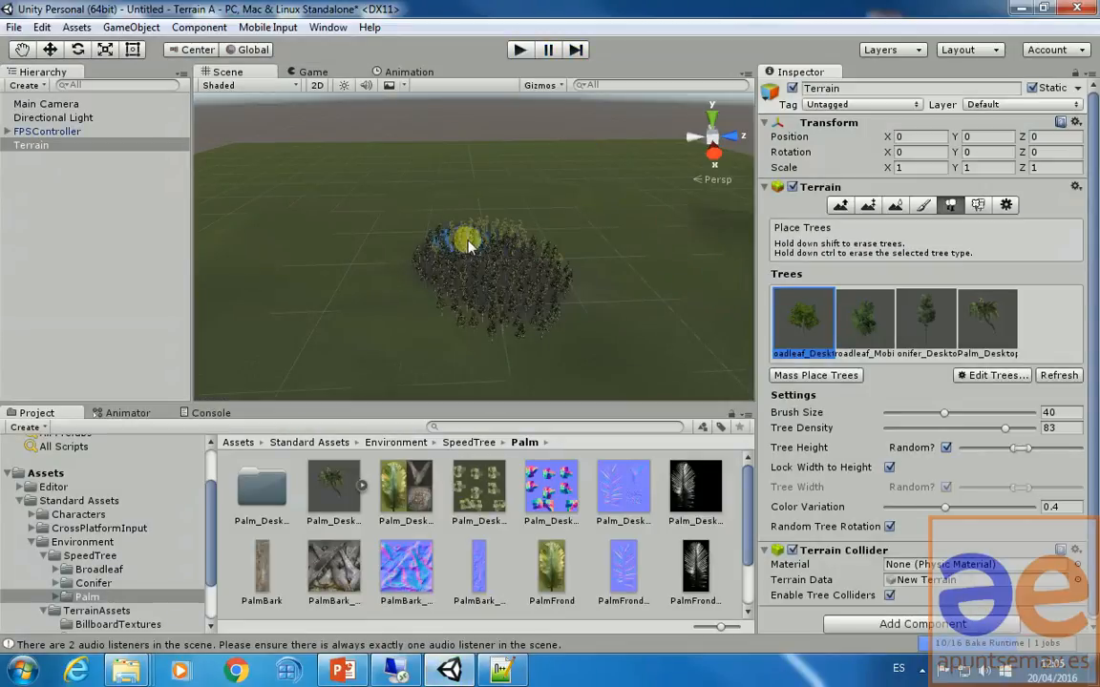
# - Erase all the conifers and scatter Broadleaf_Desktop trees on and around the dark patch at a tree density of 23
pyautogui.moveTo(533, 326)
pyautogui.keyDown('shift'); pyautogui.mouseDown()
pyautogui.moveTo(466, 275)
pyautogui.moveTo(405, 275)
pyautogui.moveTo(514, 367)
pyautogui.mouseUp(); pyautogui.keyUp('shift')
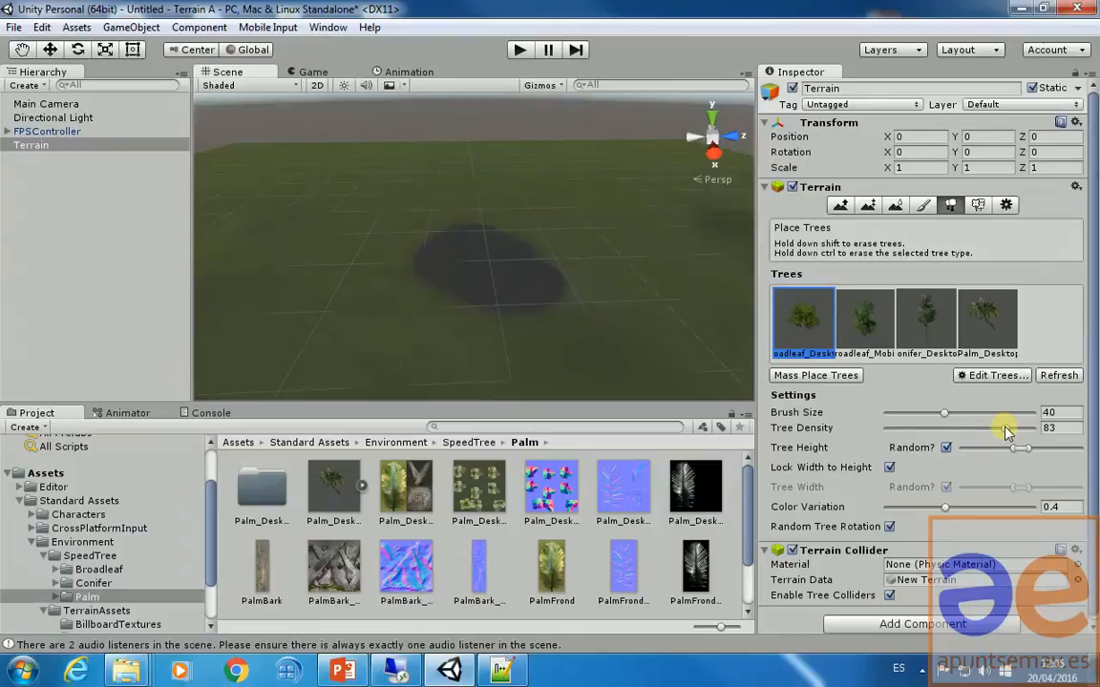
pyautogui.moveTo(1004, 432); pyautogui.dragTo(907, 431)
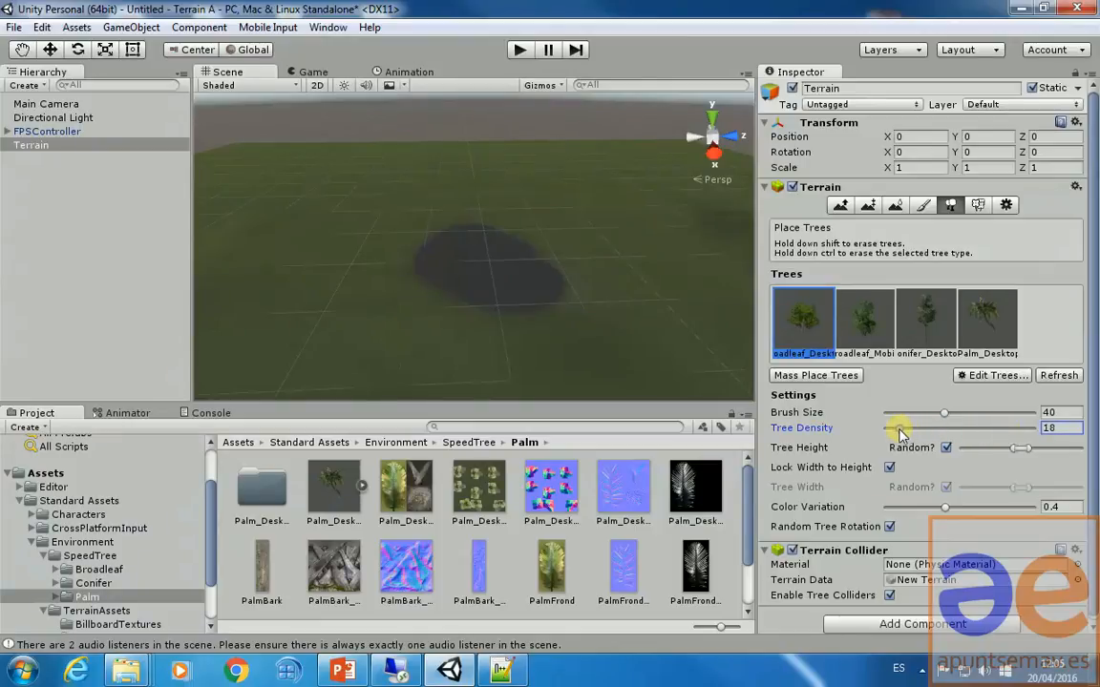
pyautogui.moveTo(564, 289)
pyautogui.mouseDown()
pyautogui.moveTo(461, 216)
pyautogui.moveTo(412, 319)
pyautogui.moveTo(471, 299)
pyautogui.moveTo(534, 246)
pyautogui.moveTo(491, 201)
pyautogui.moveTo(555, 304)
pyautogui.moveTo(498, 285)
pyautogui.moveTo(450, 289)
pyautogui.moveTo(491, 263)
pyautogui.moveTo(535, 255)
pyautogui.moveTo(480, 300)
pyautogui.moveTo(633, 376)
pyautogui.moveTo(630, 319)
pyautogui.mouseUp()
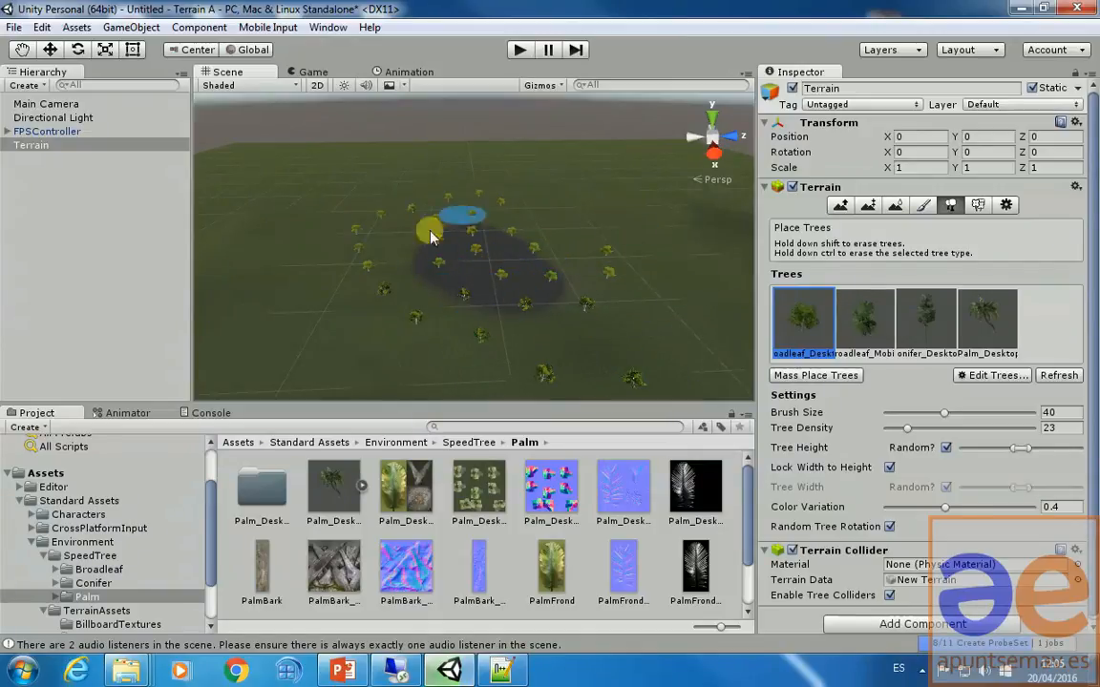
pyautogui.moveTo(300, 298)
pyautogui.mouseDown()
pyautogui.moveTo(299, 263)
pyautogui.moveTo(300, 324)
pyautogui.moveTo(282, 244)
pyautogui.moveTo(306, 356)
pyautogui.moveTo(297, 278)
pyautogui.moveTo(312, 317)
pyautogui.moveTo(295, 278)
pyautogui.moveTo(301, 324)
pyautogui.mouseUp()
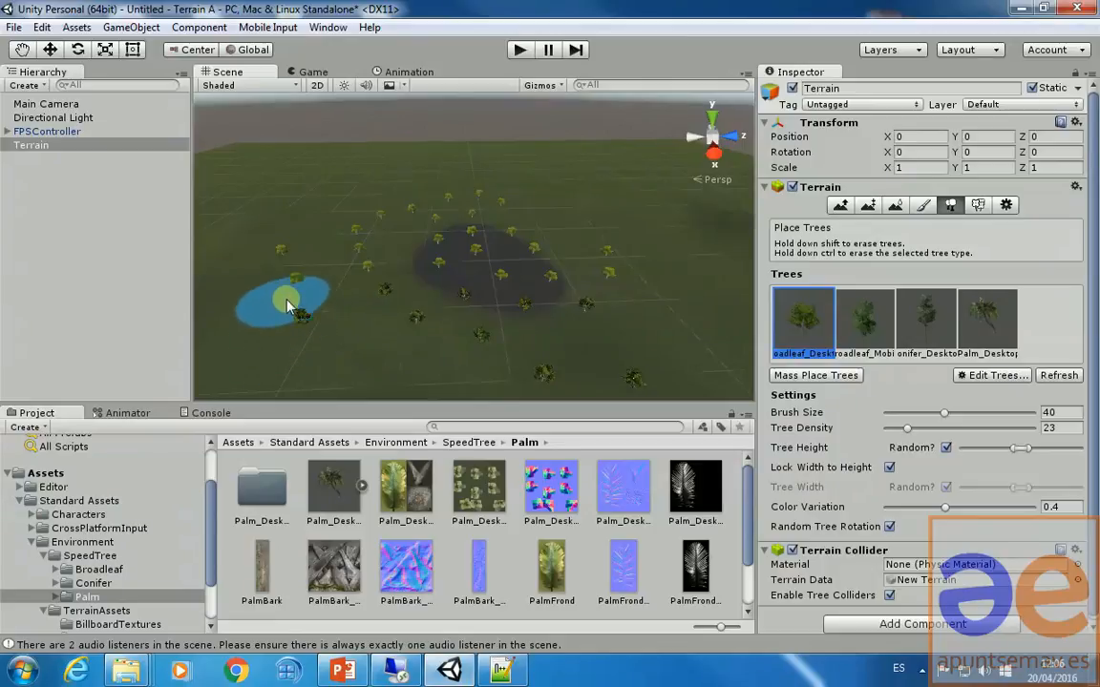
pyautogui.click(306, 362)
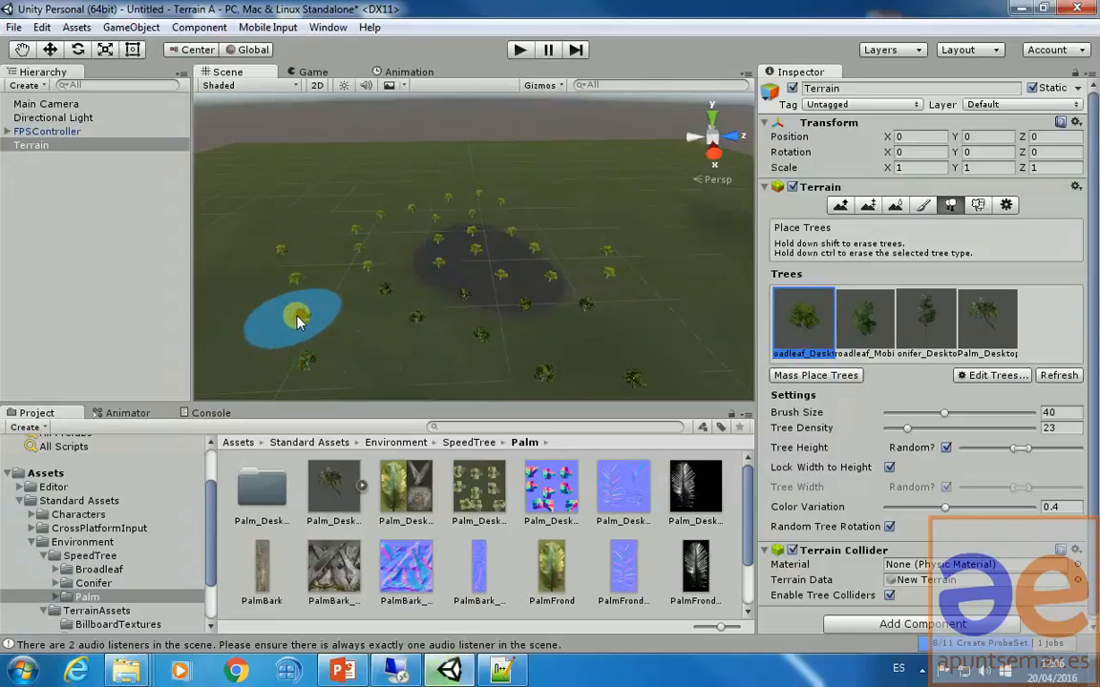
pyautogui.click(381, 370)
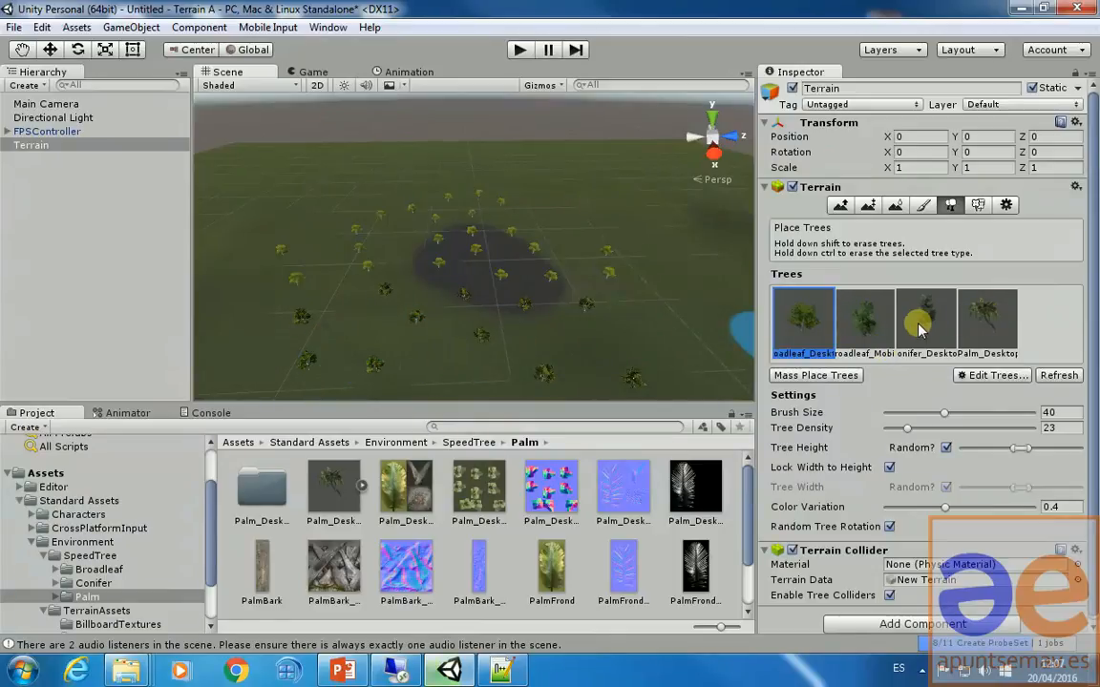
# - Paint Palm_Desktop trees among the broadleaf trees over the dark patch and the nearby grass at a tree density of 40
pyautogui.click(982, 320)
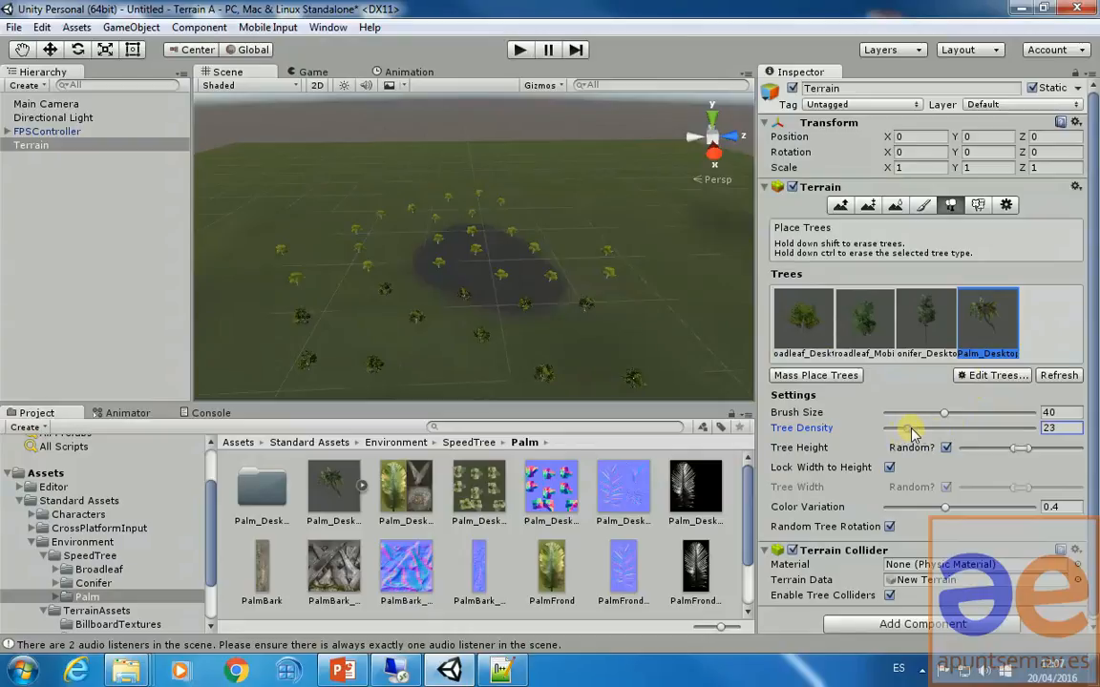
pyautogui.moveTo(589, 306)
pyautogui.mouseDown()
pyautogui.moveTo(405, 319)
pyautogui.moveTo(478, 246)
pyautogui.moveTo(504, 334)
pyautogui.mouseUp()
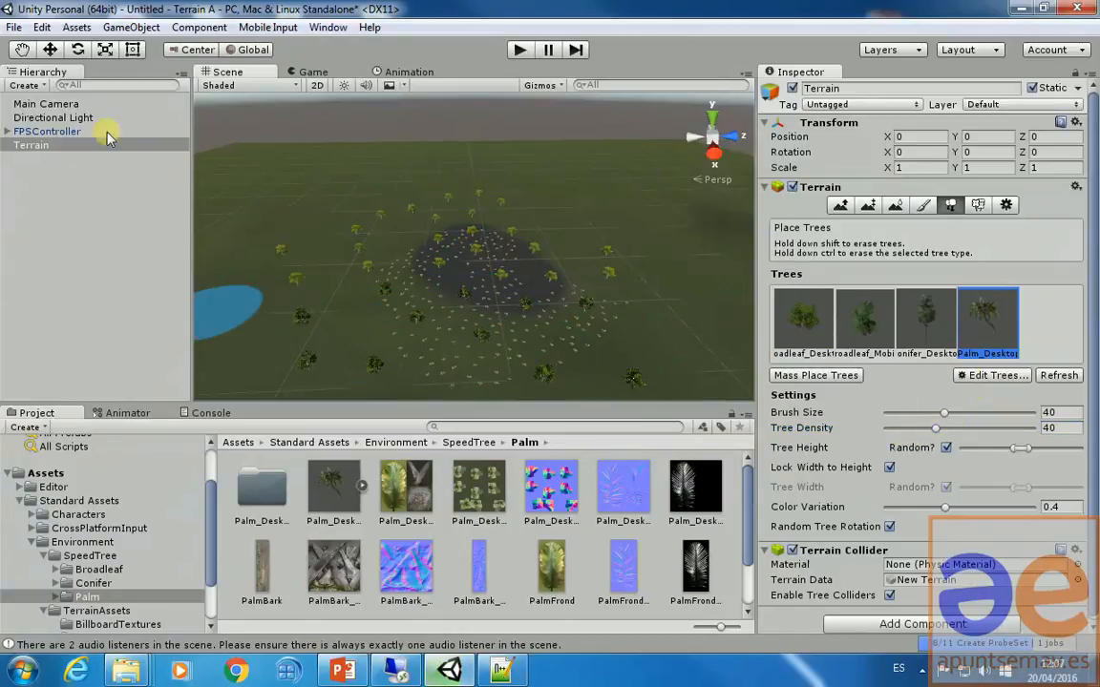
# - Run the scene and walk in first person among the palms and broadleaf trees
pyautogui.click(519, 50)
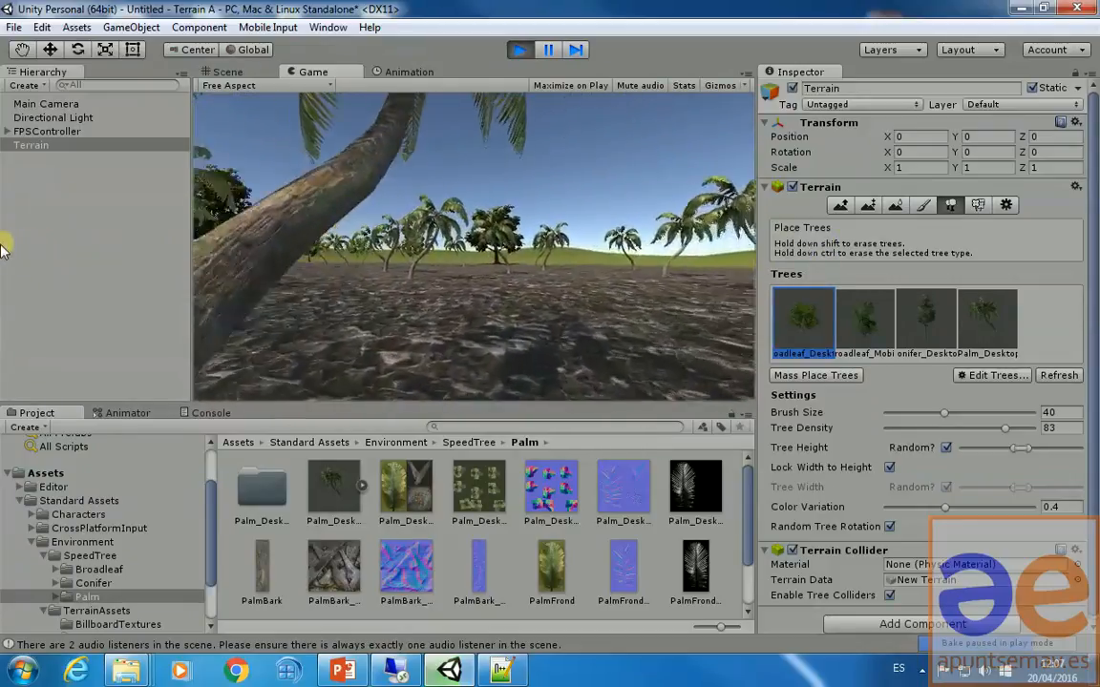
pyautogui.press('w')
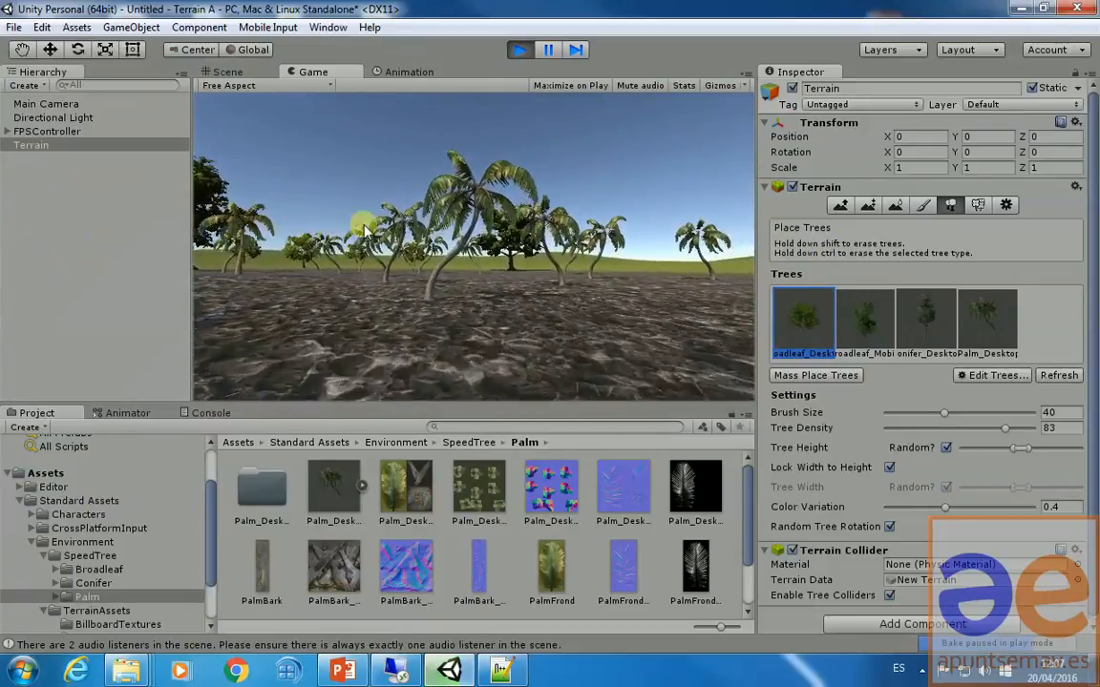
pyautogui.press('w')
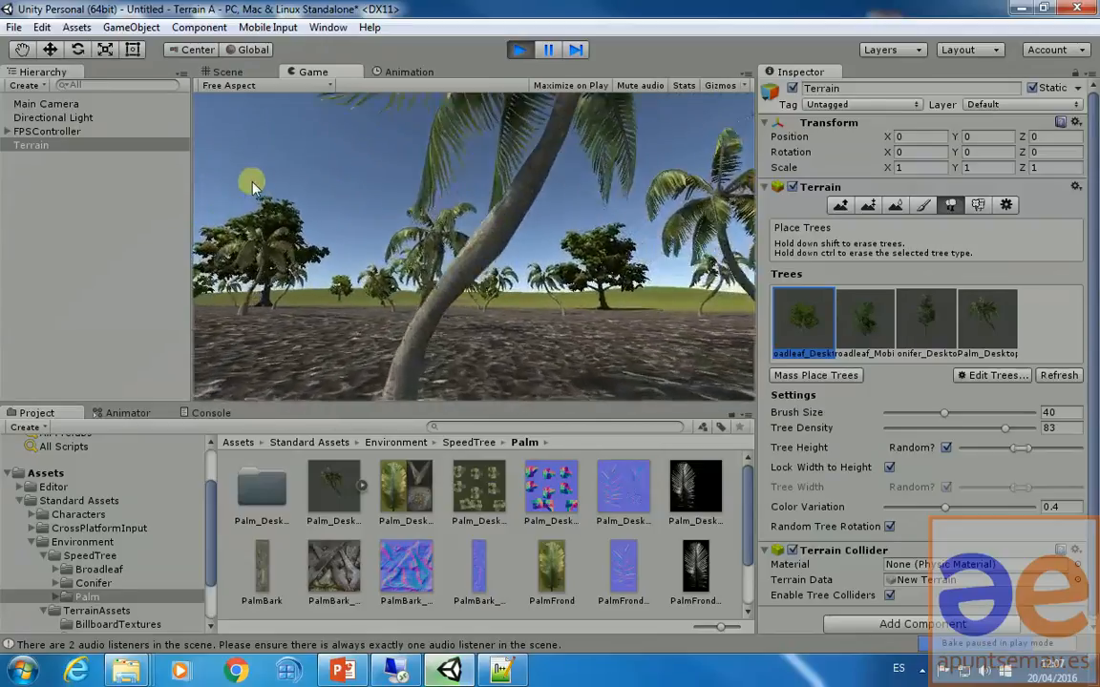
pyautogui.press('w')
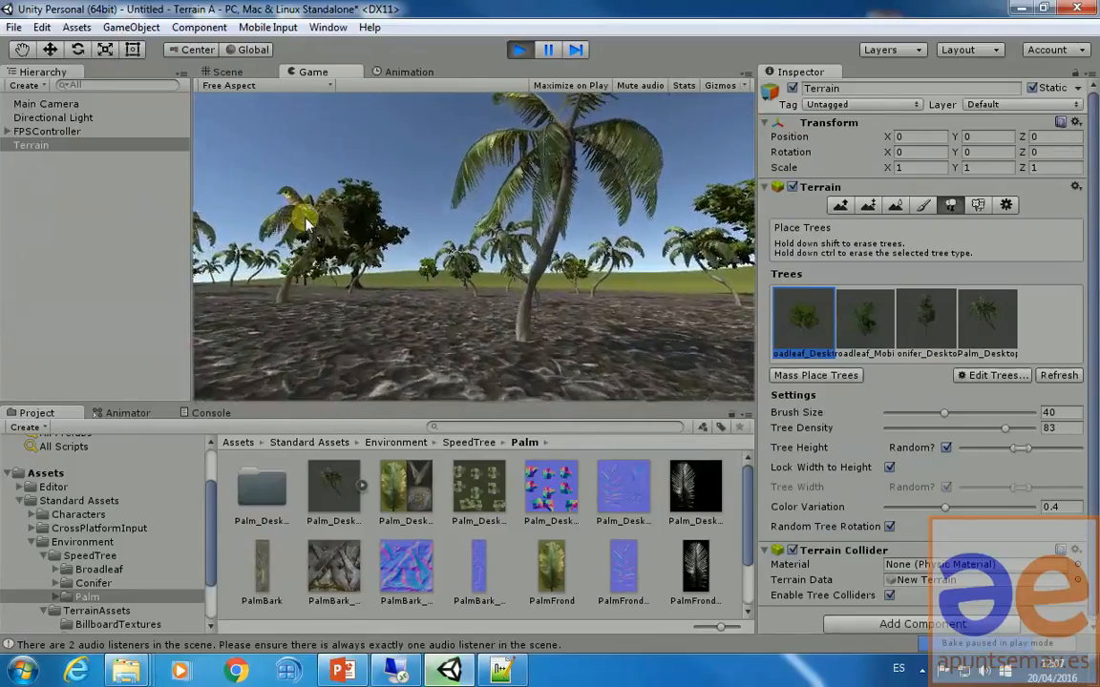
pyautogui.press('w')
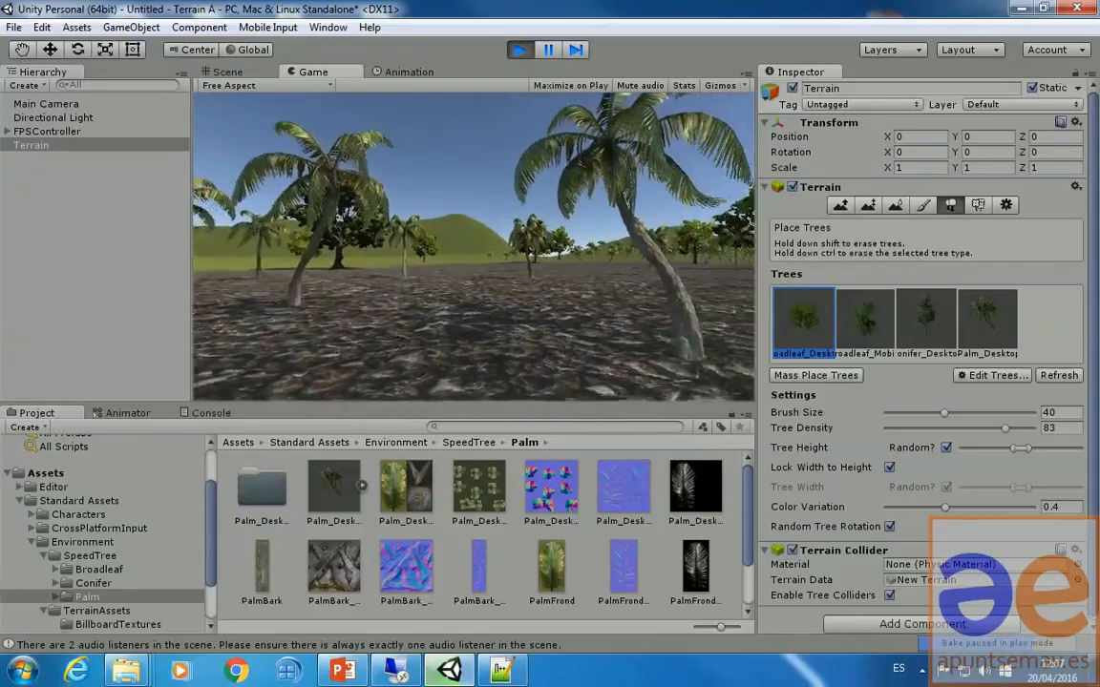
pyautogui.press('w')
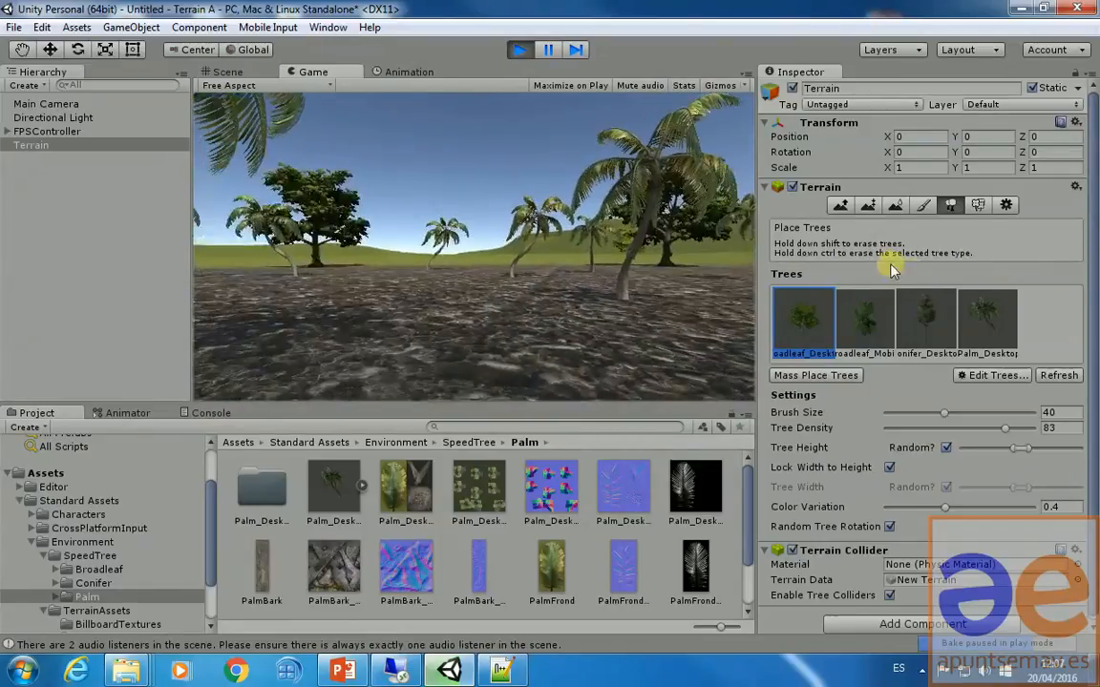
# - Walk farther across the dark ground among the palms and broadleaf trees, and stop playback
pyautogui.press('w')
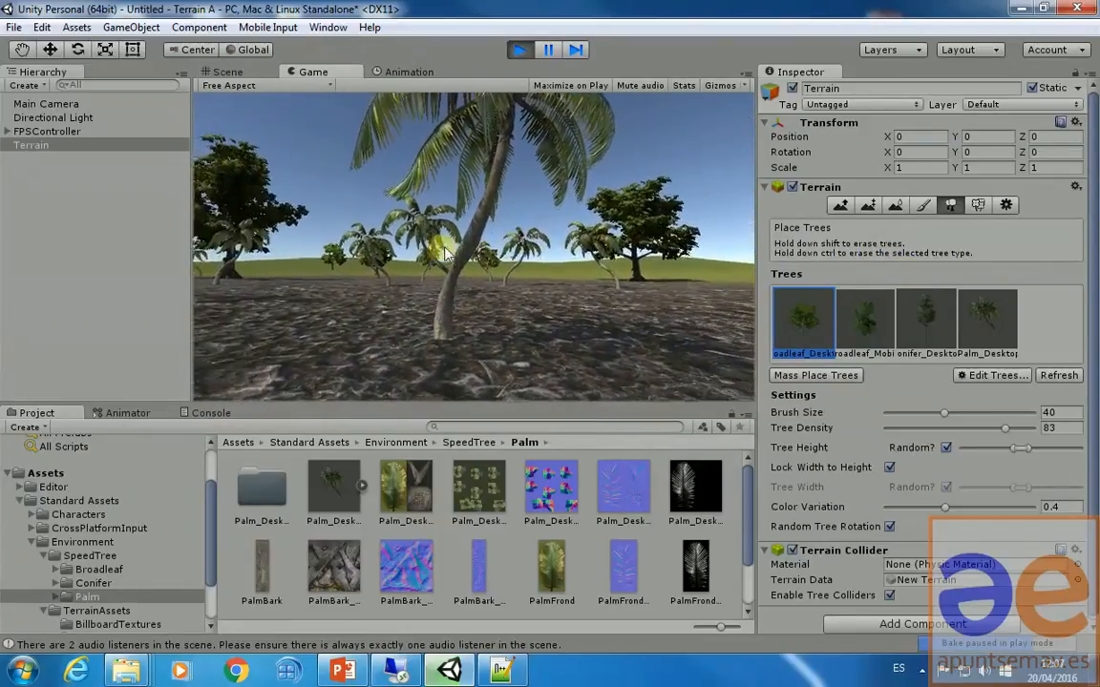
pyautogui.press('w')
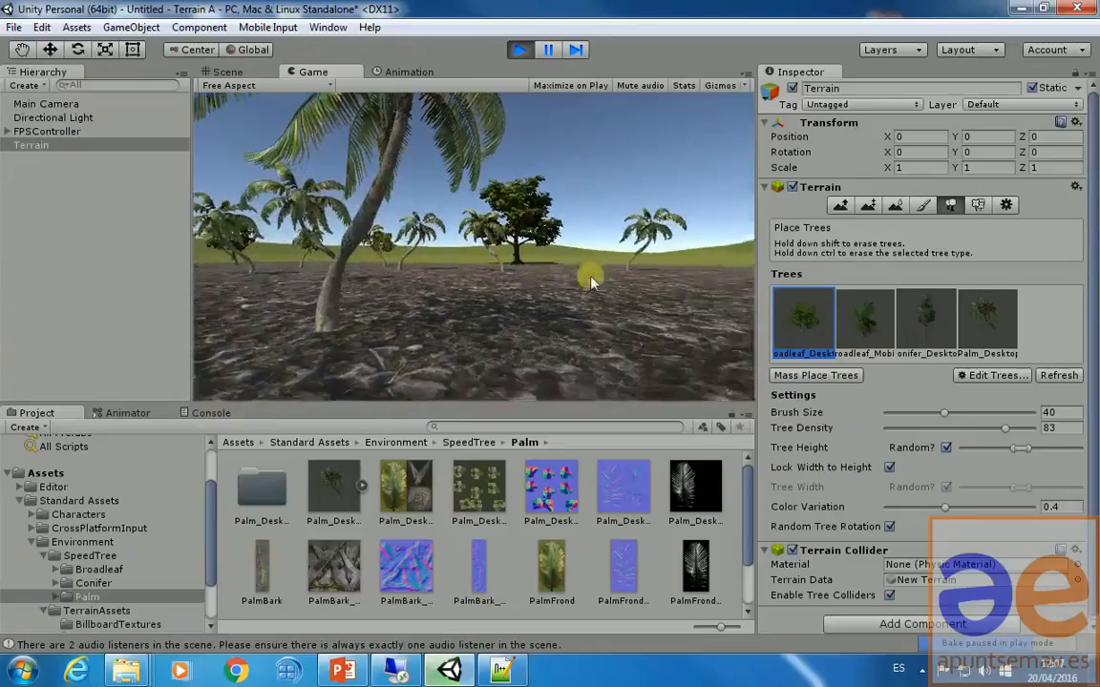
pyautogui.press('w')
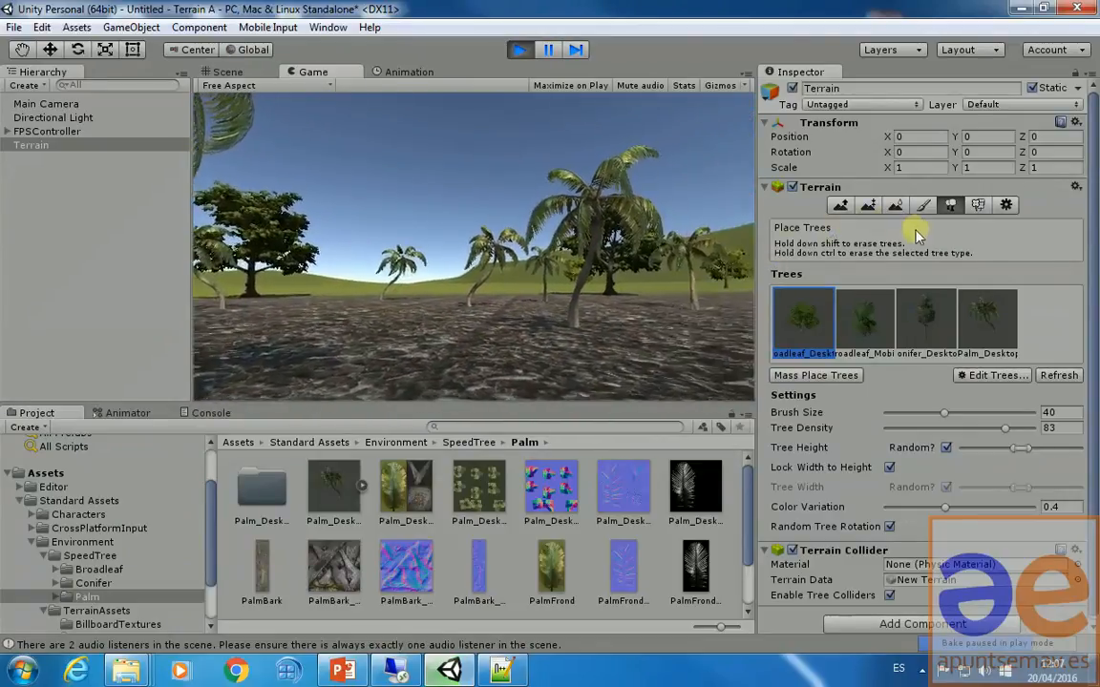
pyautogui.press('w')
pyautogui.press('Escape')
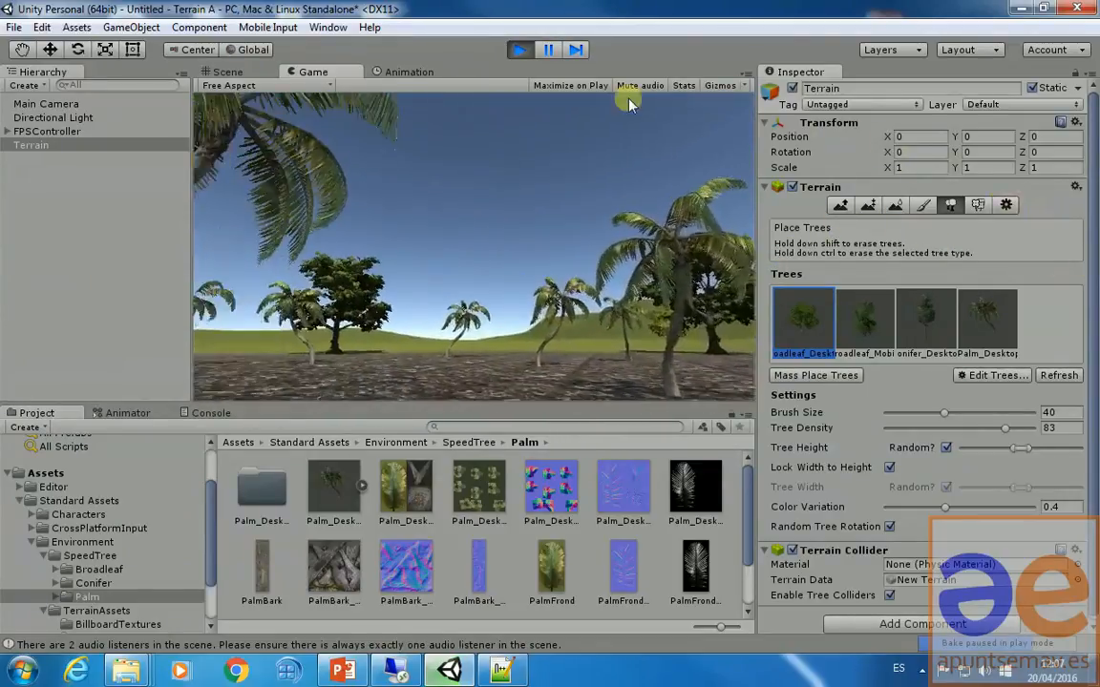
pyautogui.click(517, 52)
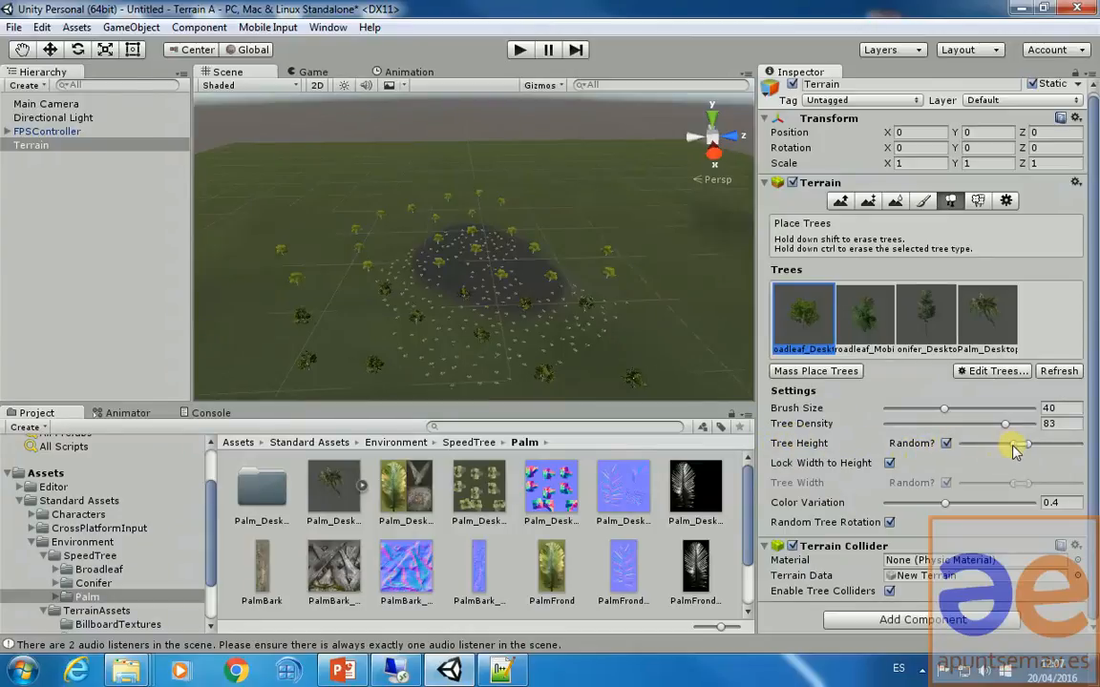
# - Widen the random tree height range and set the trees' color variation to 0.635
pyautogui.moveTo(995, 444); pyautogui.dragTo(1037, 444)
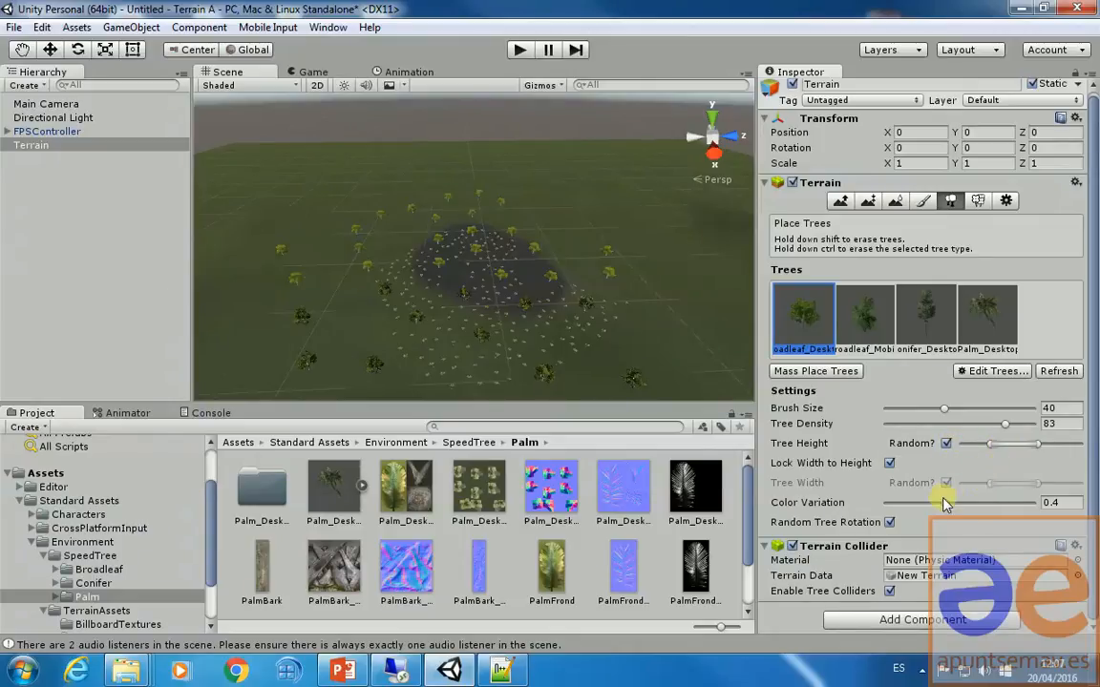
pyautogui.moveTo(944, 506); pyautogui.dragTo(956, 506)
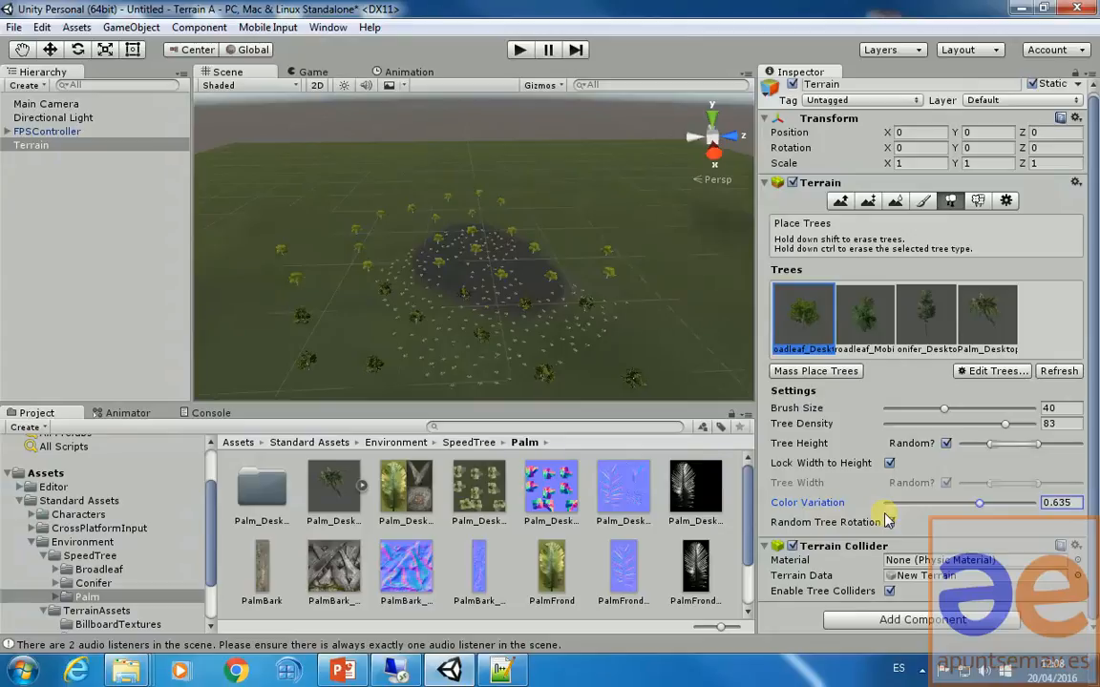
# - Start a new grass texture for detail painting, using GrassFrond01AlbedoAlpha from the TerrainAssets BillboardTextures folder as its detail texture
pyautogui.click(978, 200)
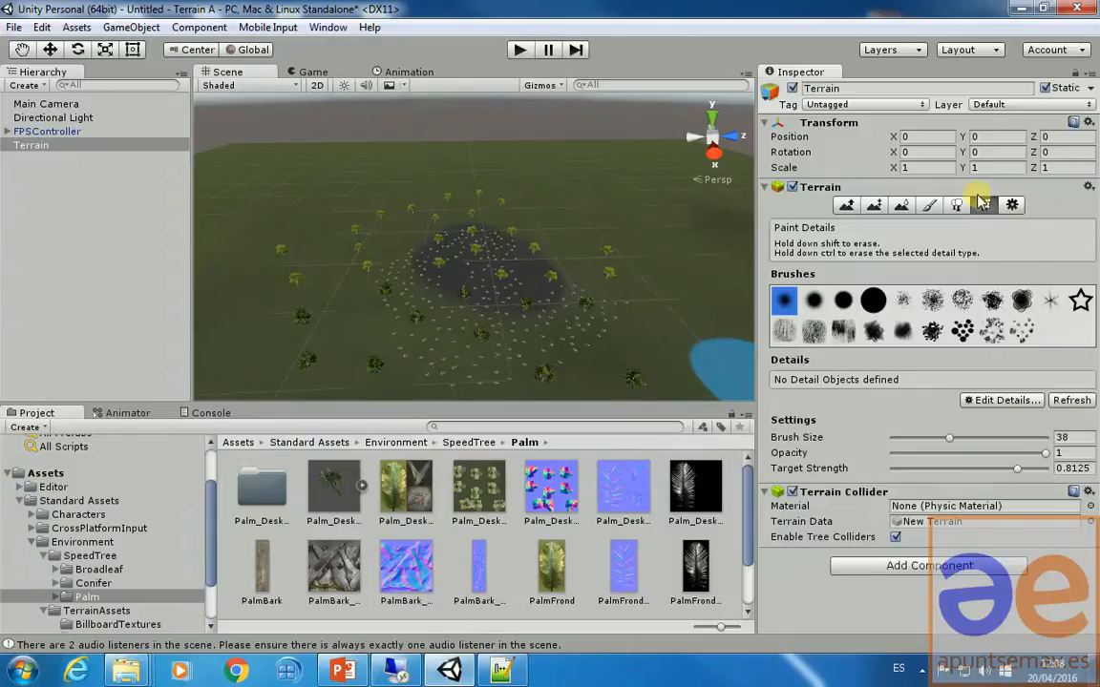
pyautogui.click(45, 557)
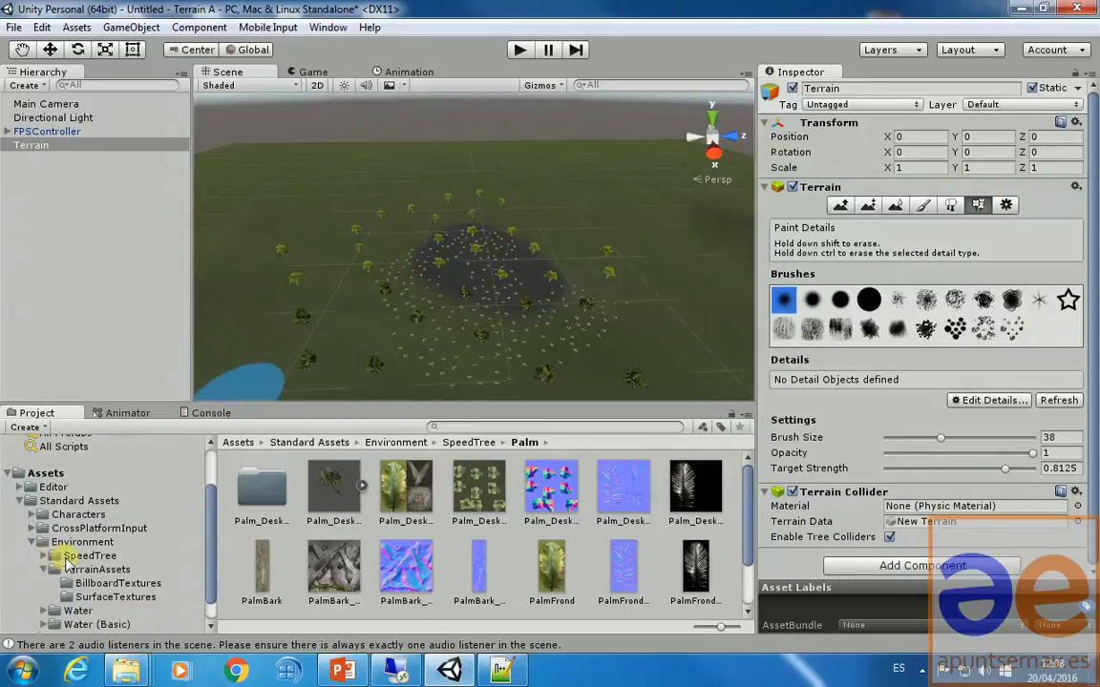
pyautogui.click(114, 584)
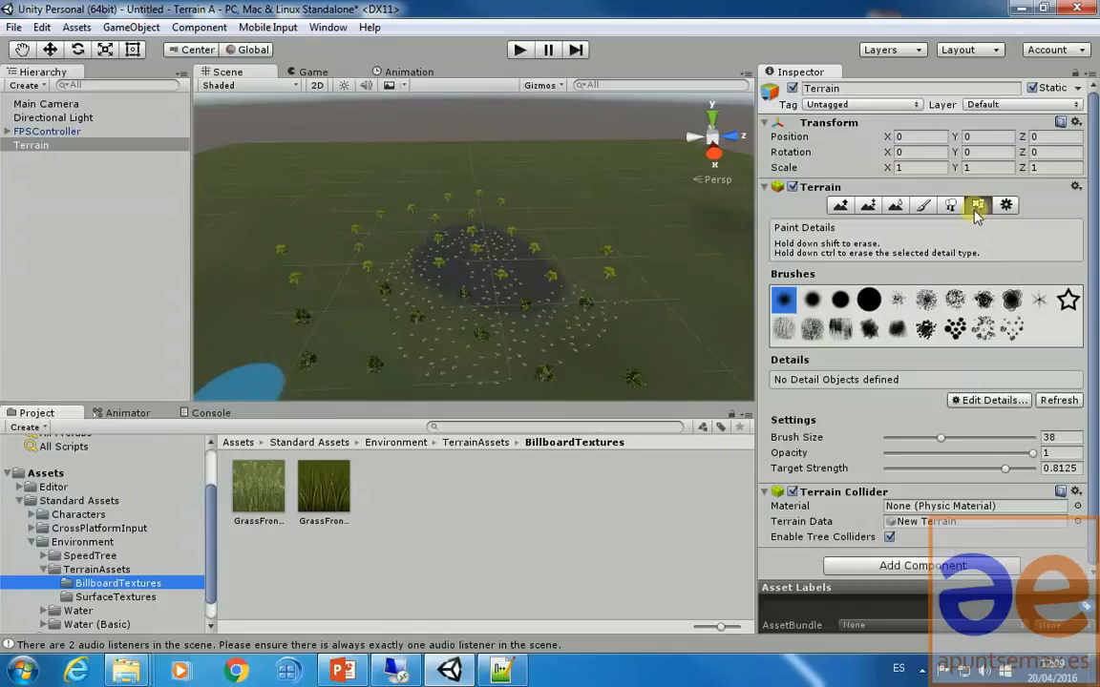
pyautogui.click(989, 400)
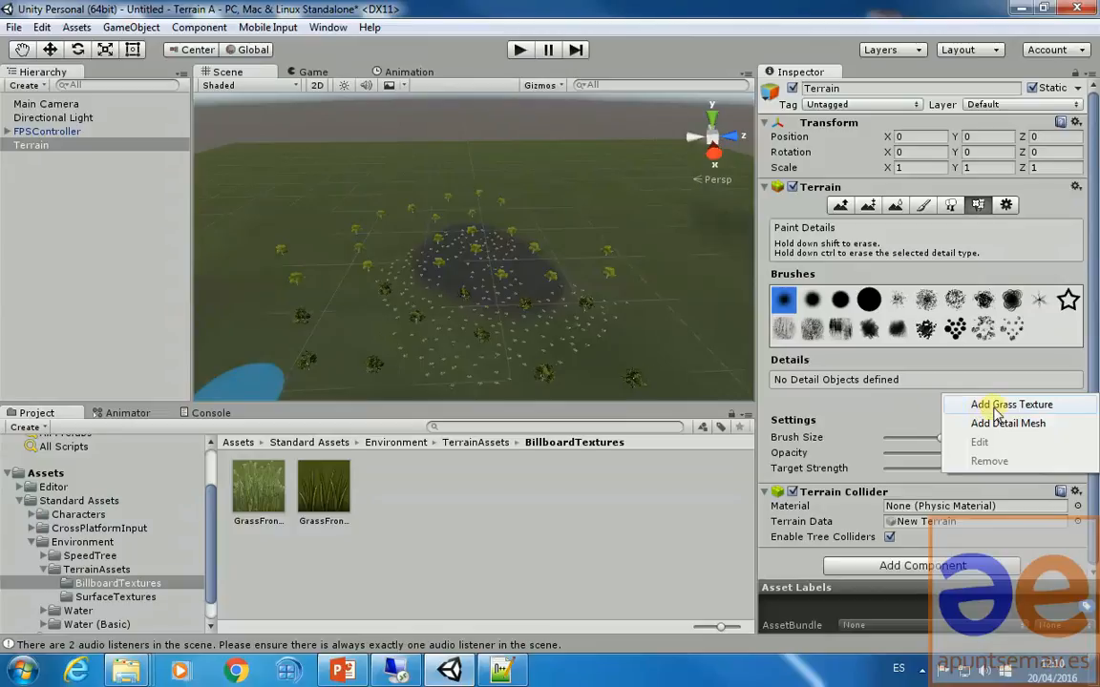
pyautogui.click(1005, 405)
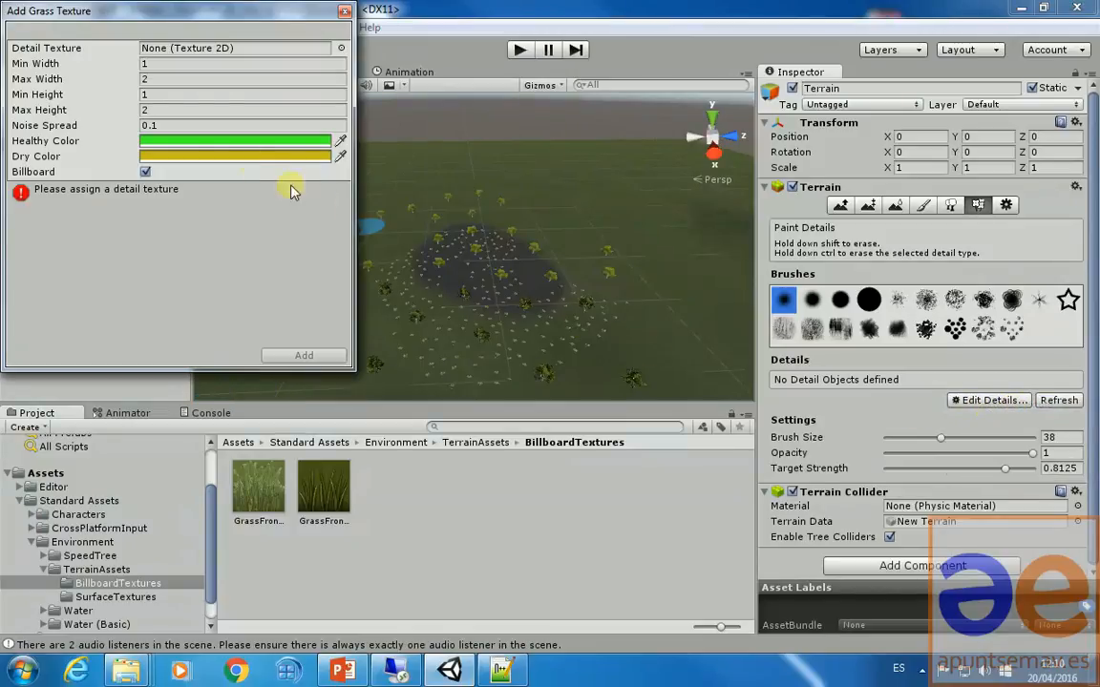
pyautogui.moveTo(258, 487); pyautogui.dragTo(238, 54)
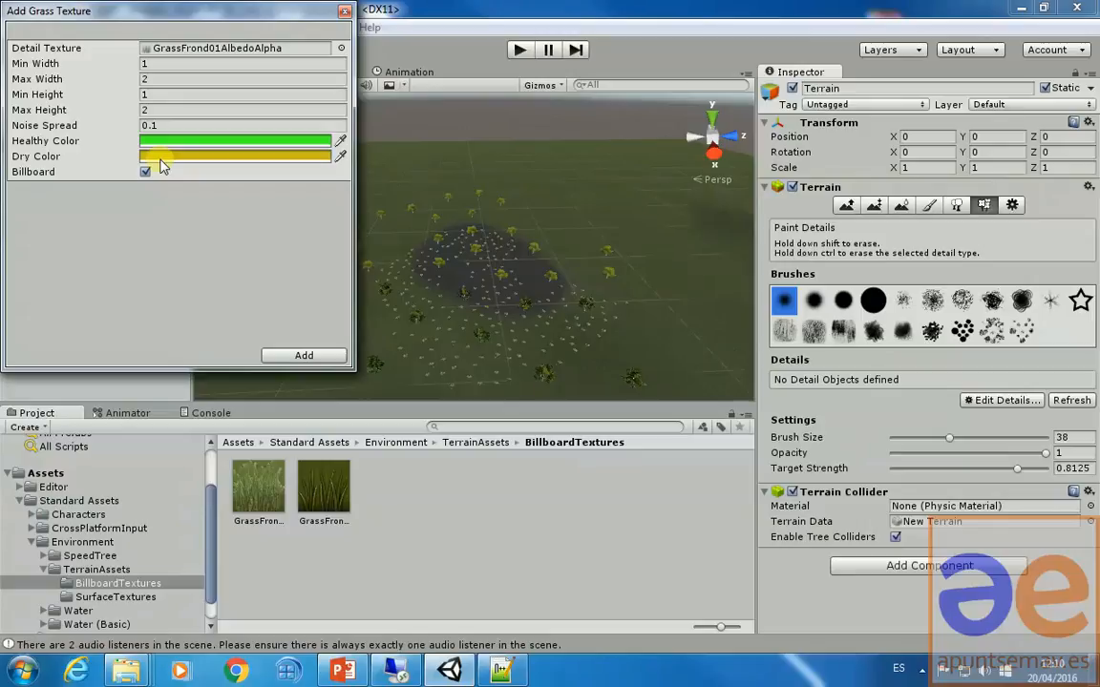
# - Set the grass's dry color to dark brownish yellow 837705FF and add the grass to the terrain details
pyautogui.click(160, 160)
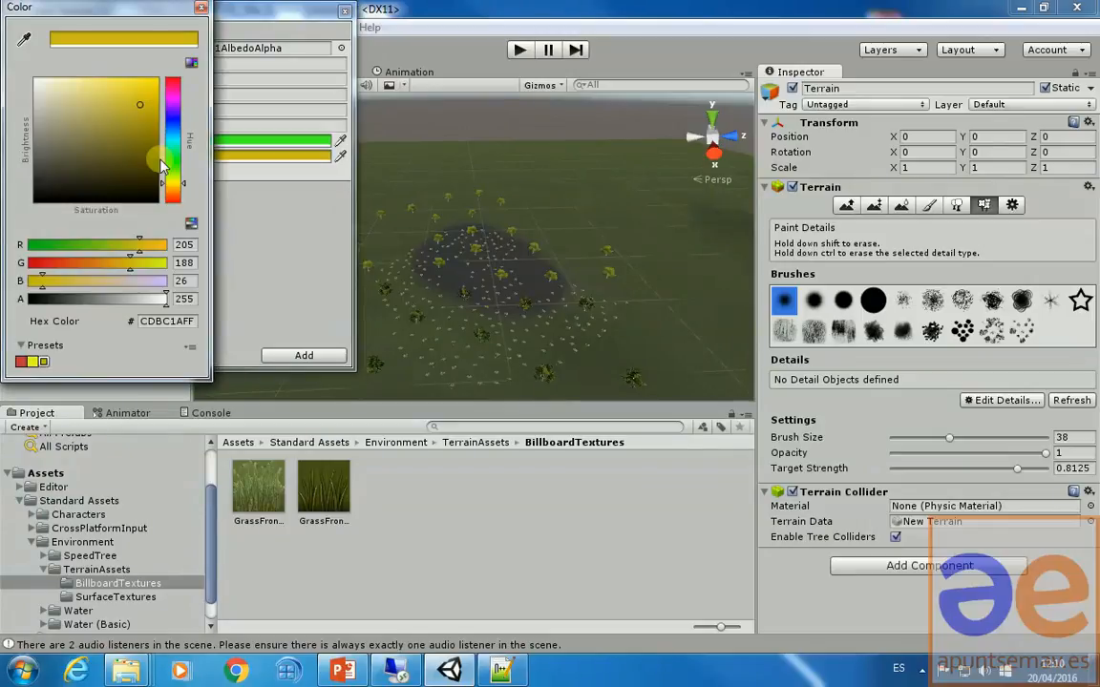
pyautogui.click(150, 141)
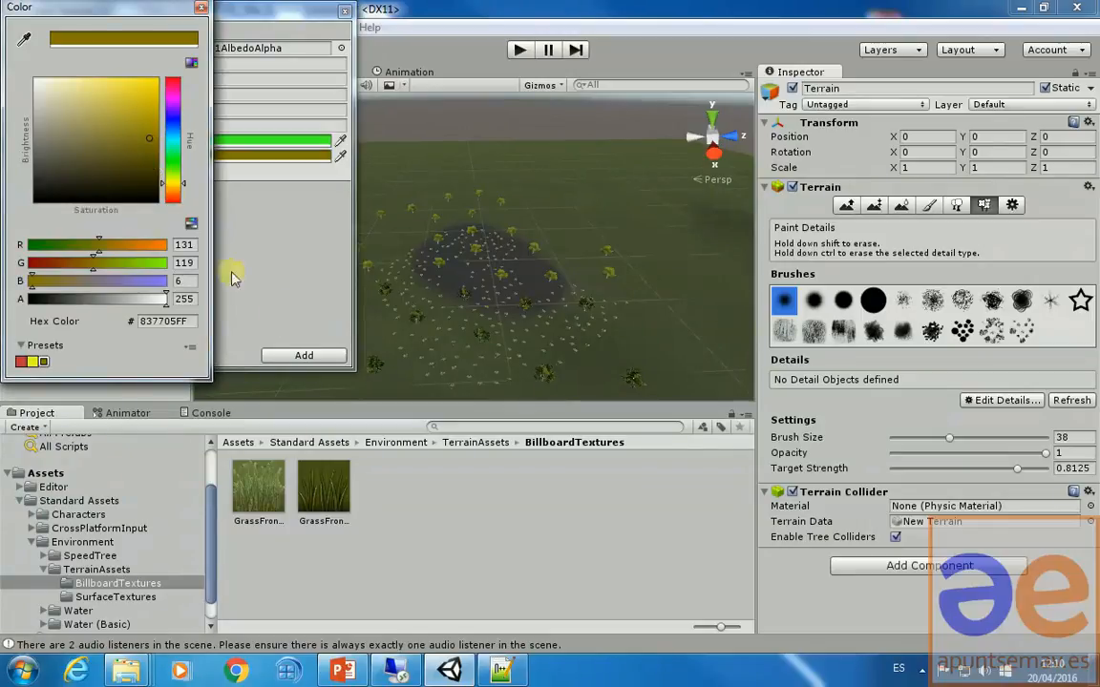
pyautogui.click(304, 356)
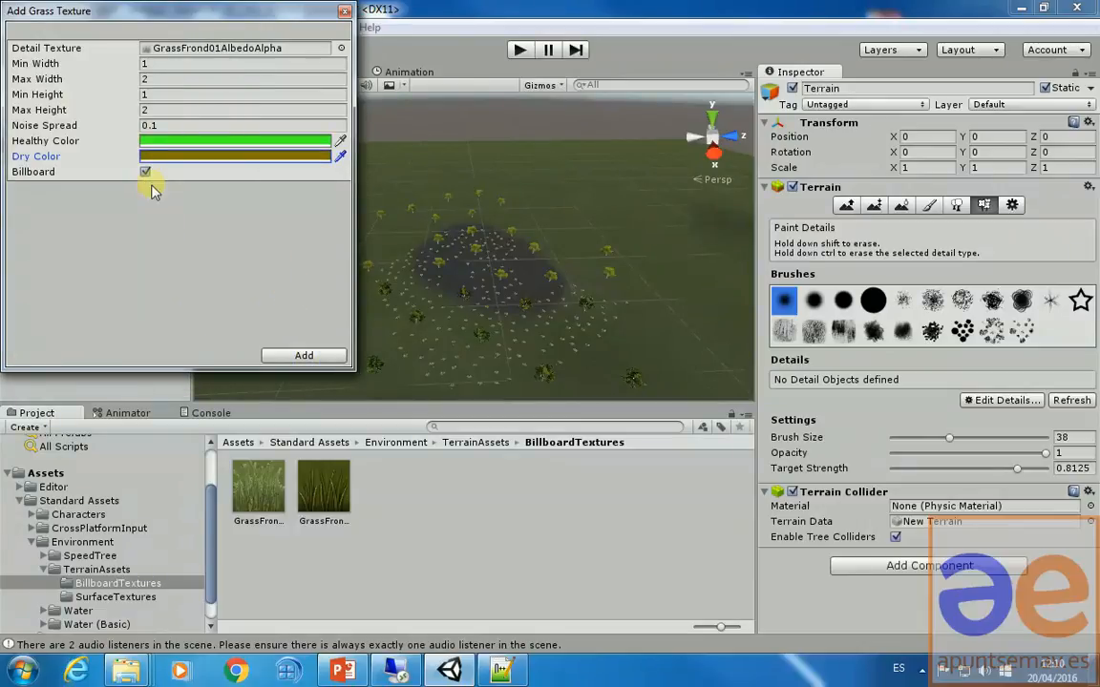
pyautogui.click(289, 359)
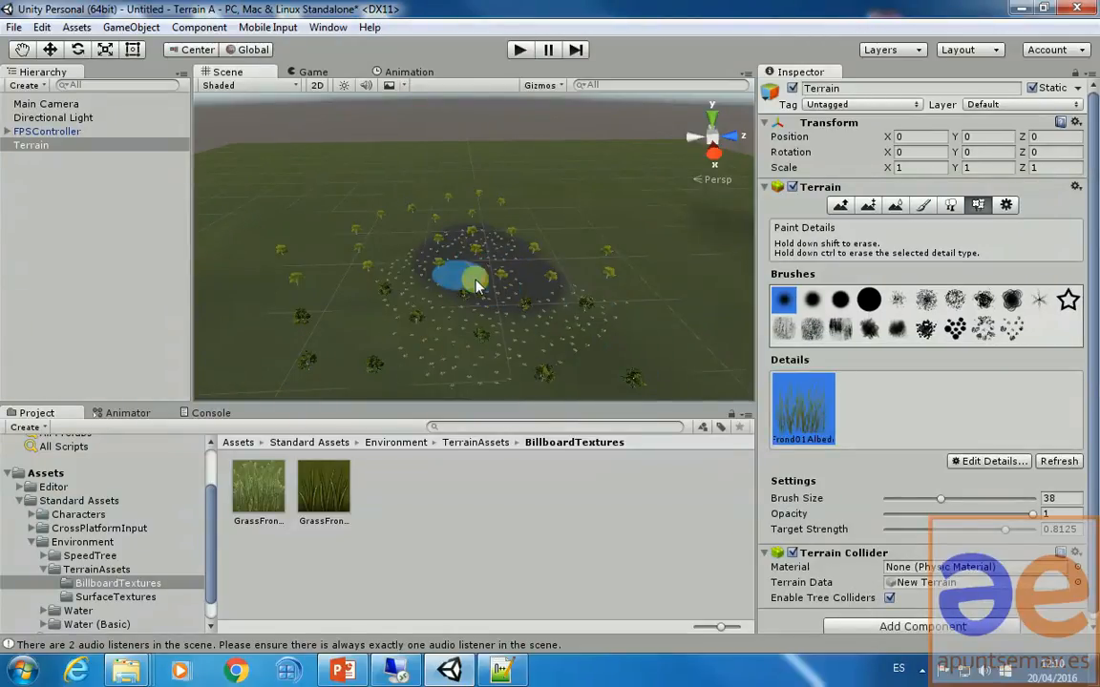
# - Paint grass on the dark patch among the palms at brush size 38 and check it in a short test run
pyautogui.scroll(4, 468, 306)
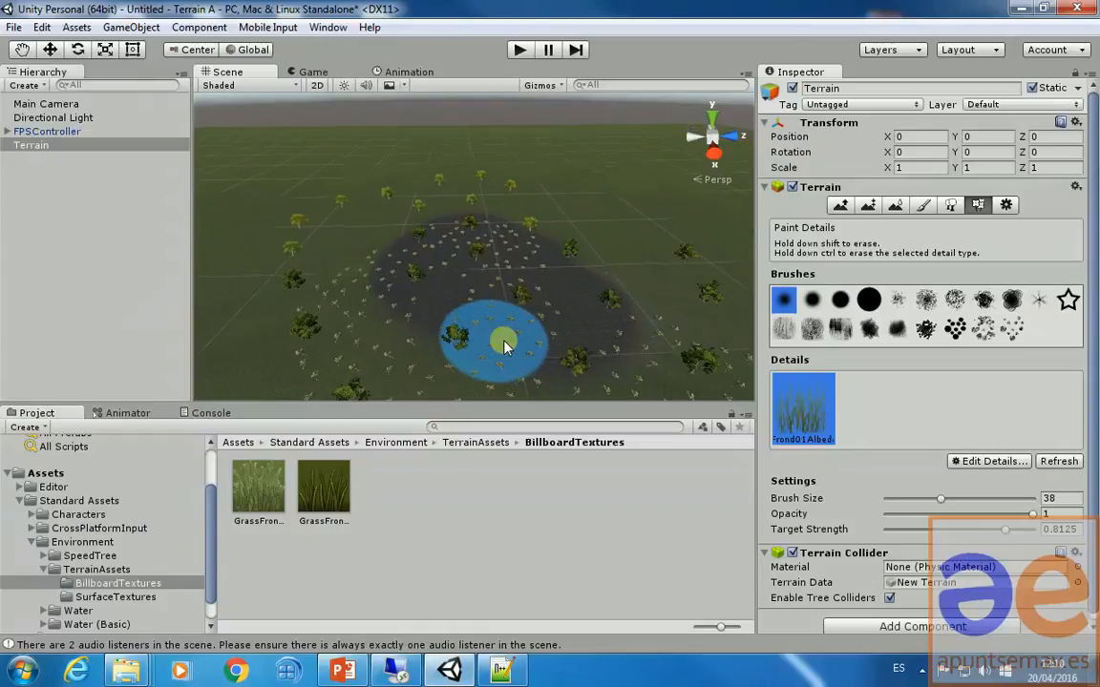
pyautogui.scroll(5, 511, 344)
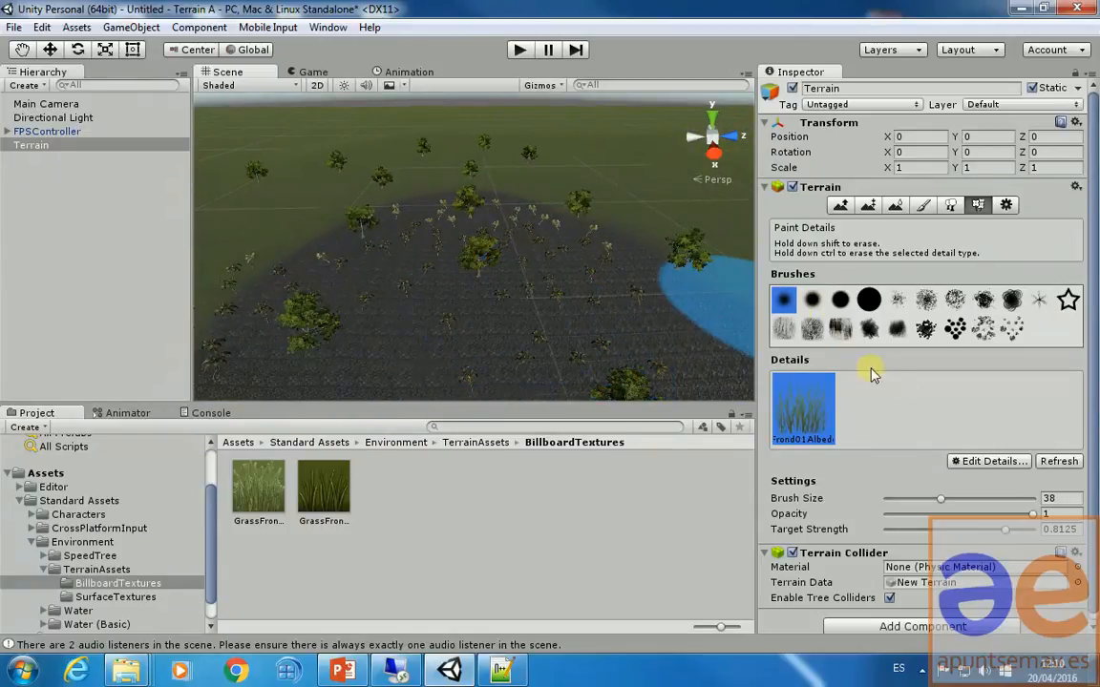
pyautogui.click(519, 50)
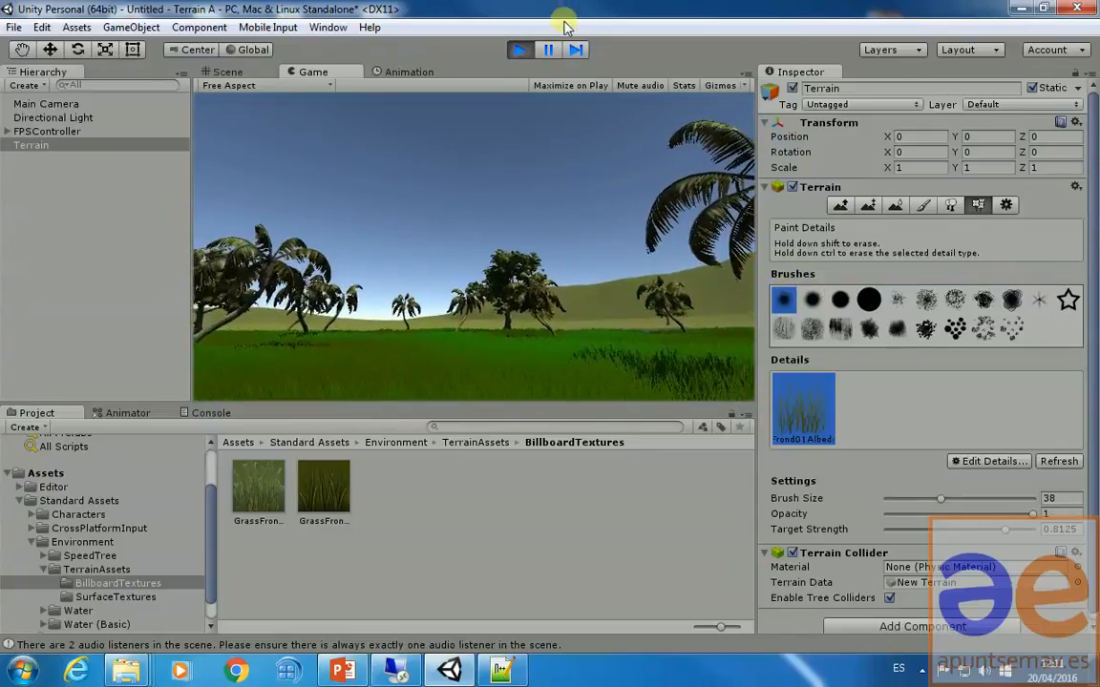
pyautogui.click(518, 50)
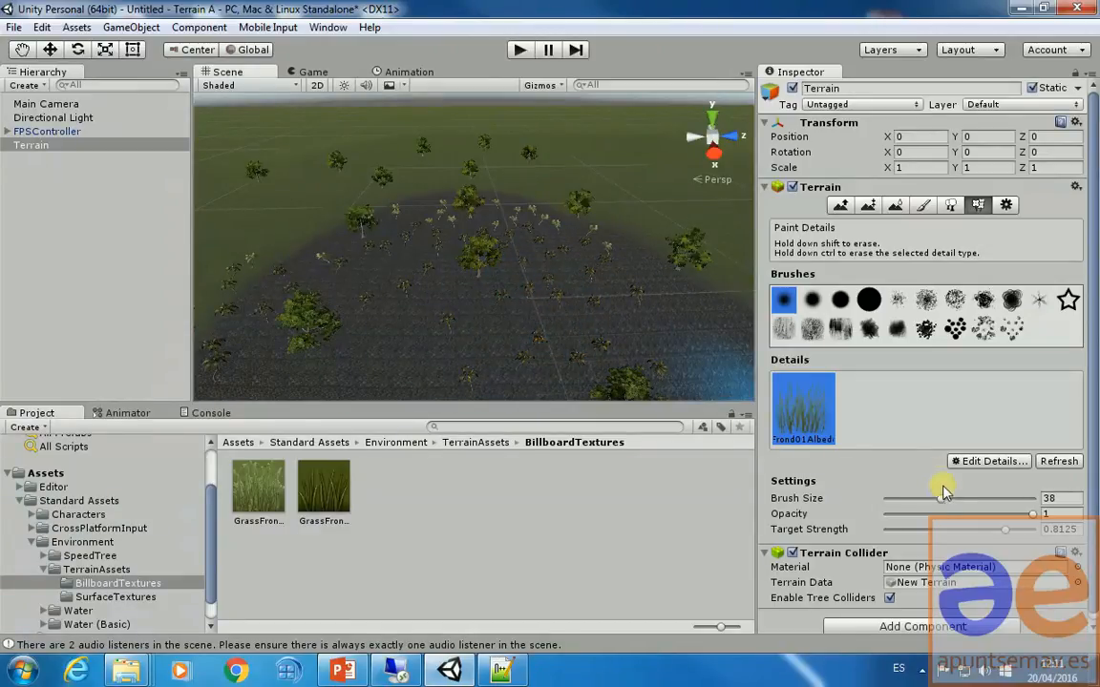
# - Paint grass among the palms at brush size 6 and inspect it in a first-person test run
pyautogui.moveTo(905, 506); pyautogui.dragTo(895, 503)
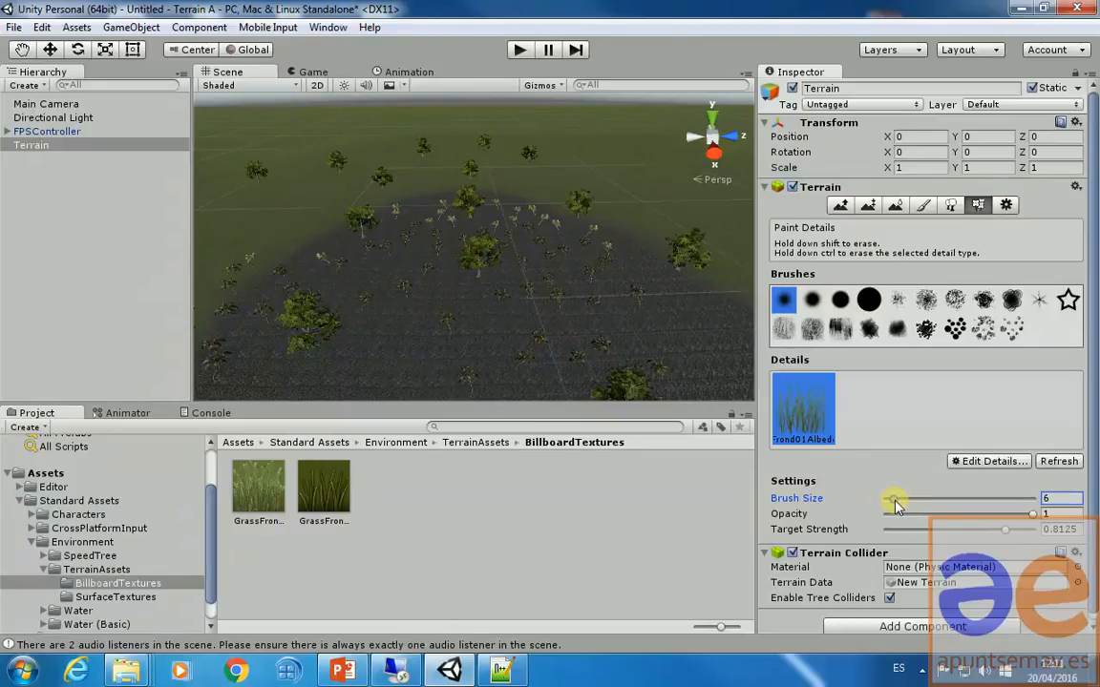
pyautogui.click(534, 292)
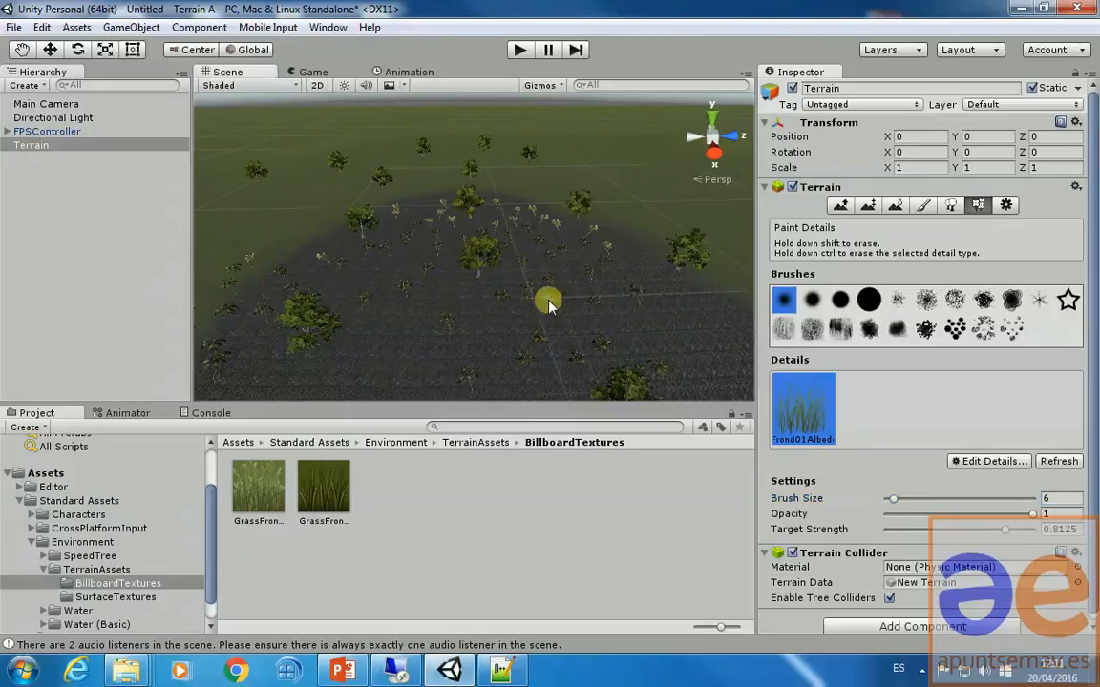
pyautogui.click(521, 50)
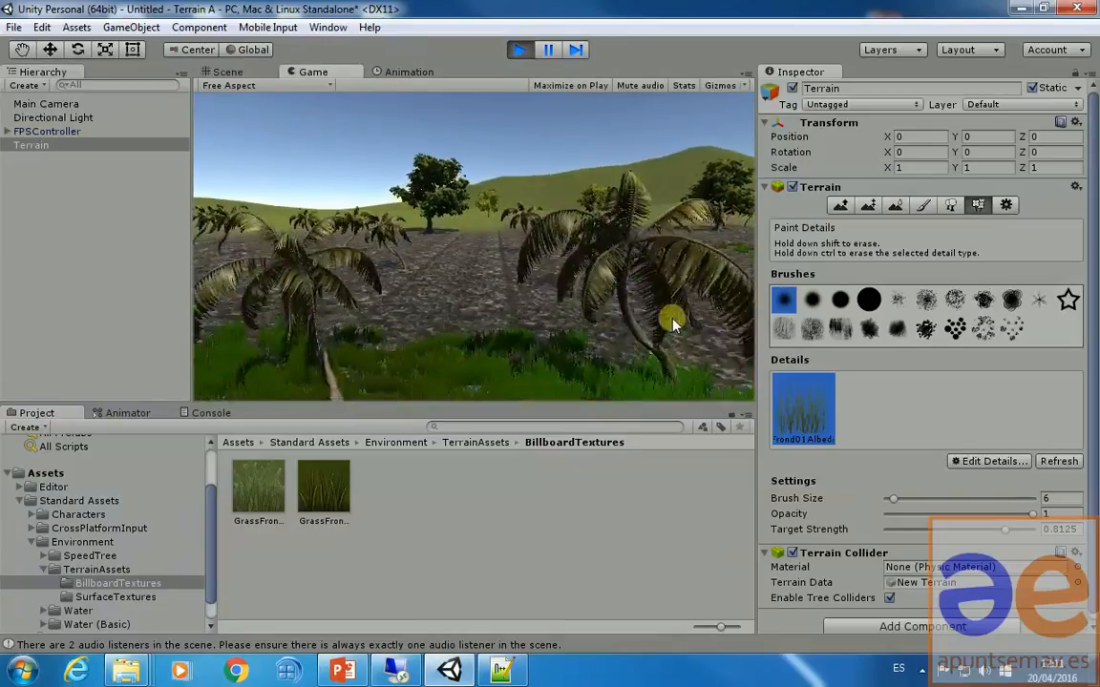
pyautogui.press('w')
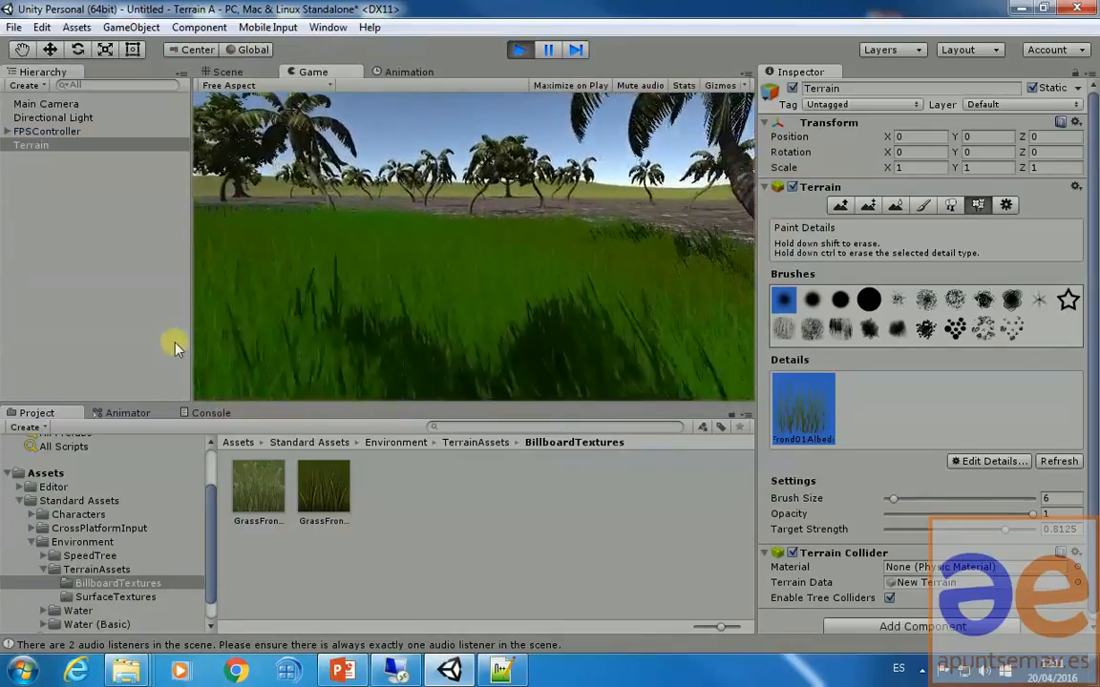
pyautogui.press('w')
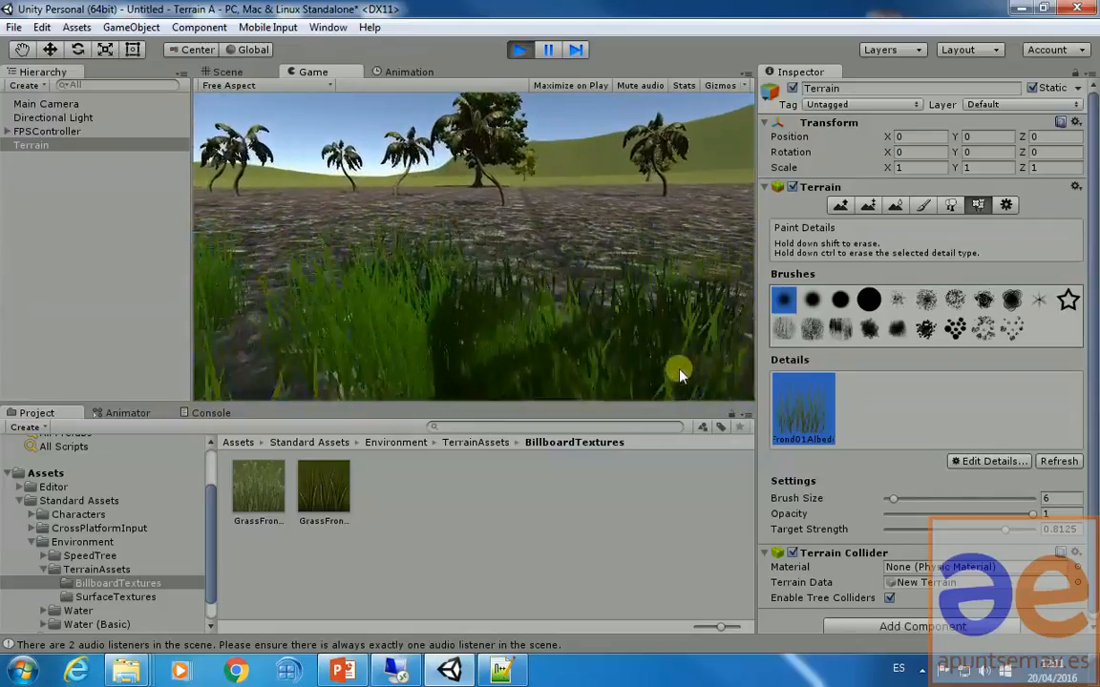
pyautogui.click(520, 51)
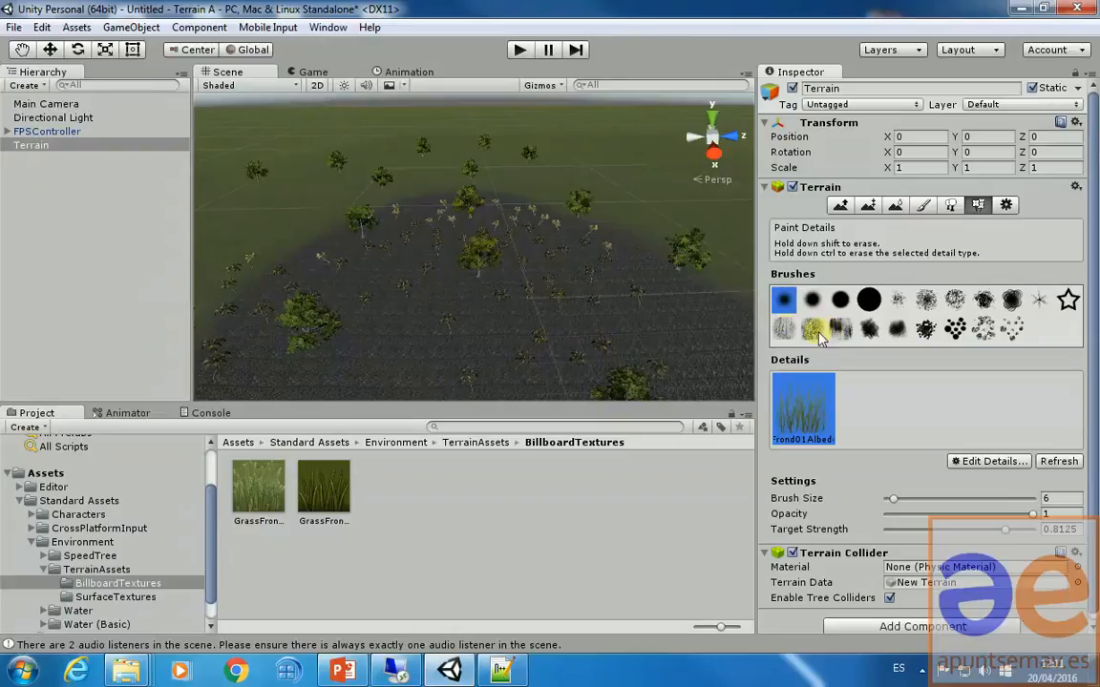
# - Edit the grass texture to a width of 0.1 to 0.3 and a height of 0.1 to 0.3
pyautogui.click(1016, 462)
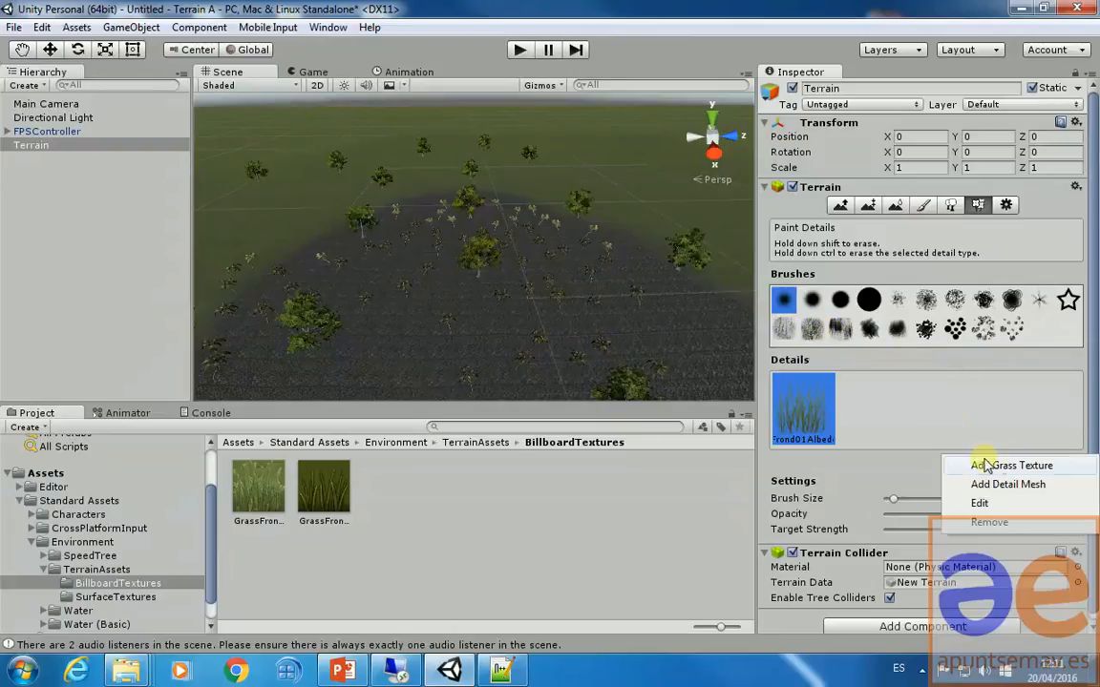
pyautogui.click(980, 503)
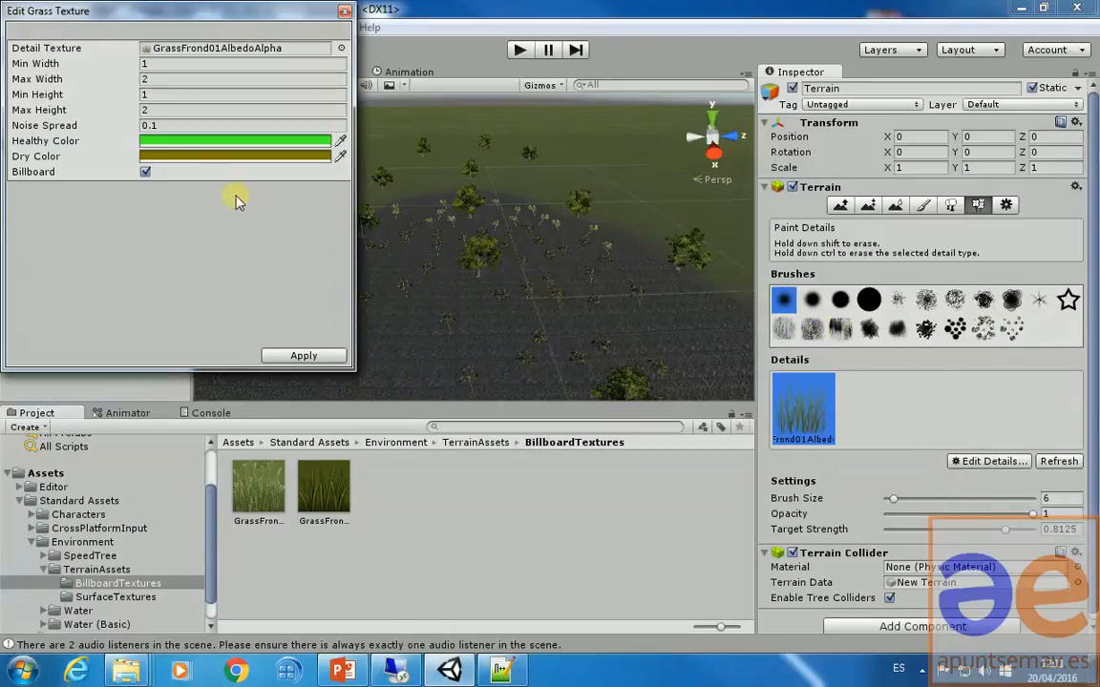
pyautogui.click(153, 64)
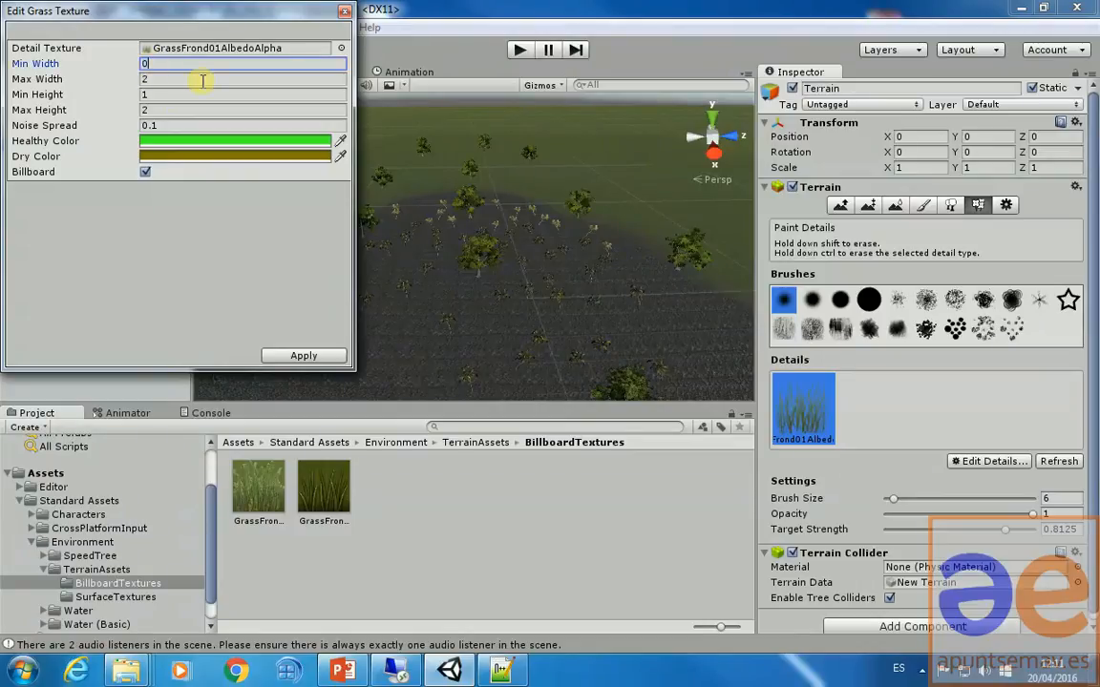
pyautogui.write('0.1')
pyautogui.click(203, 81)
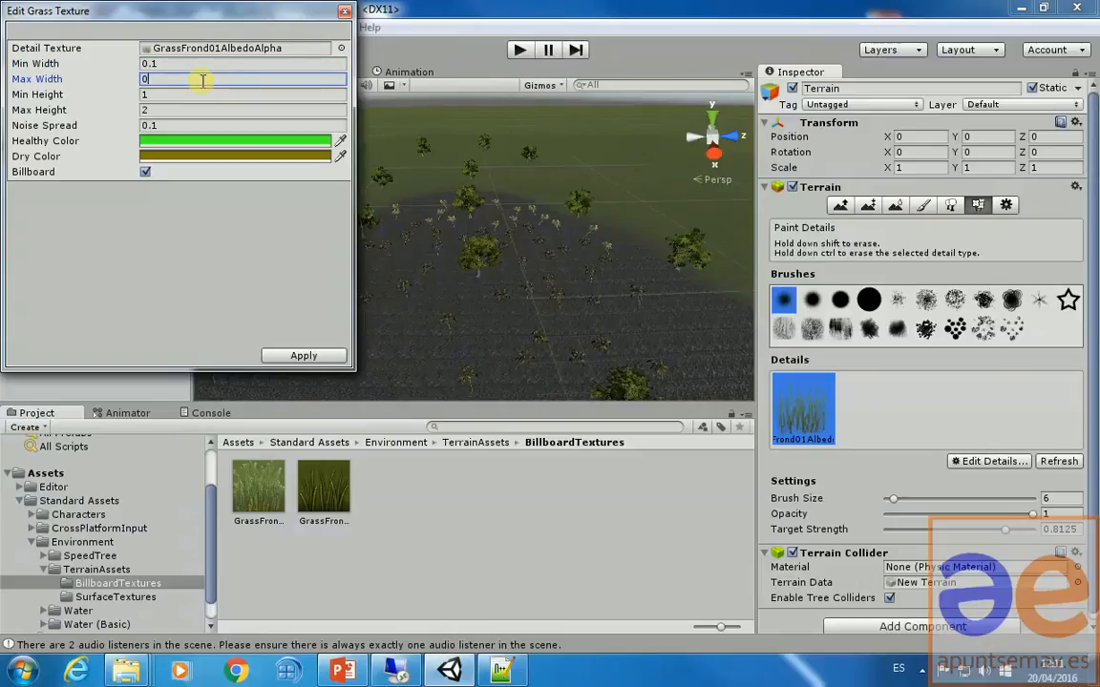
pyautogui.write('0.3')
pyautogui.press('Tab')
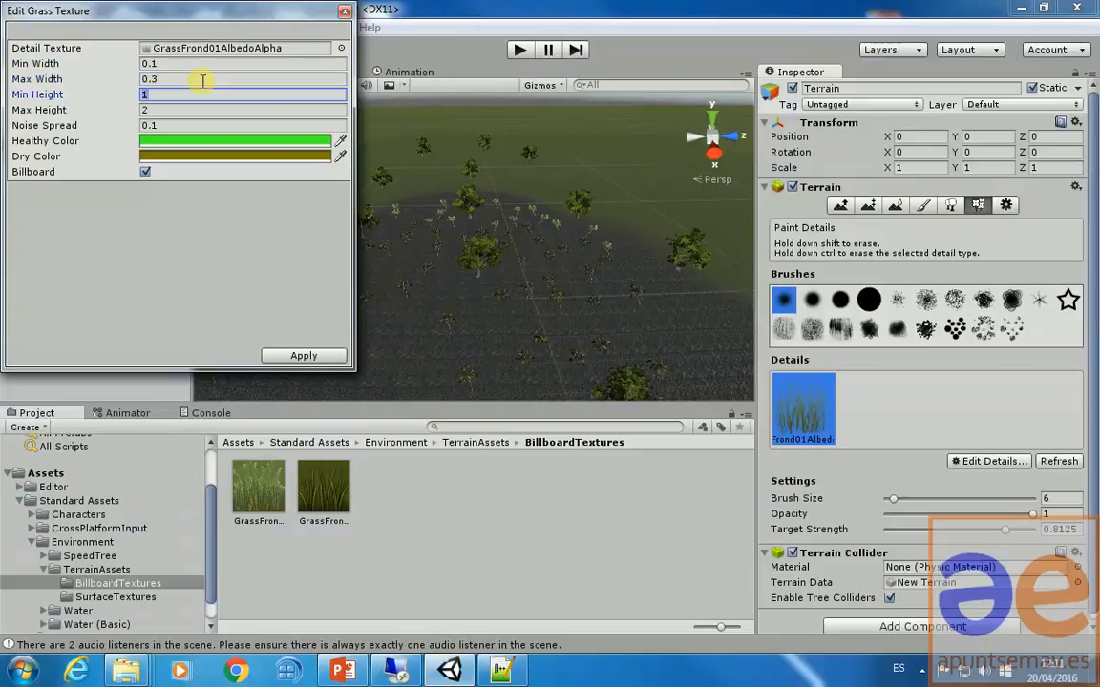
pyautogui.press('Tab')
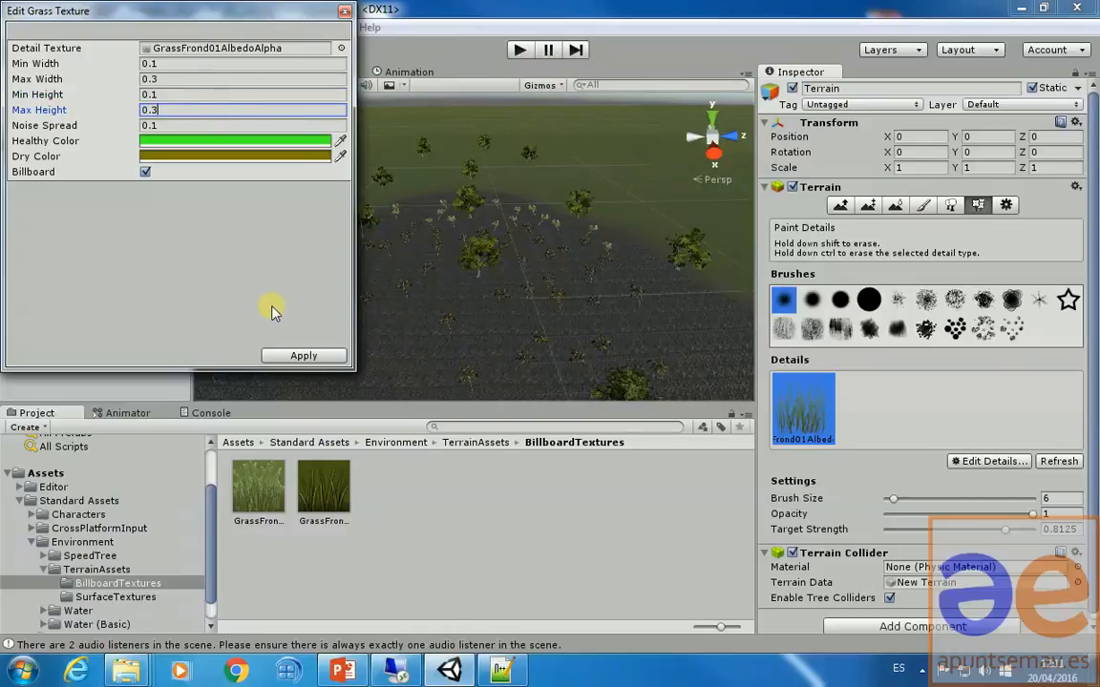
pyautogui.click(297, 355)
# - Walk among the palms in a first-person test run and inspect the resized grass up close
pyautogui.click(518, 50)
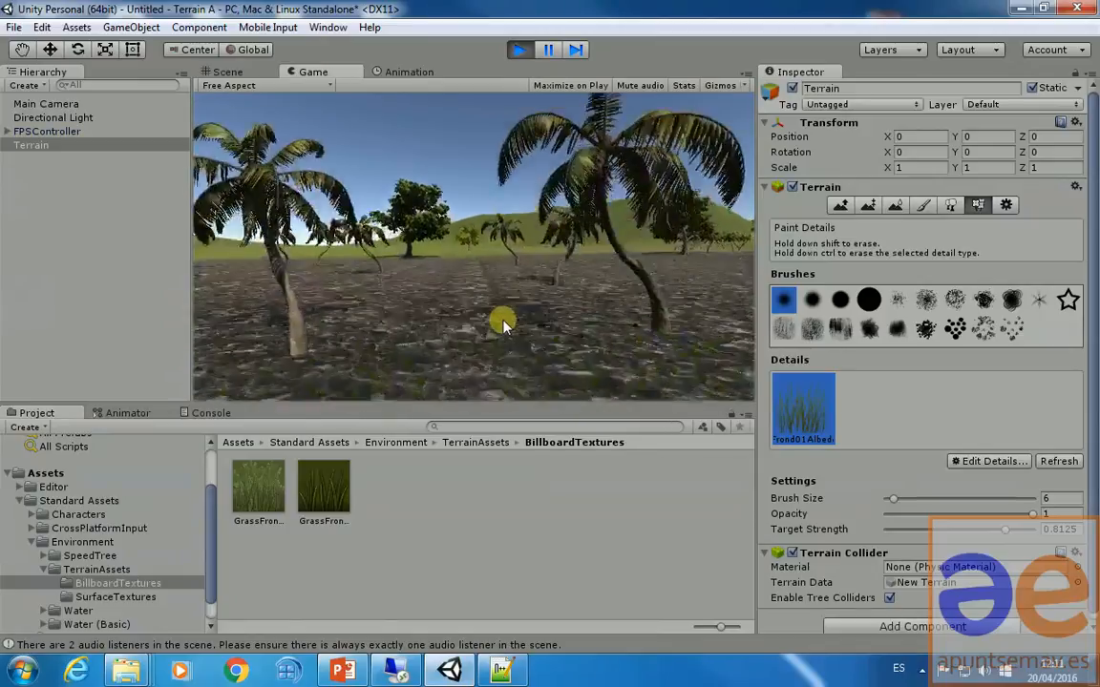
pyautogui.press('w')
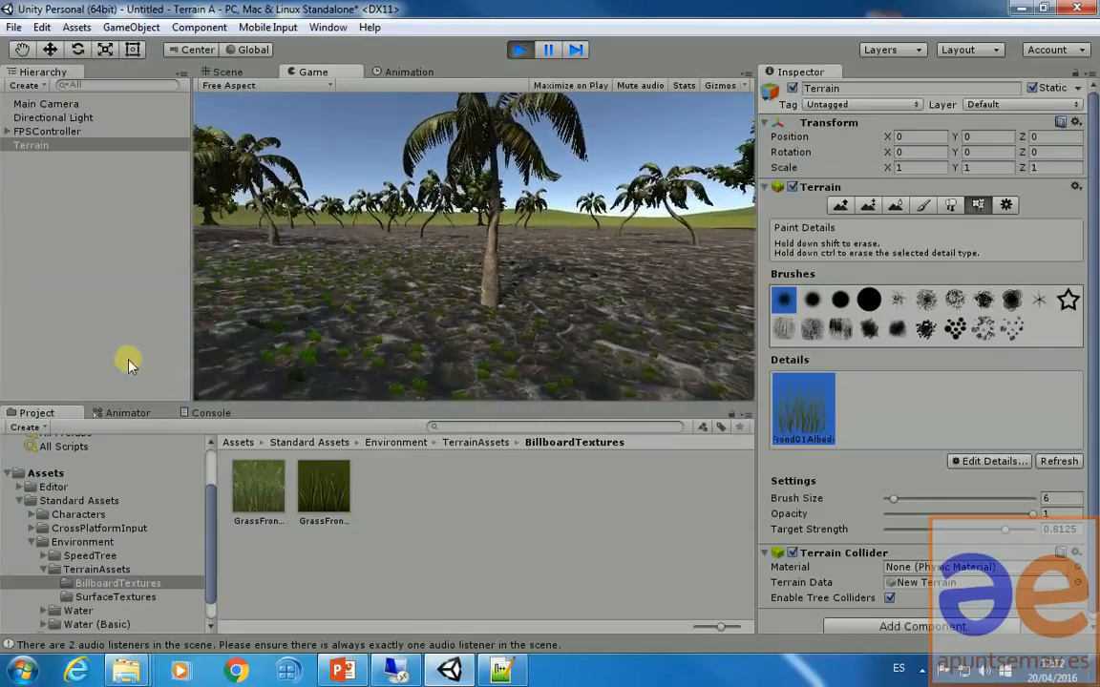
pyautogui.press('w')
pyautogui.press('w')
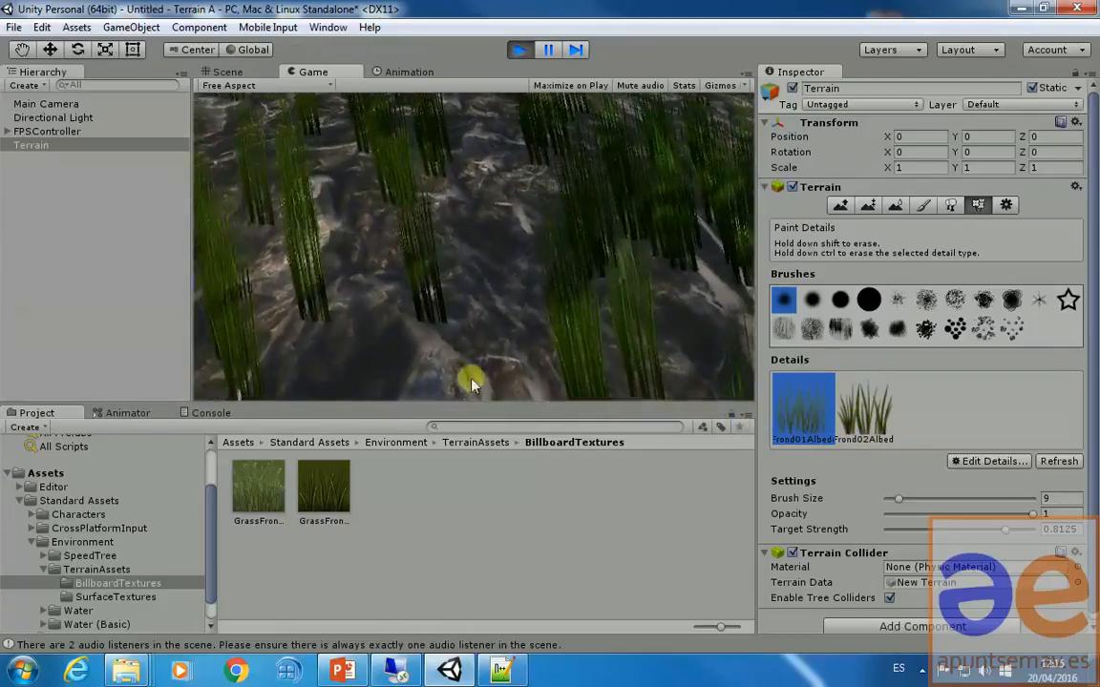
pyautogui.click(519, 49)
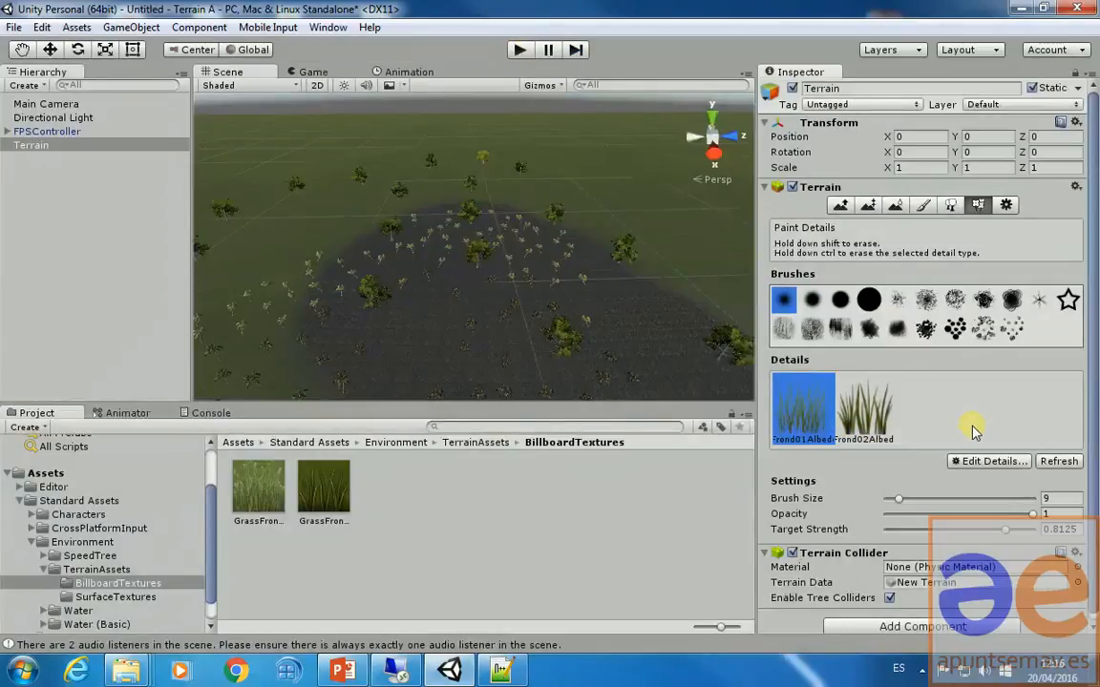
pyautogui.click(974, 461)
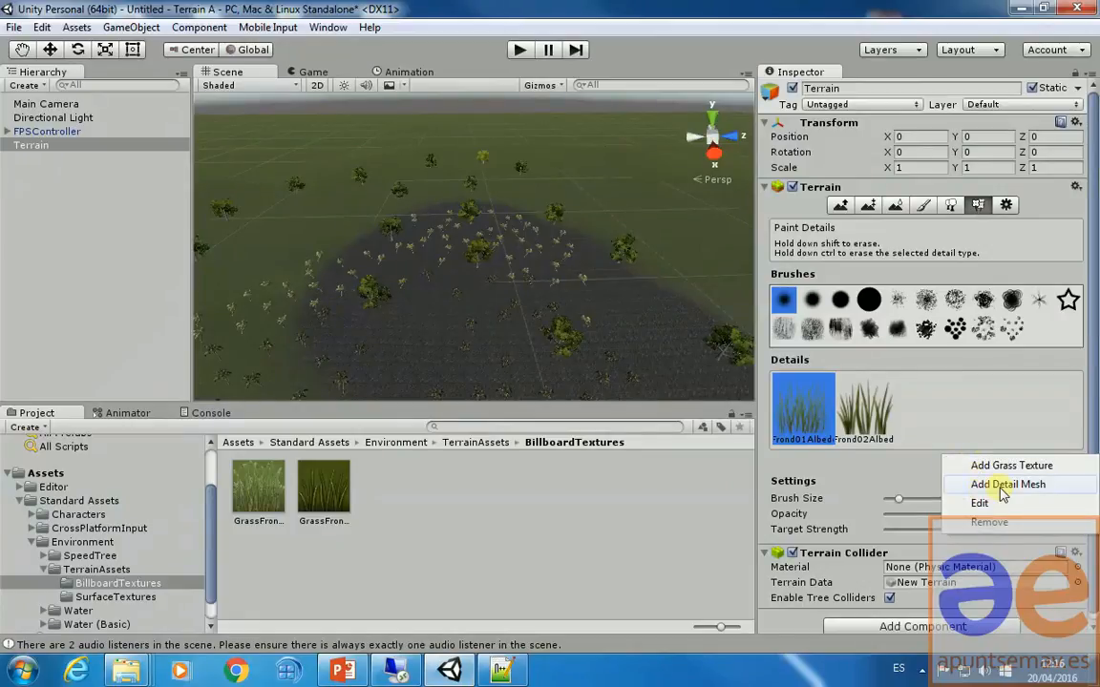
pyautogui.click(961, 405)
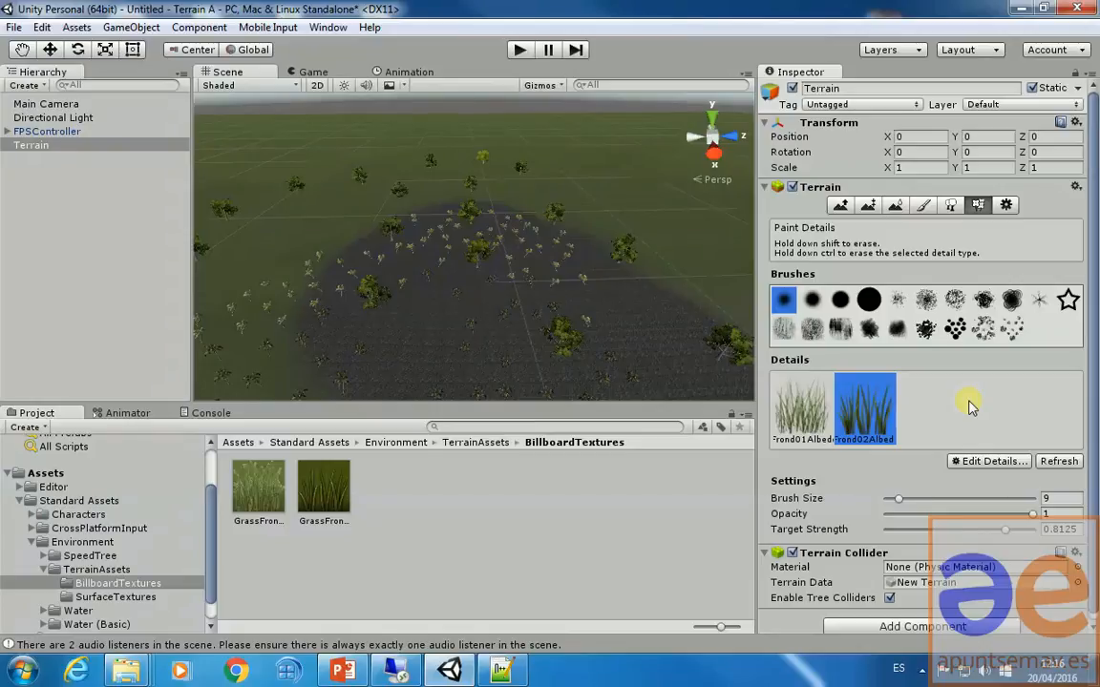
# - Import the full contents of Terrain Assets.unitypackage from the 2004 folder into the project
pyautogui.click(21, 501)
pyautogui.moveTo(126, 671)
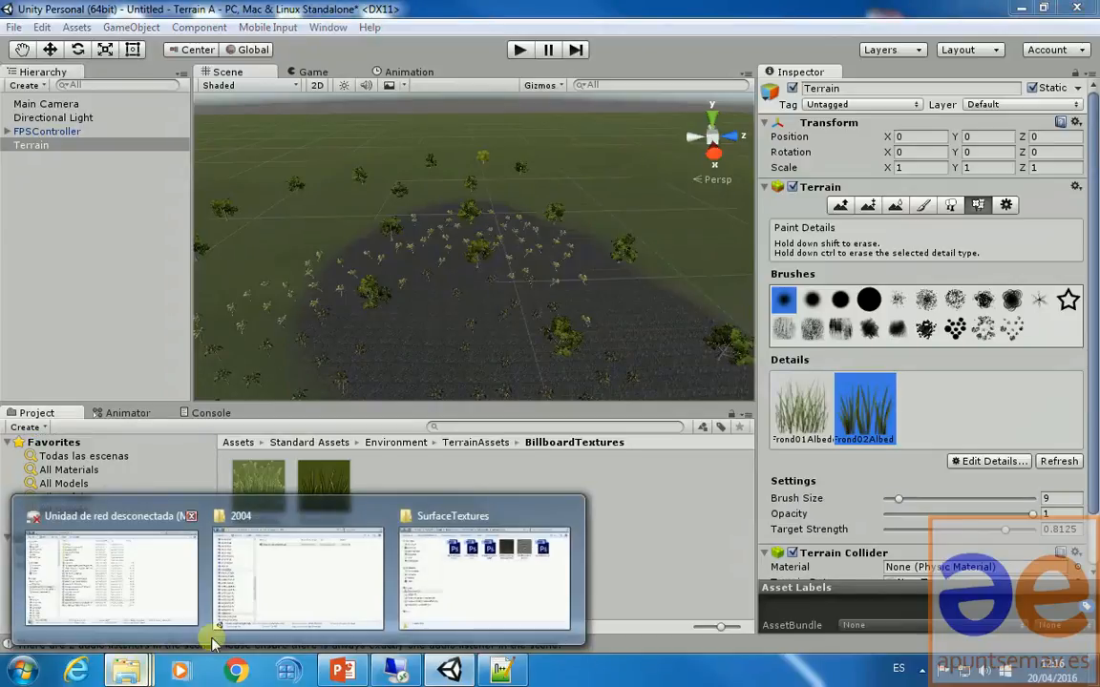
pyautogui.click(275, 601)
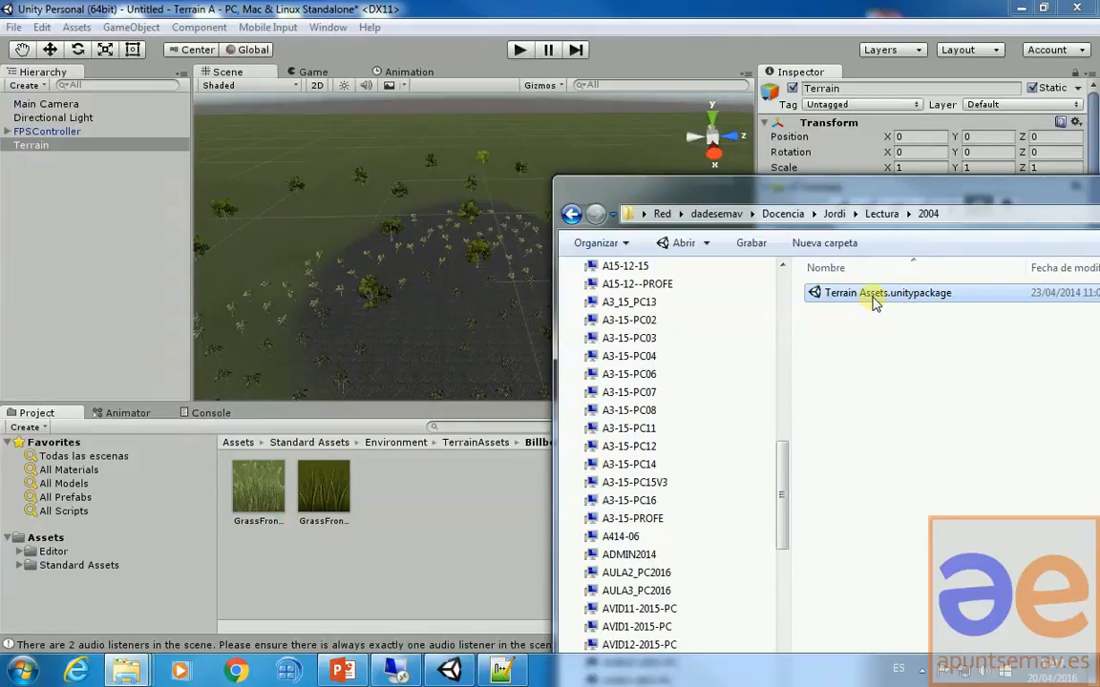
pyautogui.moveTo(874, 300); pyautogui.dragTo(488, 504)
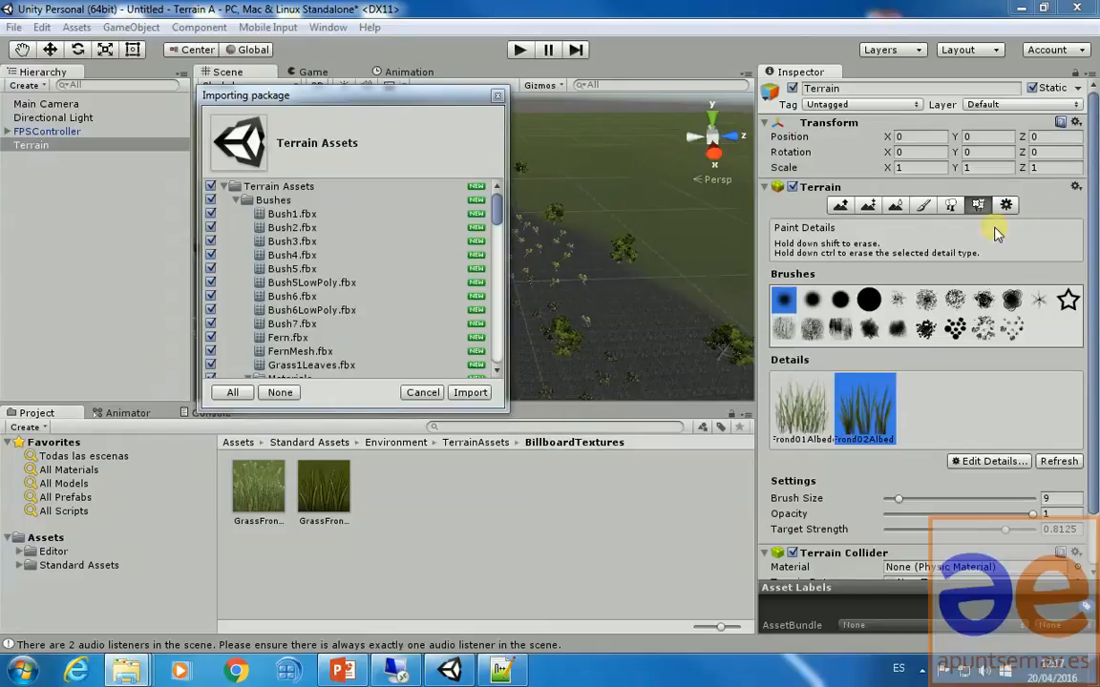
pyautogui.click(469, 390)
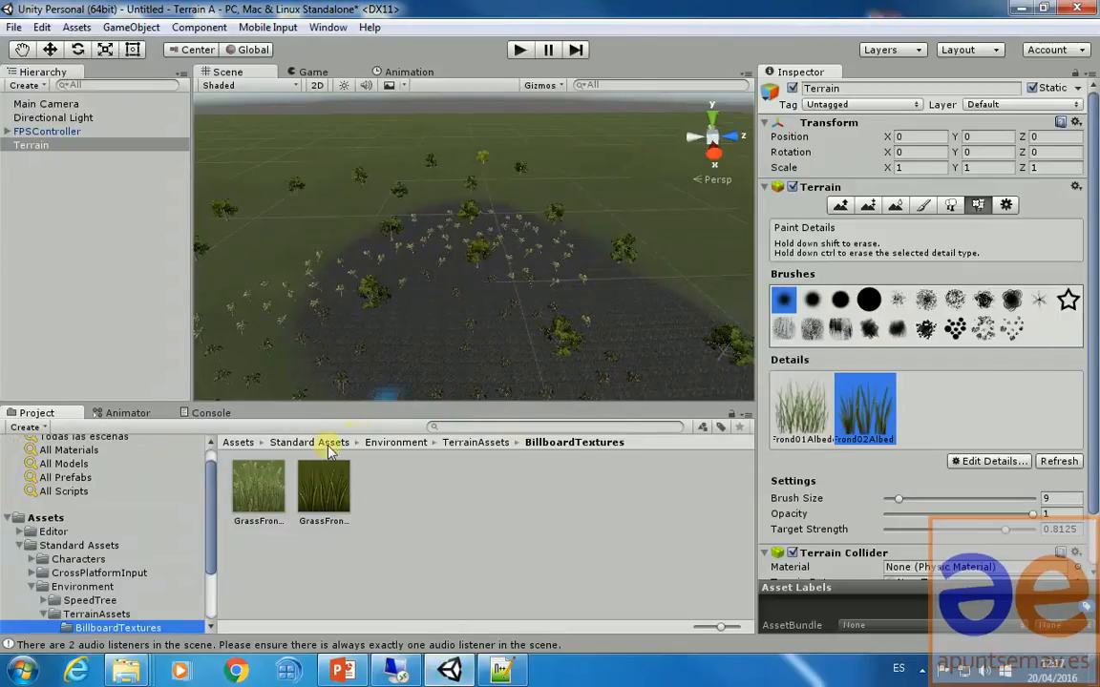
# - Look through the imported Terrain Assets subfolders for grass, rocks, textures and ambient-occlusion trees
pyautogui.scroll(-3, 172, 536)
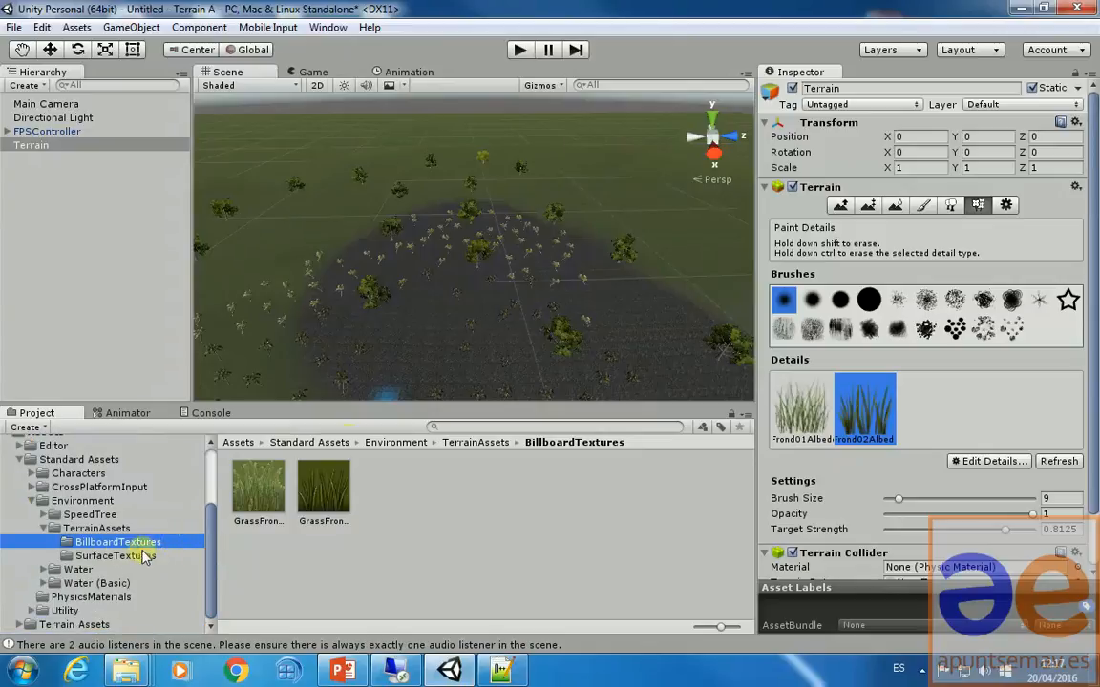
pyautogui.click(29, 500)
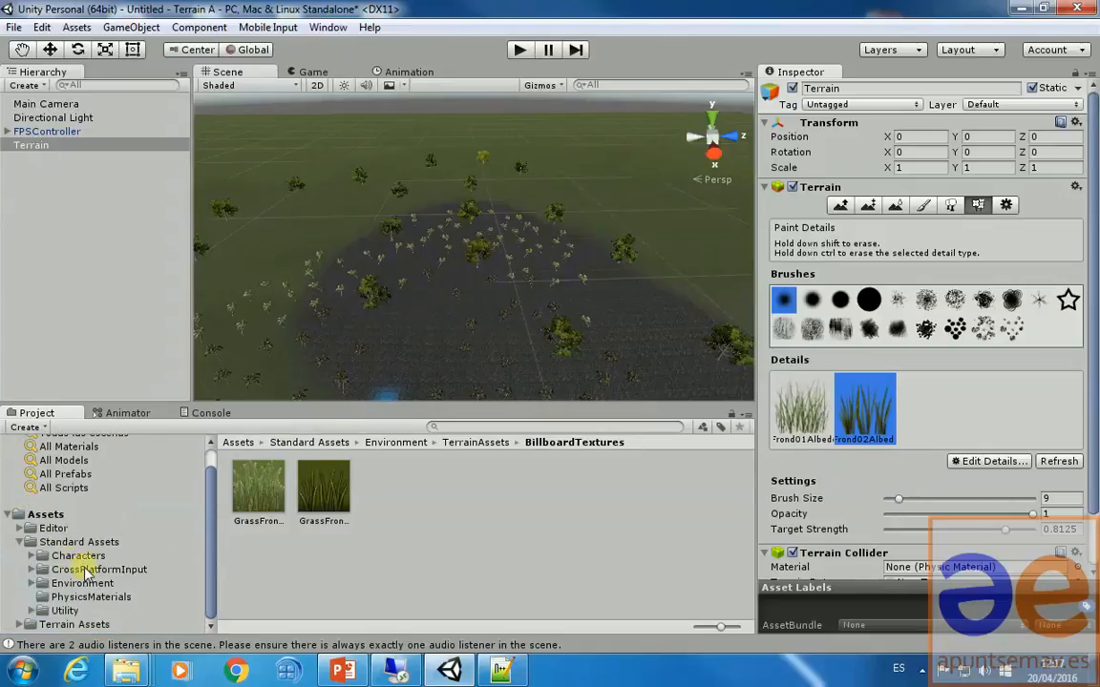
pyautogui.click(96, 625)
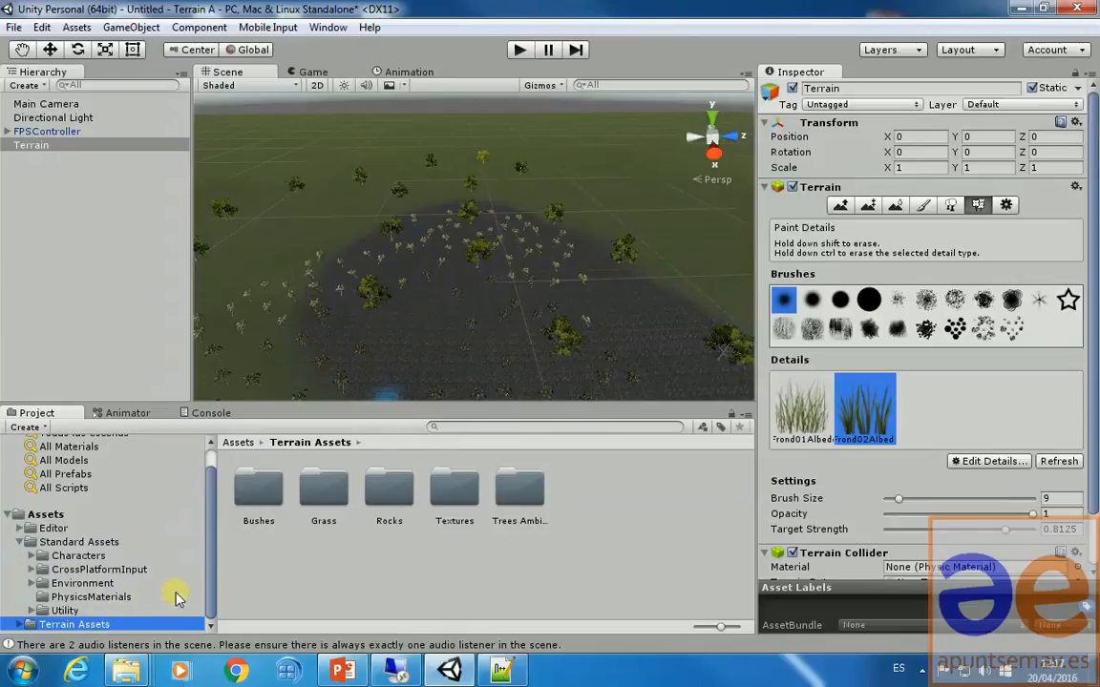
pyautogui.click(19, 624)
pyautogui.scroll(-1, 67, 610)
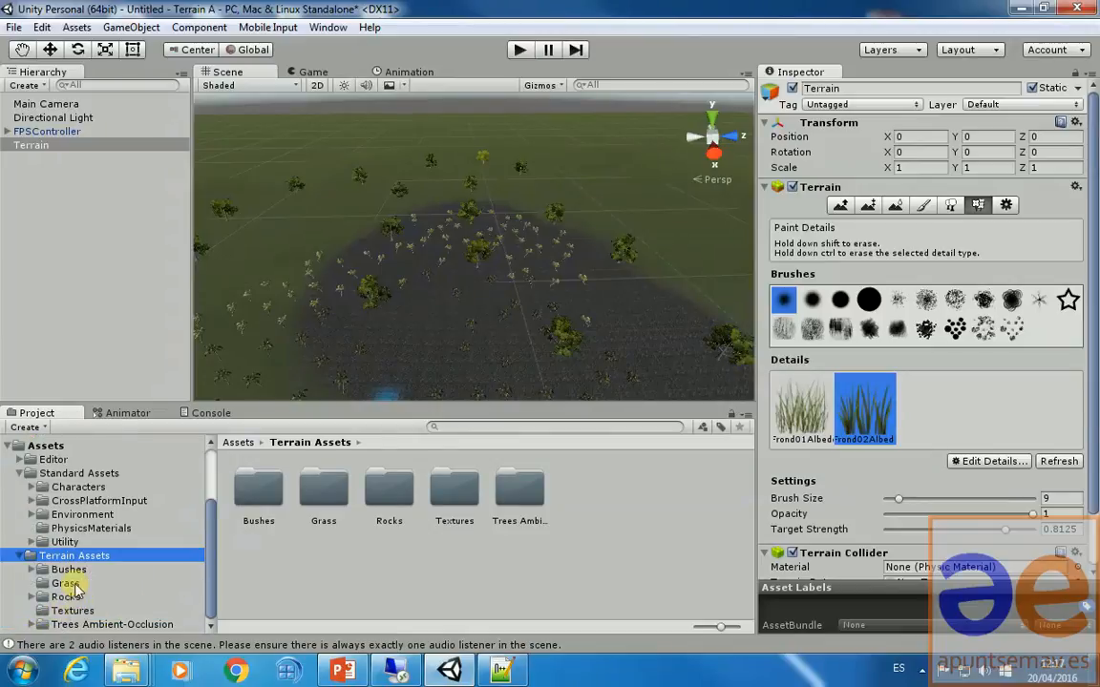
pyautogui.click(67, 583)
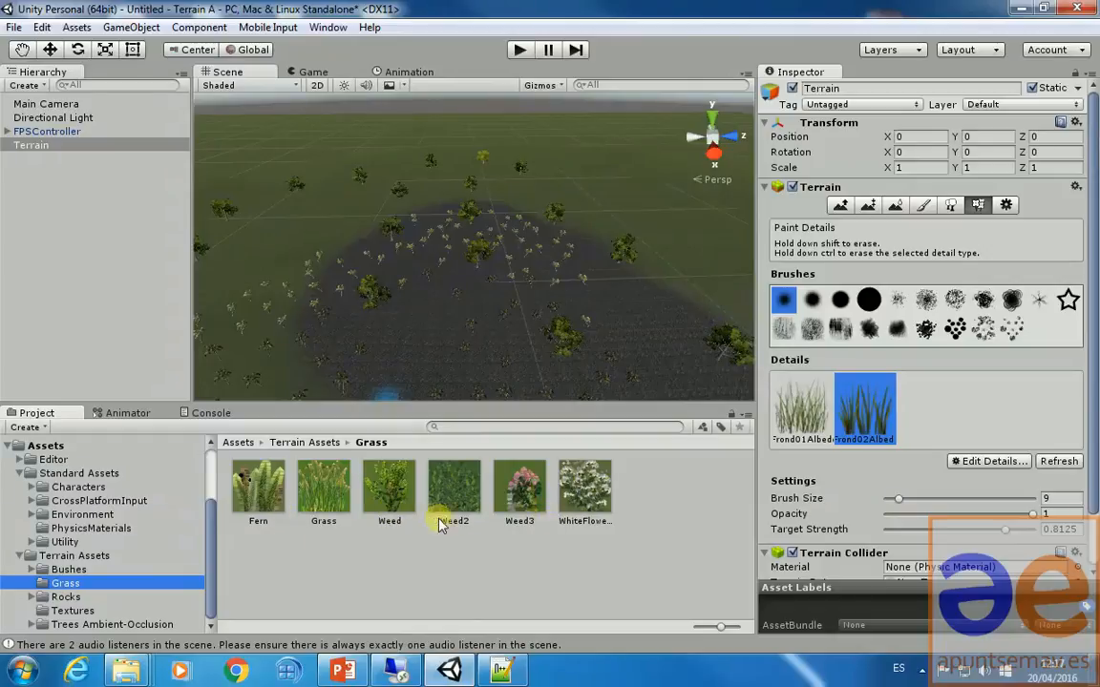
pyautogui.click(68, 596)
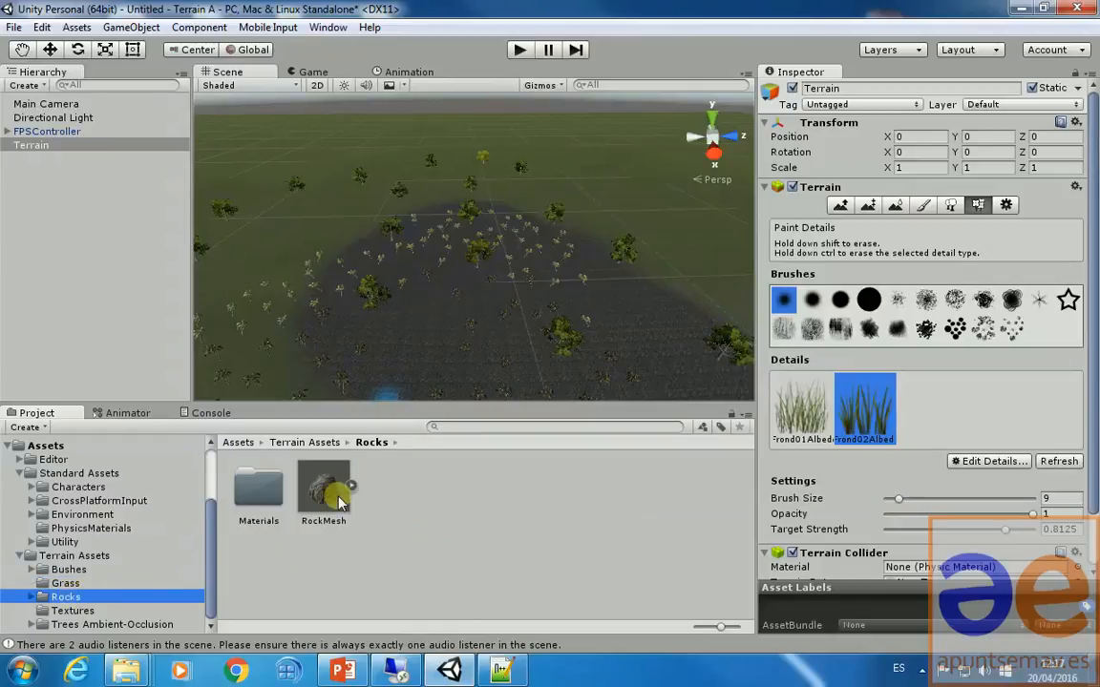
pyautogui.click(72, 610)
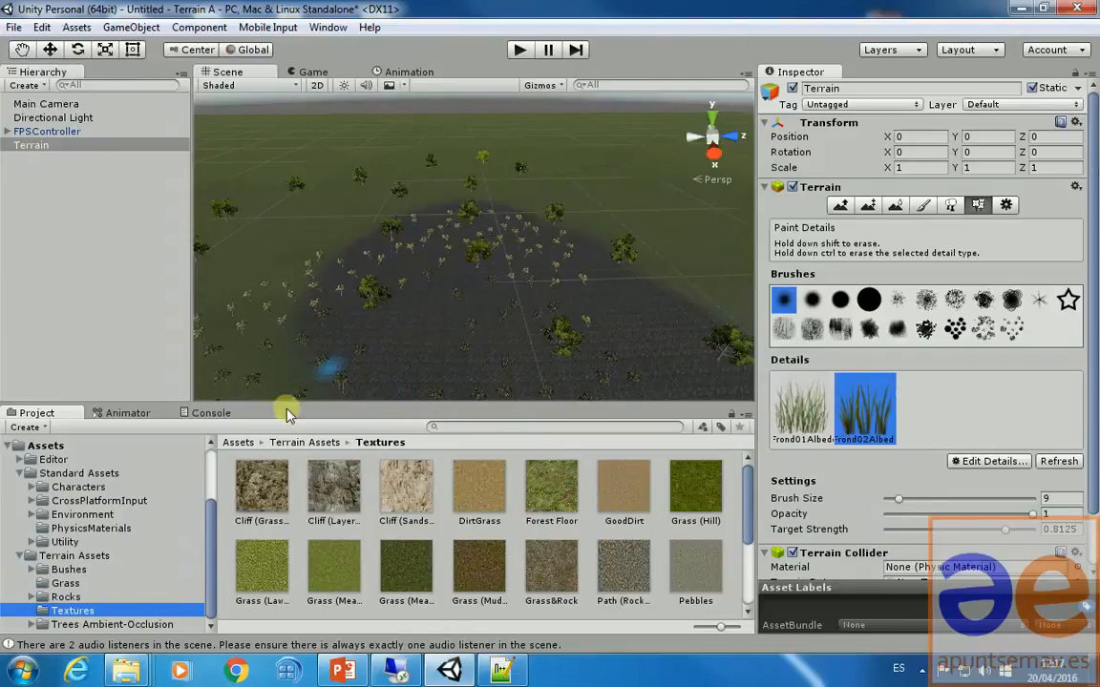
pyautogui.click(91, 627)
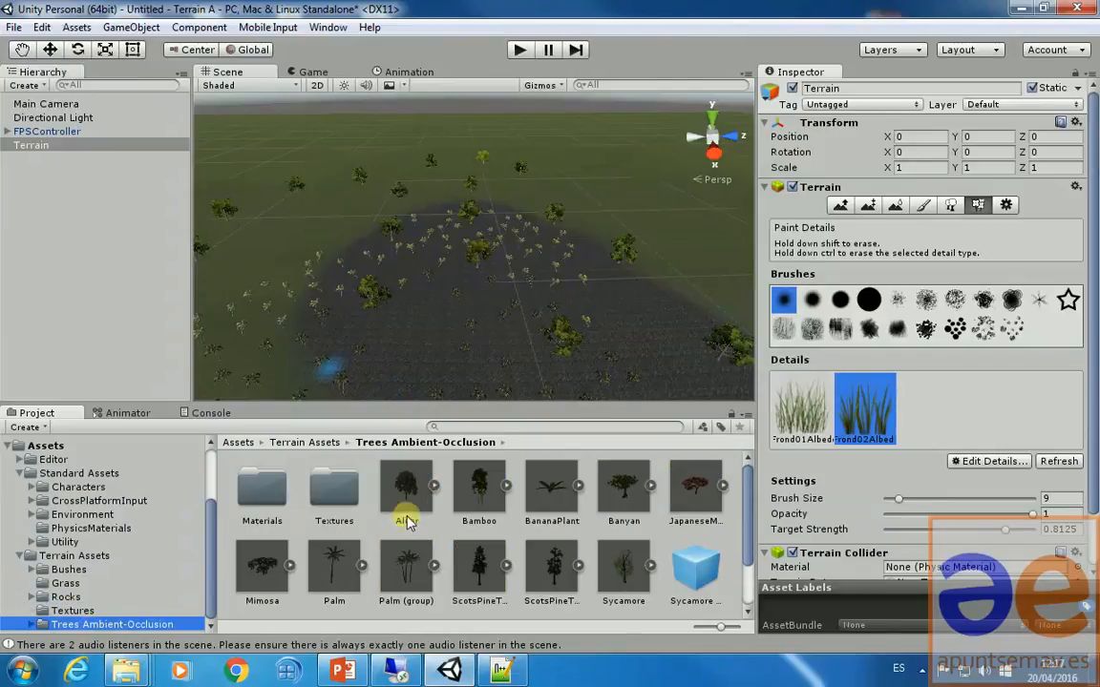
pyautogui.click(78, 611)
# - Assign RockMesh from the Rocks folder as a new detail mesh, with width 0.2 to 0.4 and height 0.2 to 0.4
pyautogui.click(67, 597)
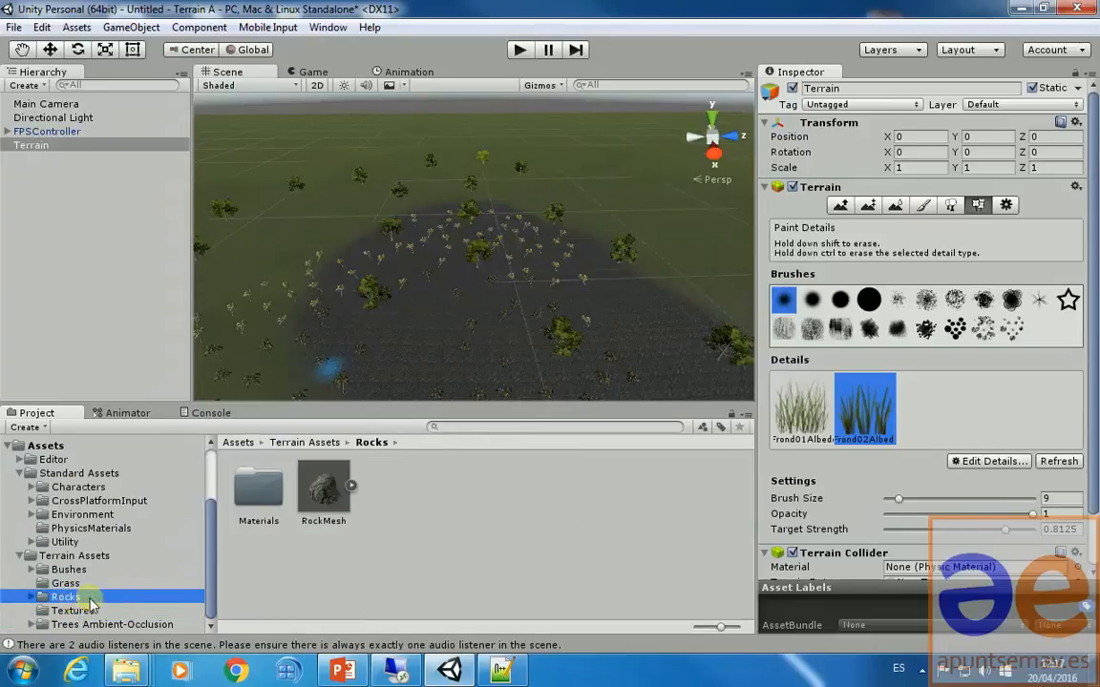
pyautogui.click(961, 463)
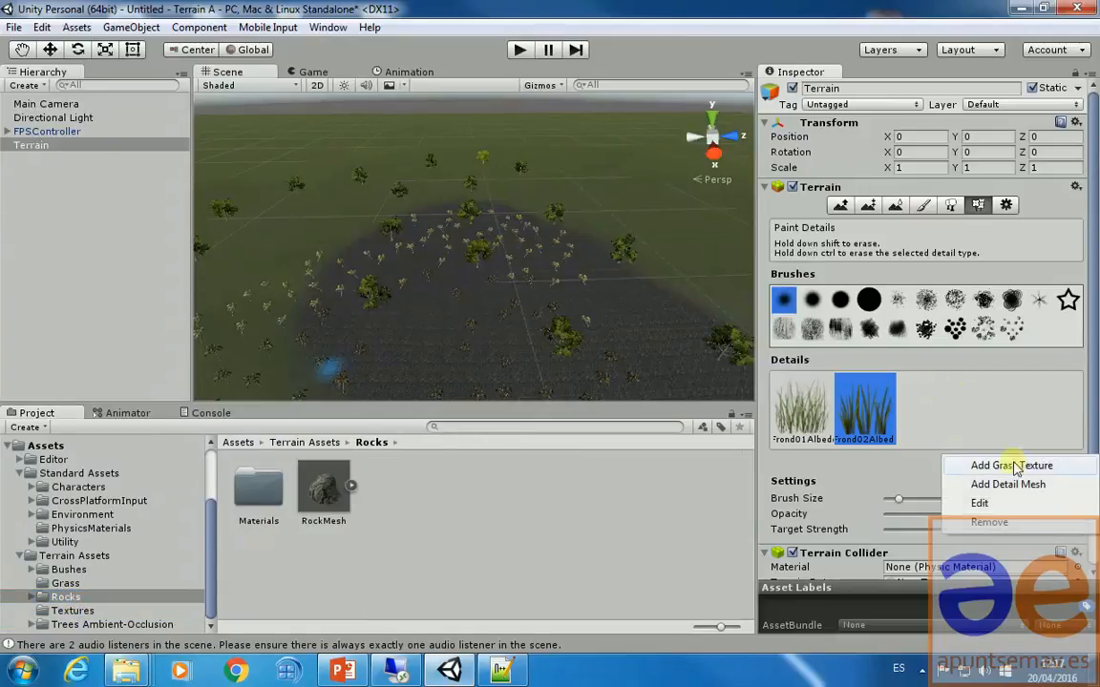
pyautogui.click(1007, 484)
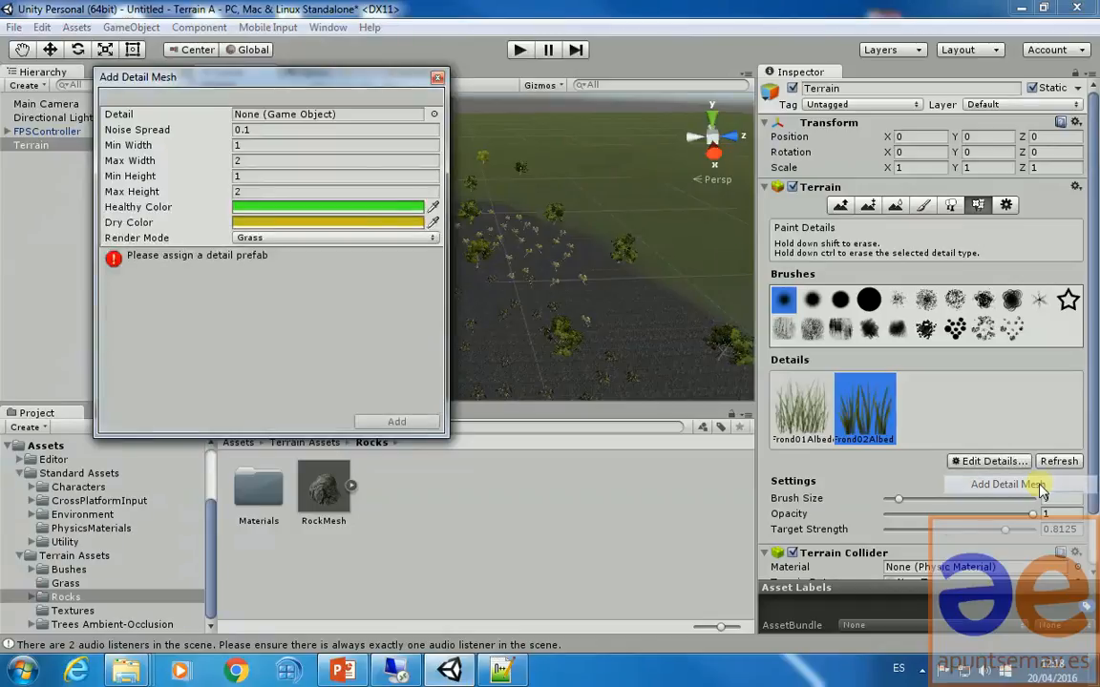
pyautogui.moveTo(341, 503); pyautogui.dragTo(314, 114)
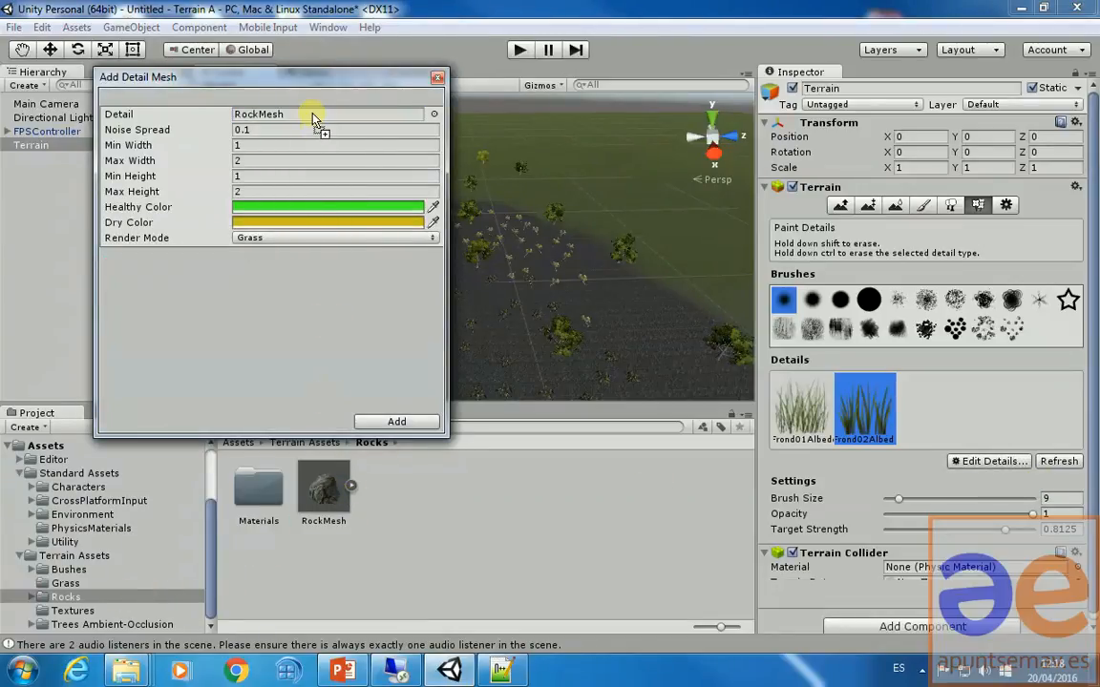
pyautogui.click(259, 148)
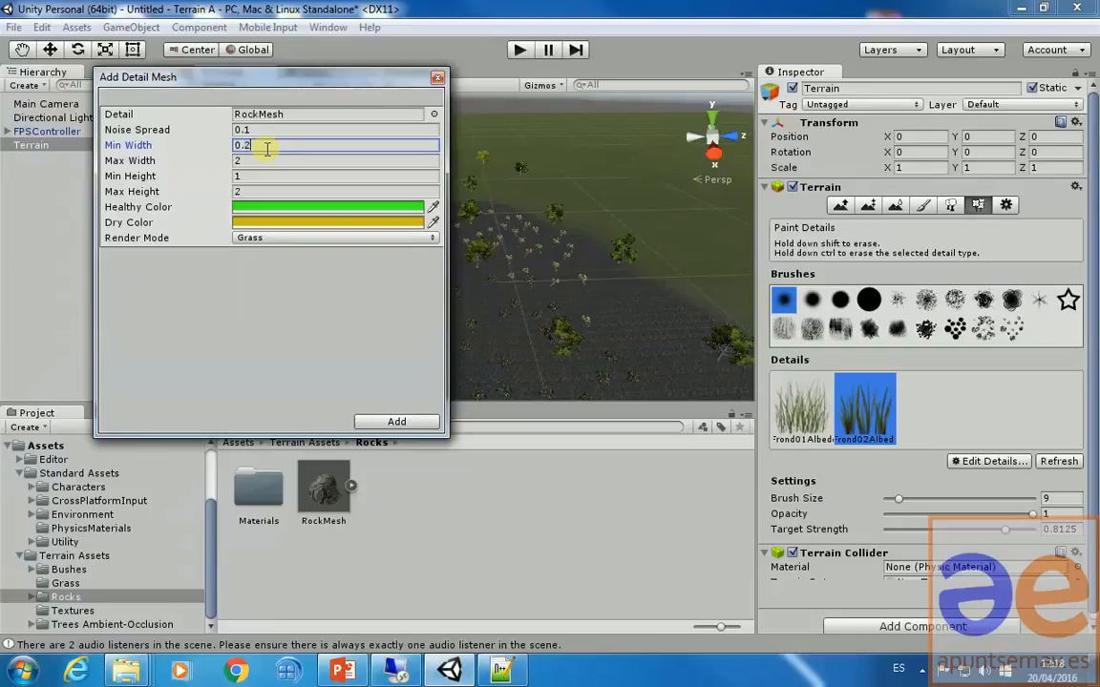
pyautogui.press('Tab')
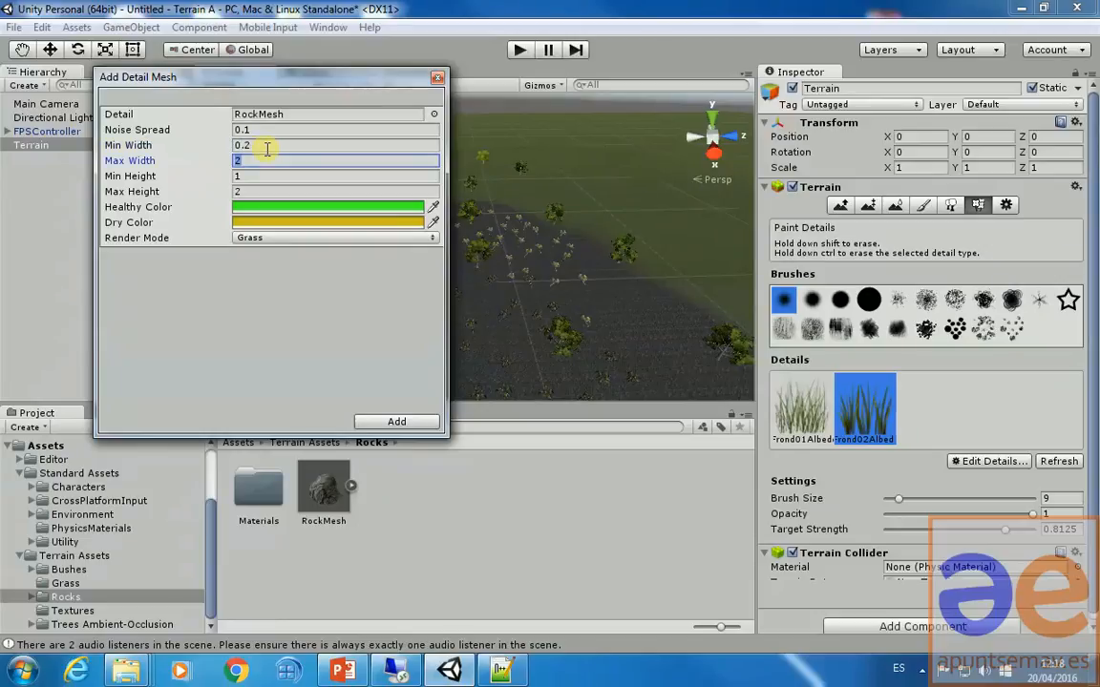
pyautogui.write('0.4')
pyautogui.press('Tab')
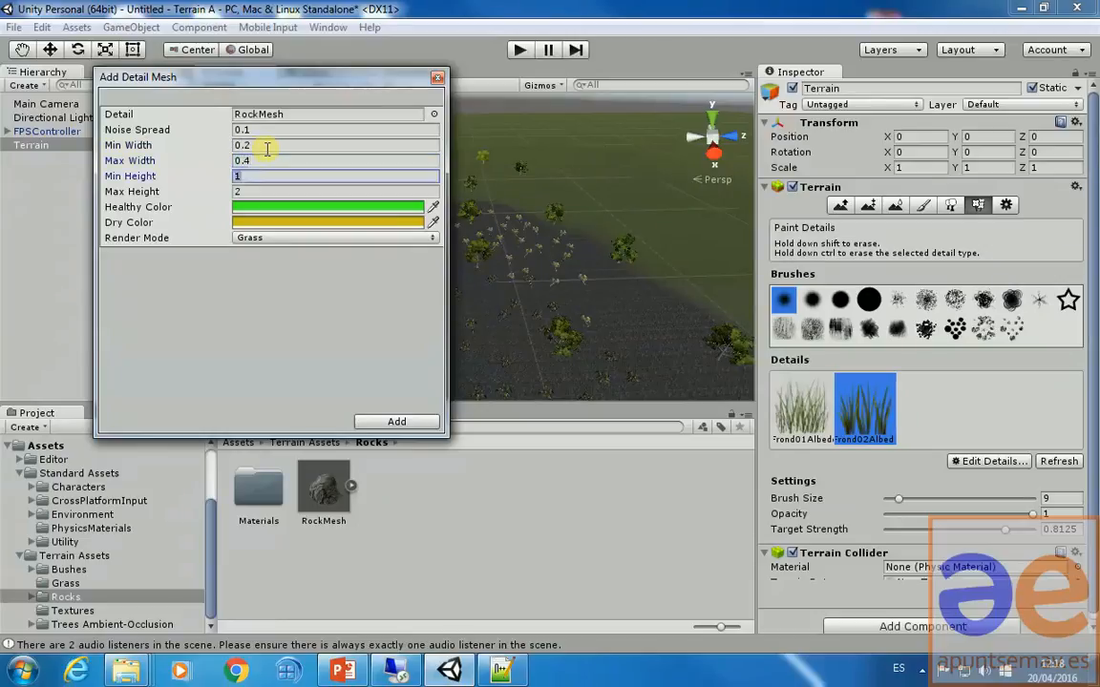
pyautogui.press('Tab')
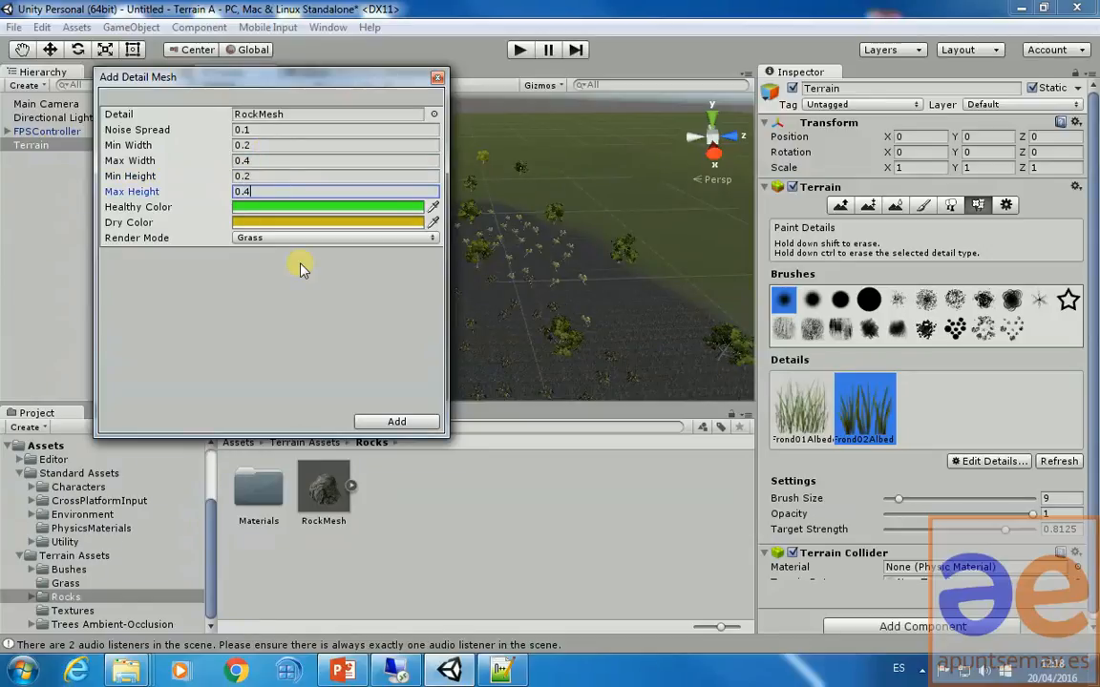
pyautogui.write('0.4')
# - Set the rock's healthy color to gray 8A8A8AFF and dry color to dark gray 363636FF, and add it to the terrain details
pyautogui.click(315, 207)
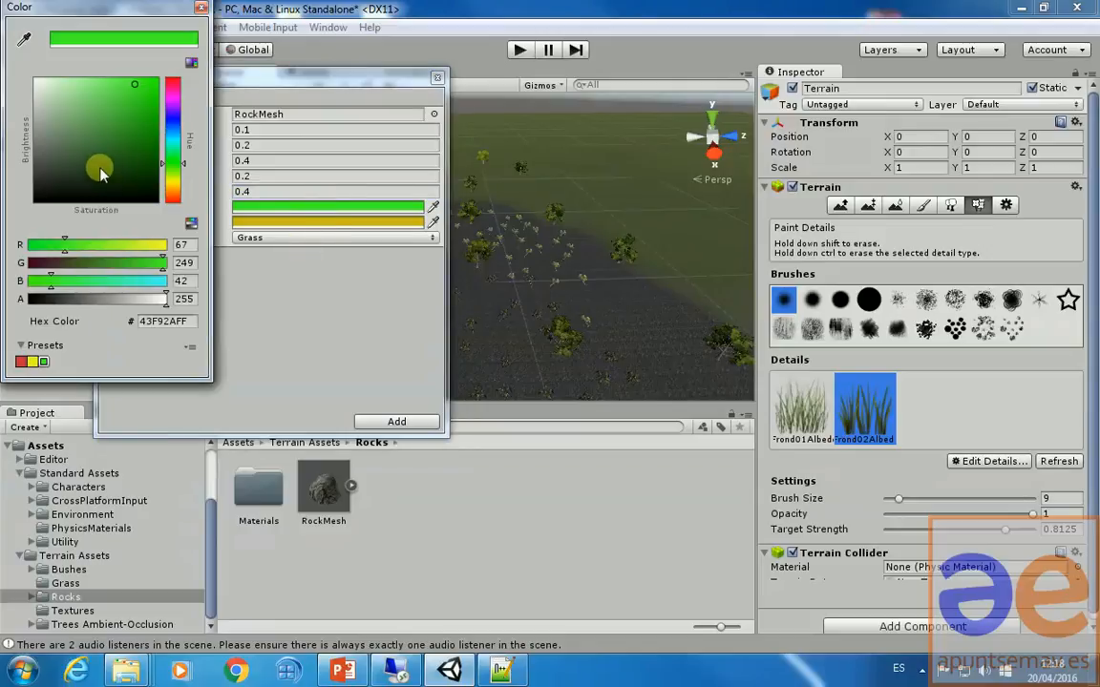
pyautogui.moveTo(102, 172); pyautogui.dragTo(34, 134)
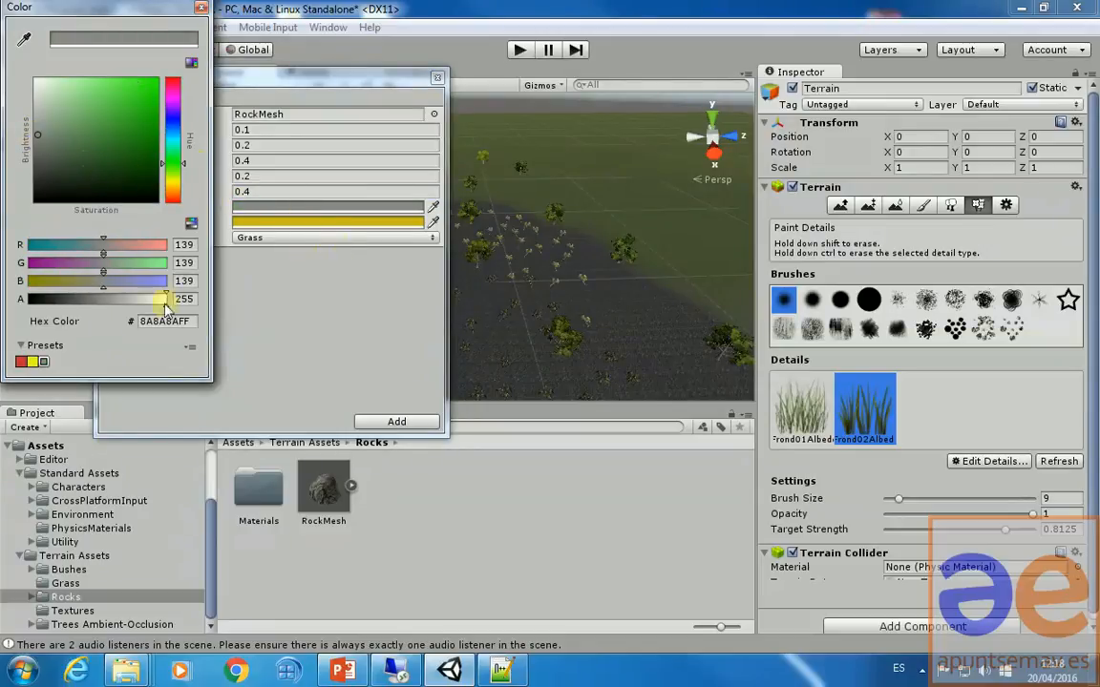
pyautogui.click(200, 7)
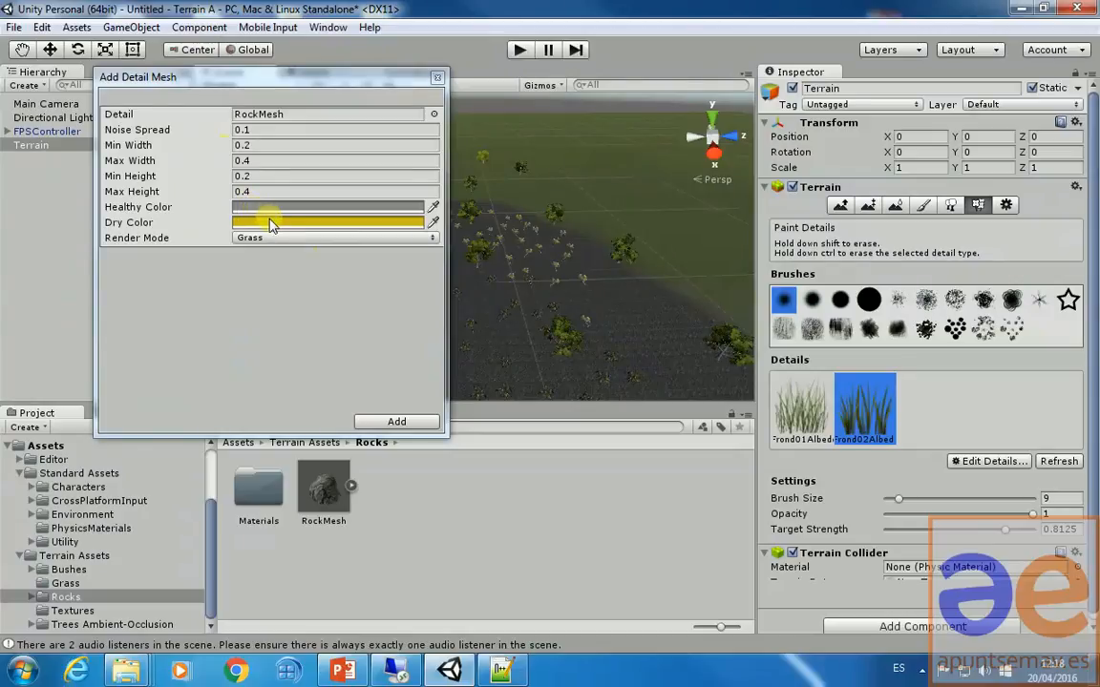
pyautogui.click(270, 223)
pyautogui.moveTo(110, 157); pyautogui.dragTo(10, 181)
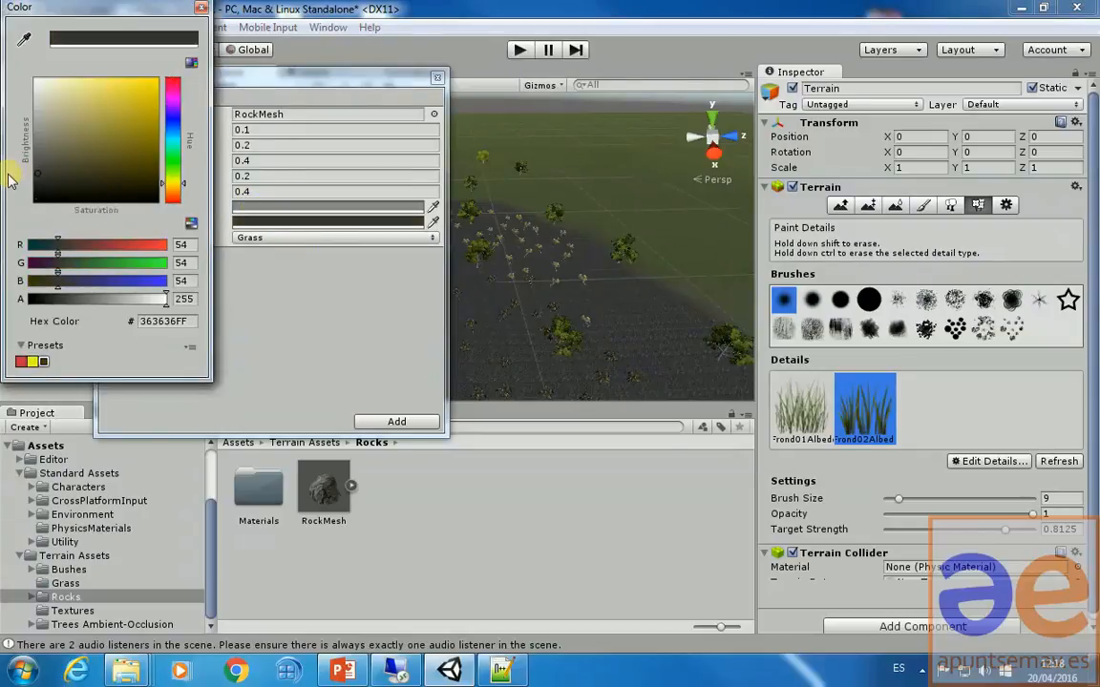
pyautogui.click(201, 7)
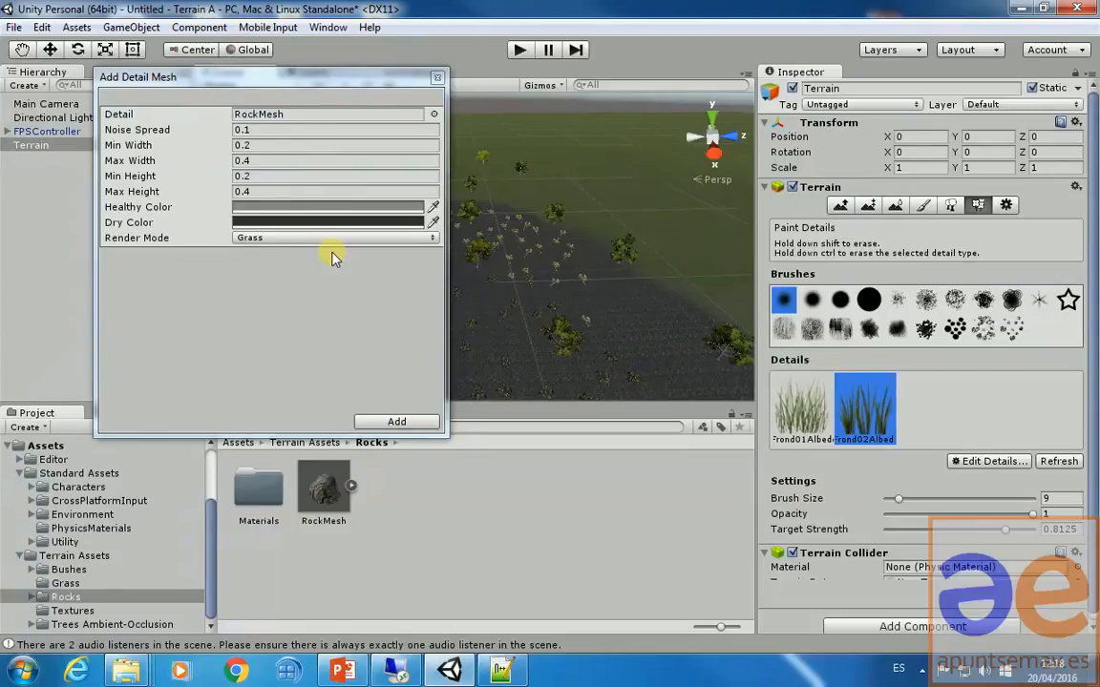
pyautogui.click(414, 424)
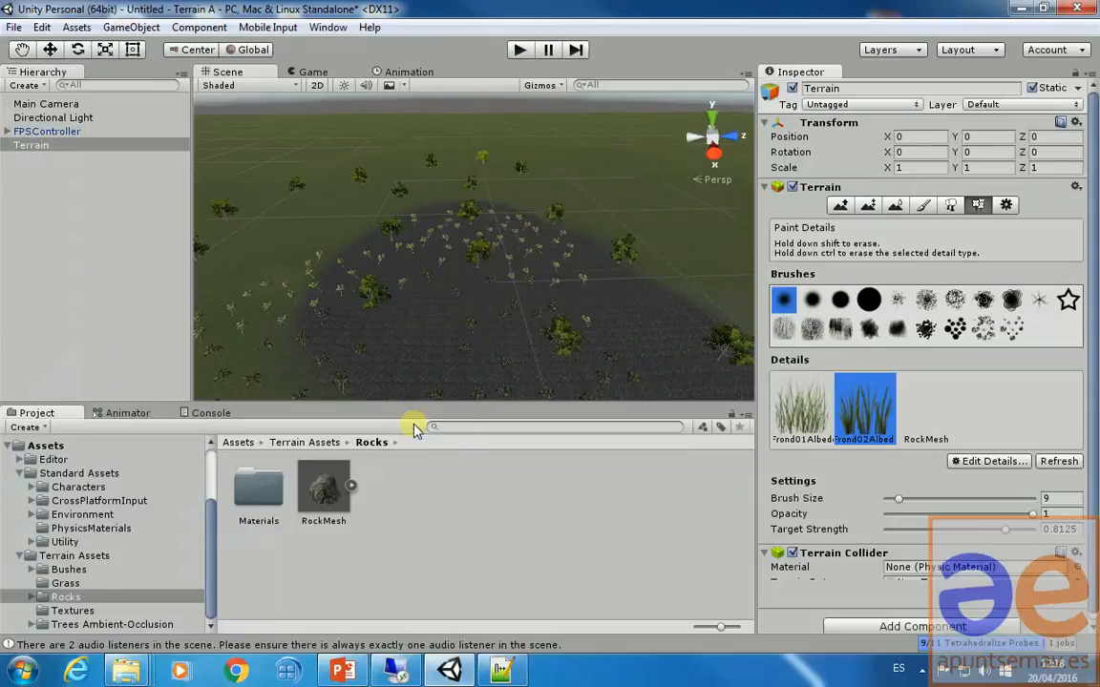
# - Paint RockMesh details on the dark ground with the second round brush, size 12 and opacity 0.313, and preview them in play mode
pyautogui.click(931, 417)
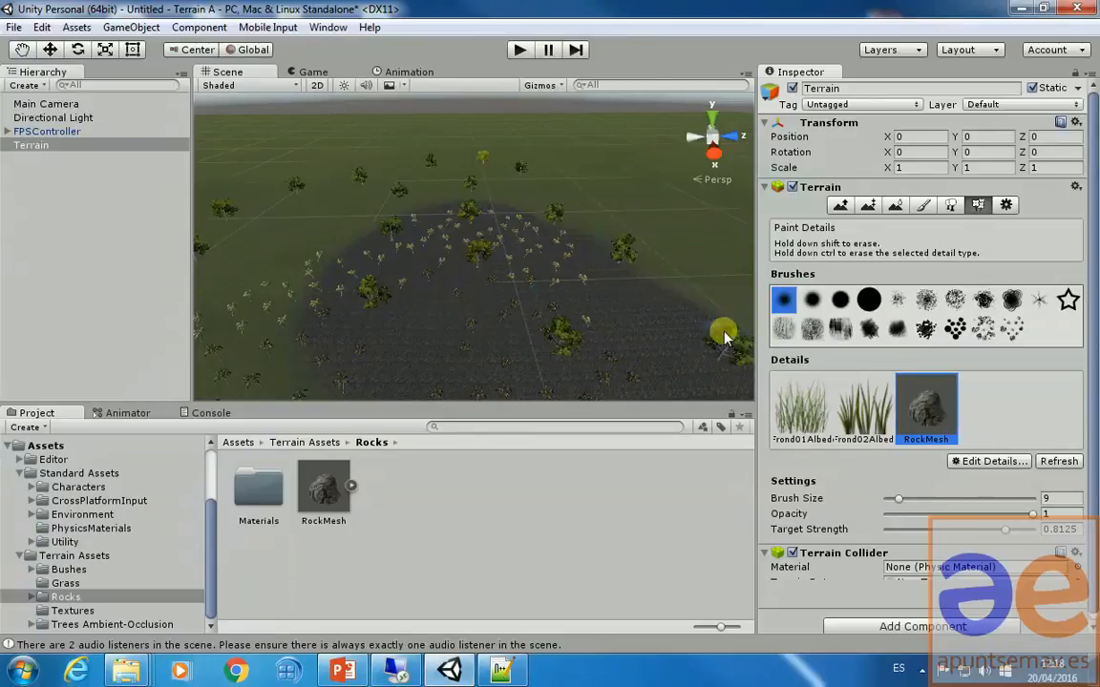
pyautogui.click(905, 500)
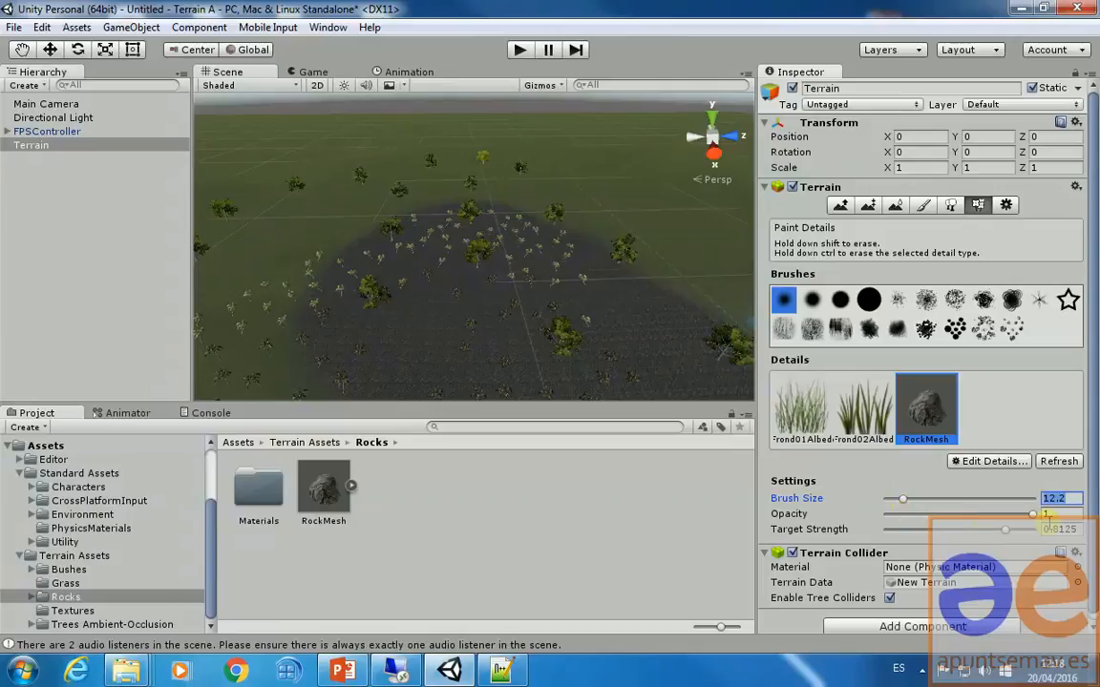
pyautogui.click(934, 513)
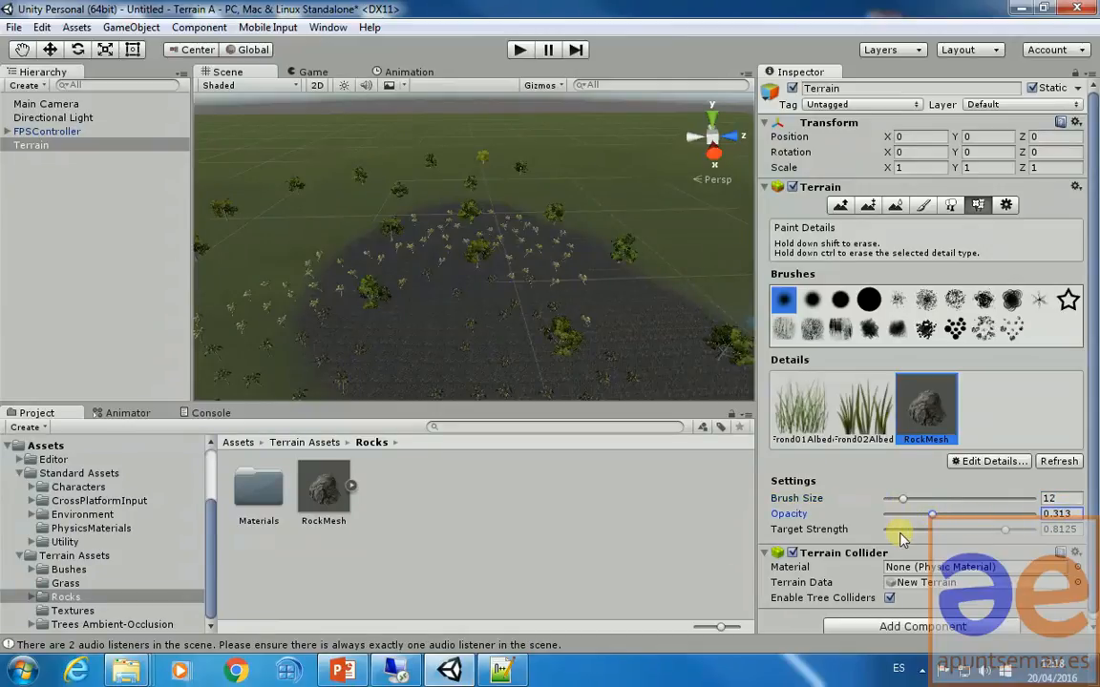
pyautogui.click(812, 302)
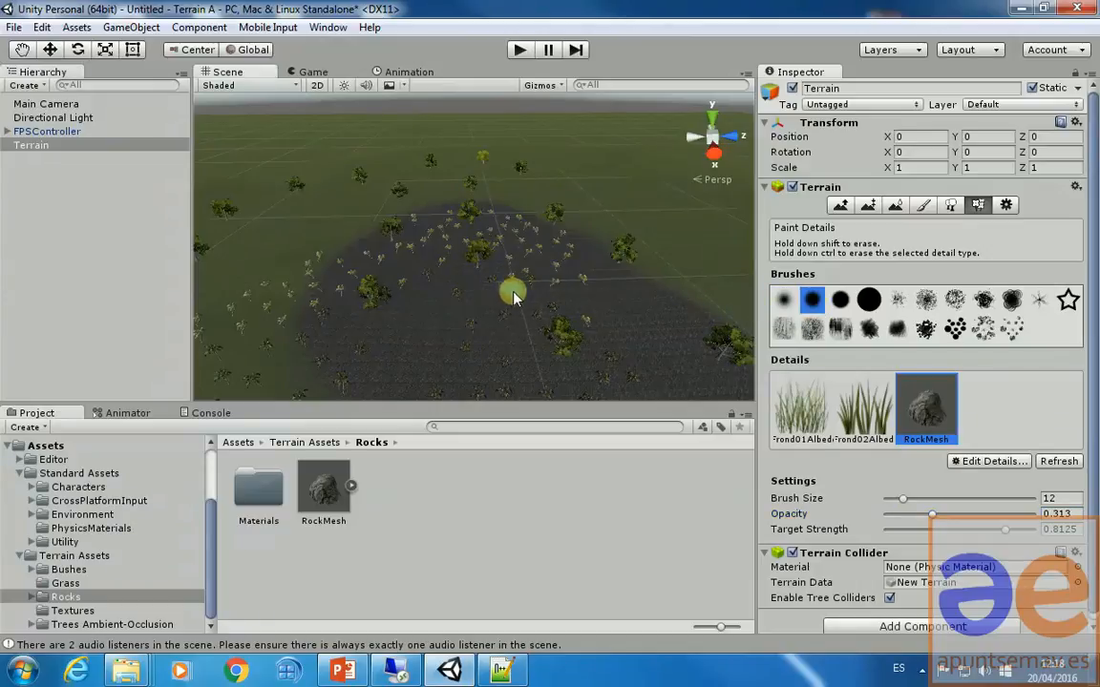
pyautogui.click(519, 53)
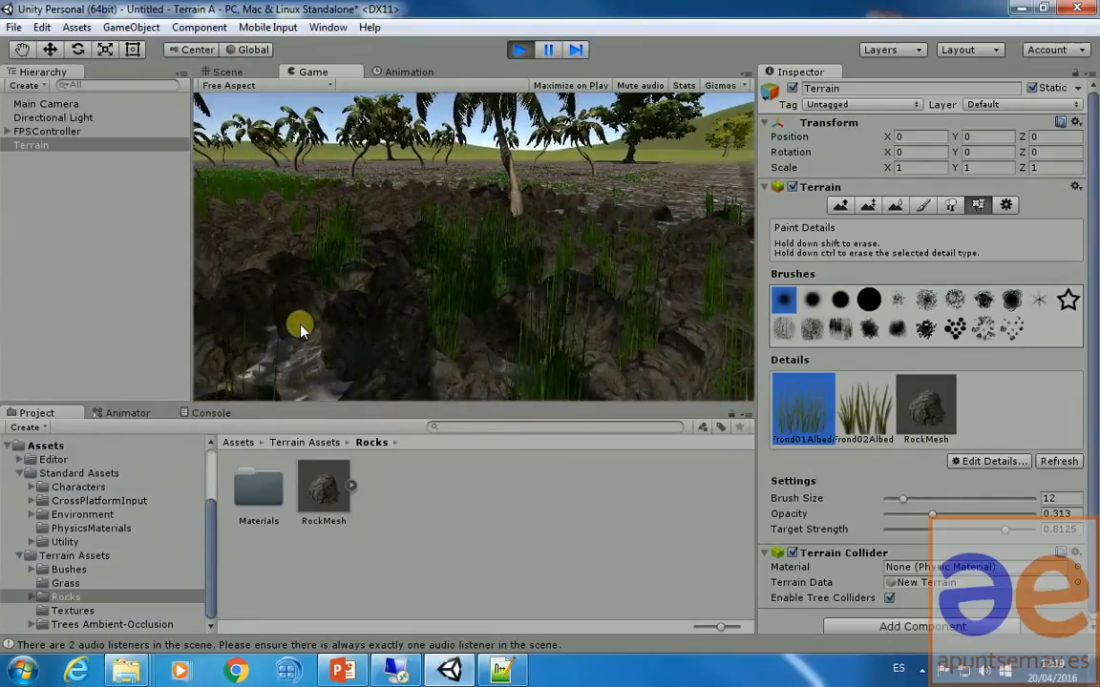
pyautogui.click(521, 49)
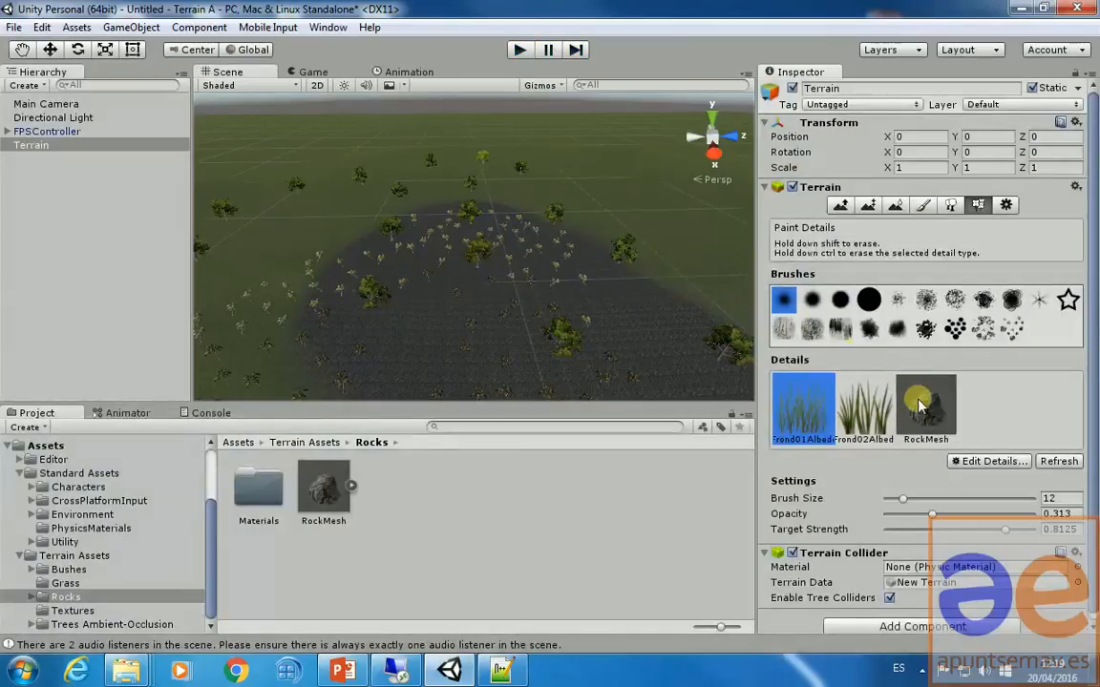
# - Change the RockMesh detail's render mode to Vertex Lit and preview the rocks in play mode
pyautogui.click(921, 406)
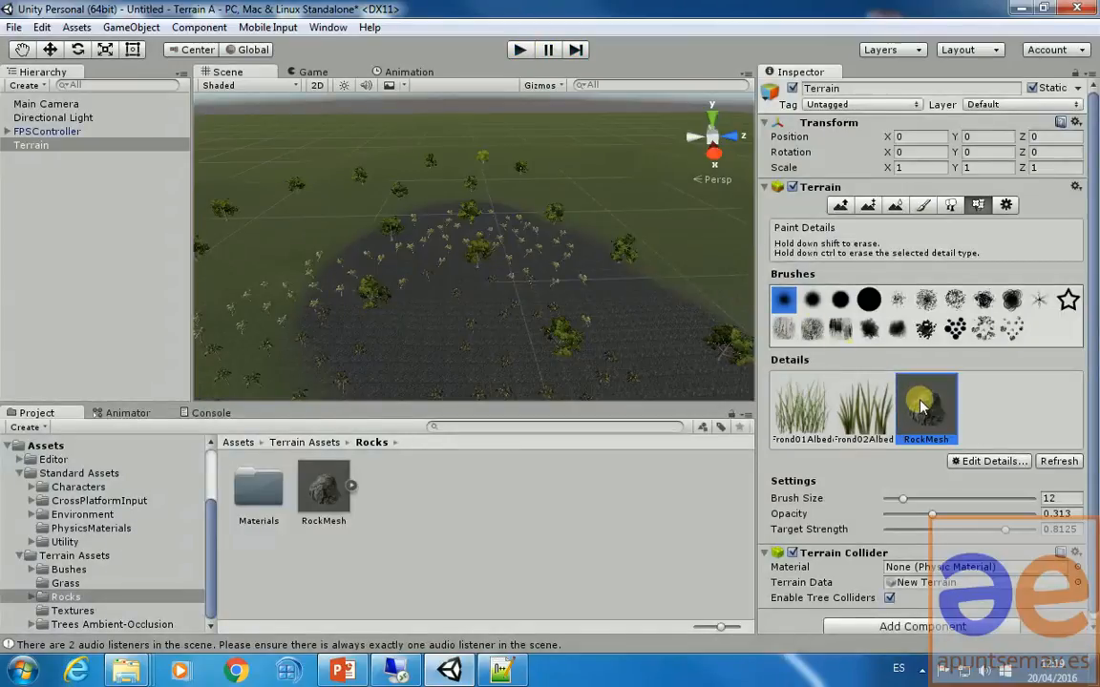
pyautogui.click(978, 463)
pyautogui.click(983, 503)
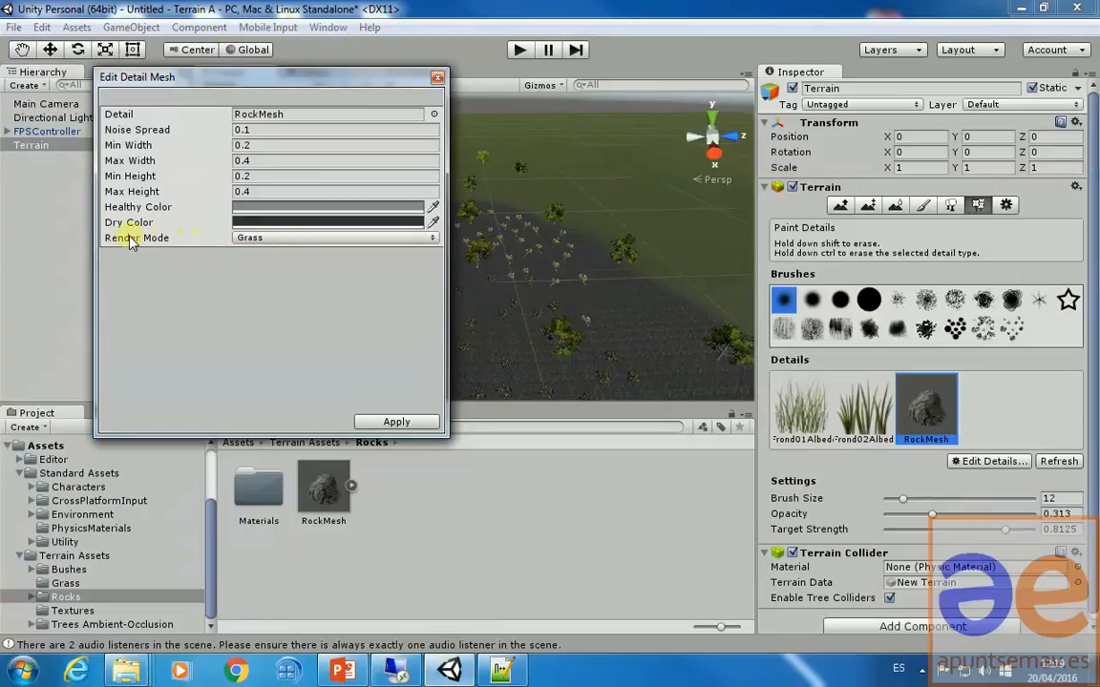
pyautogui.click(266, 240)
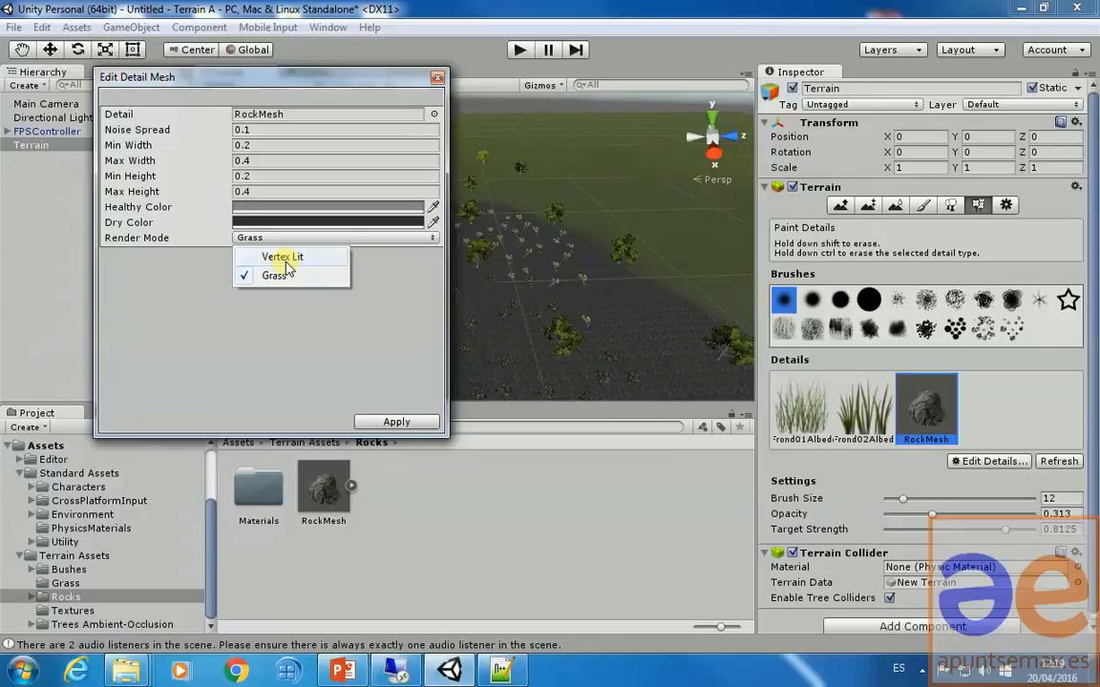
pyautogui.click(286, 260)
pyautogui.click(391, 421)
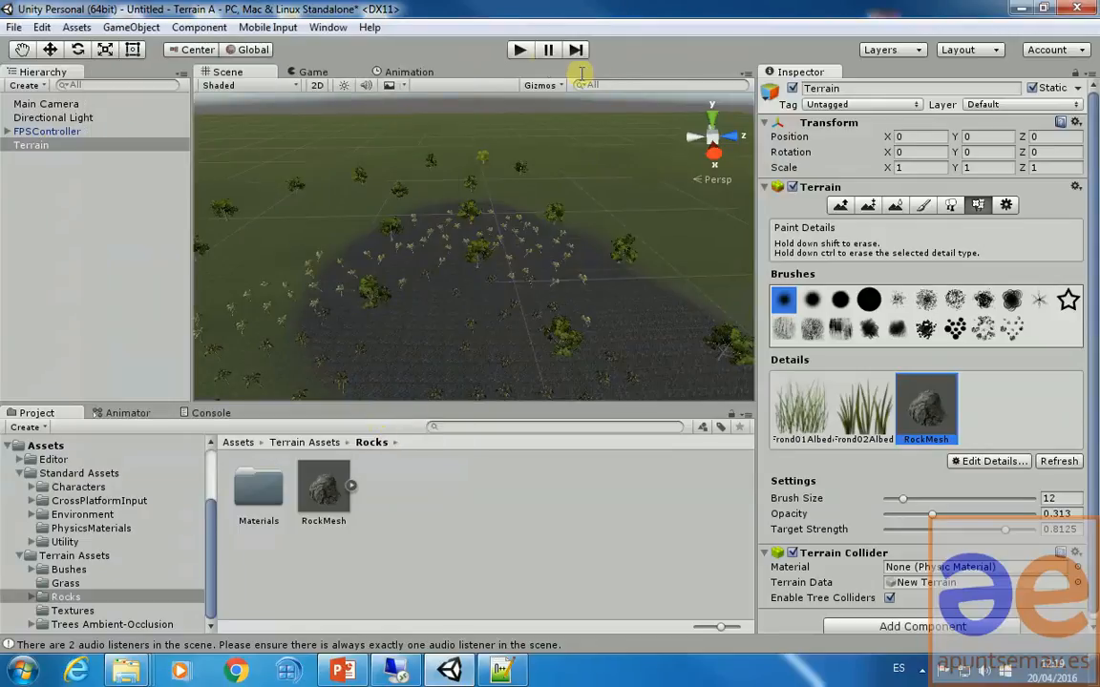
pyautogui.click(516, 51)
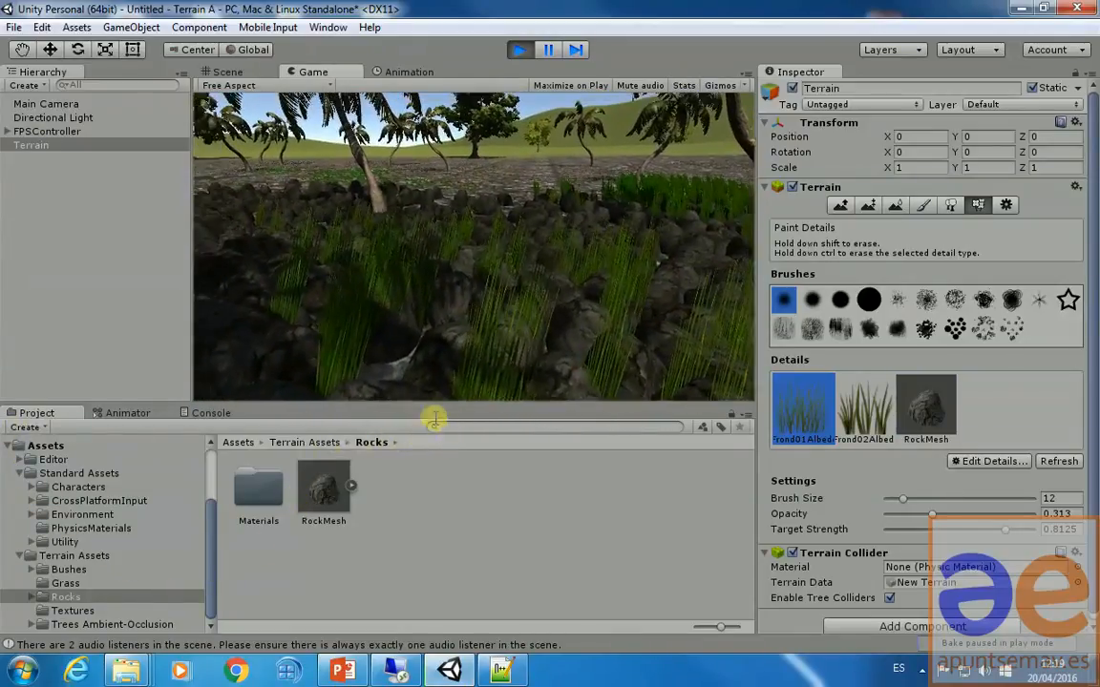
pyautogui.hotkey('ctrl', 'p')
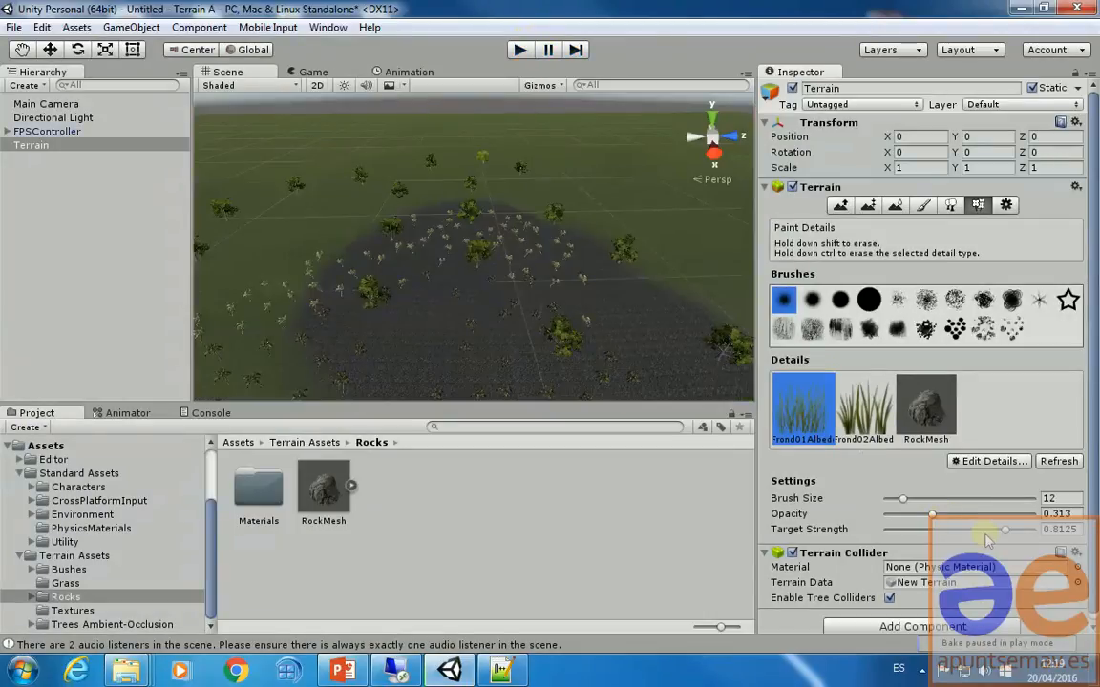